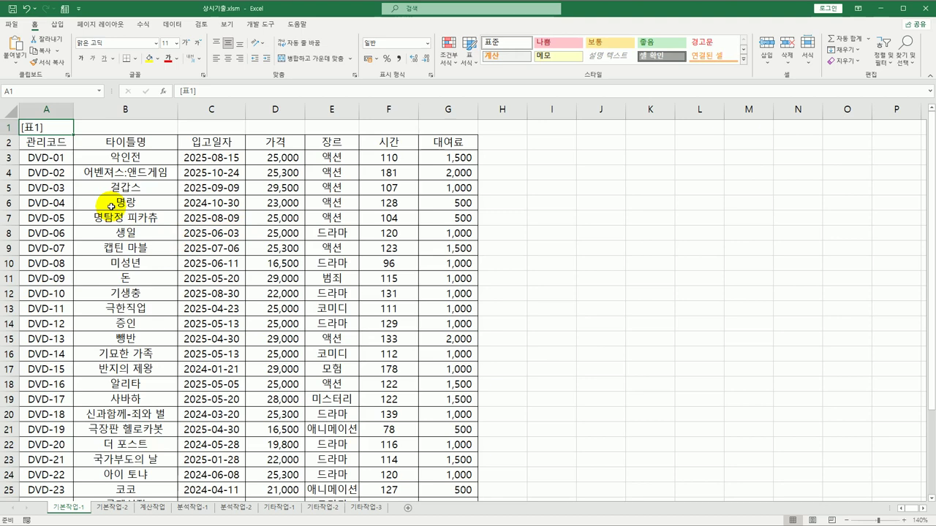
# Enter the criteria heading "조건" in cell A34 below the DVD table.
pyautogui.scroll(-6, 234, 267)
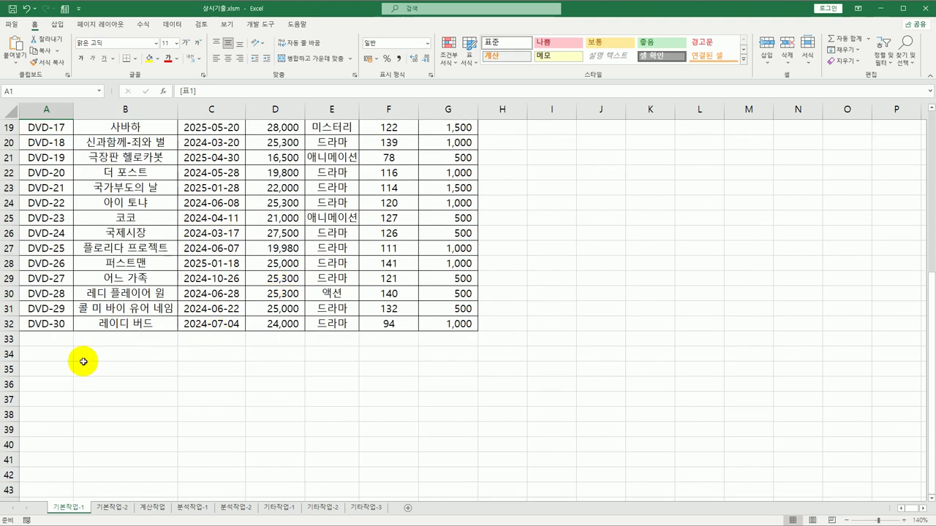
pyautogui.click(56, 357)
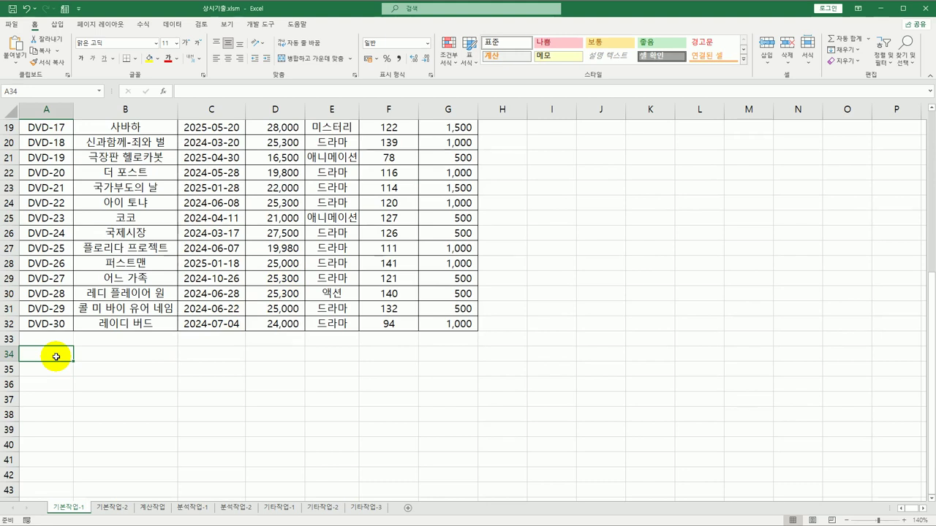
pyautogui.write('조건')
pyautogui.press('Return')
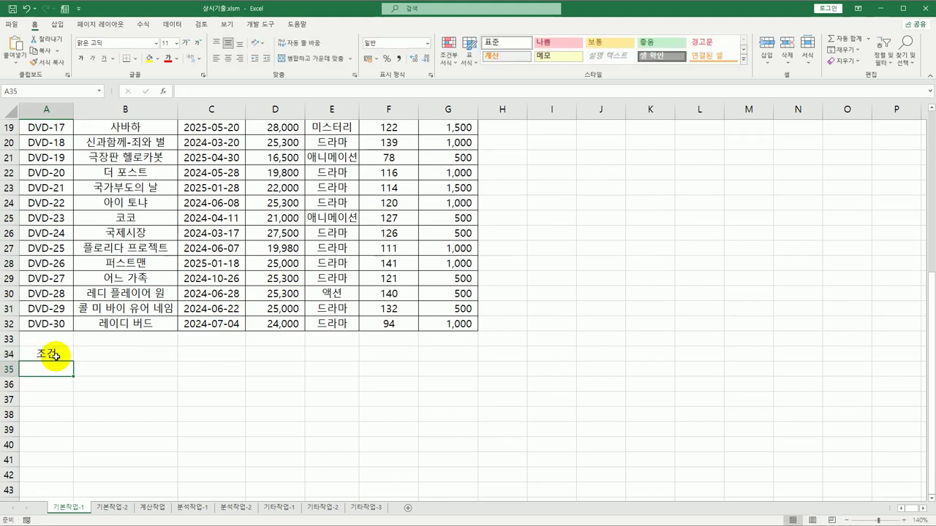
# Begin an AND formula in A35 whose first condition is MID(A3,5,1)="1".
pyautogui.write('=')
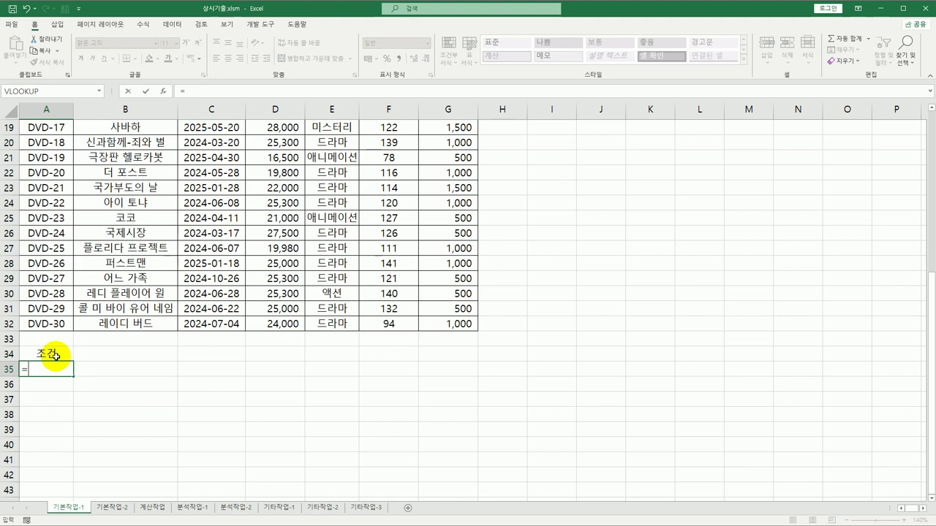
pyautogui.write('a')
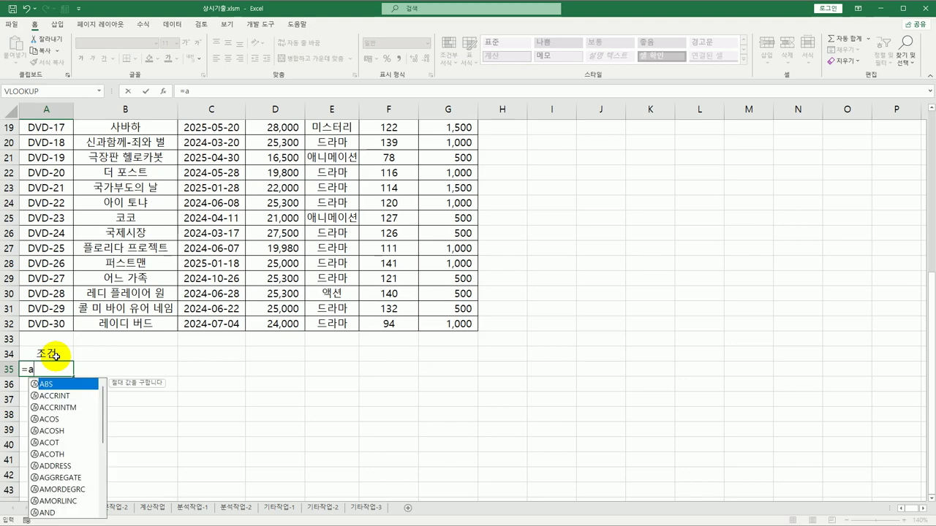
pyautogui.write('nd(mid(')
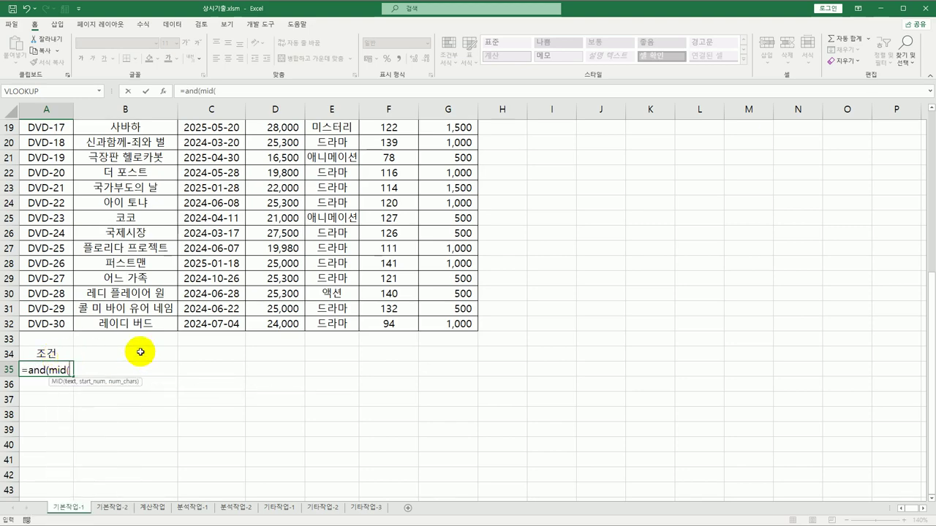
pyautogui.scroll(6, 139, 351)
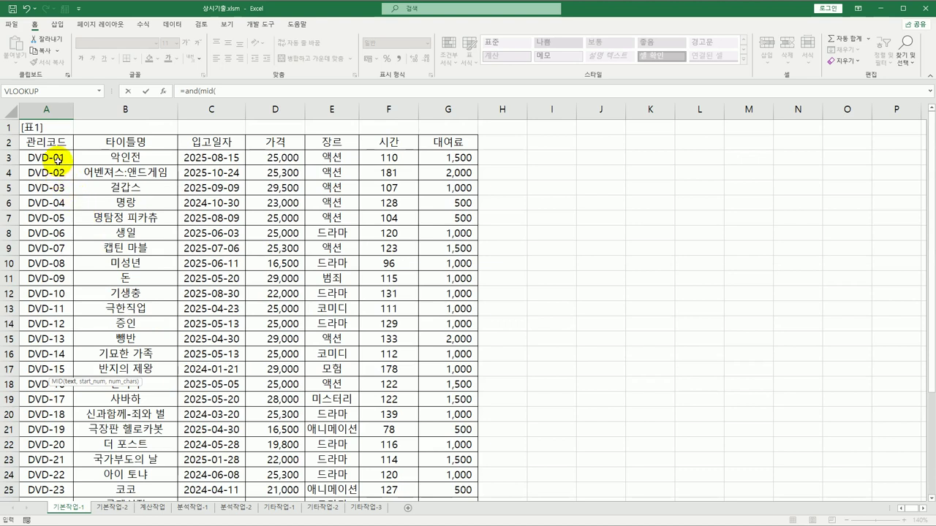
pyautogui.click(58, 159)
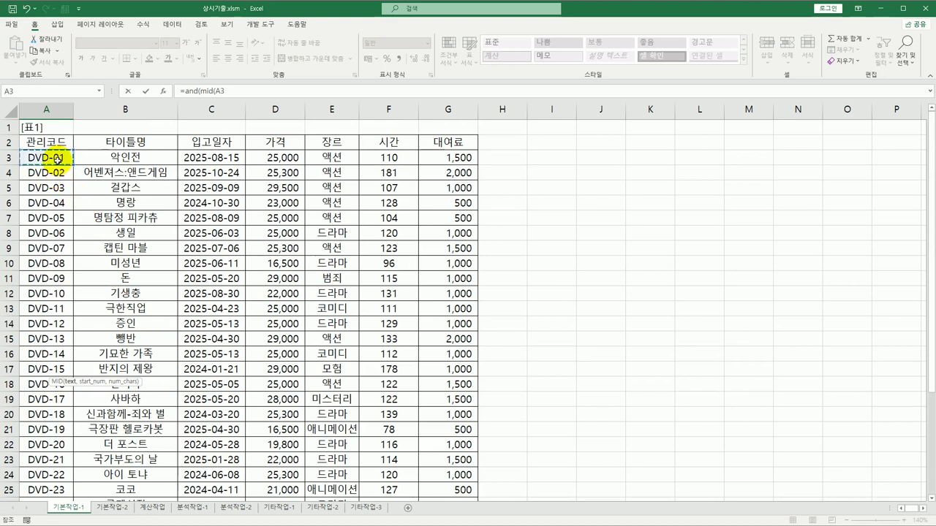
pyautogui.write(',5,1')
pyautogui.scroll(-6, 60, 172)
pyautogui.write('1')
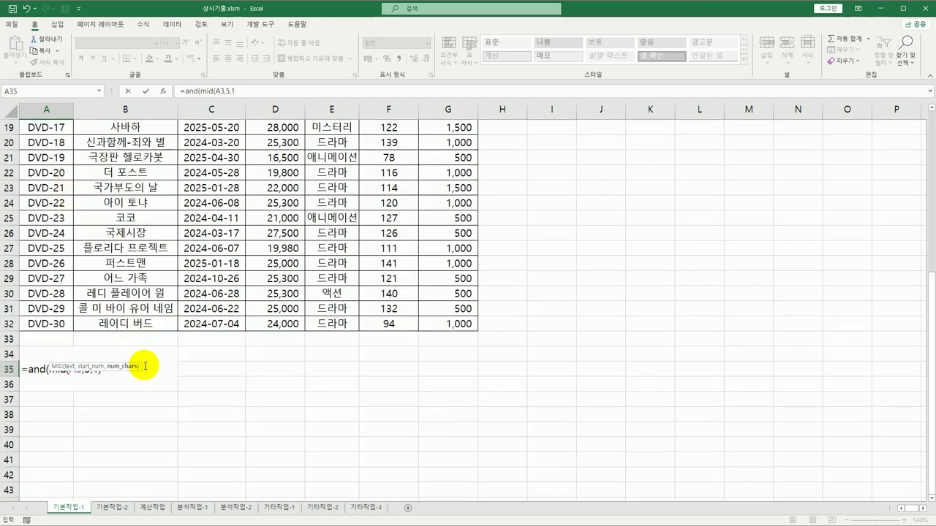
pyautogui.write(')=')
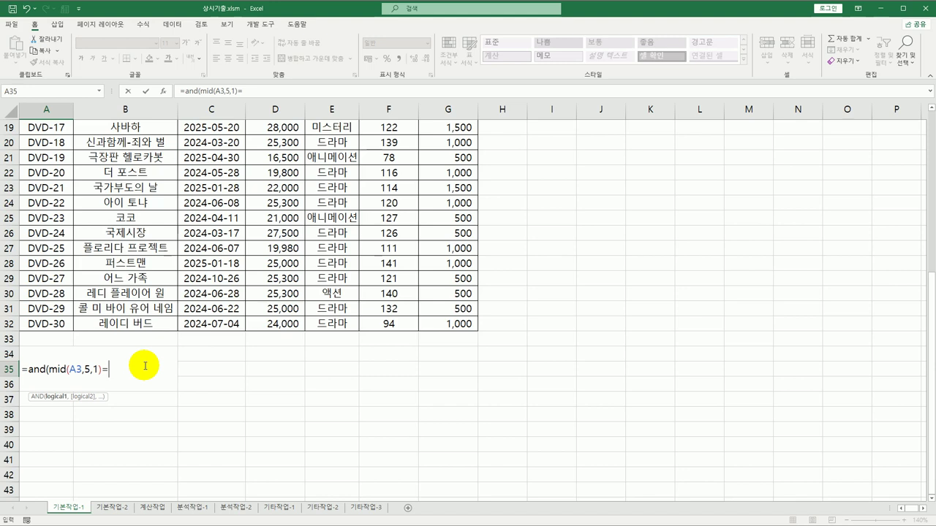
pyautogui.write('"1",')
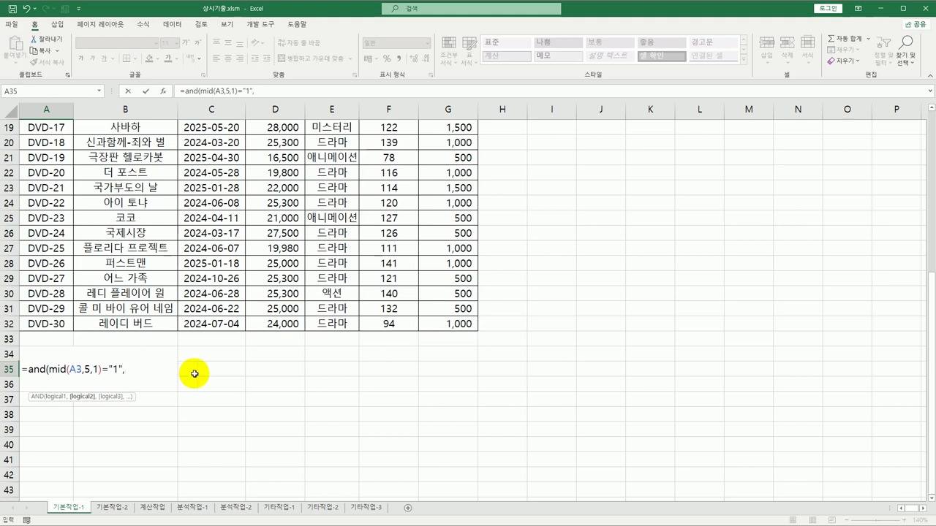
# Add the conditions F3>=100 and F3<150 to the AND formula in A35 and complete it.
pyautogui.scroll(6, 192, 371)
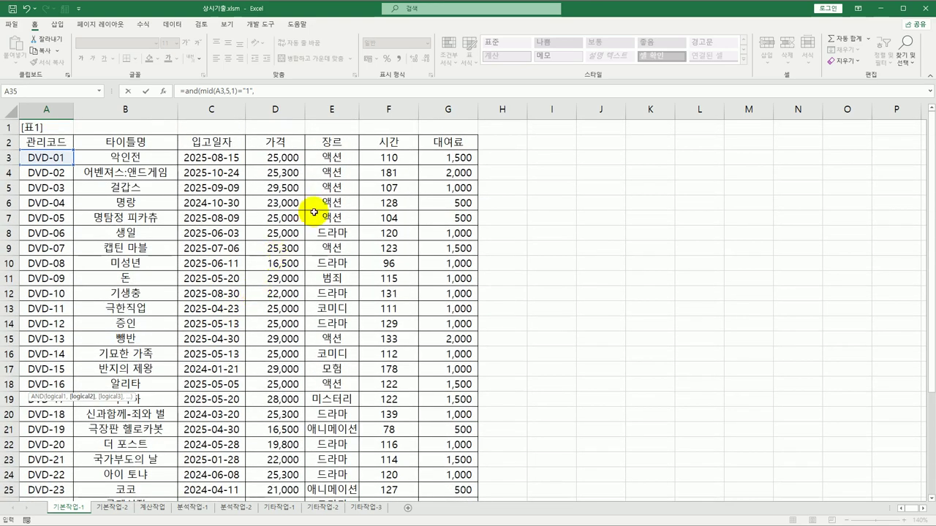
pyautogui.click(390, 157)
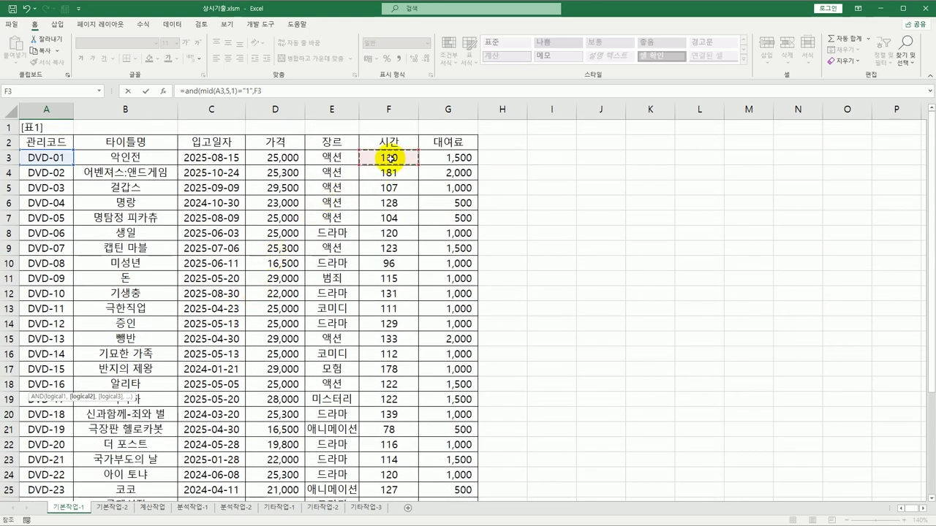
pyautogui.scroll(-6, 389, 160)
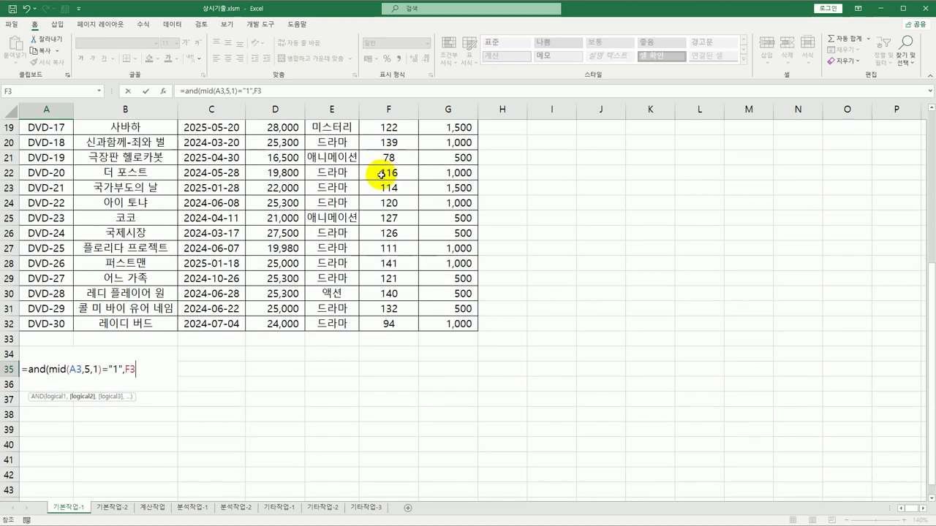
pyautogui.write('>=100,')
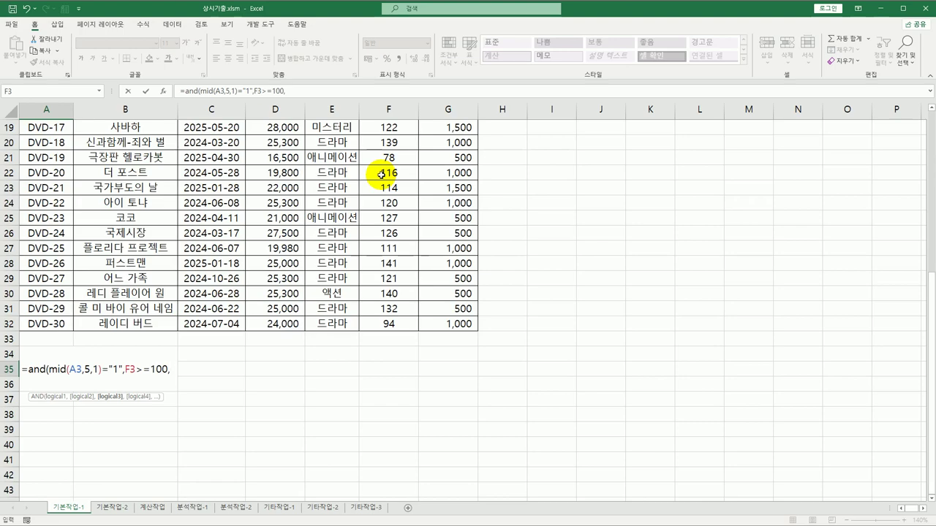
pyautogui.scroll(6, 381, 174)
pyautogui.click(397, 158)
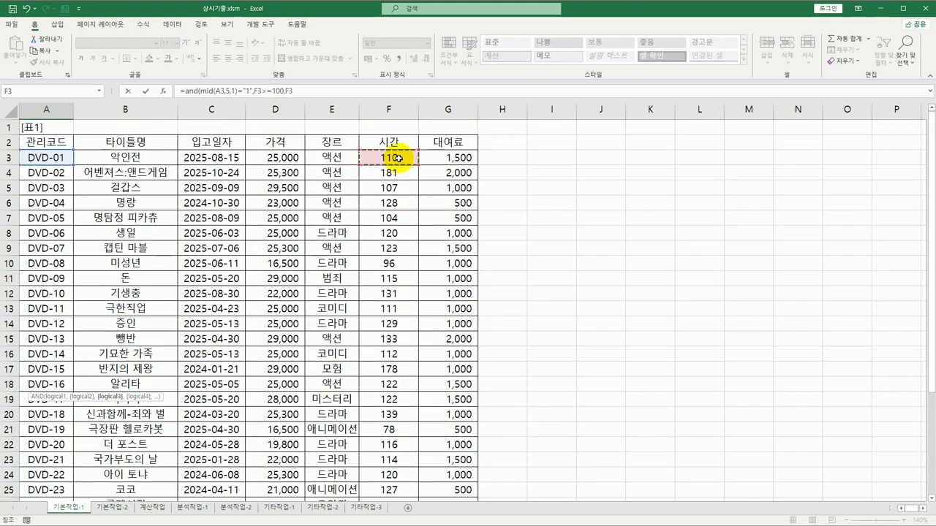
pyautogui.scroll(-3, 381, 196)
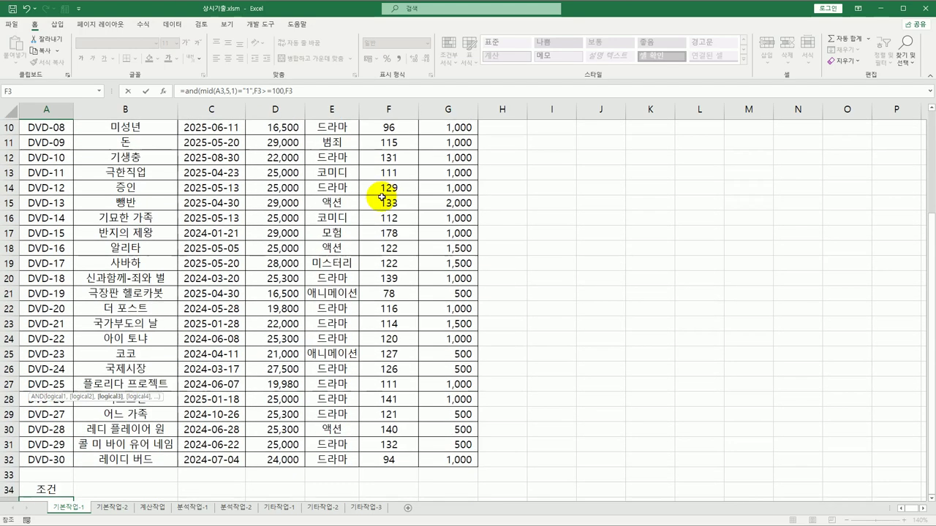
pyautogui.scroll(-3, 381, 196)
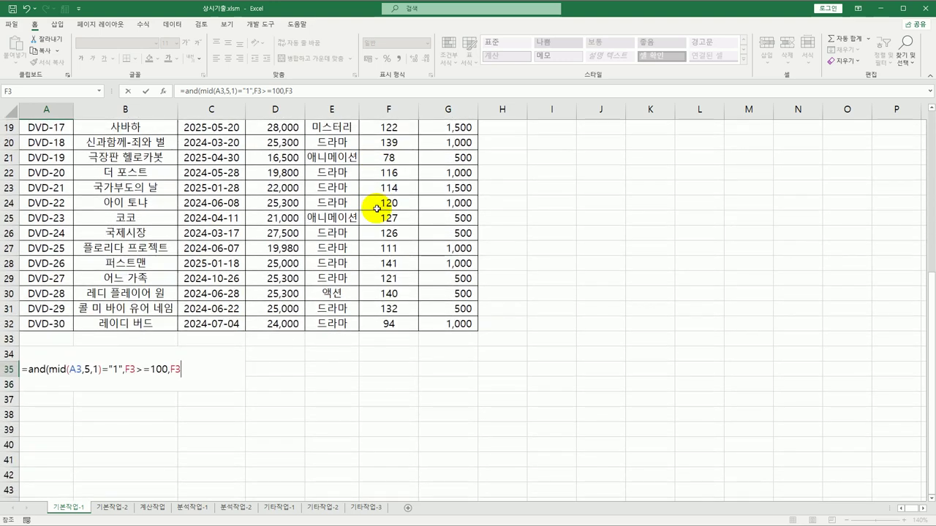
pyautogui.write('<150')
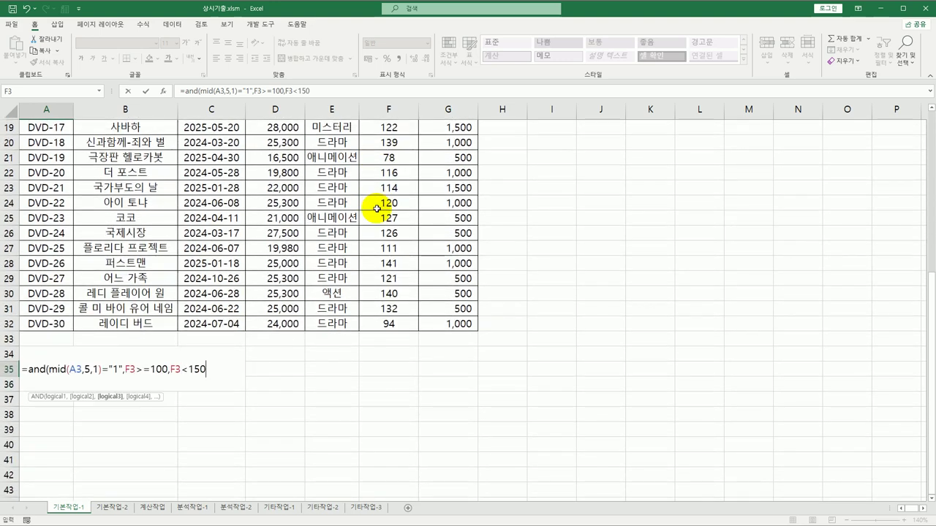
pyautogui.press('Return')
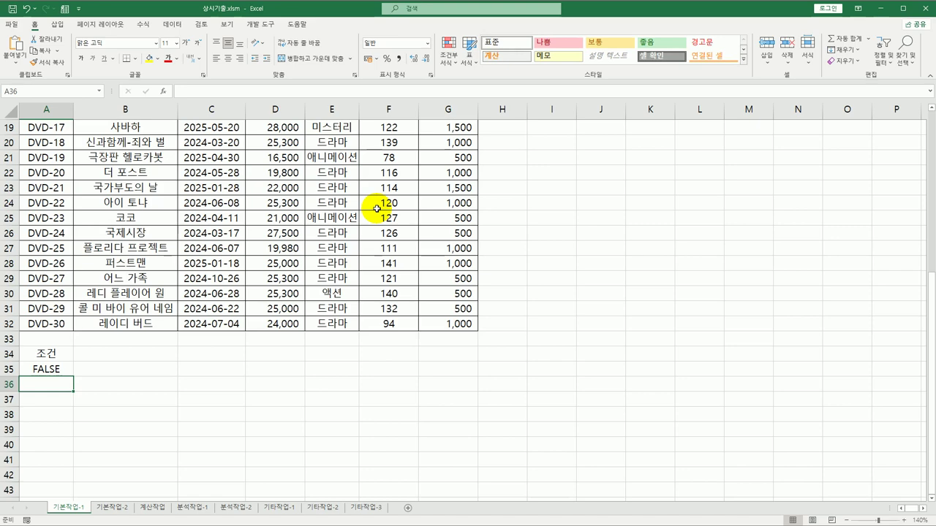
# Start an Advanced Filter on the table A2:G32 with A34:A35 as the criteria range.
pyautogui.scroll(6, 349, 202)
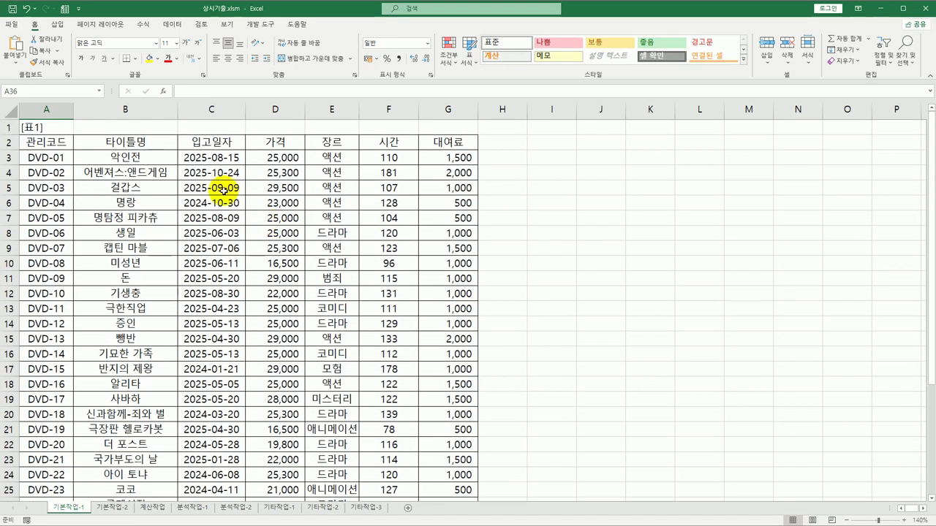
pyautogui.click(210, 183)
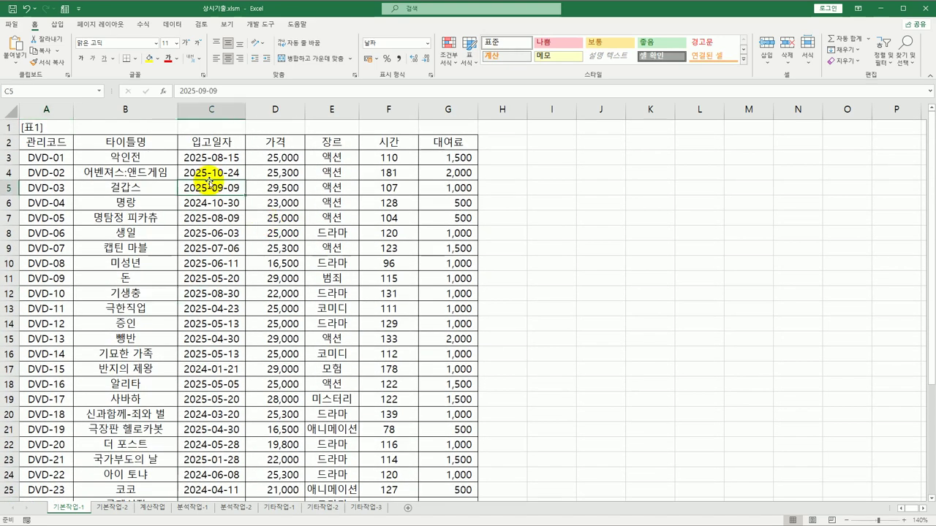
pyautogui.click(172, 24)
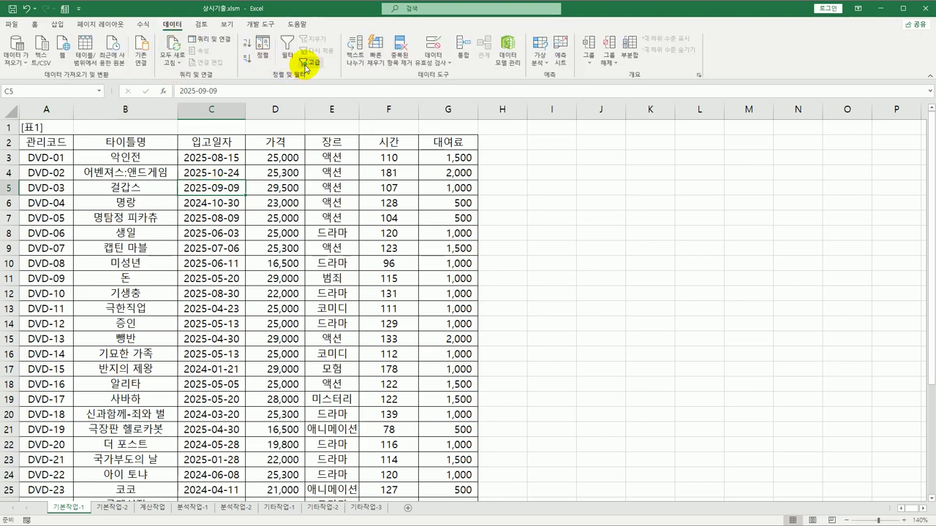
pyautogui.click(306, 64)
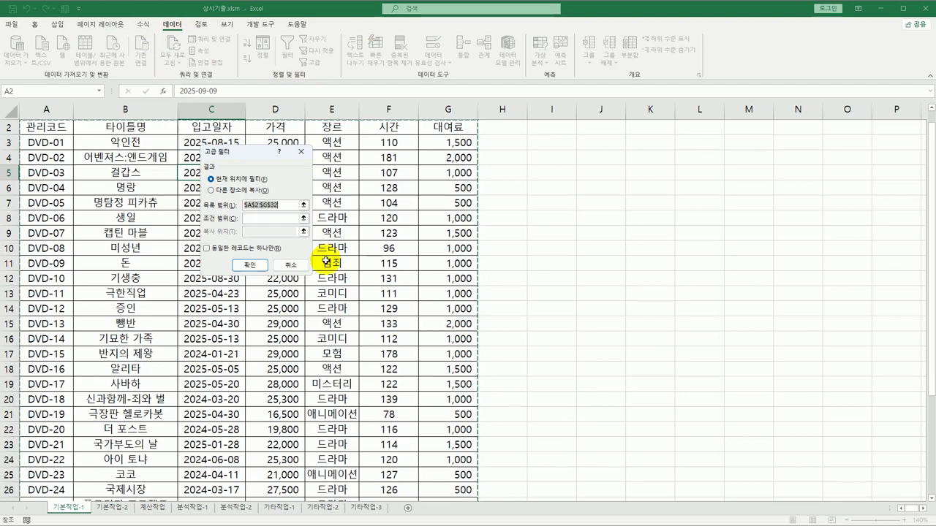
pyautogui.scroll(1, 325, 260)
pyautogui.scroll(-3, 326, 260)
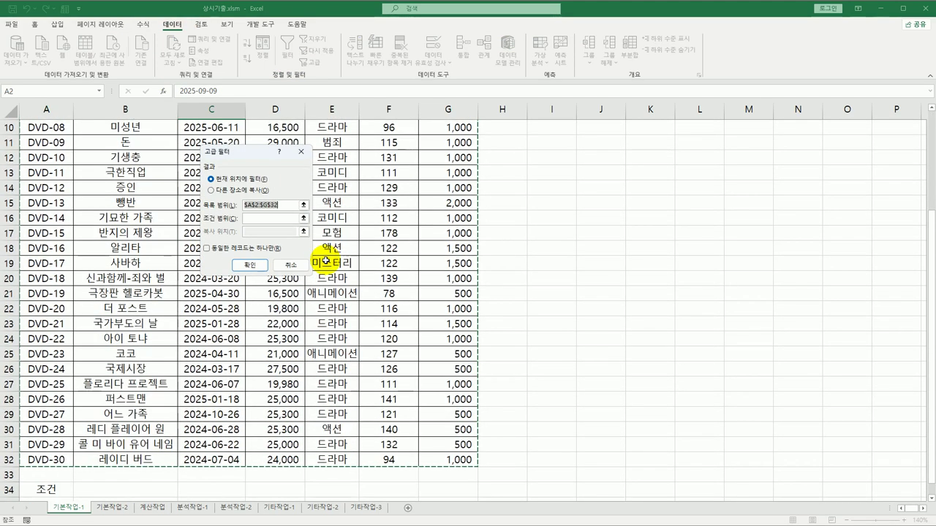
pyautogui.click(277, 218)
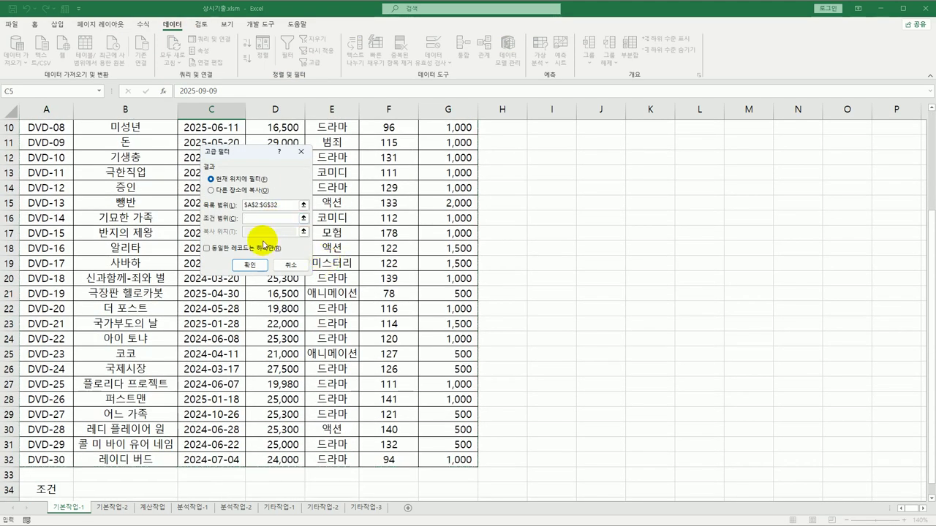
pyautogui.scroll(-3, 167, 325)
pyautogui.moveTo(47, 354); pyautogui.dragTo(58, 370)
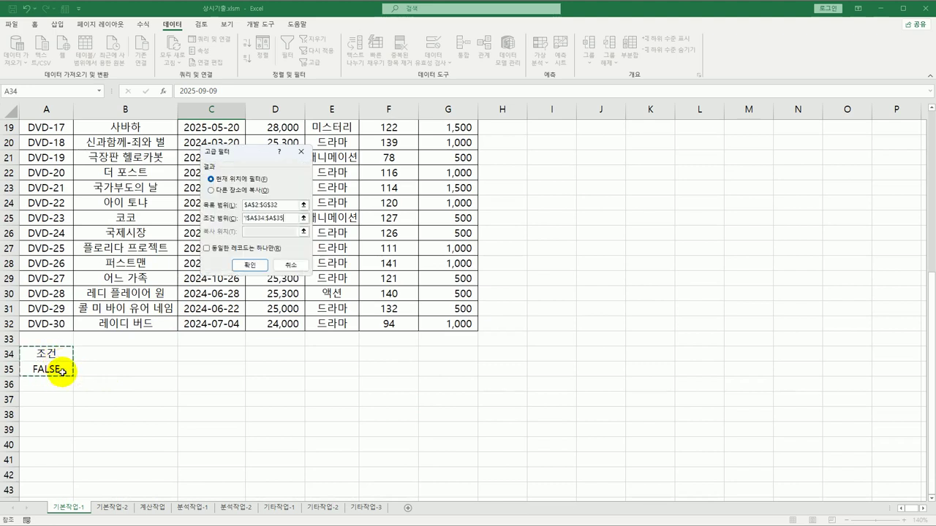
# Set the Advanced Filter to copy its results to another location starting at A37, run it, and check the extracted rows.
pyautogui.click(245, 190)
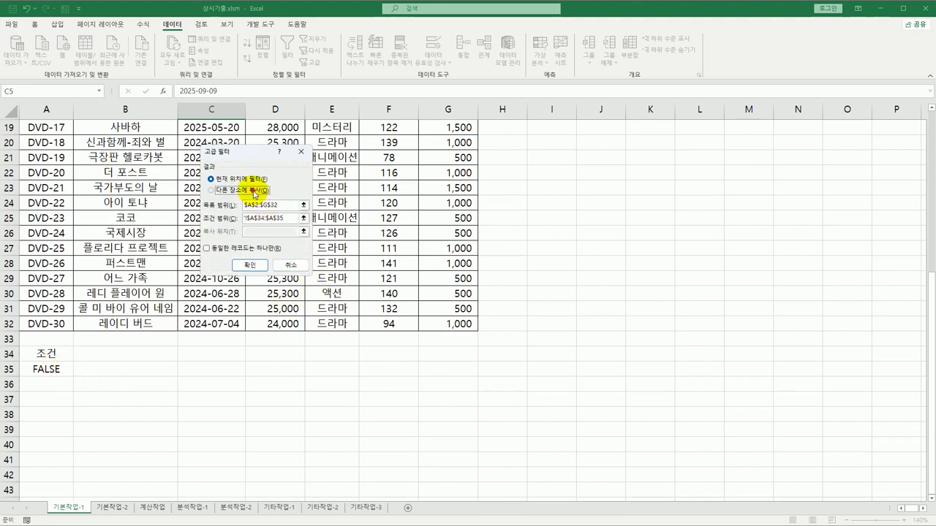
pyautogui.click(262, 232)
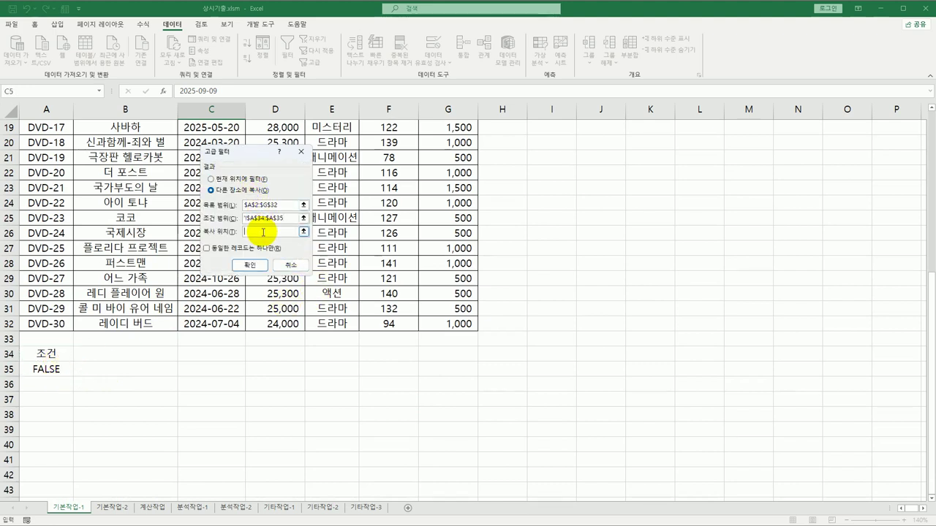
pyautogui.click(71, 399)
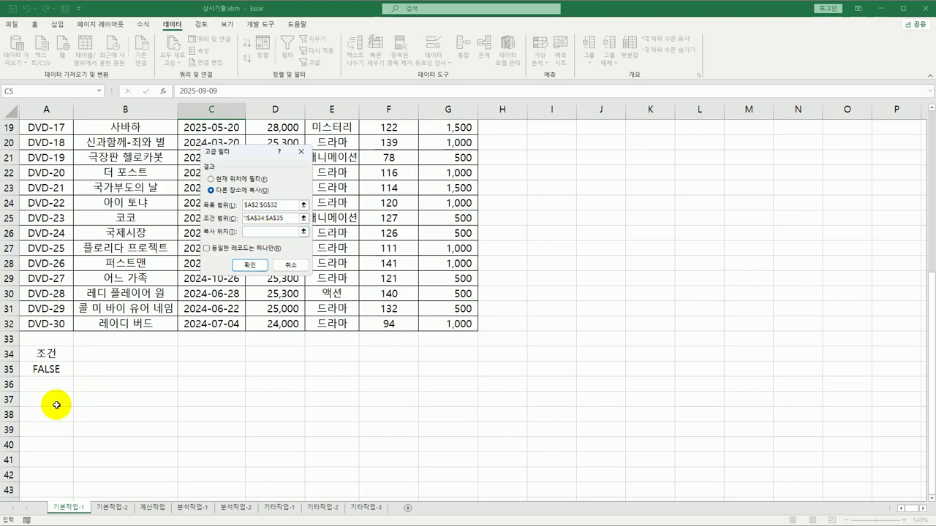
pyautogui.click(246, 266)
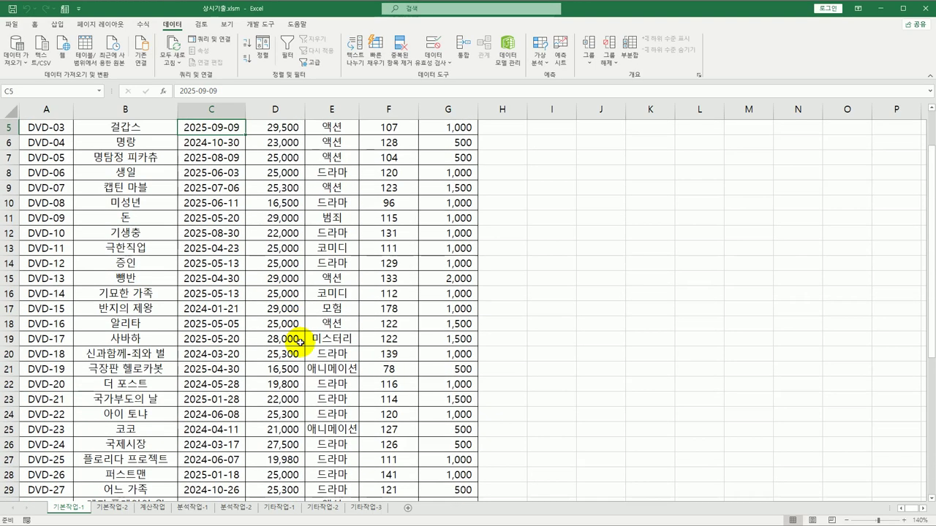
pyautogui.scroll(-5, 300, 337)
pyautogui.scroll(-1, 299, 343)
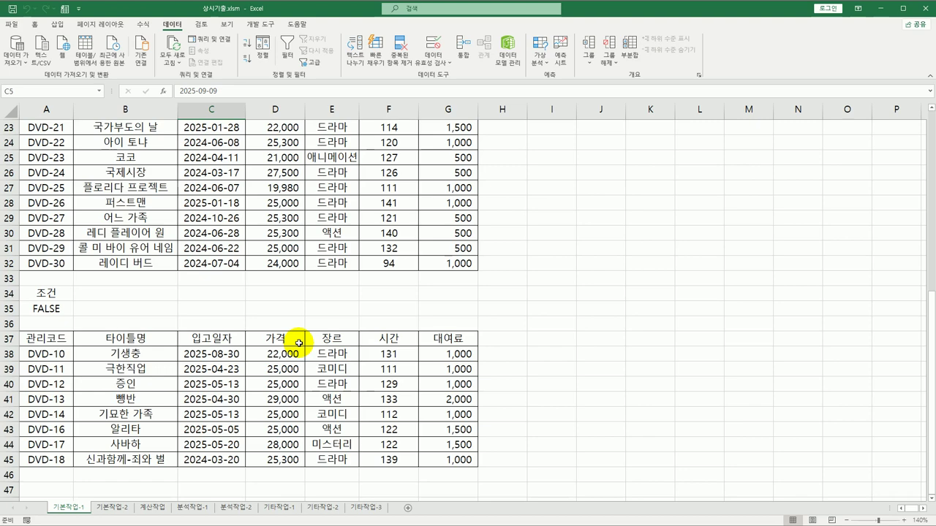
# Select the data rows A3:G32 and start a new conditional formatting rule that uses a formula to determine which cells to format.
pyautogui.scroll(7, 299, 342)
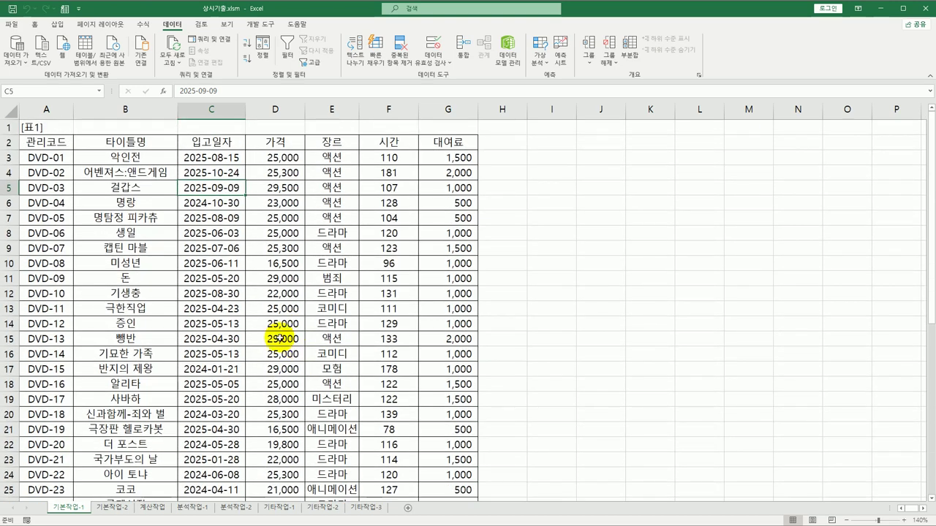
pyautogui.click(53, 158)
pyautogui.moveTo(53, 158); pyautogui.dragTo(437, 477)
pyautogui.scroll(3, 437, 477)
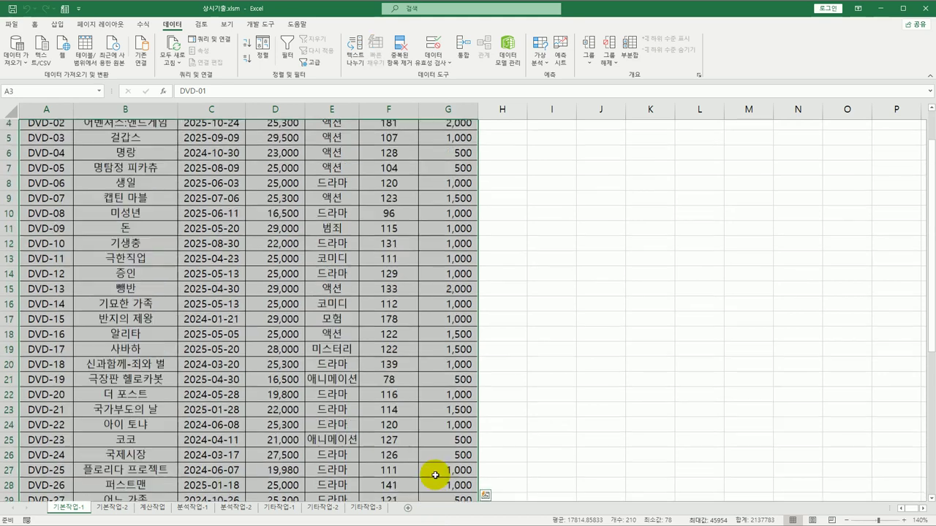
pyautogui.click(35, 24)
pyautogui.click(448, 50)
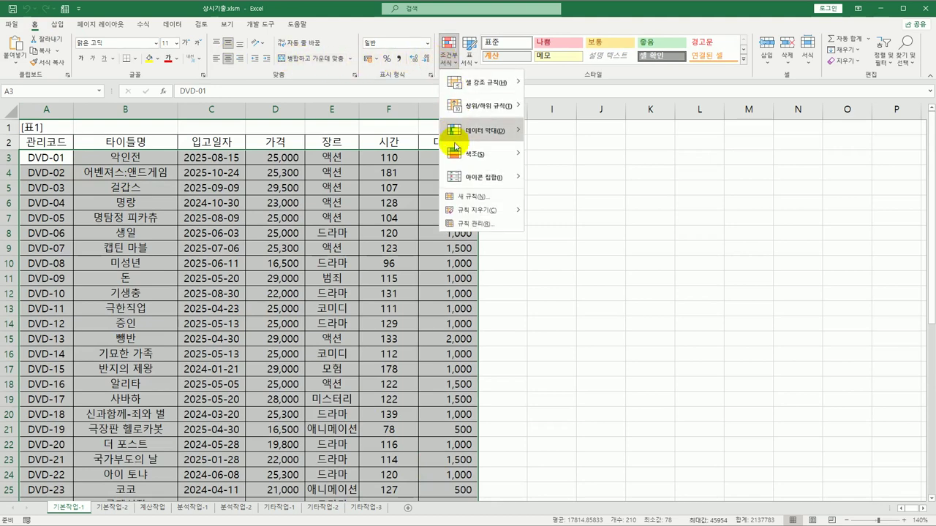
pyautogui.click(454, 197)
pyautogui.click(215, 208)
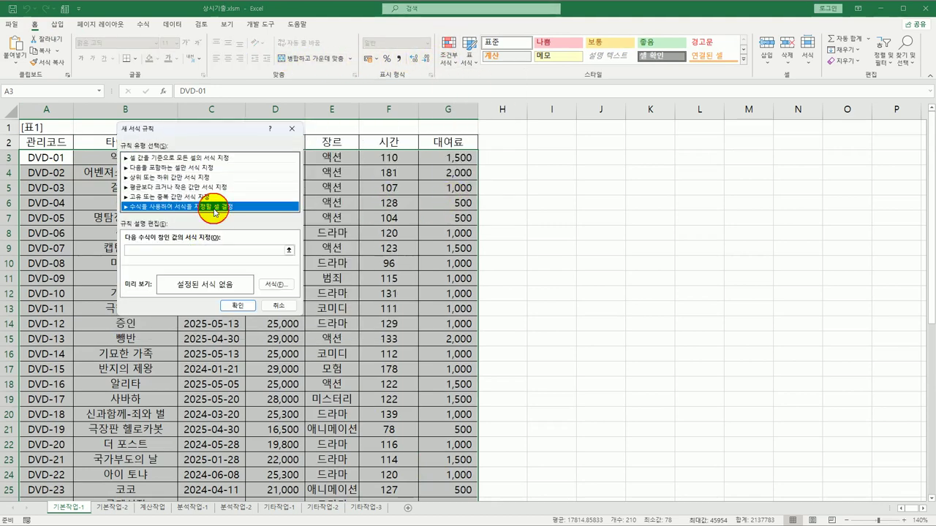
pyautogui.moveTo(206, 127); pyautogui.dragTo(140, 57)
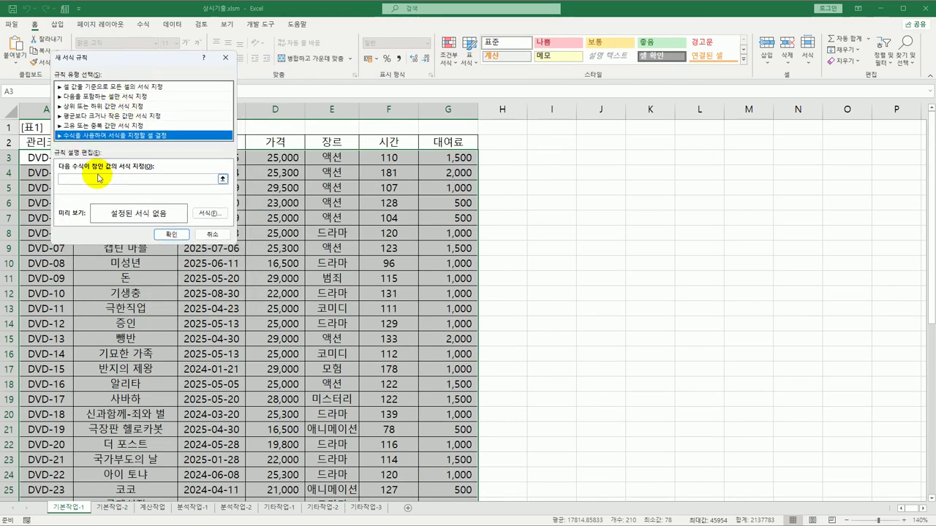
# Begin the rule's formula with an OR nested in an AND, using MONTH($C3)=6 as the first OR condition.
pyautogui.click(98, 177)
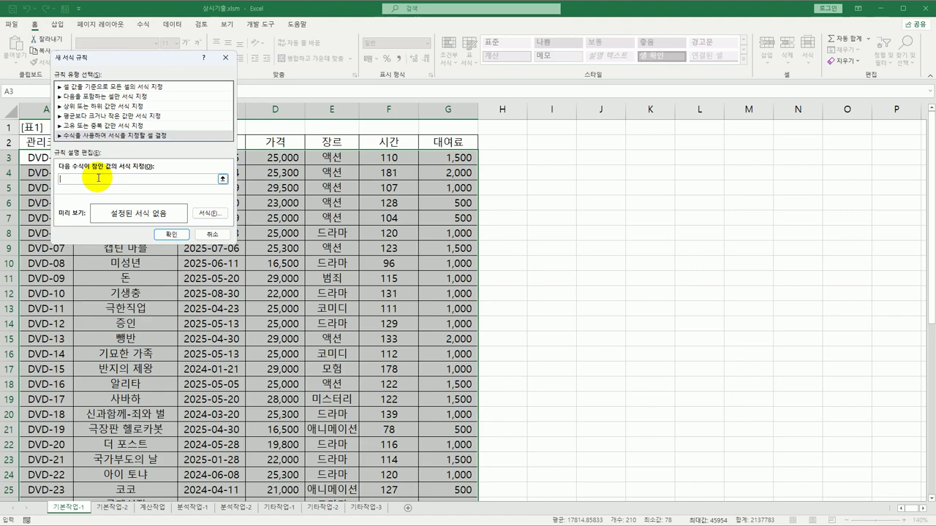
pyautogui.write('=')
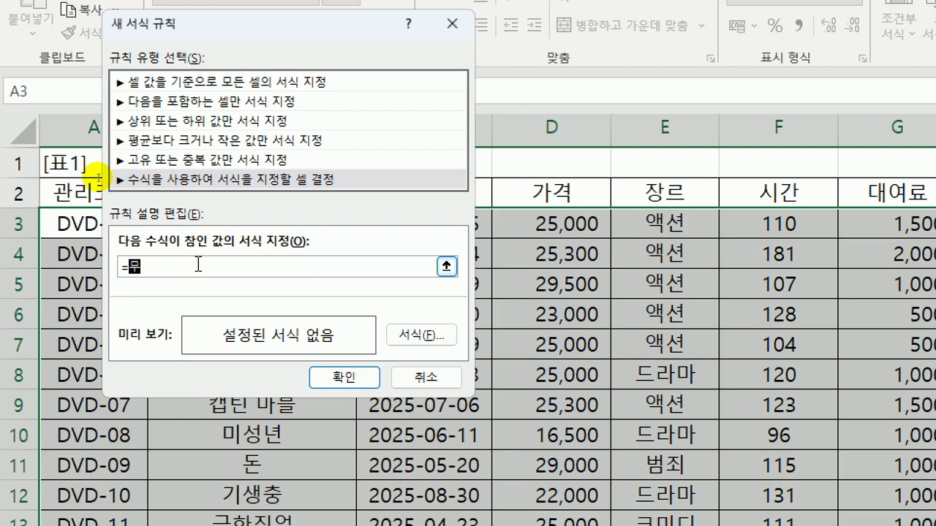
pyautogui.write('and(or(month(')
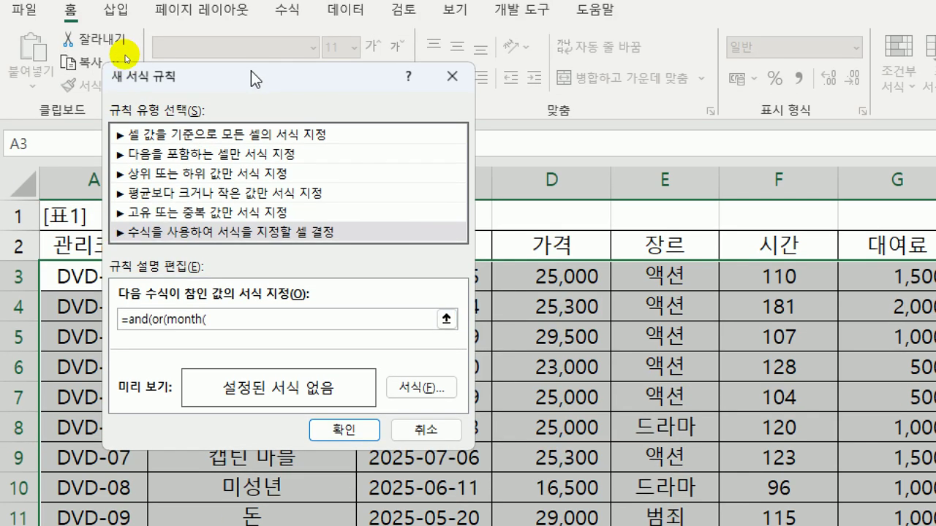
pyautogui.moveTo(251, 18); pyautogui.dragTo(566, 50)
pyautogui.moveTo(566, 103); pyautogui.dragTo(651, 86)
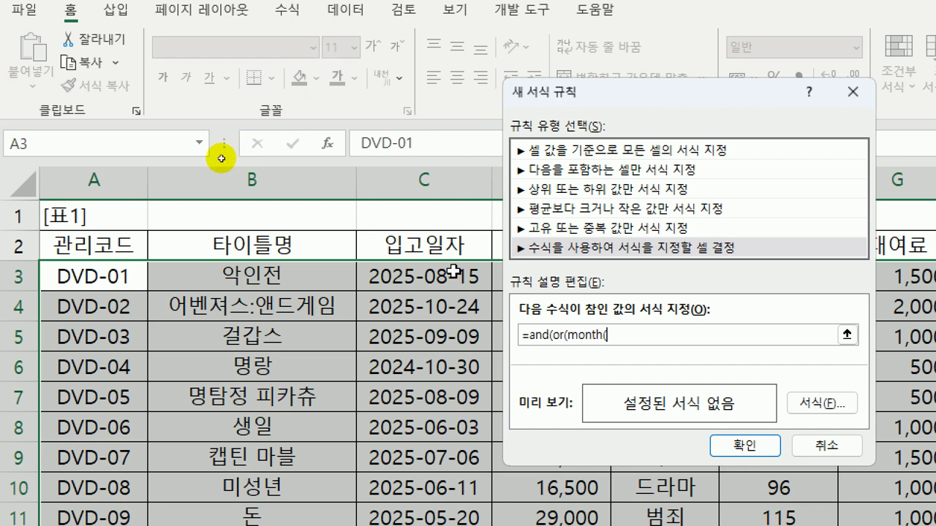
pyautogui.click(422, 287)
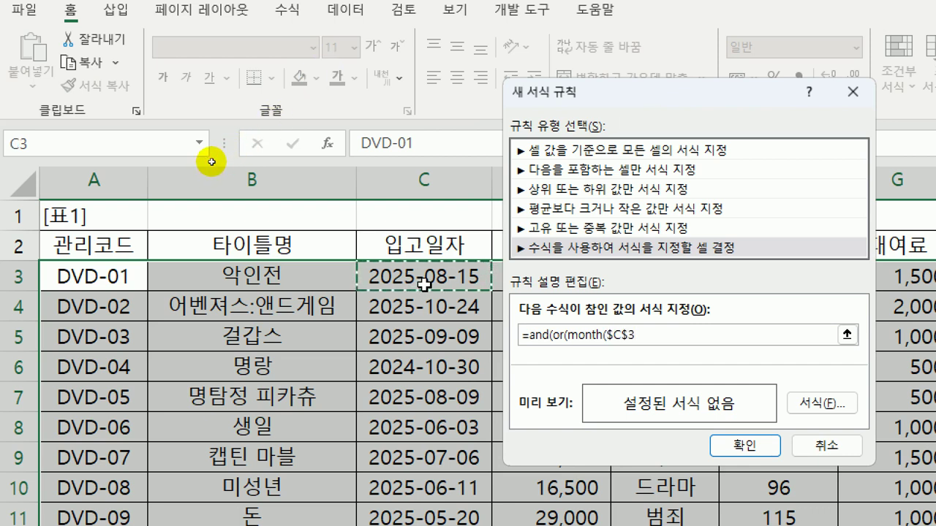
pyautogui.press('F4')
pyautogui.press('F4')
pyautogui.write(')=')
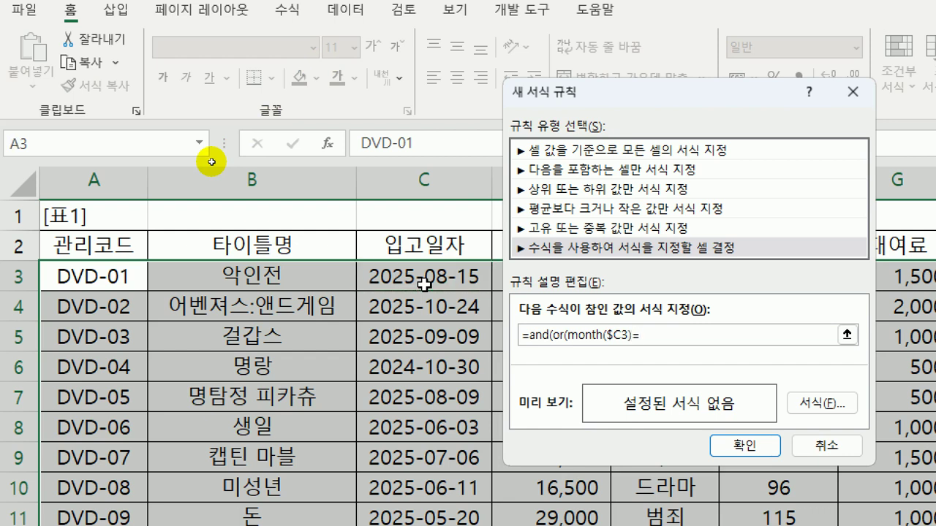
pyautogui.write('6,month(')
# Add MONTH($C3)=7 as the second OR condition, close the OR, and uncover column D behind the rule dialog.
pyautogui.click(424, 284)
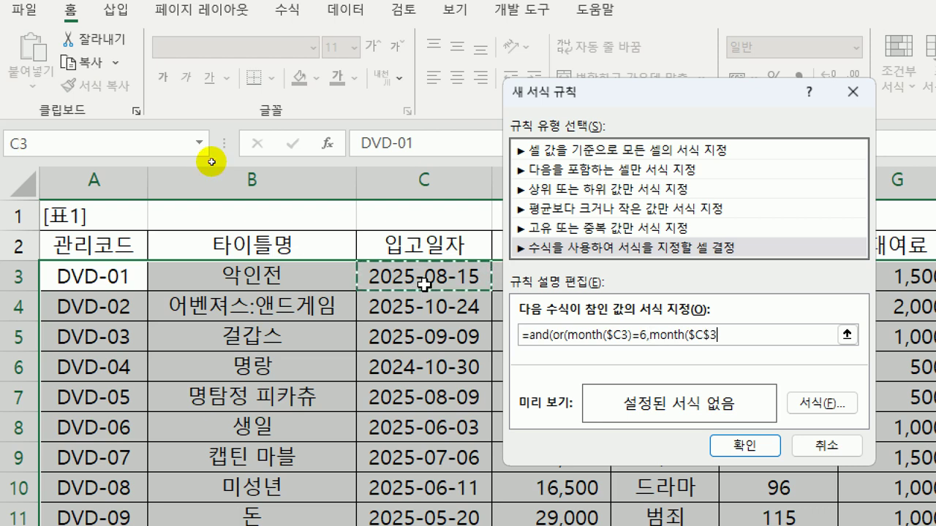
pyautogui.press('F4')
pyautogui.press('F4')
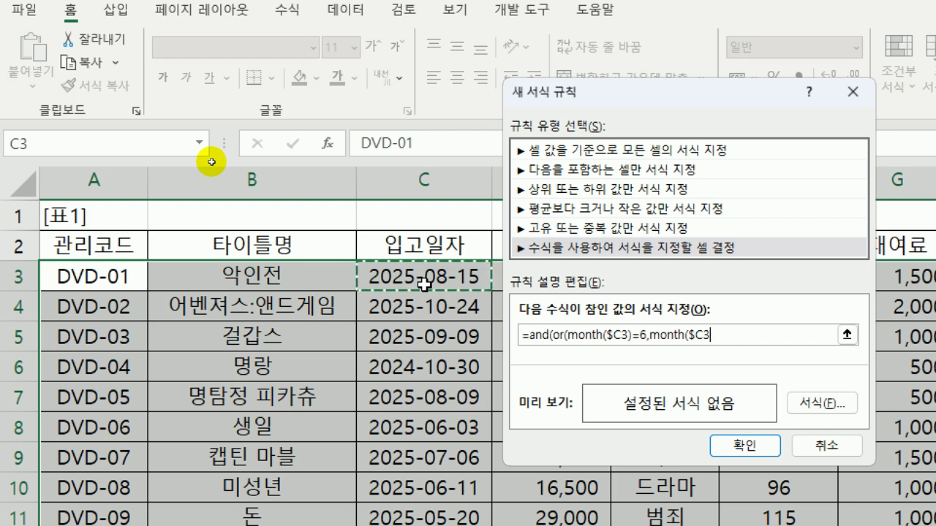
pyautogui.write(')=')
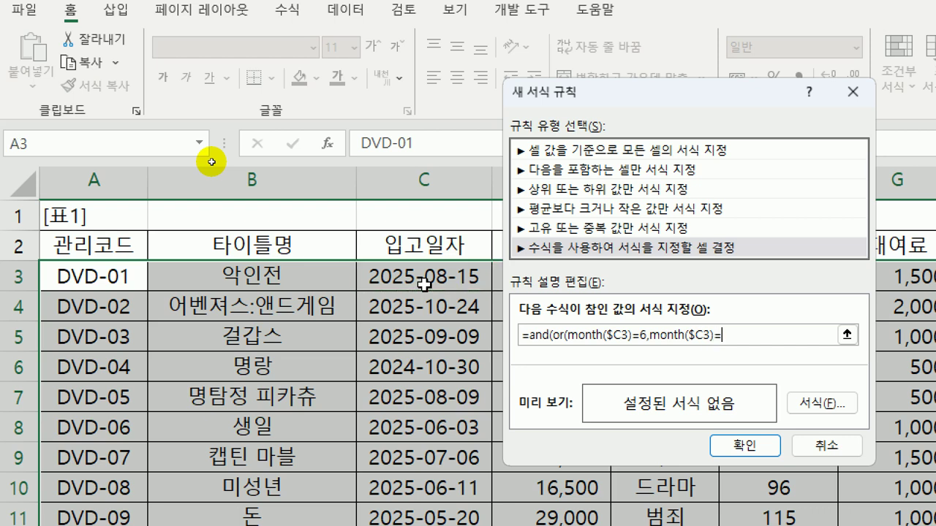
pyautogui.write('7)')
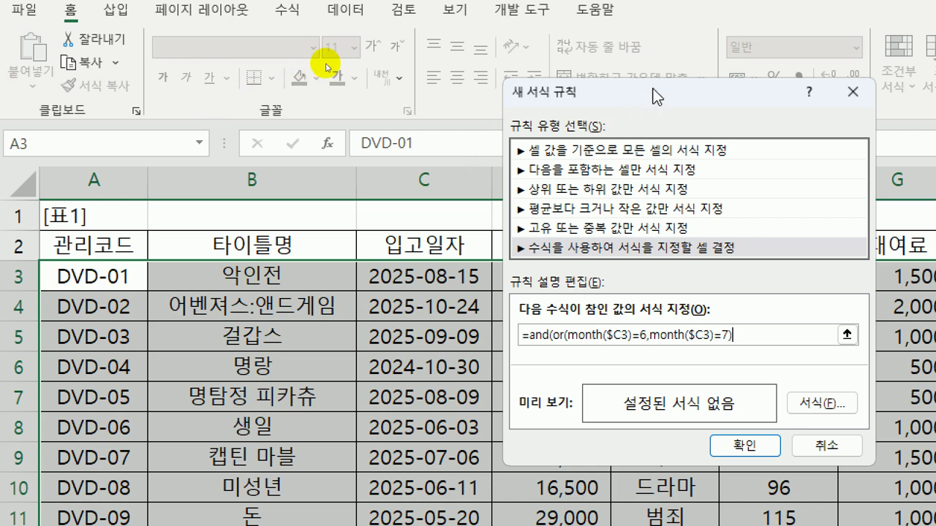
pyautogui.moveTo(653, 93); pyautogui.dragTo(266, 73)
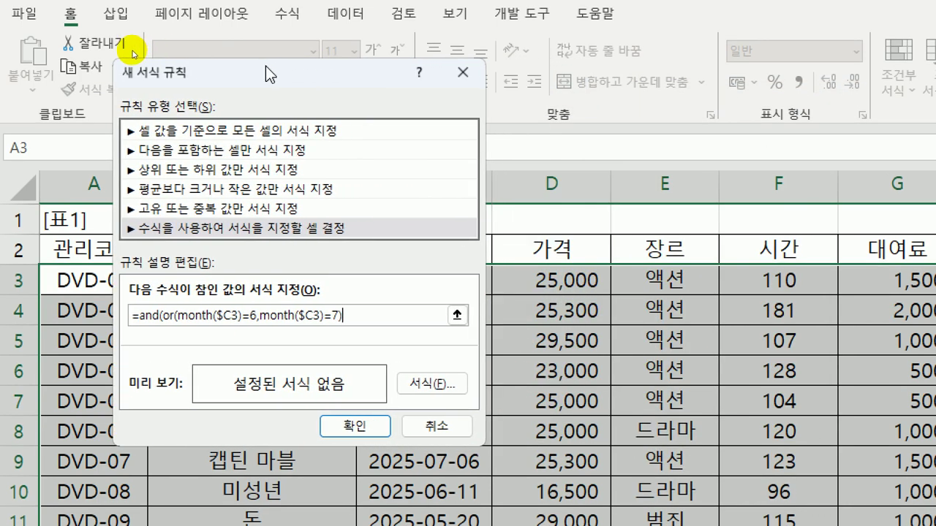
pyautogui.write('+')
pyautogui.click(530, 283)
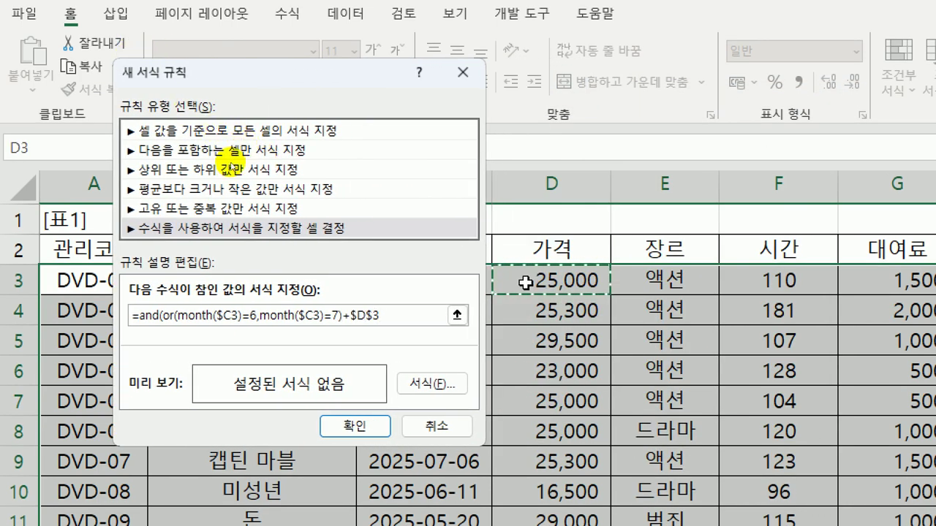
pyautogui.moveTo(342, 315); pyautogui.dragTo(381, 318)
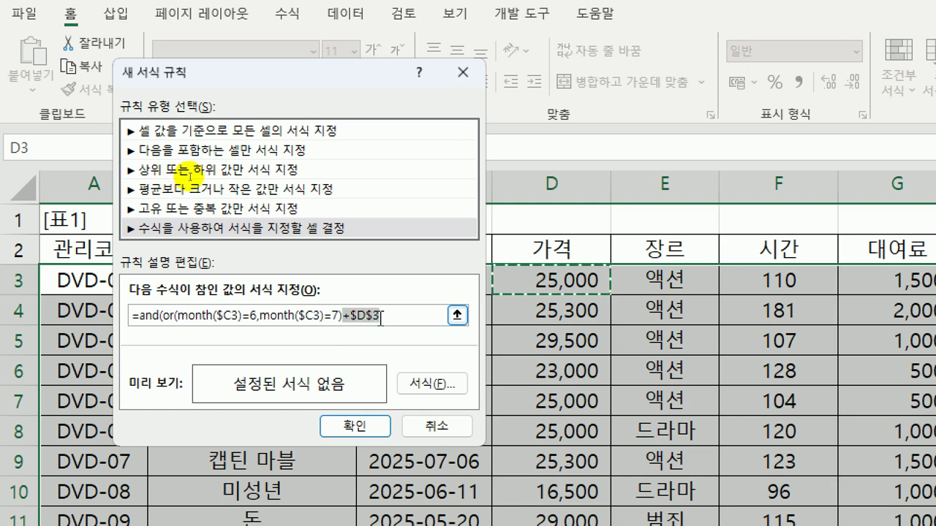
pyautogui.press('BackSpace')
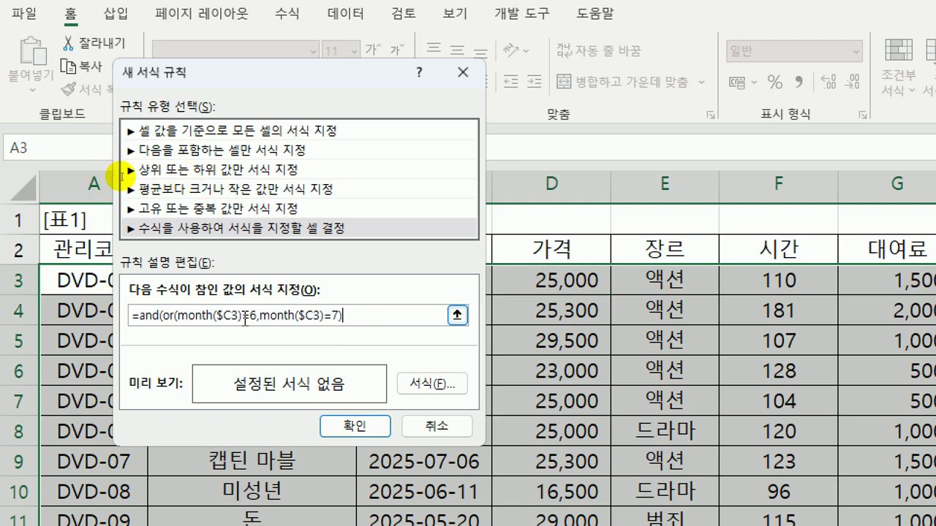
# Add $D3>=25000 as the second AND condition and close the rule's formula.
pyautogui.write(',')
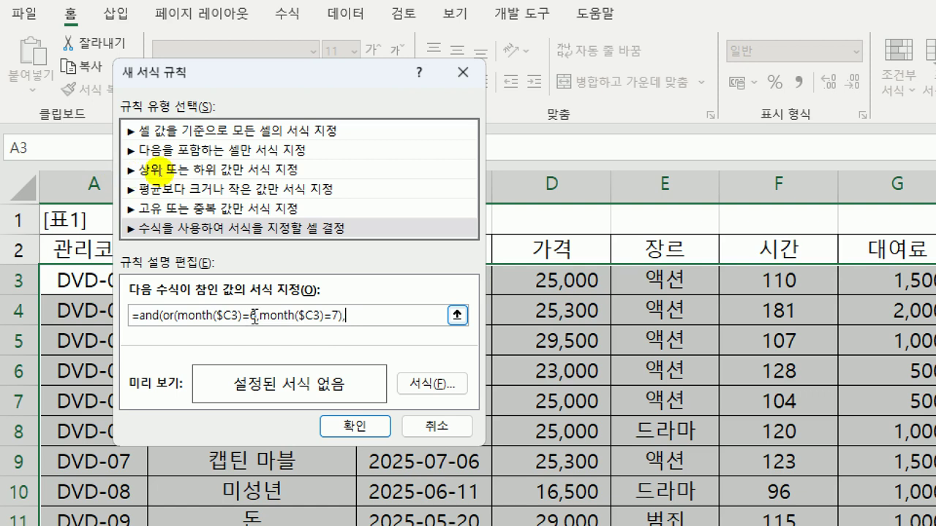
pyautogui.click(555, 280)
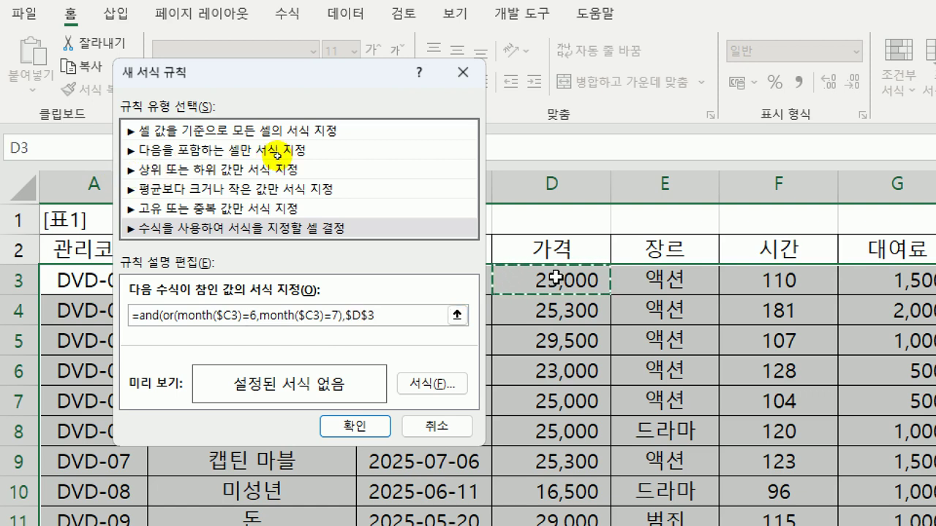
pyautogui.press('F4')
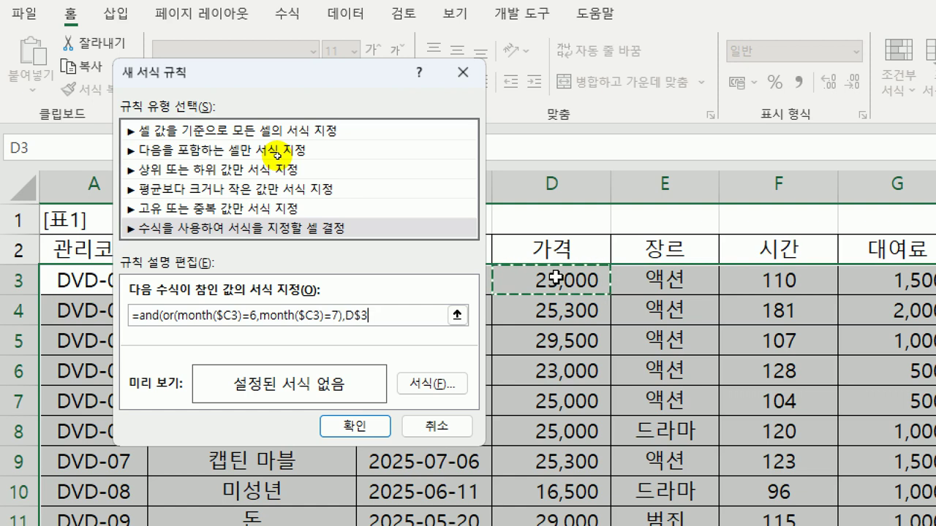
pyautogui.press('F4')
pyautogui.write('>=')
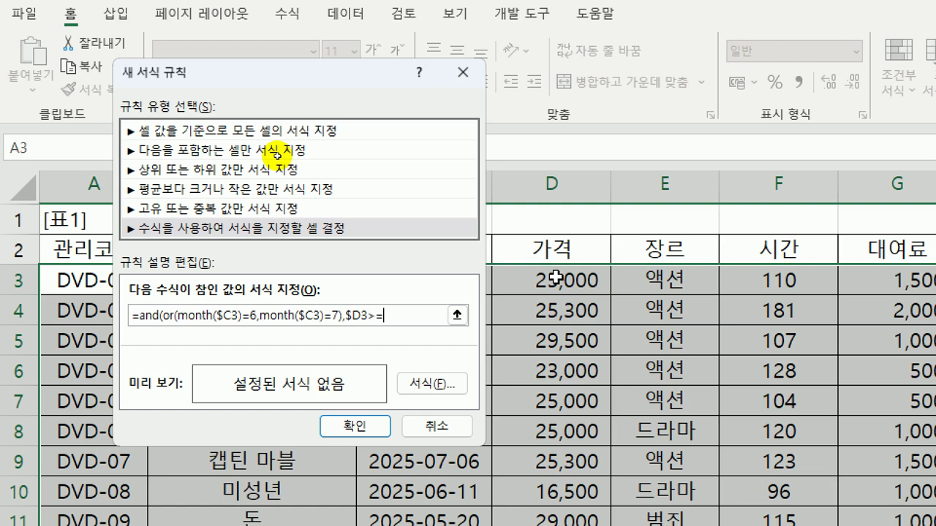
pyautogui.write('25')
pyautogui.write('000)')
# Set the rule's font to bold italic (굵은 기울임꼴) in standard green and apply the rule to the selected rows.
pyautogui.click(457, 387)
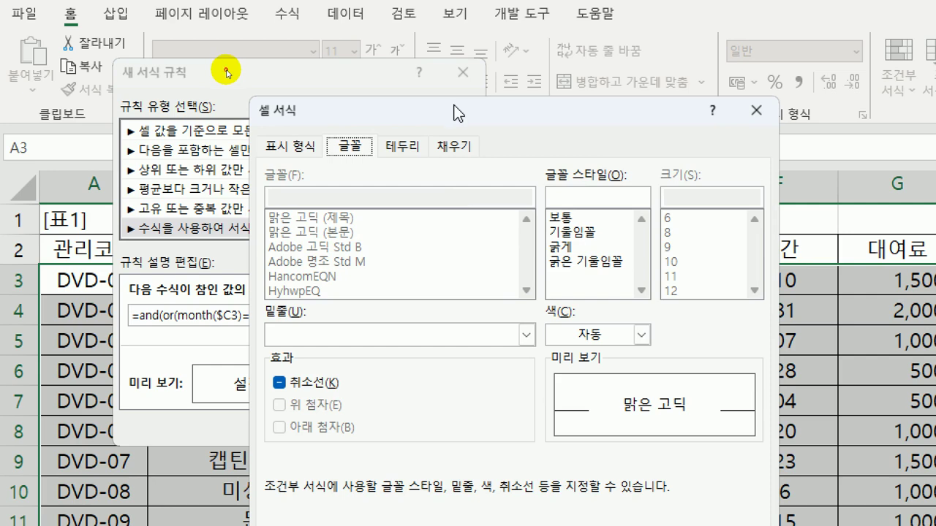
pyautogui.moveTo(455, 110); pyautogui.dragTo(467, 20)
pyautogui.moveTo(466, 55); pyautogui.dragTo(467, 26)
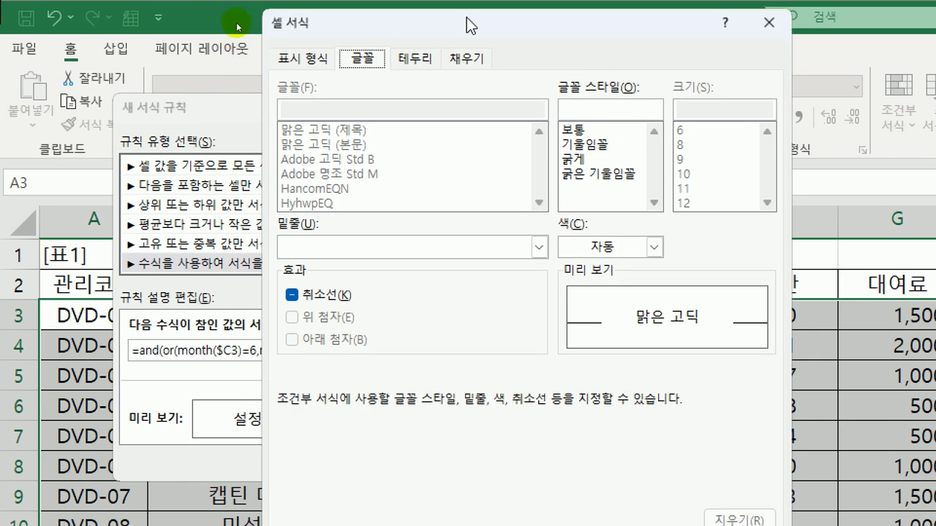
pyautogui.click(596, 174)
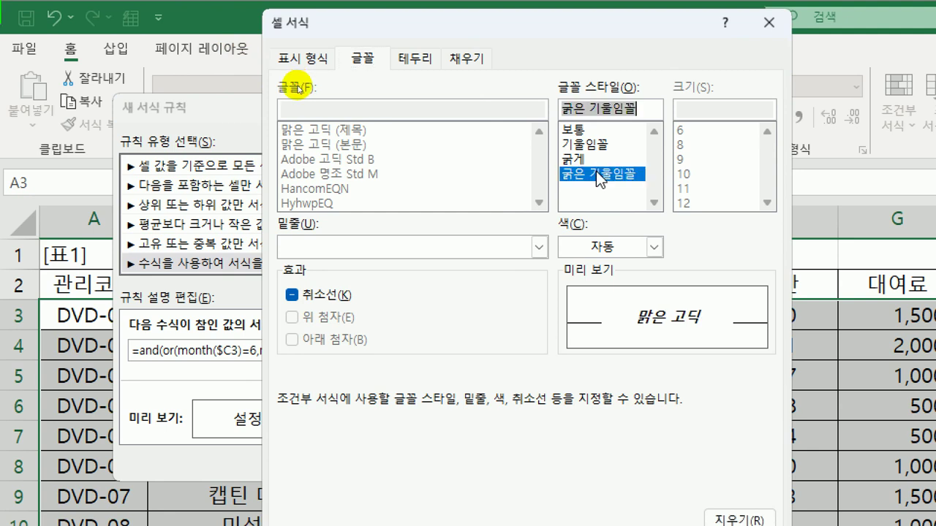
pyautogui.click(653, 247)
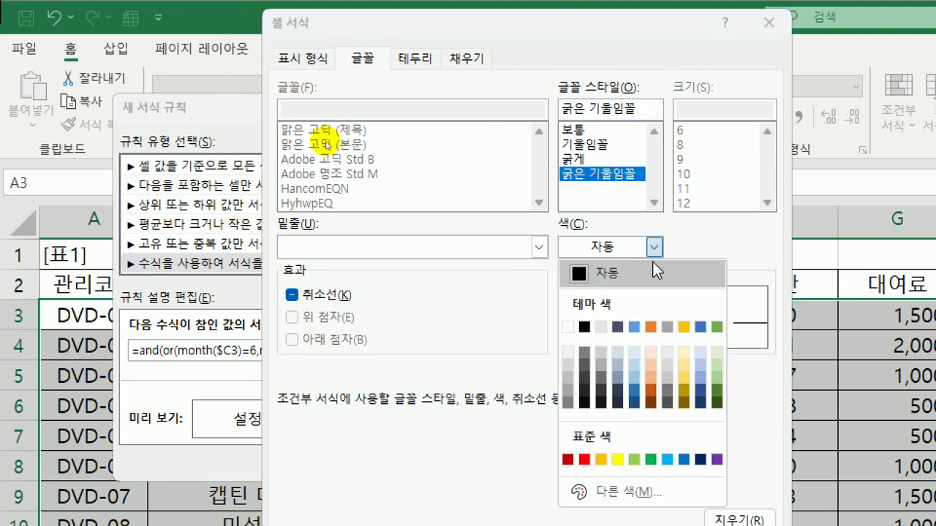
pyautogui.click(651, 451)
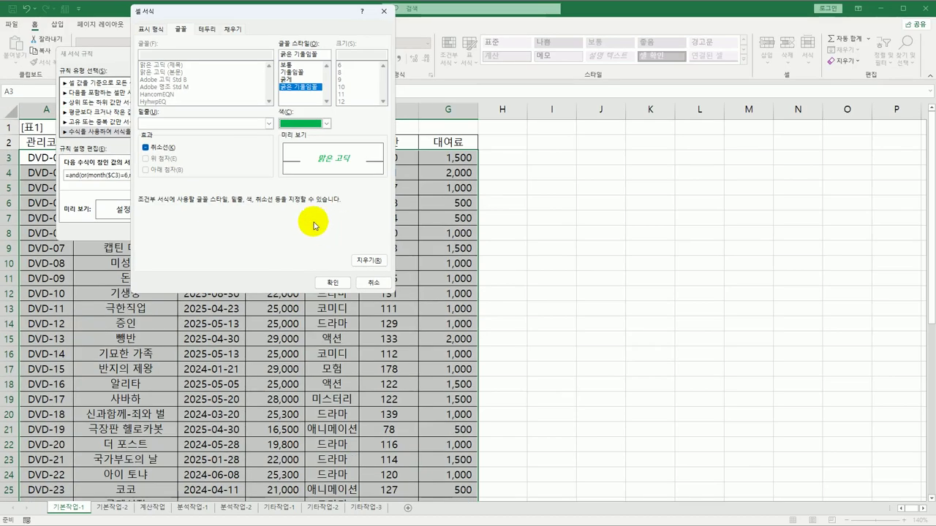
pyautogui.click(331, 283)
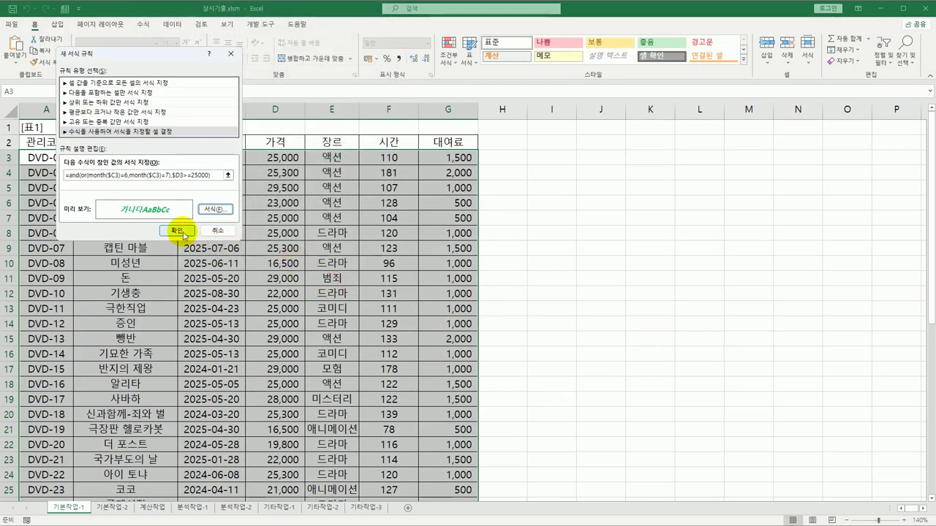
pyautogui.click(204, 229)
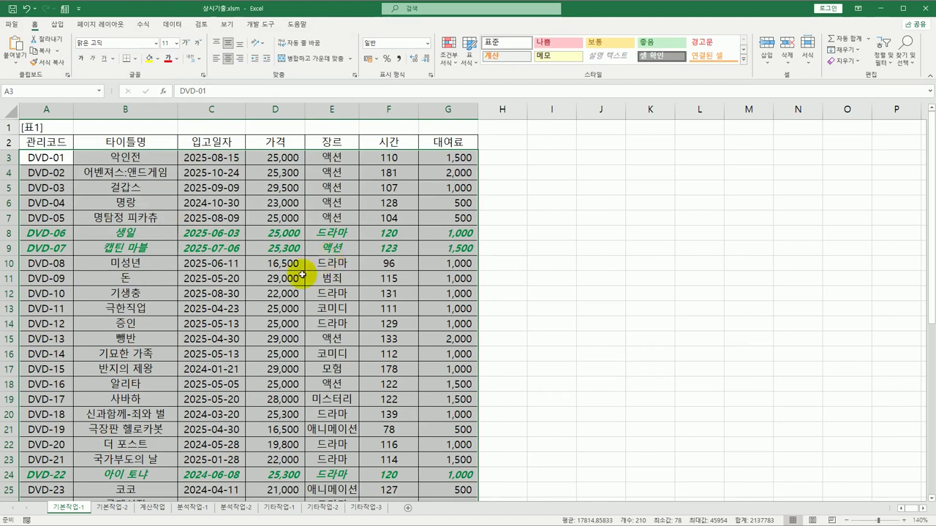
# On sheet 기본작업-2, format the 총점 cells G3:G10 as locked (잠금) with their formulas hidden (숨김).
pyautogui.click(103, 507)
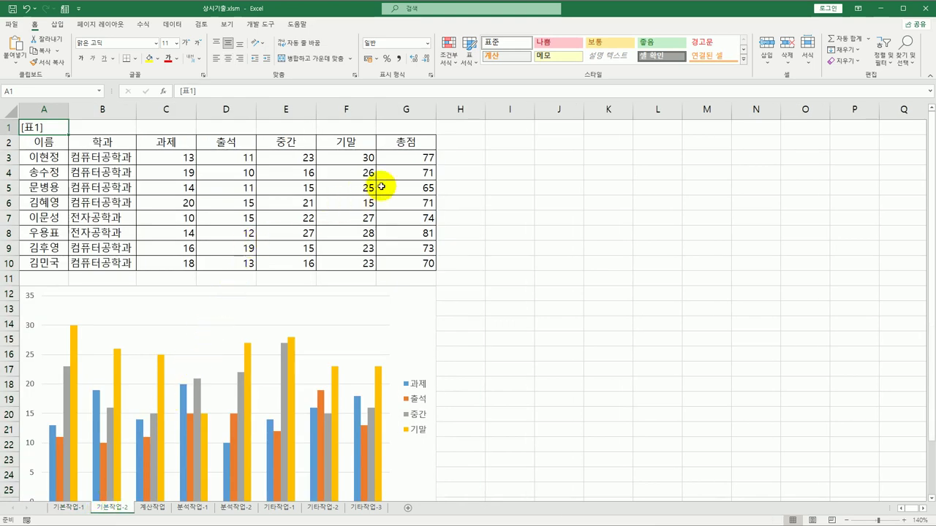
pyautogui.moveTo(397, 156); pyautogui.dragTo(396, 257)
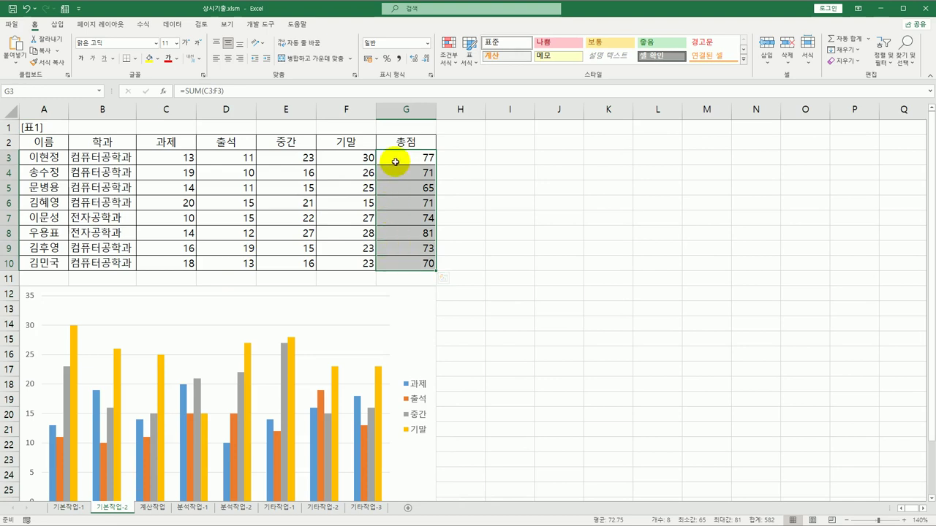
pyautogui.rightClick(395, 161)
pyautogui.click(403, 359)
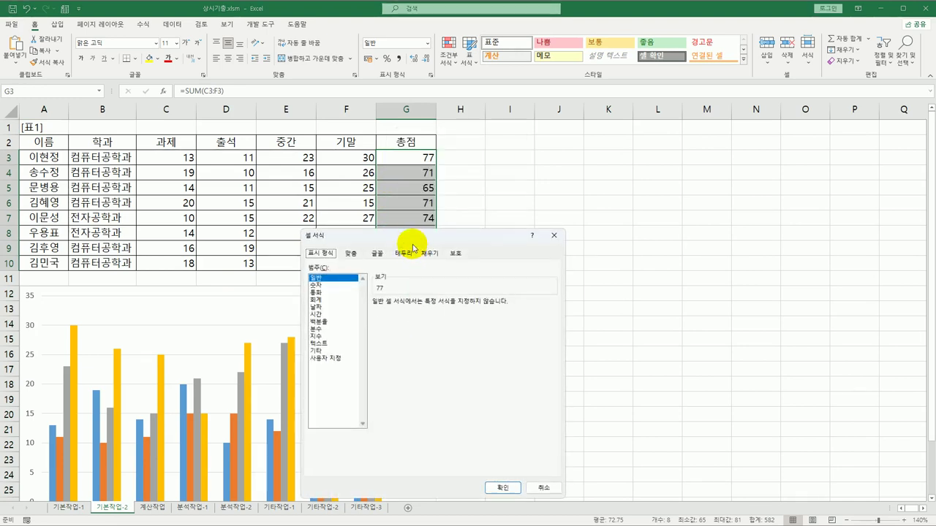
pyautogui.moveTo(413, 235); pyautogui.dragTo(402, 144)
pyautogui.click(446, 161)
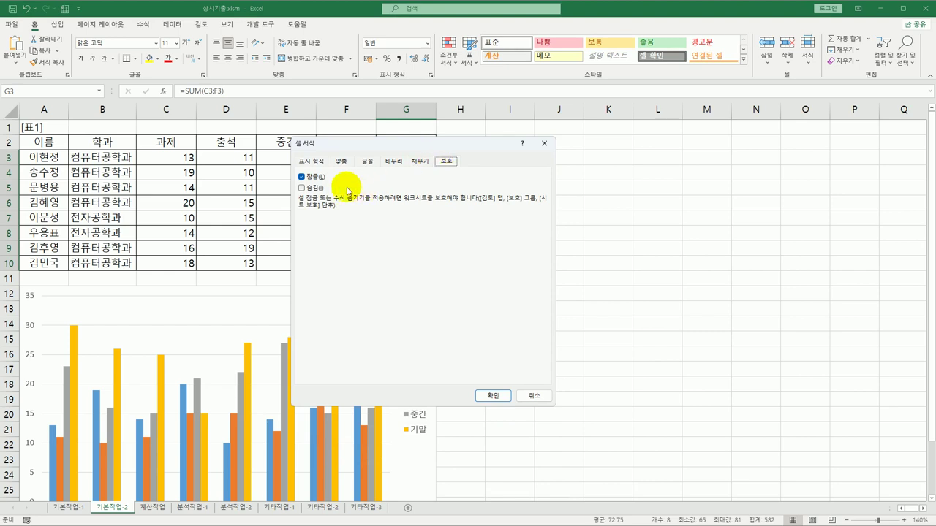
pyautogui.click(306, 189)
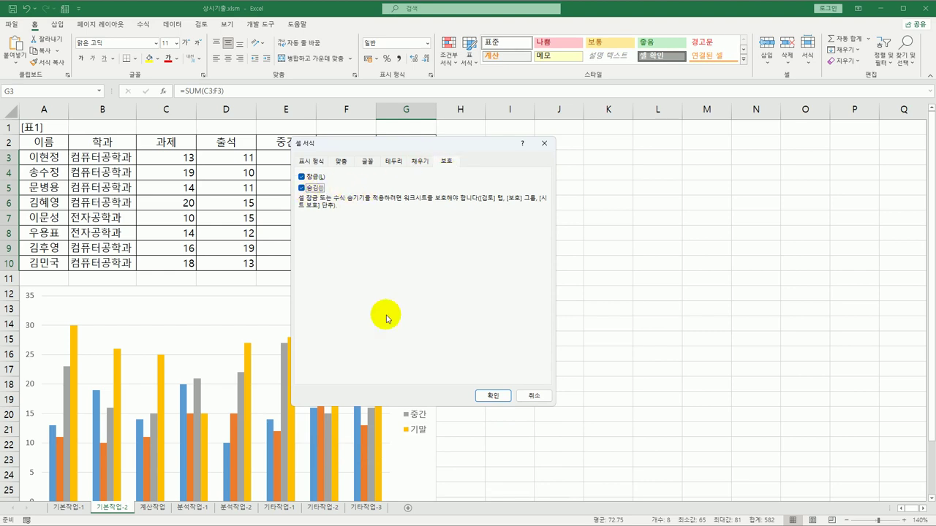
pyautogui.click(483, 395)
# Check the chart area's 잠금 setting in its object properties.
pyautogui.scroll(-2, 461, 343)
pyautogui.scroll(-1, 453, 334)
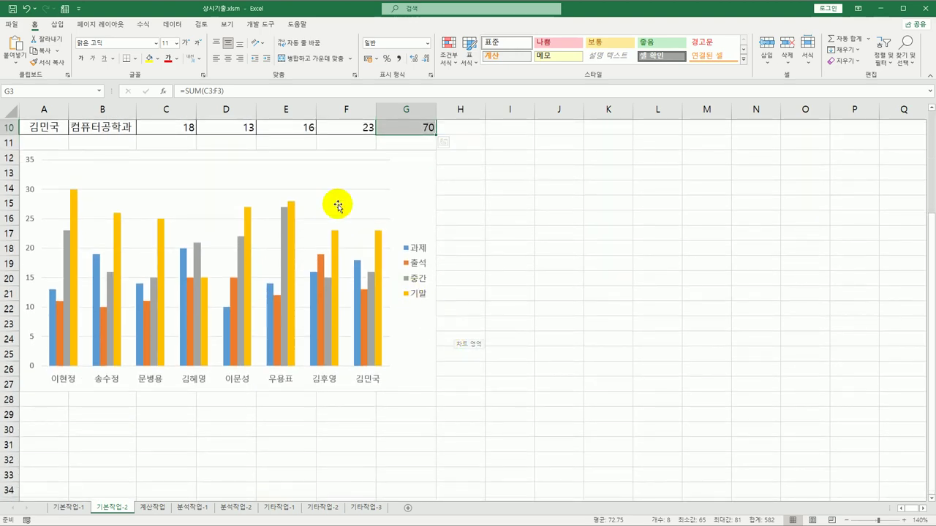
pyautogui.rightClick(407, 173)
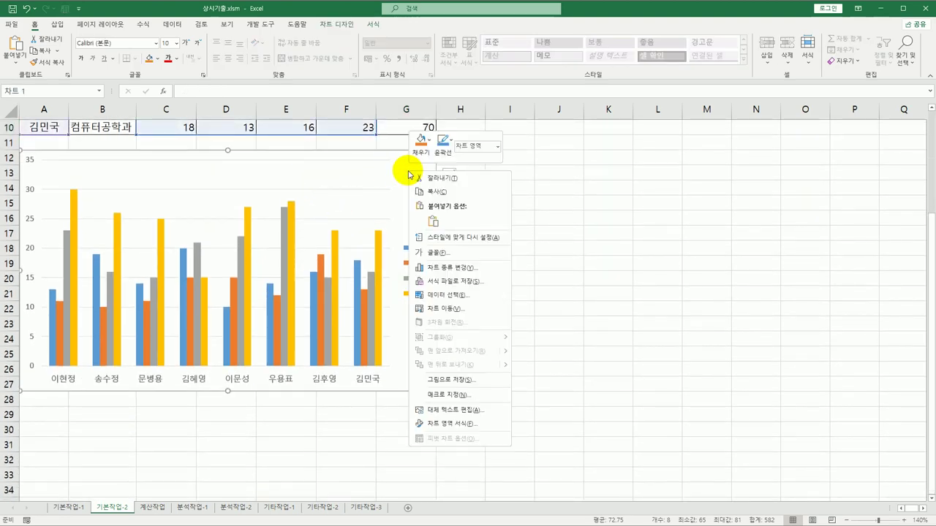
pyautogui.click(446, 425)
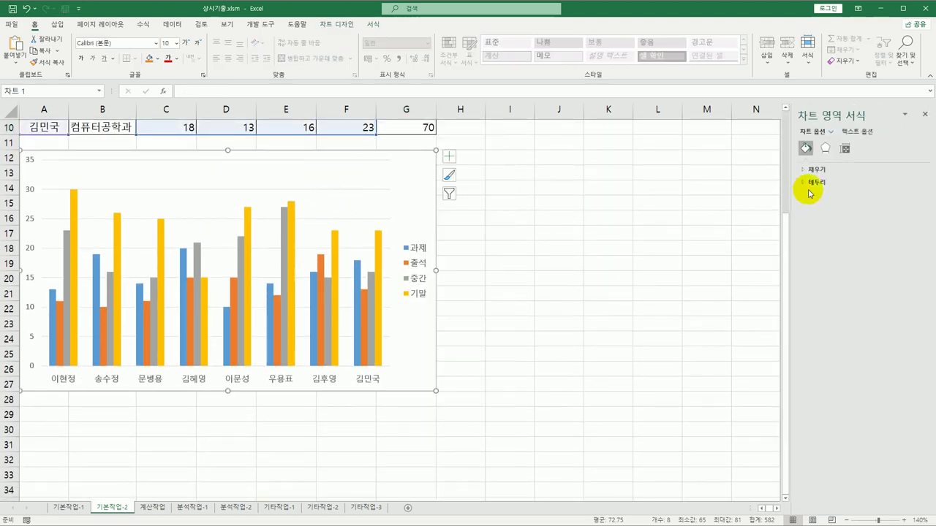
pyautogui.click(843, 152)
pyautogui.click(828, 182)
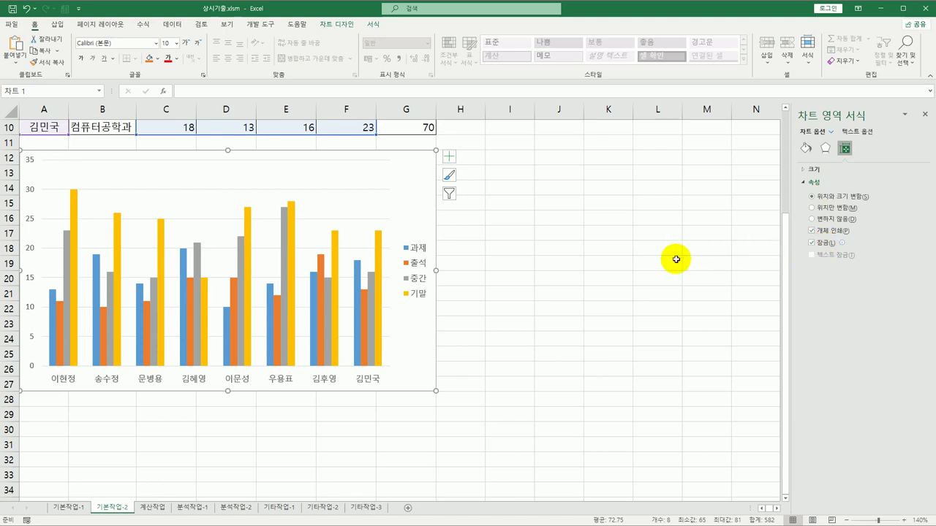
pyautogui.click(578, 250)
# Protect the sheet without a password, allowing selection of locked and unlocked cells and sorting (정렬).
pyautogui.scroll(3, 571, 254)
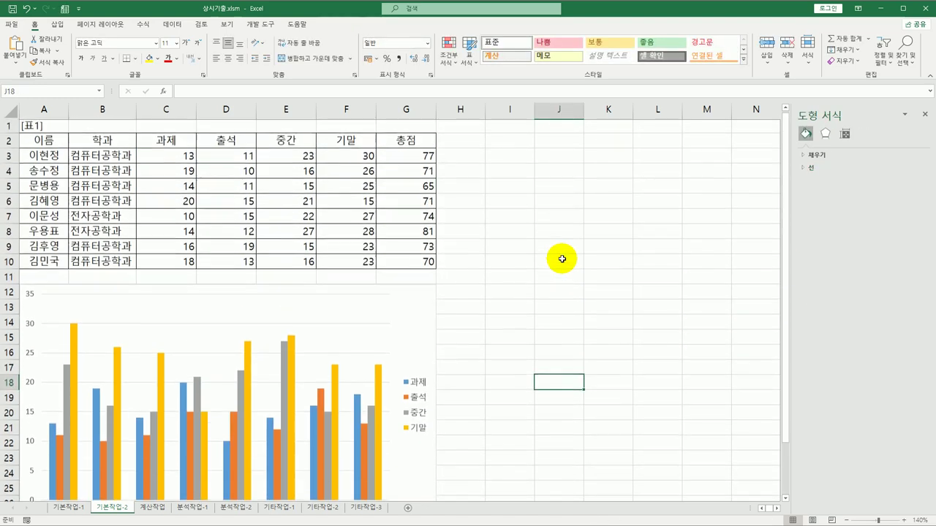
pyautogui.click(210, 26)
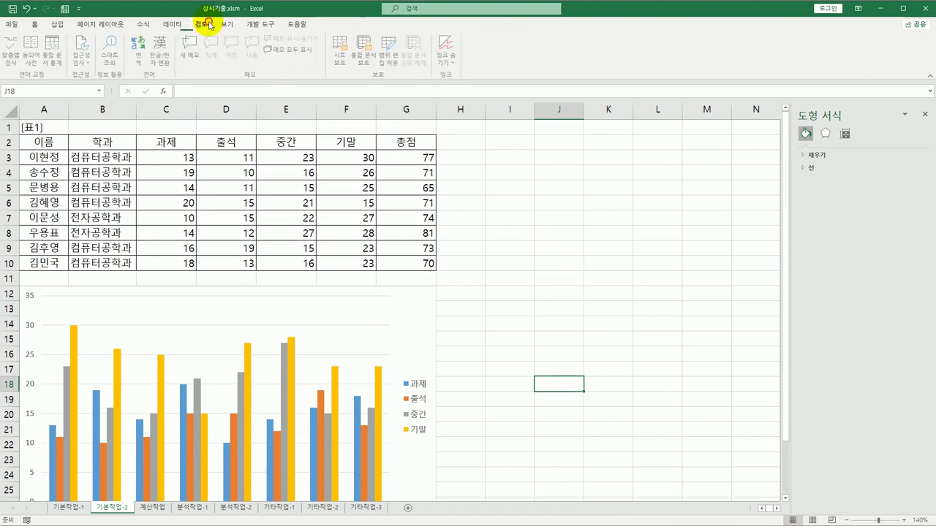
pyautogui.click(341, 53)
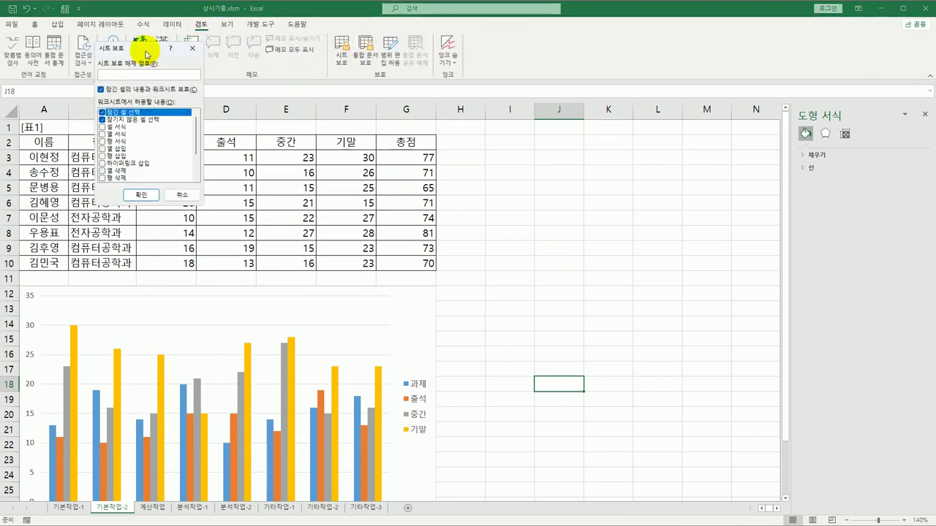
pyautogui.moveTo(147, 49); pyautogui.dragTo(537, 132)
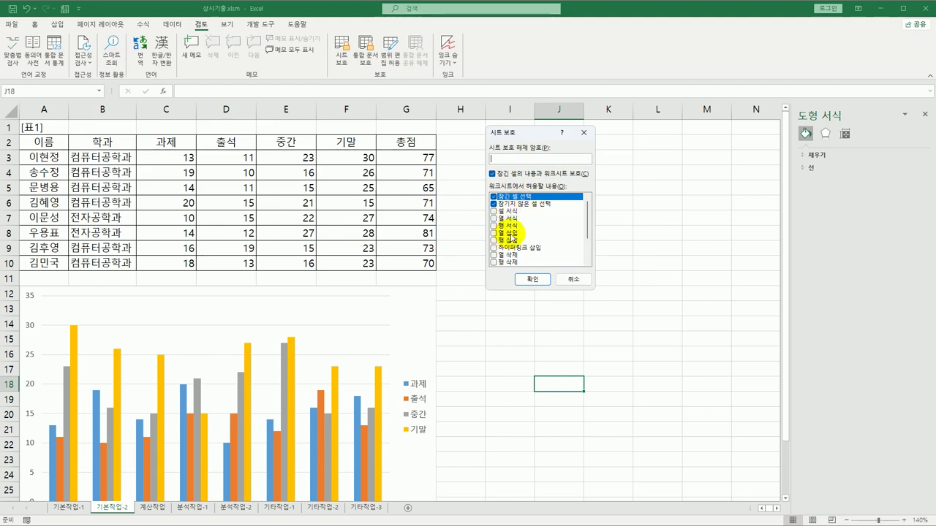
pyautogui.scroll(-2, 512, 235)
pyautogui.click(495, 234)
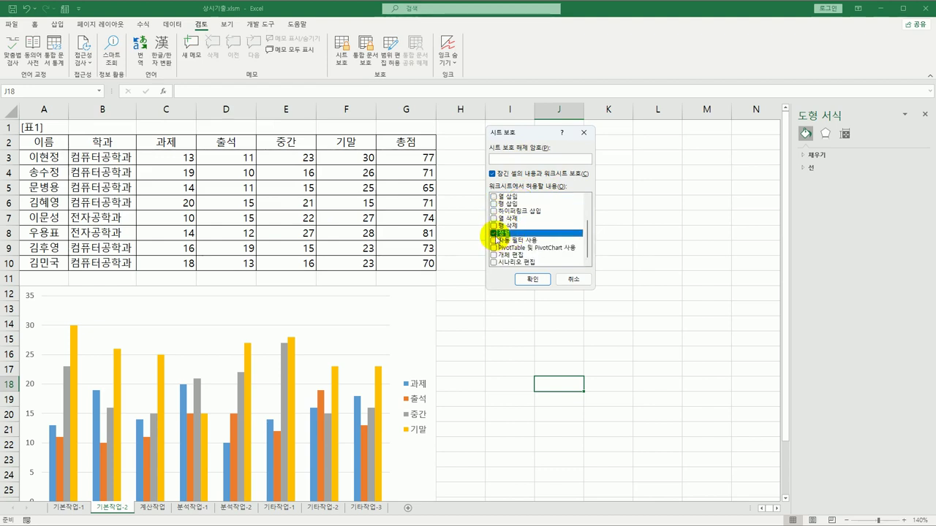
pyautogui.click(533, 280)
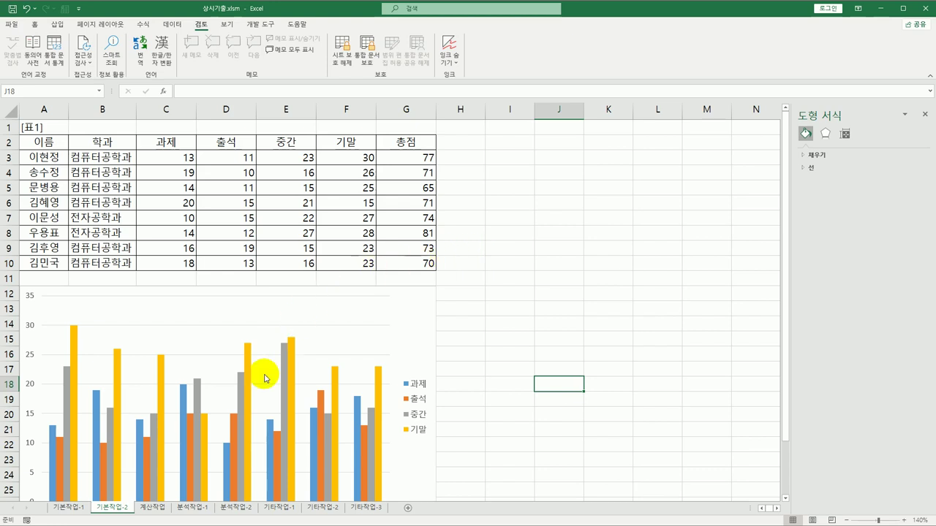
# Switch to sheet 계산작업, close the shape formatting pane and select the first empty 총점 cell, H3.
pyautogui.click(154, 507)
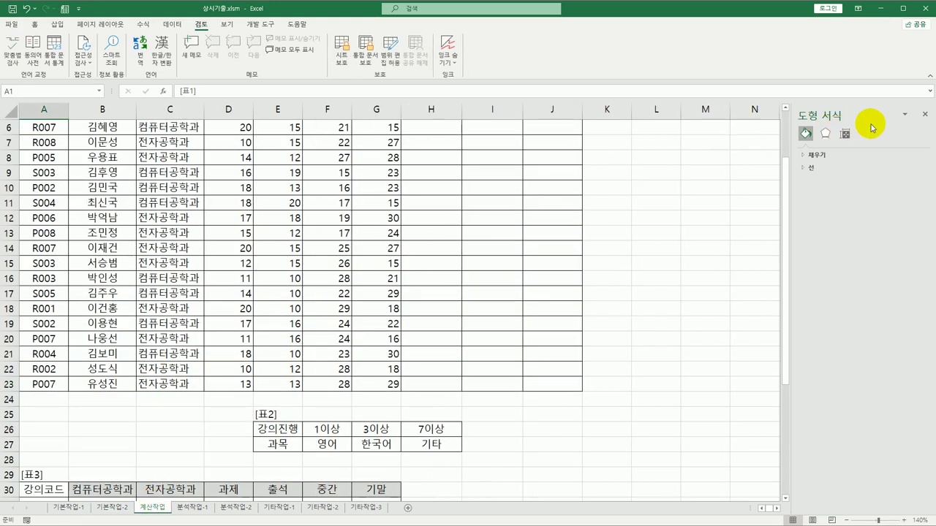
pyautogui.click(925, 117)
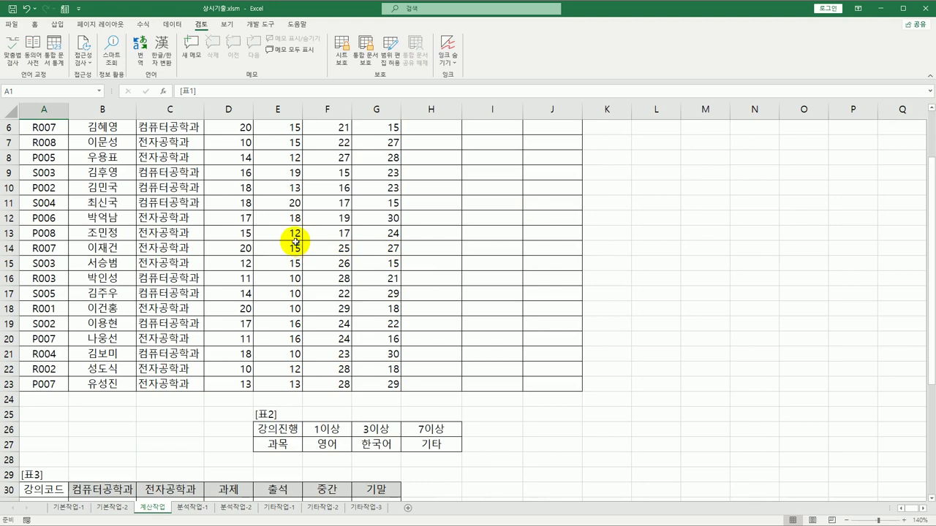
pyautogui.scroll(2, 295, 241)
pyautogui.click(429, 161)
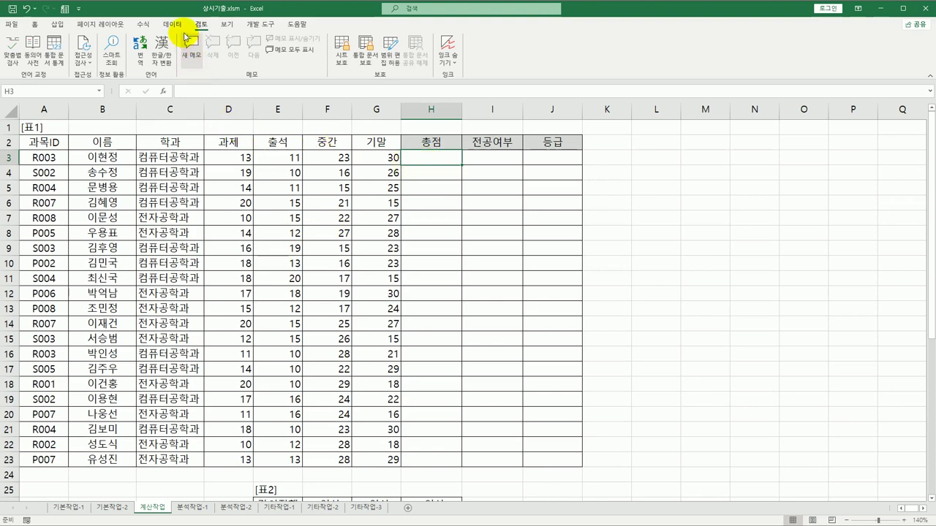
# Open the Visual Basic editor and insert a new module into the workbook's project.
pyautogui.click(256, 25)
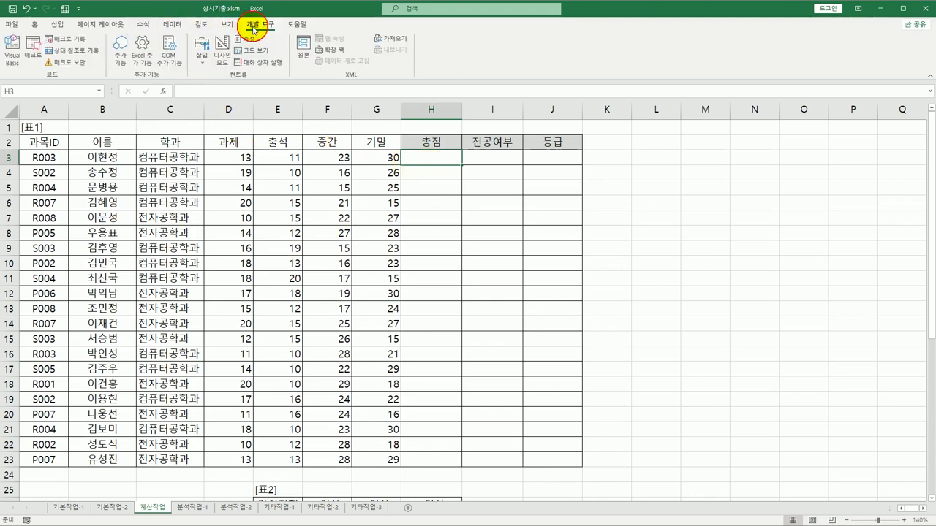
pyautogui.click(12, 53)
pyautogui.moveTo(233, 170); pyautogui.dragTo(248, 51)
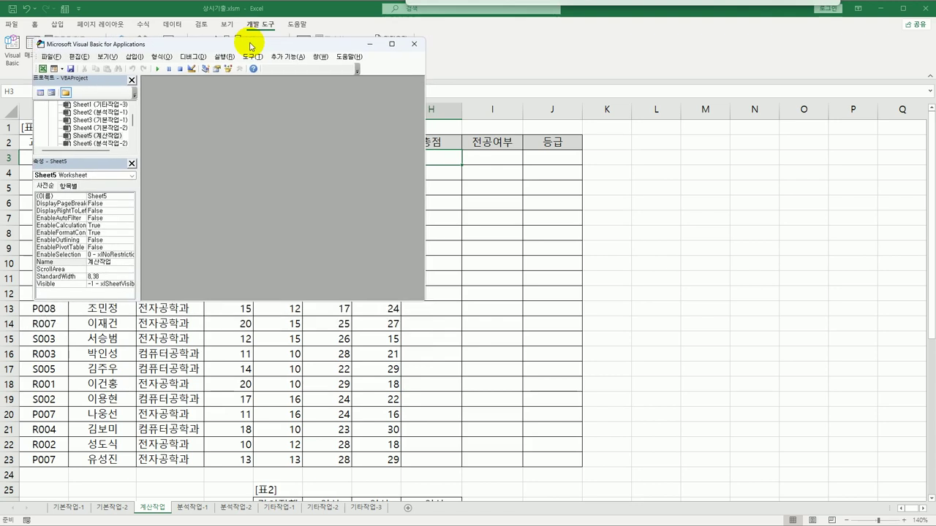
pyautogui.click(135, 57)
pyautogui.click(146, 89)
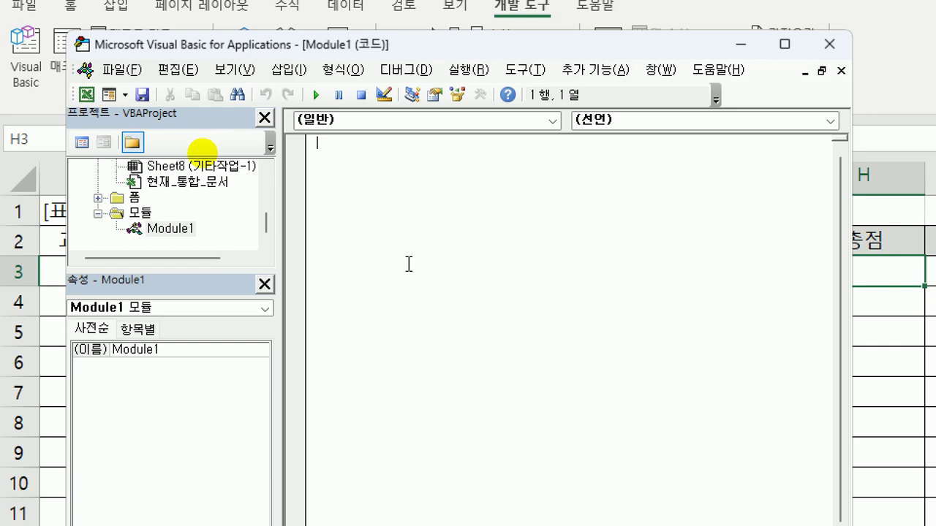
# Declare a public function fn총점 with the parameters 과제, 출석, 중간 and 기말.
pyautogui.write('public functio')
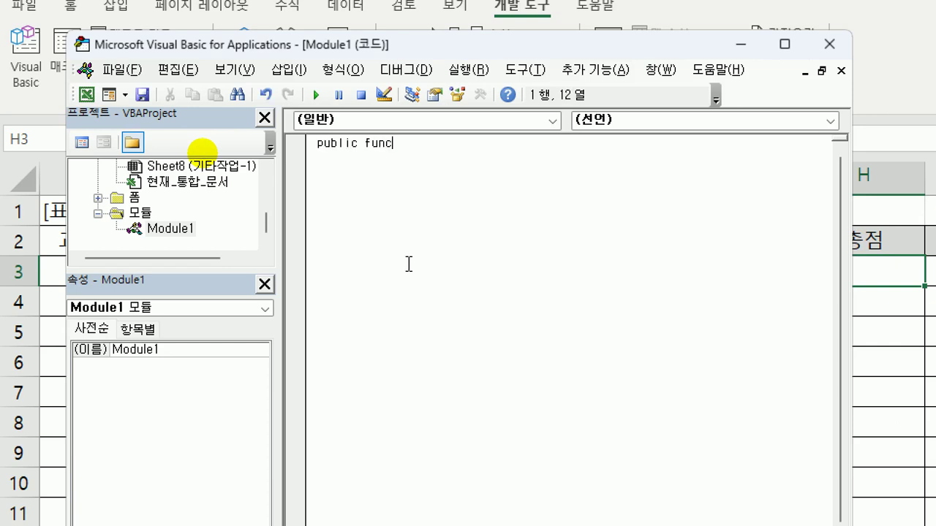
pyautogui.write('n fn총점(')
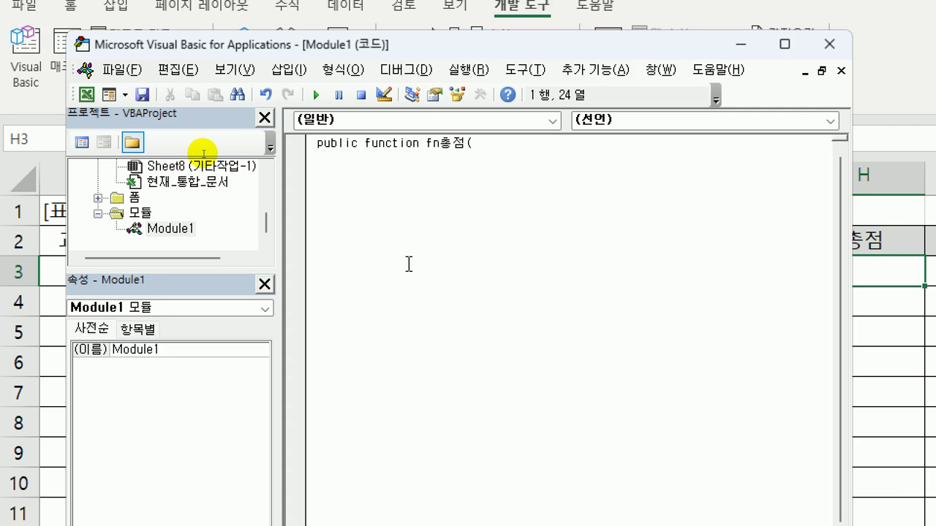
pyautogui.write('과제, 출석, 중간, 기말)')
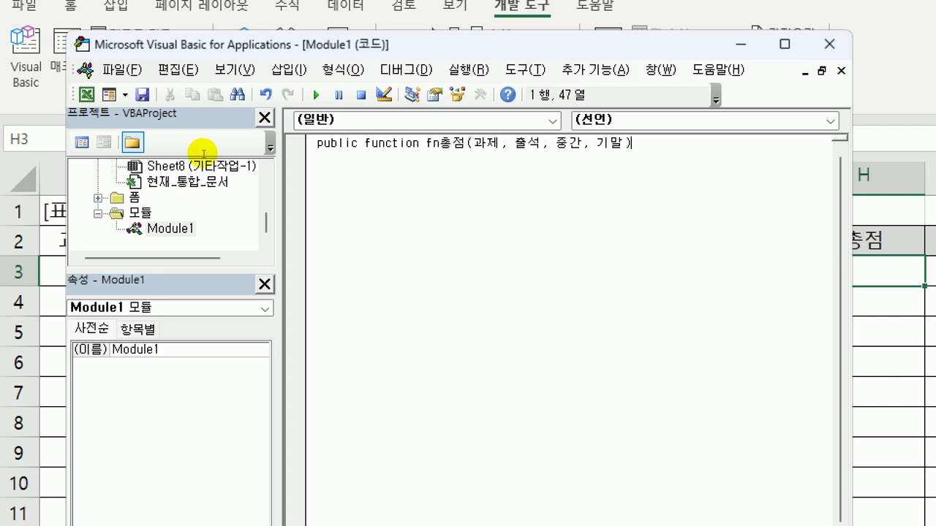
pyautogui.press('Return')
pyautogui.press('Return')
# Start the function body with the indented condition If 중간 >= 20 And 기말 >= 20 Then.
pyautogui.press('Tab')
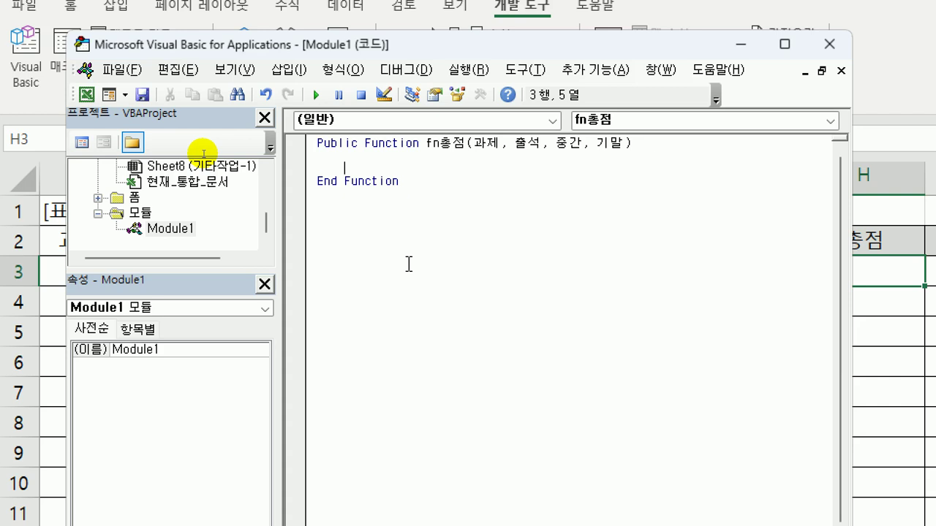
pyautogui.write('중간 >= 20 ')
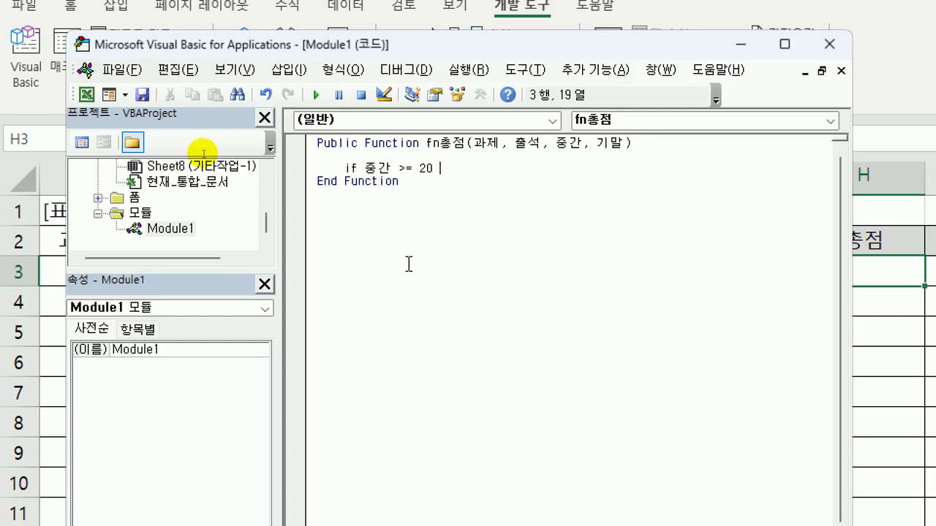
pyautogui.write('and 김말 >=20 then')
pyautogui.press('Return')
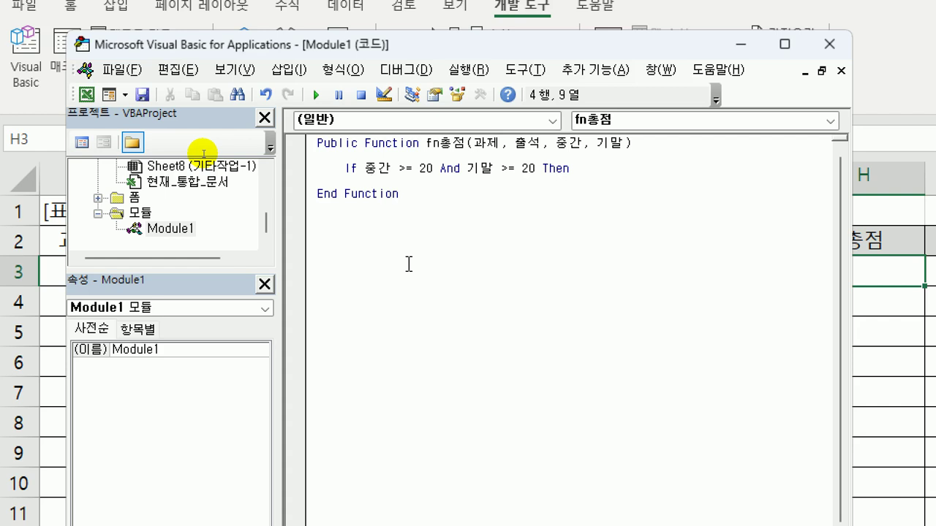
# Under the If condition, assign fn총점 = 과제 + 출석 + 중간 + 기말 + 3.
pyautogui.write('fn총점')
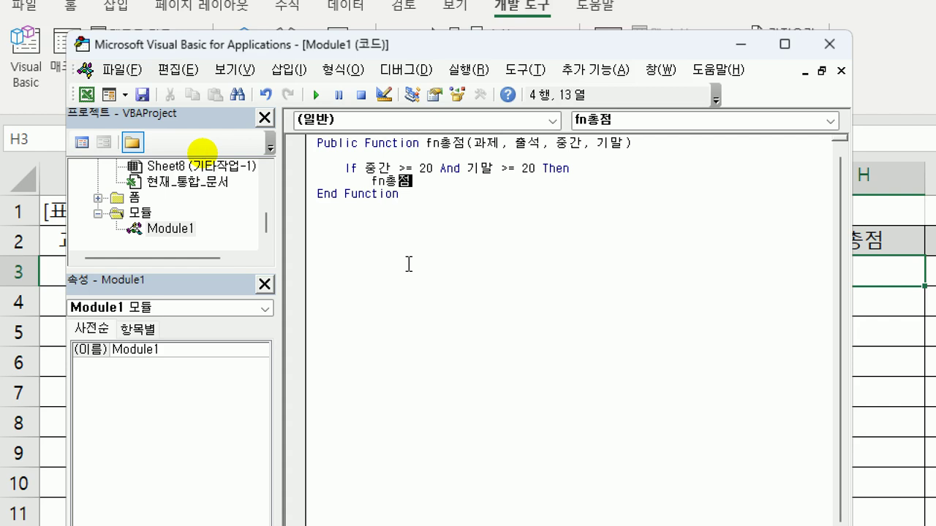
pyautogui.write(' =')
pyautogui.write(' 과제 + ')
pyautogui.write('출석 + ')
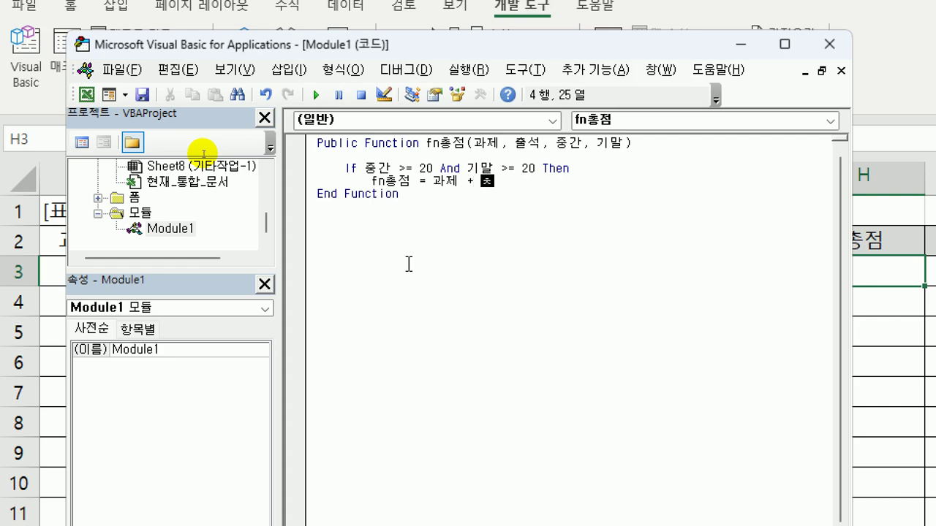
pyautogui.write('중간 ')
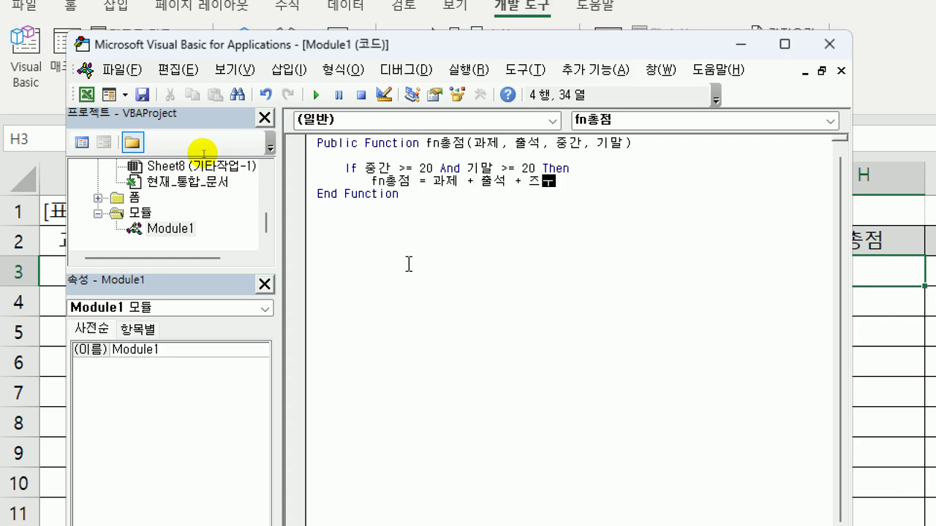
pyautogui.write('+ 기말 + 3')
pyautogui.press('Return')
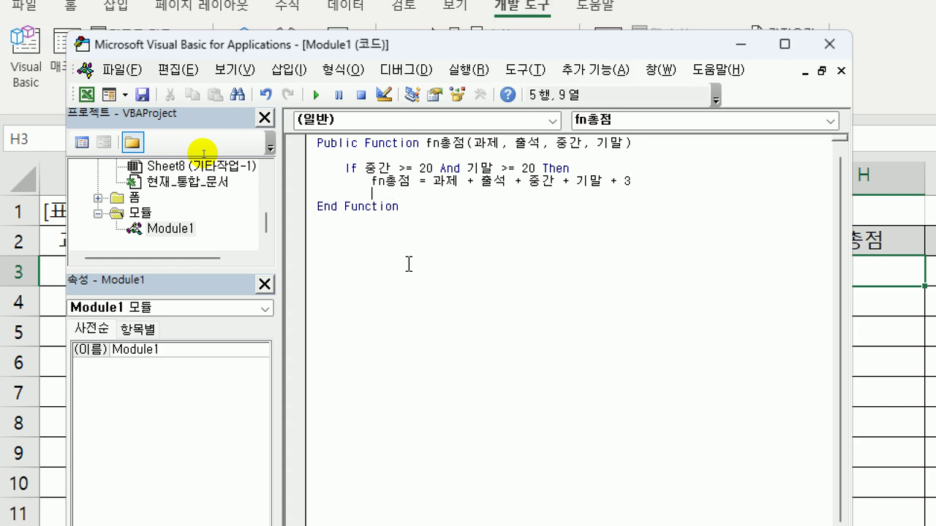
# Add an Else branch and copy the fn총점 assignment line into it.
pyautogui.write('else')
pyautogui.press('Return')
pyautogui.press('Up')
pyautogui.press('Up')
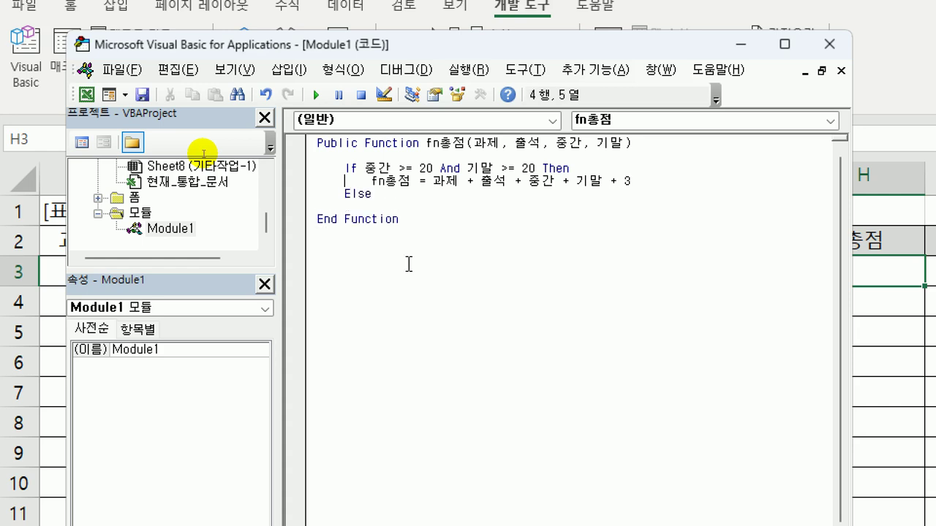
pyautogui.hotkey('shift', 'End')
pyautogui.hotkey('ctrl', 'c')
pyautogui.press('Down')
pyautogui.hotkey('ctrl', 'v')
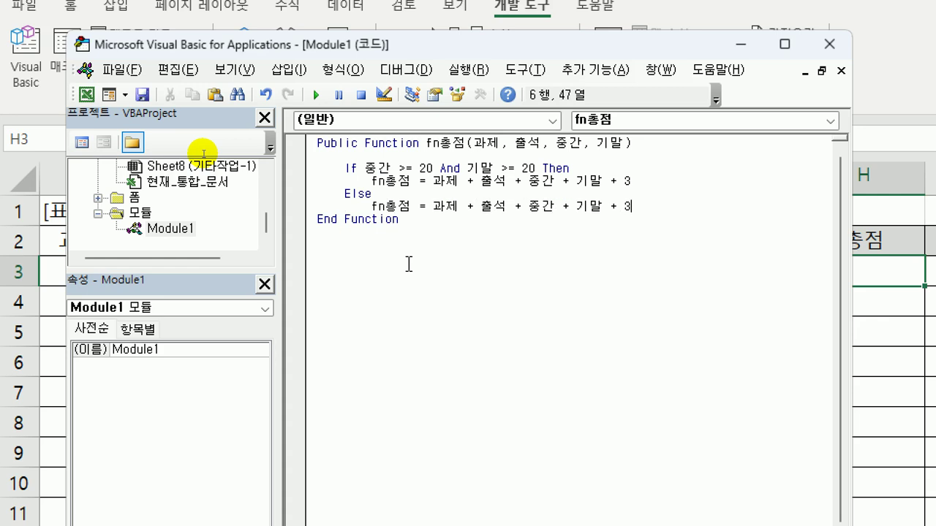
# Remove the + 3 from the Else branch's assignment and close the condition with End If.
pyautogui.press('Left')
pyautogui.press('Left')
pyautogui.press('Left')
pyautogui.press('Left')
pyautogui.hotkey('shift', 'End')
pyautogui.press('Delete')
pyautogui.press('Return')
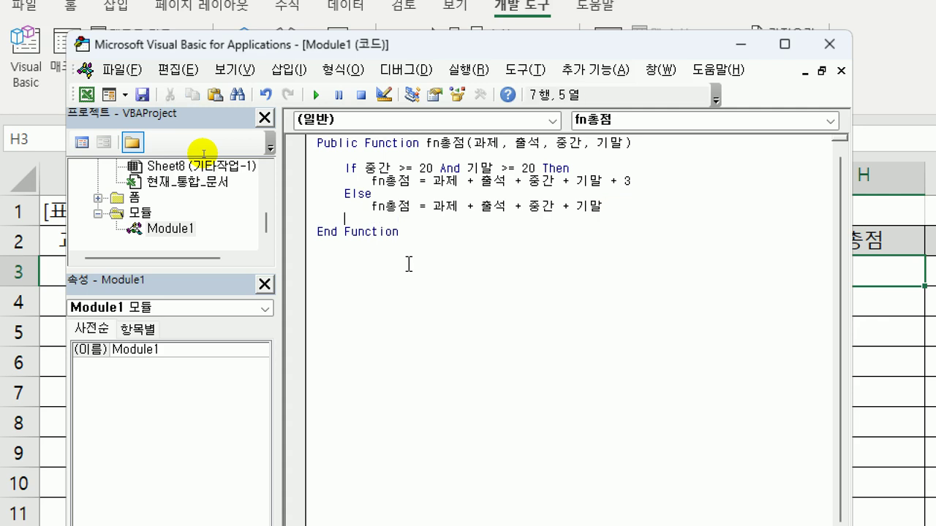
pyautogui.write('end if')
pyautogui.press('Return')
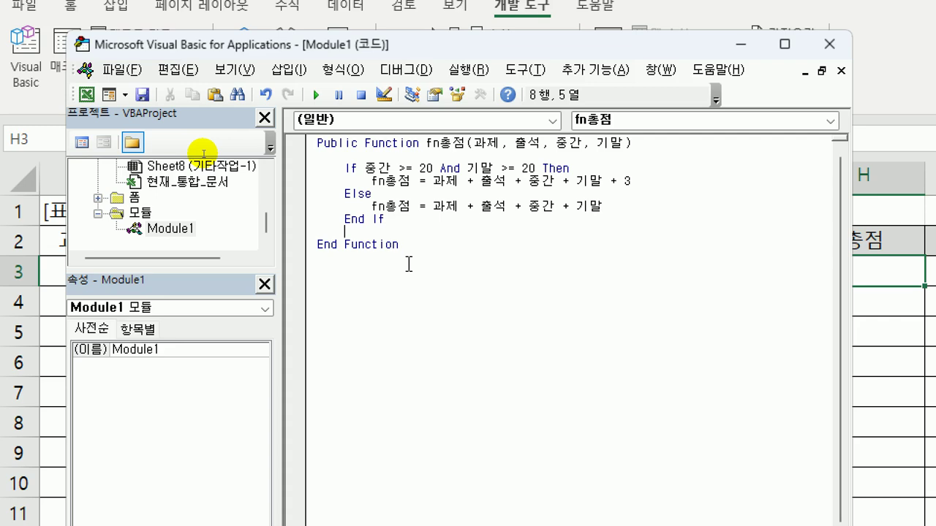
# Close the code editor and insert the user-defined function fn총점 in cell H3.
pyautogui.click(829, 44)
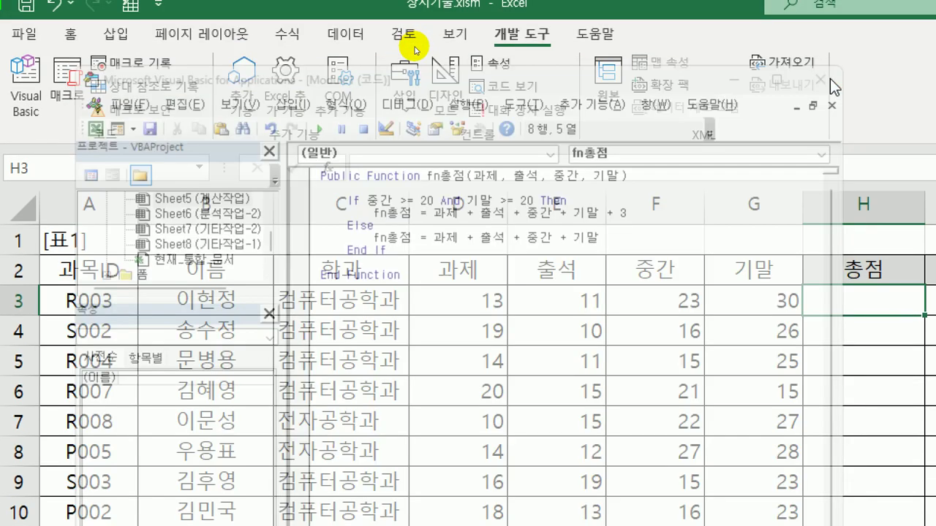
pyautogui.press('alt')
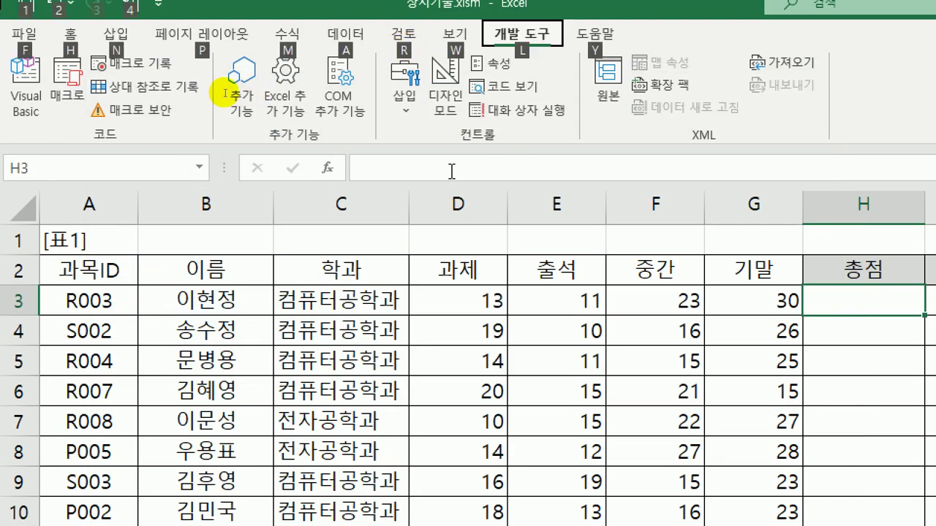
pyautogui.click(451, 171)
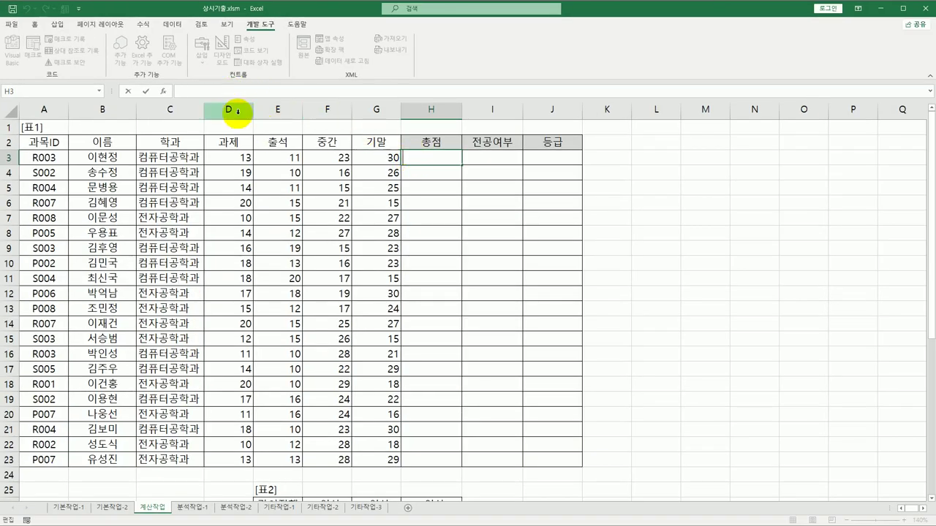
pyautogui.click(163, 91)
pyautogui.click(502, 161)
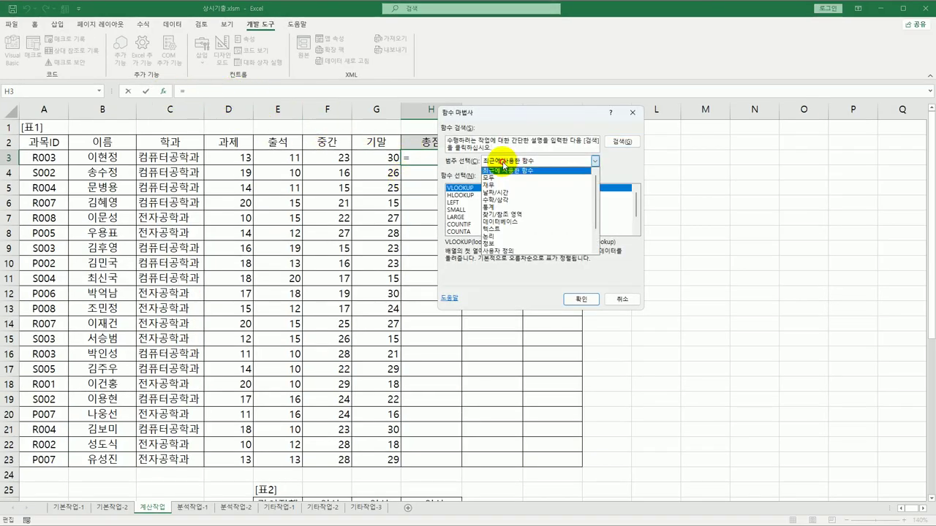
pyautogui.click(502, 255)
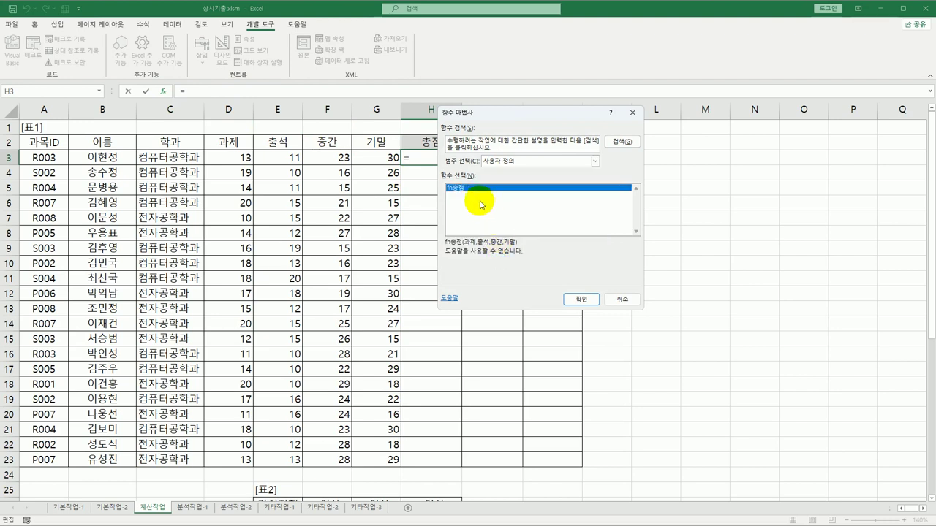
pyautogui.click(577, 299)
# Set fn총점's 과제, 출석, 중간 and 기말 arguments to D3, E3, F3 and G3, and fill the formula down to H23.
pyautogui.click(247, 157)
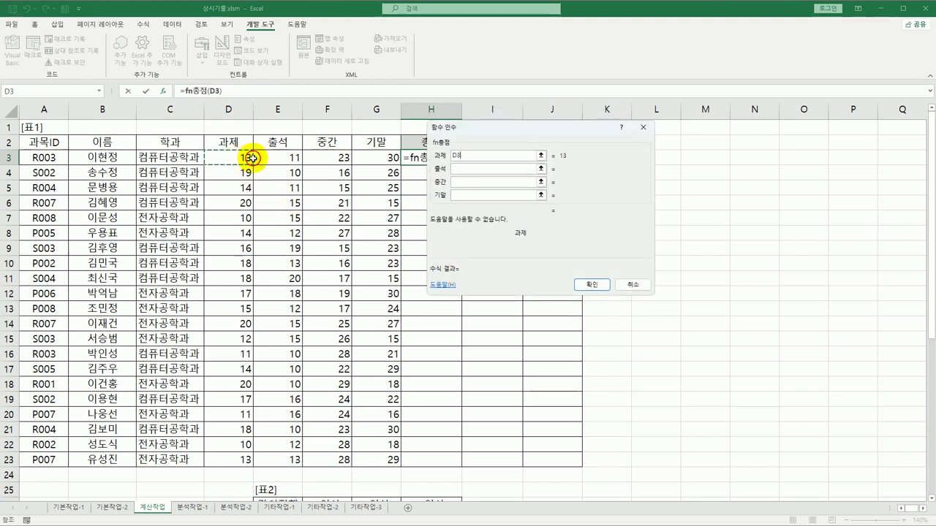
pyautogui.click(278, 157)
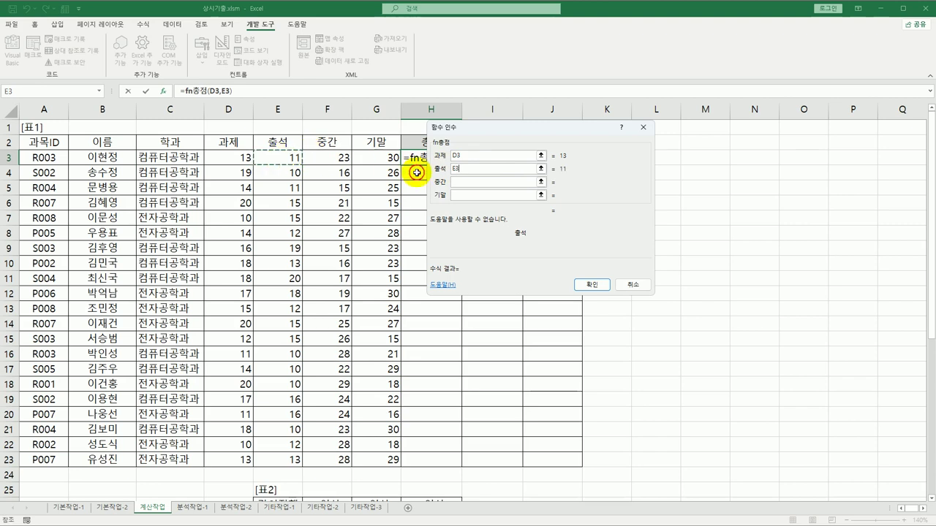
pyautogui.click(467, 182)
pyautogui.click(322, 158)
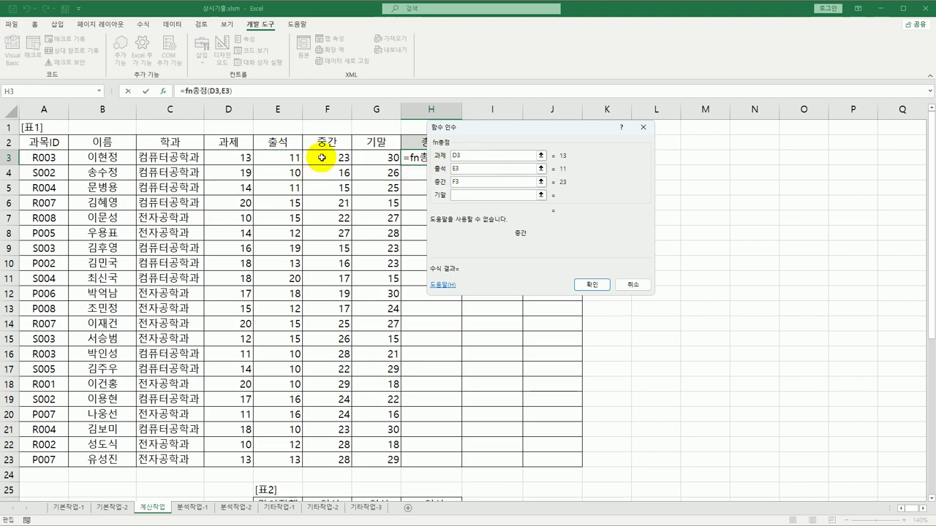
pyautogui.click(469, 195)
pyautogui.click(369, 158)
pyautogui.click(582, 284)
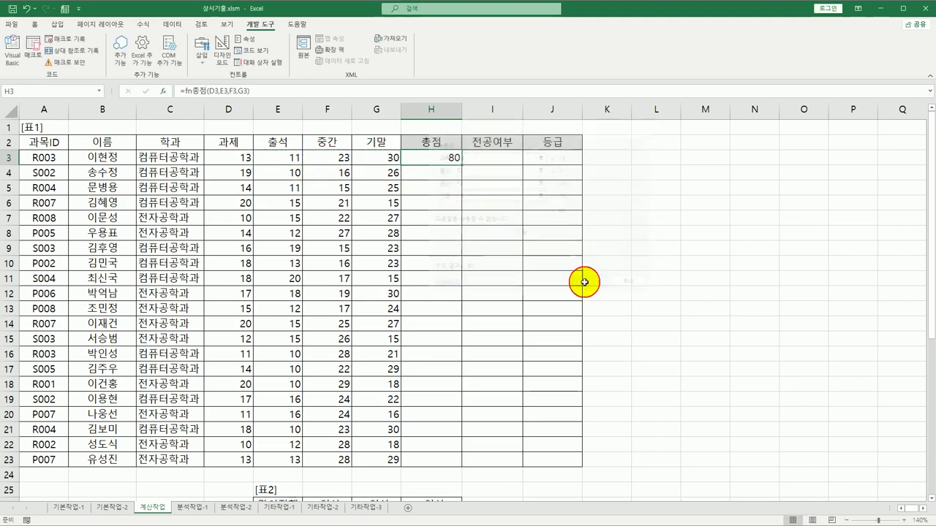
pyautogui.doubleClick(463, 166)
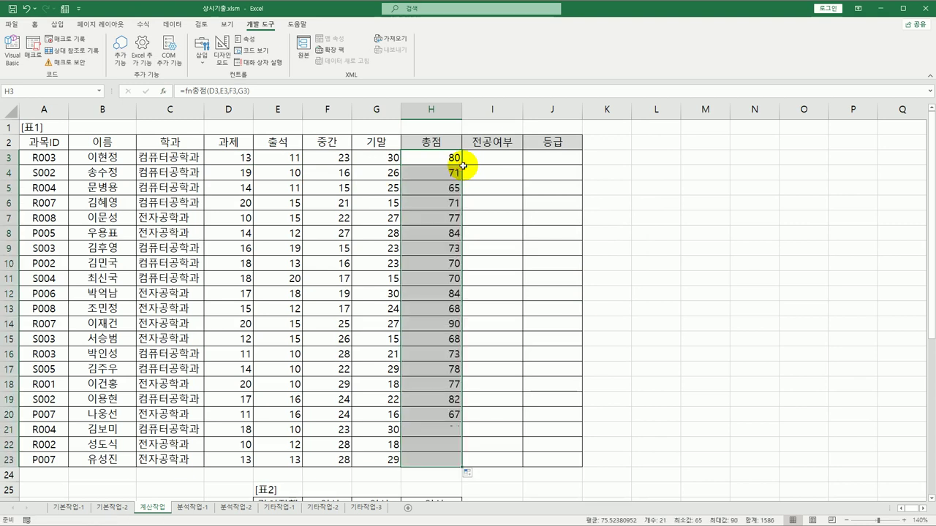
# Start a SWITCH formula in I3 under 전공여부 with LEFT(A3,1) as its expression.
pyautogui.click(475, 158)
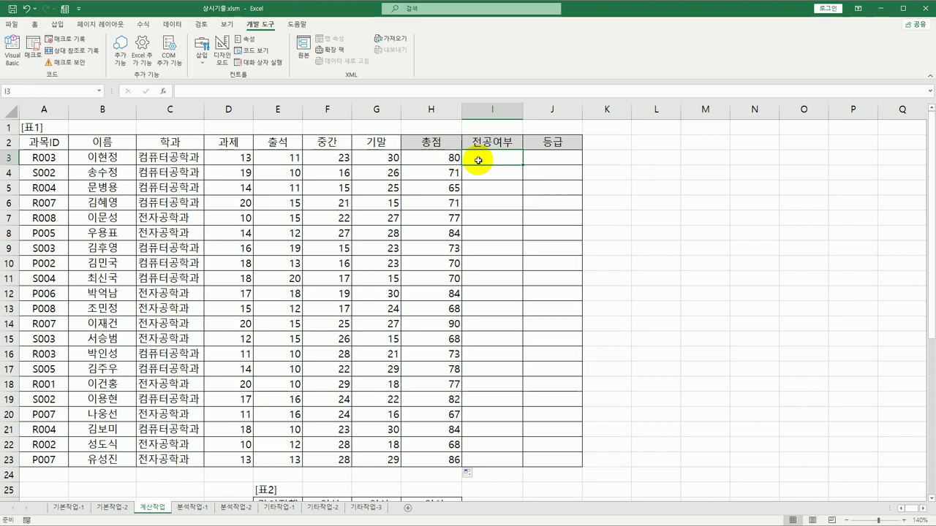
pyautogui.click(54, 157)
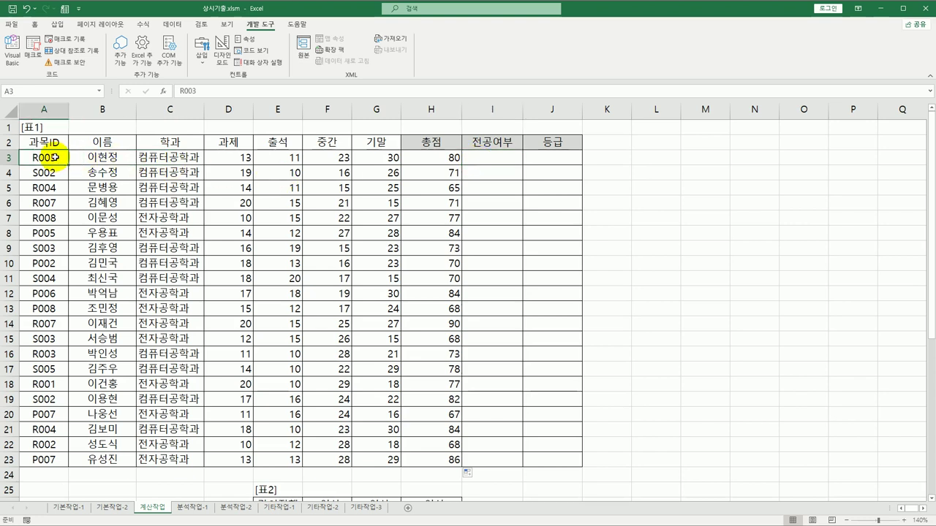
pyautogui.scroll(-3, 321, 293)
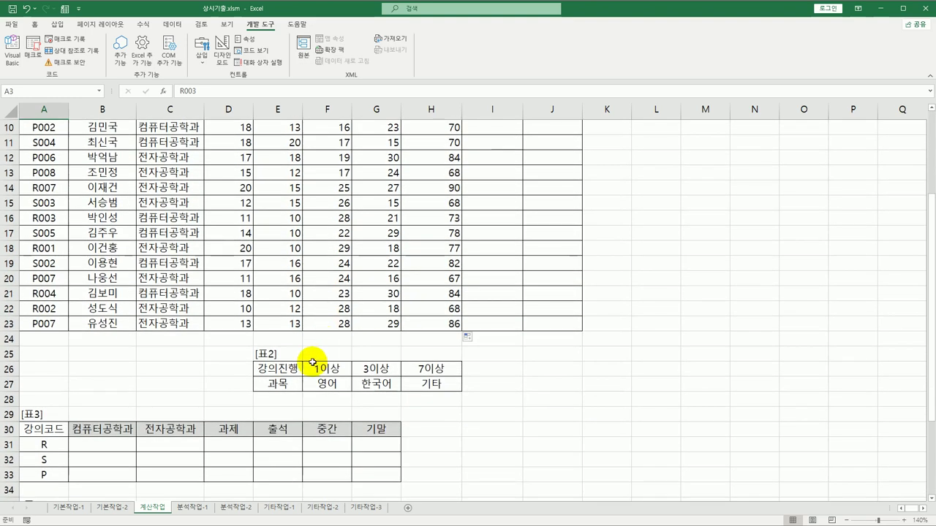
pyautogui.scroll(-3, 185, 413)
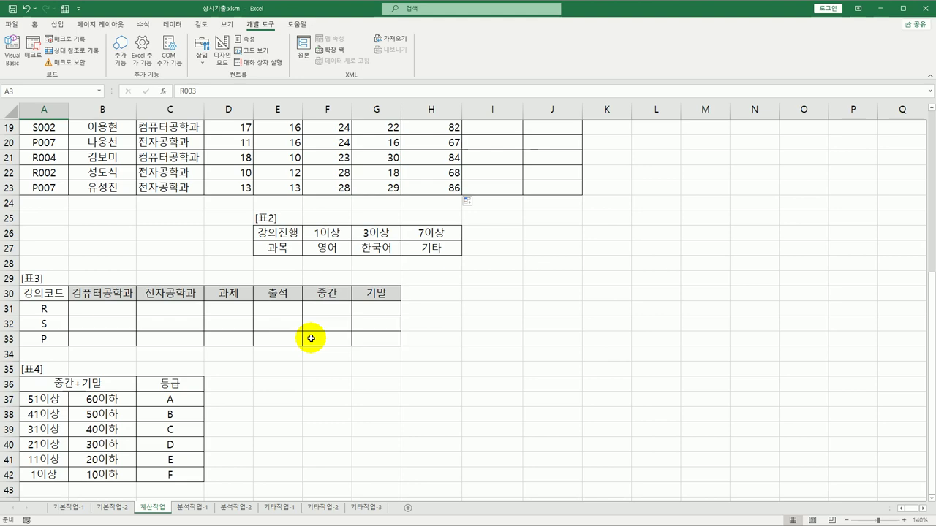
pyautogui.scroll(6, 311, 339)
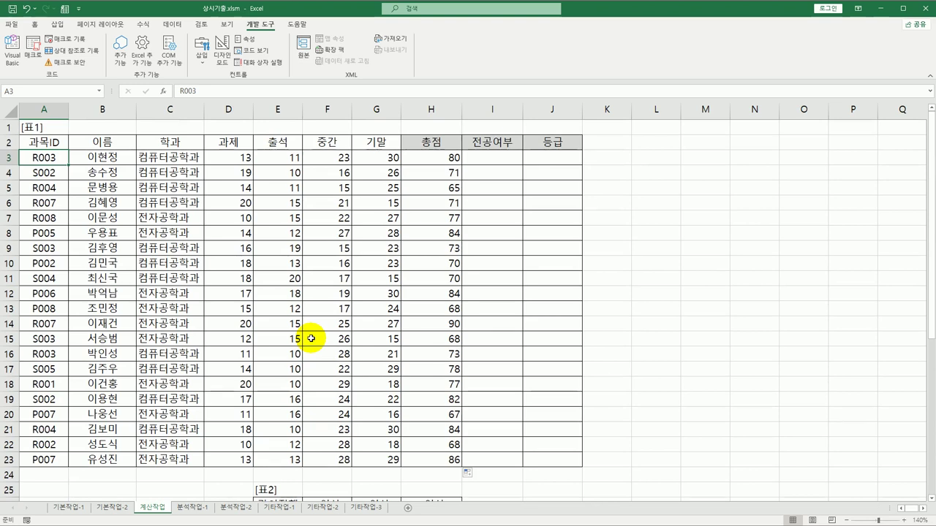
pyautogui.click(497, 159)
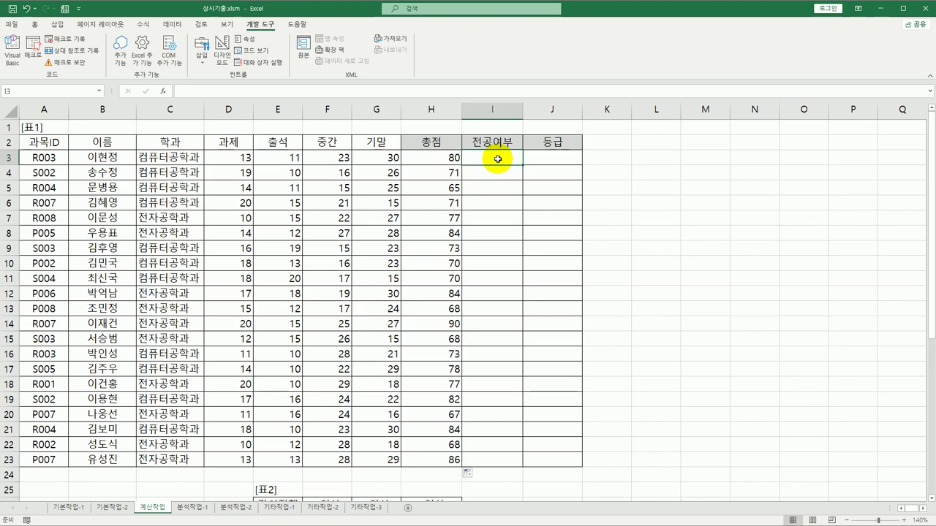
pyautogui.write('=sw')
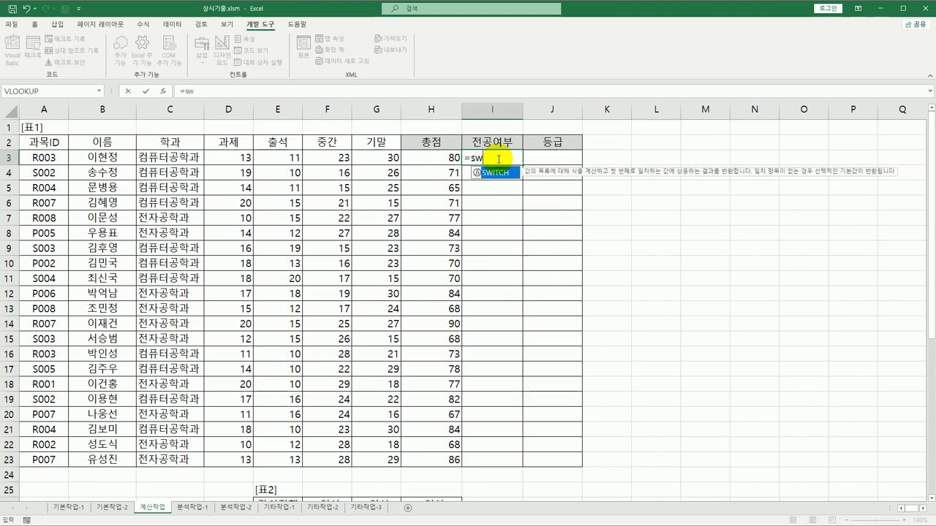
pyautogui.press('Tab')
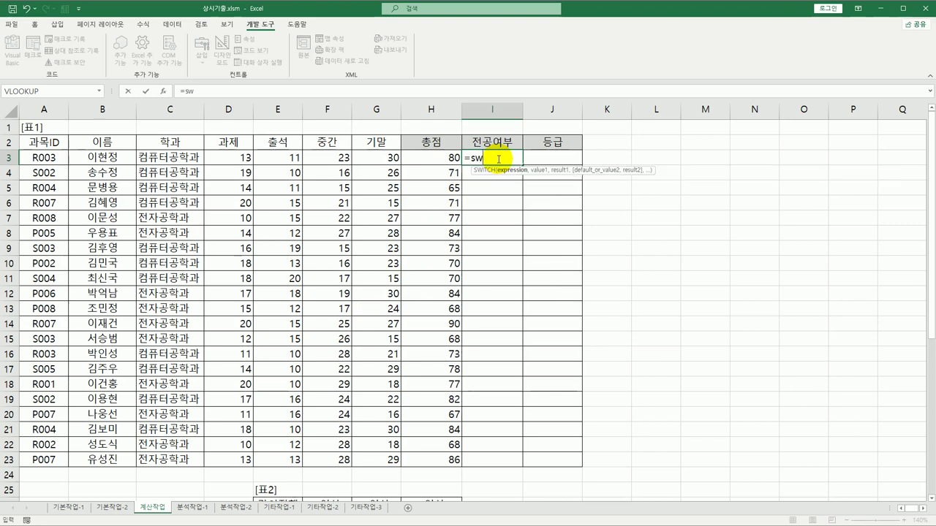
pyautogui.write('left(')
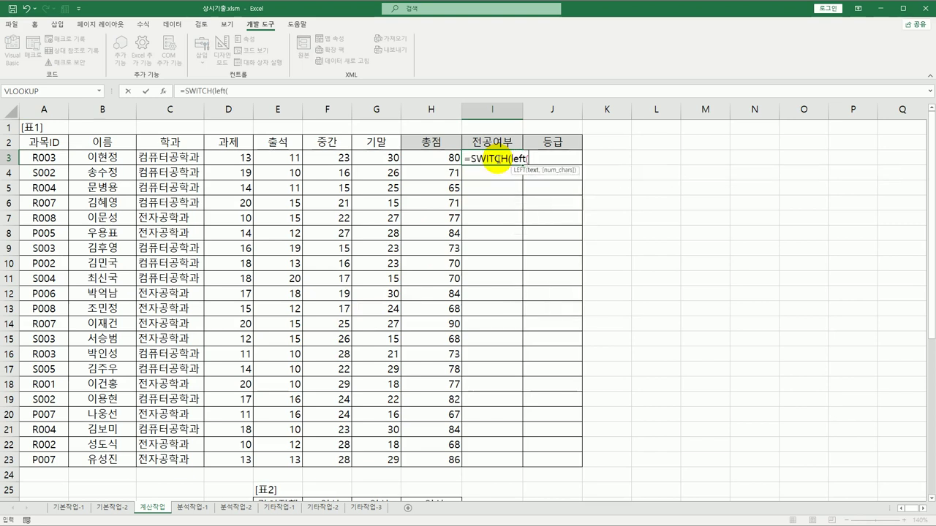
pyautogui.press('Left')
pyautogui.hotkey('ctrl', 'Left')
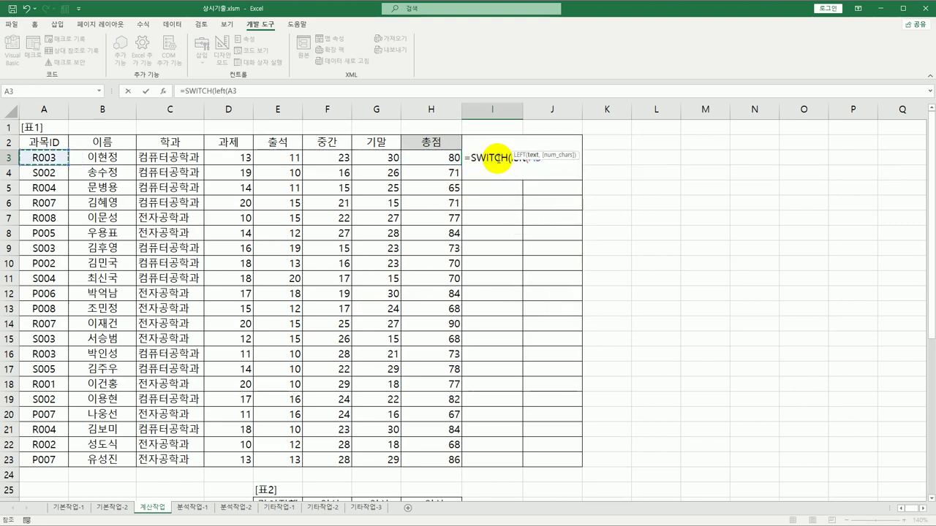
pyautogui.write(',1)')
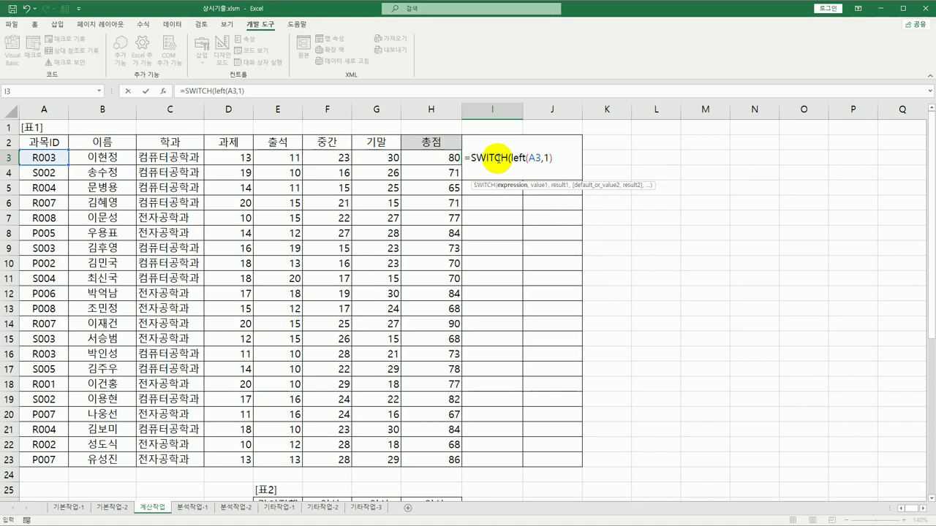
# Add the value and result pairs "R","교양" and "S","전공선택" to the SWITCH formula.
pyautogui.write(',')
pyautogui.write('"R')
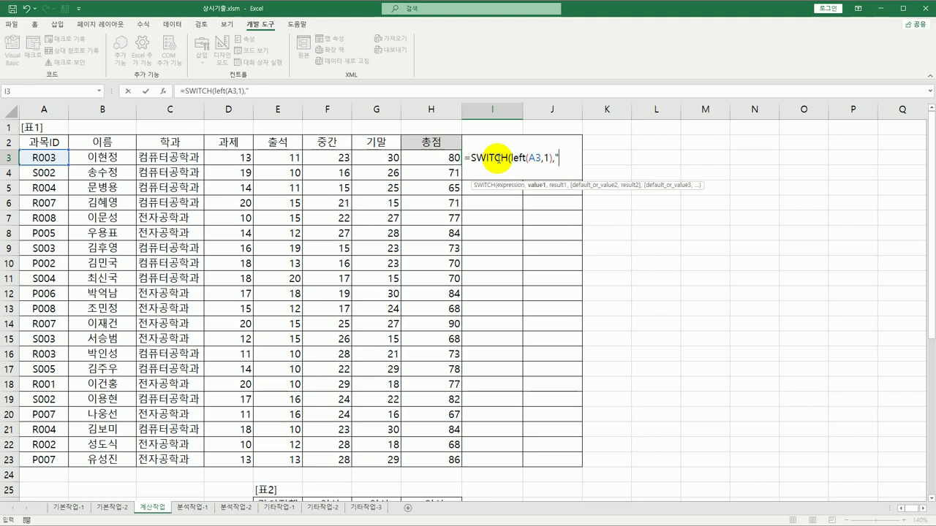
pyautogui.write('","')
pyautogui.write('ㄱ')
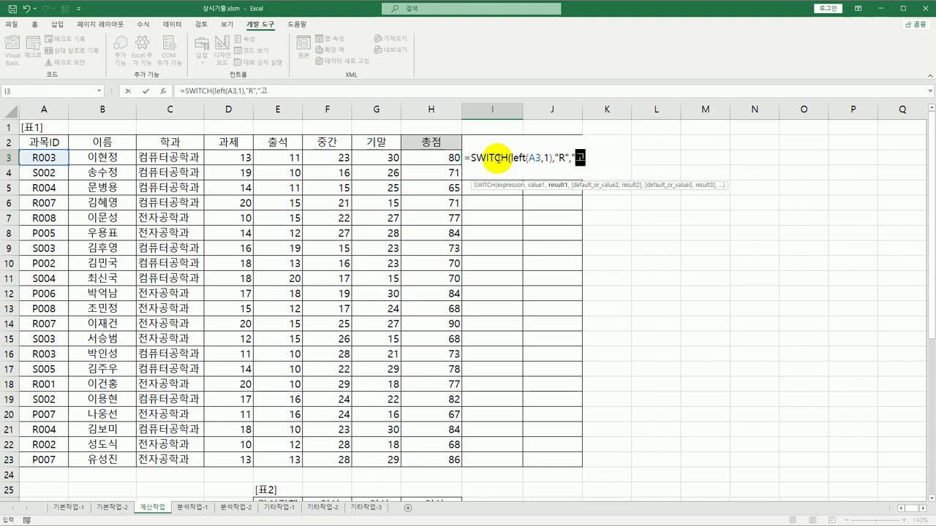
pyautogui.write('ㅛㅇㅑㅇ')
pyautogui.write('","')
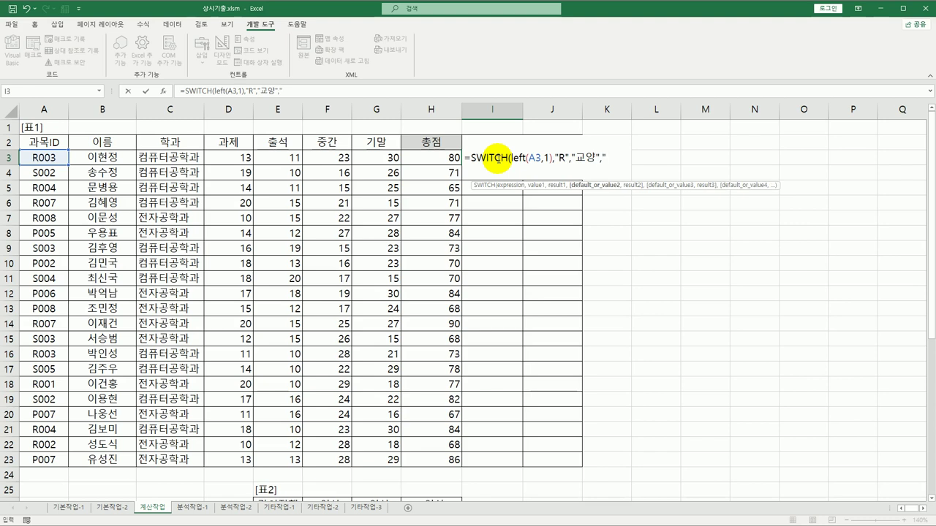
pyautogui.write('S","')
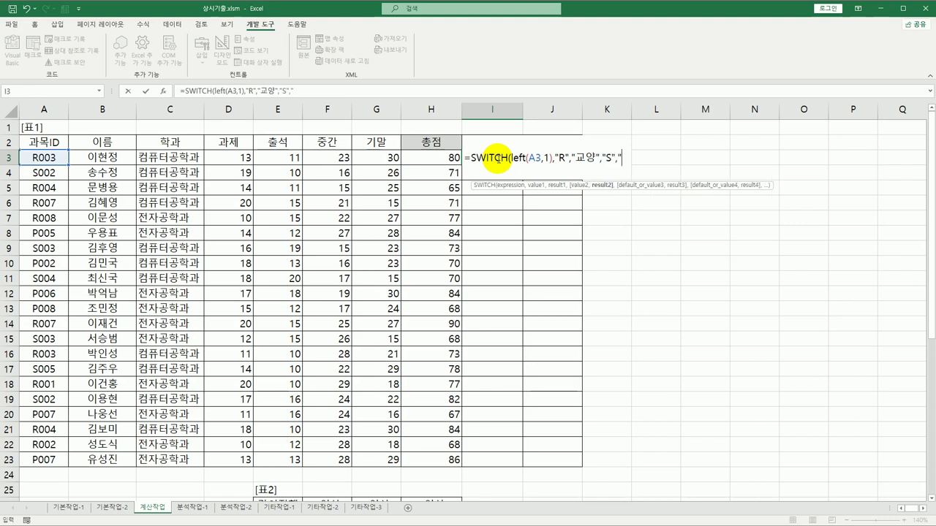
pyautogui.write('ㅈㅓㄴ')
pyautogui.write('공선택"')
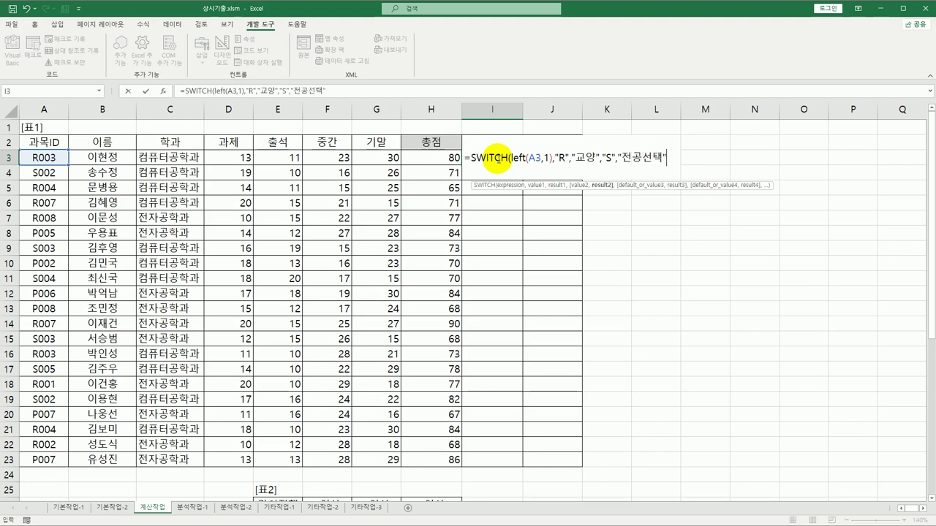
# Finish the SWITCH formula with the pair "P","전공필수" and fill it down to I23.
pyautogui.write(',"')
pyautogui.write('P')
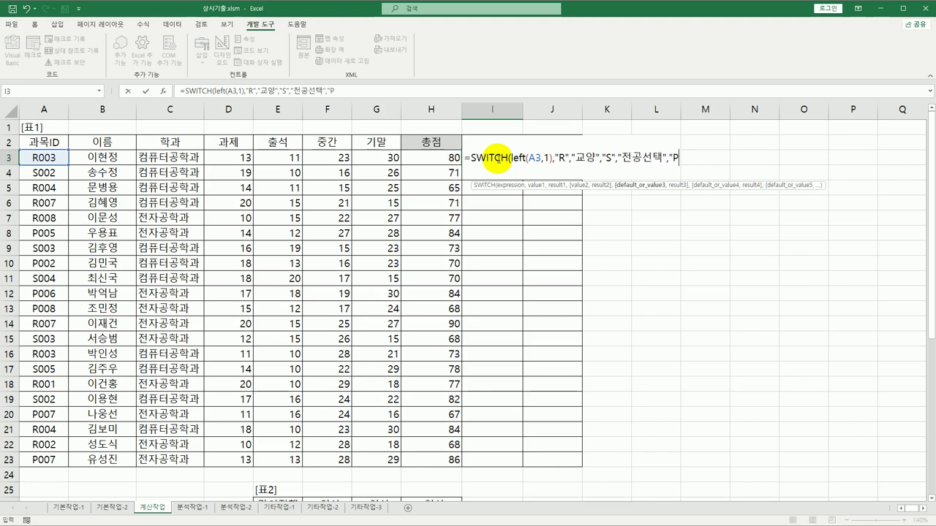
pyautogui.write('","전공')
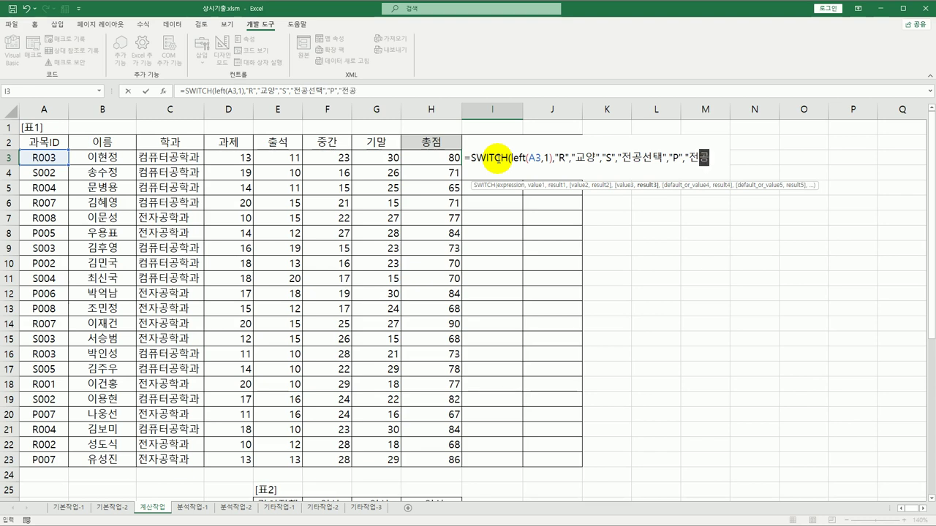
pyautogui.write('필수")')
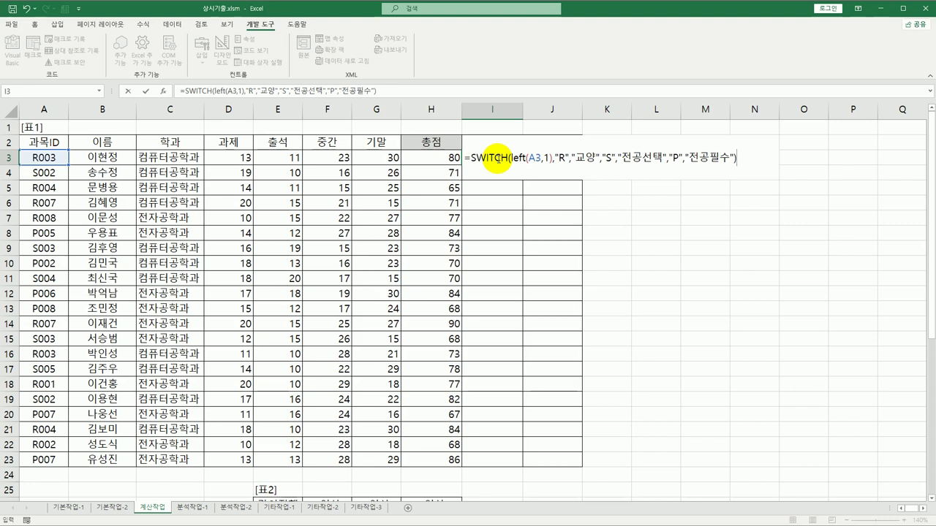
pyautogui.press('Return')
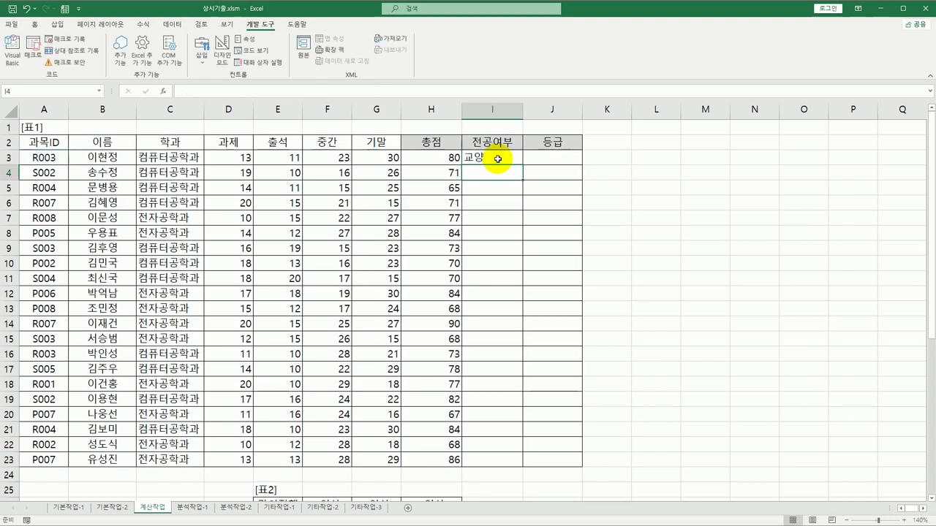
pyautogui.click(497, 158)
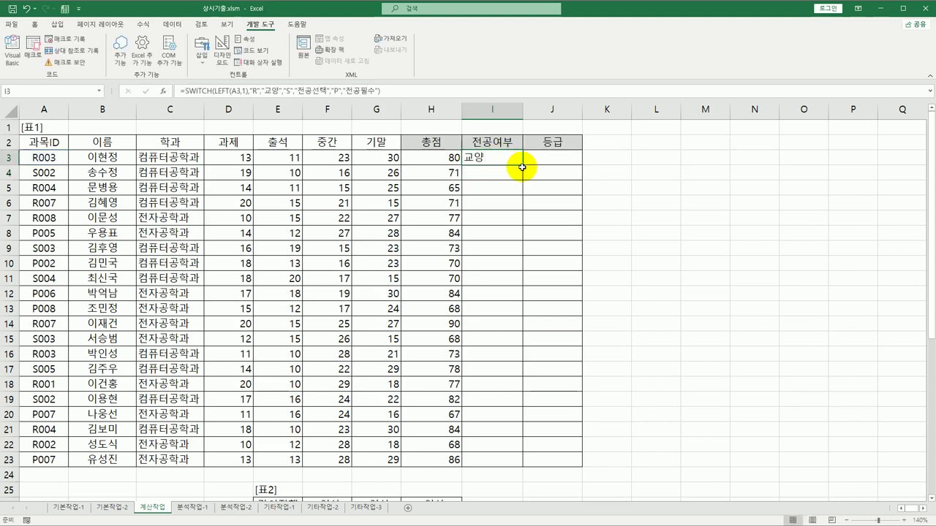
pyautogui.doubleClick(522, 168)
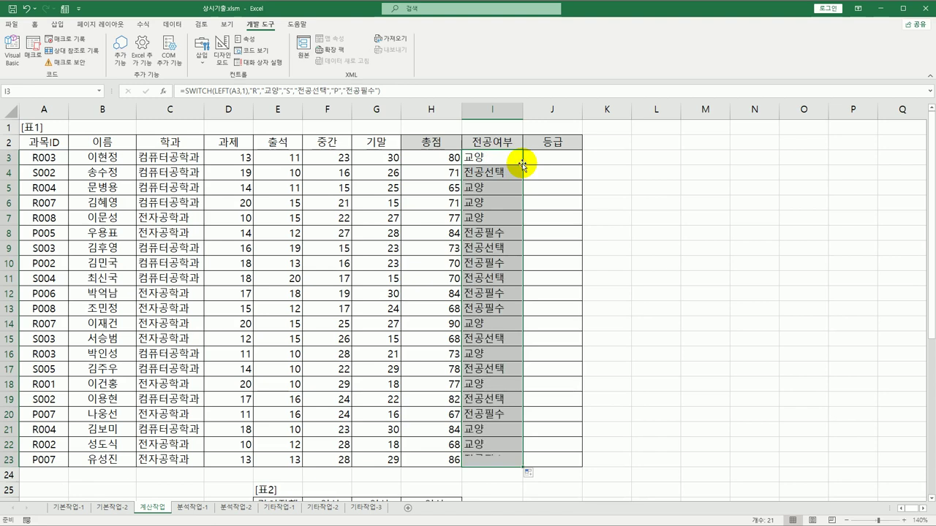
# Extend the SWITCH formula in I3 by joining an opening parenthesis and the start of an HLOOKUP function with &.
pyautogui.click(507, 160)
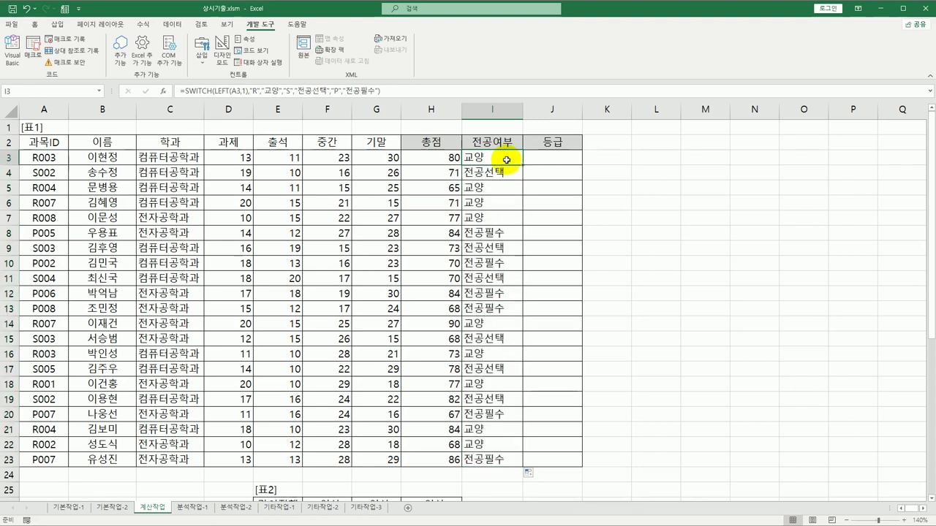
pyautogui.doubleClick(506, 159)
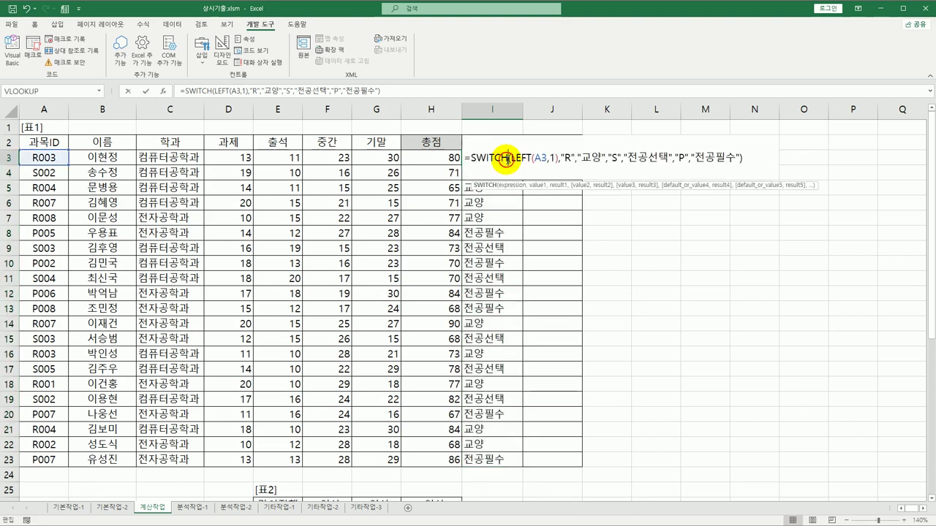
pyautogui.click(760, 167)
pyautogui.write('&')
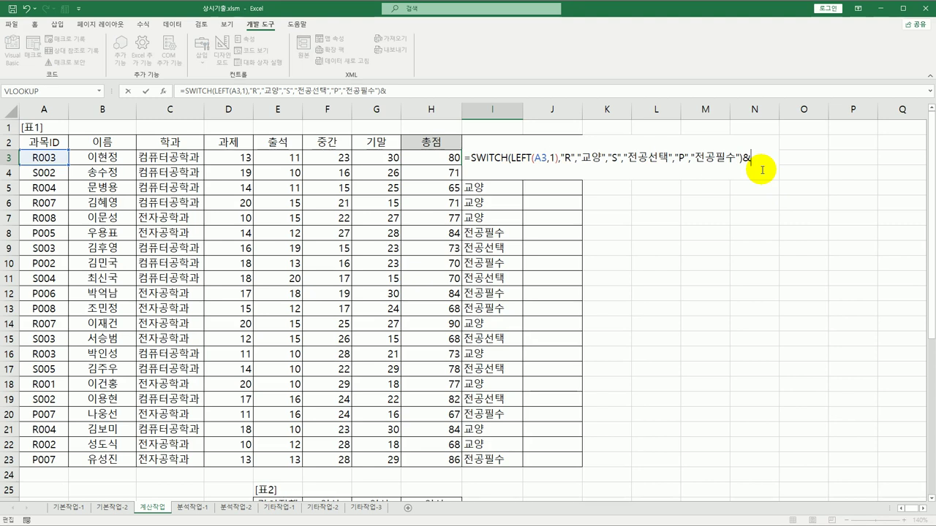
pyautogui.write('"("&')
pyautogui.write('hl')
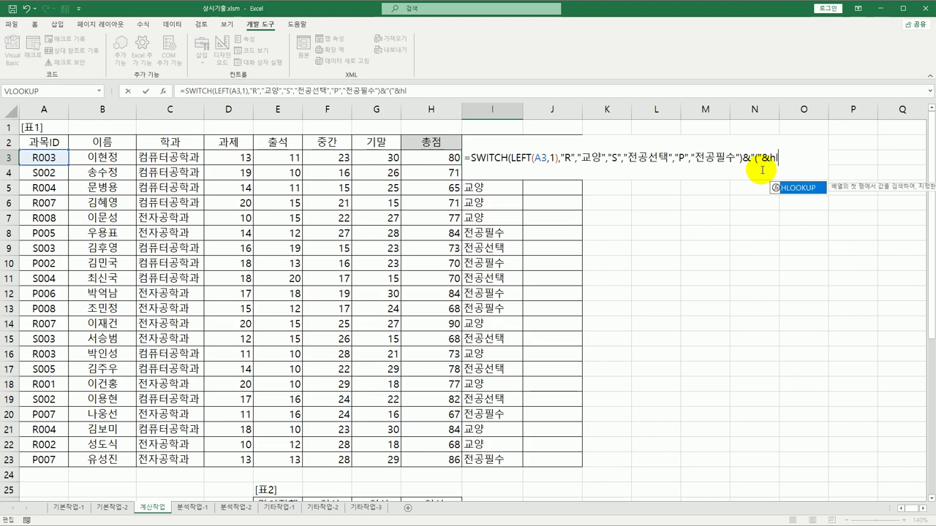
pyautogui.press('Tab')
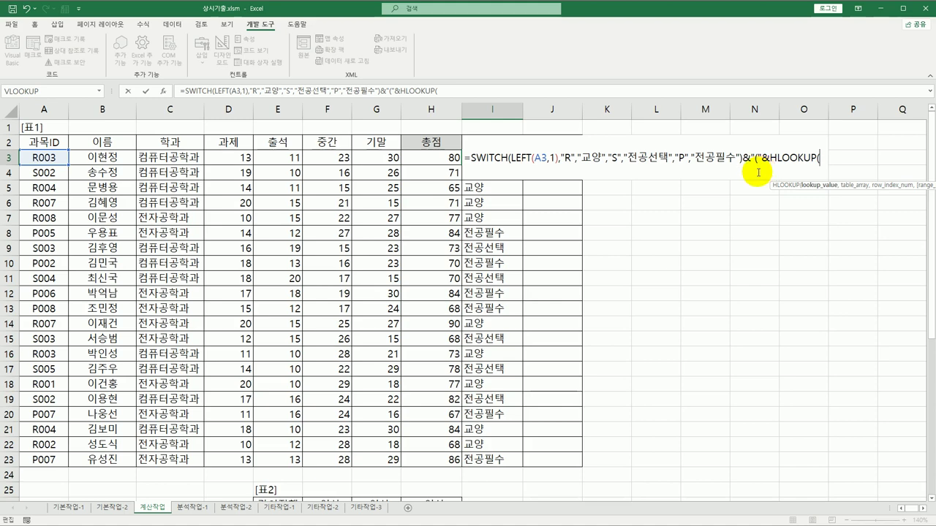
# Set the HLOOKUP lookup value to VALUE(RIGHT(A3,1)).
pyautogui.scroll(-3, 482, 328)
pyautogui.scroll(3, 482, 328)
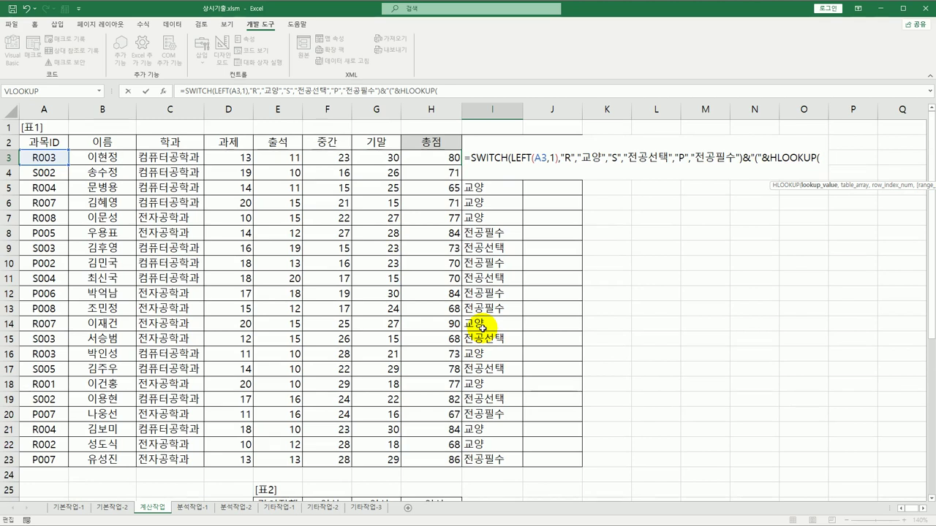
pyautogui.write('va')
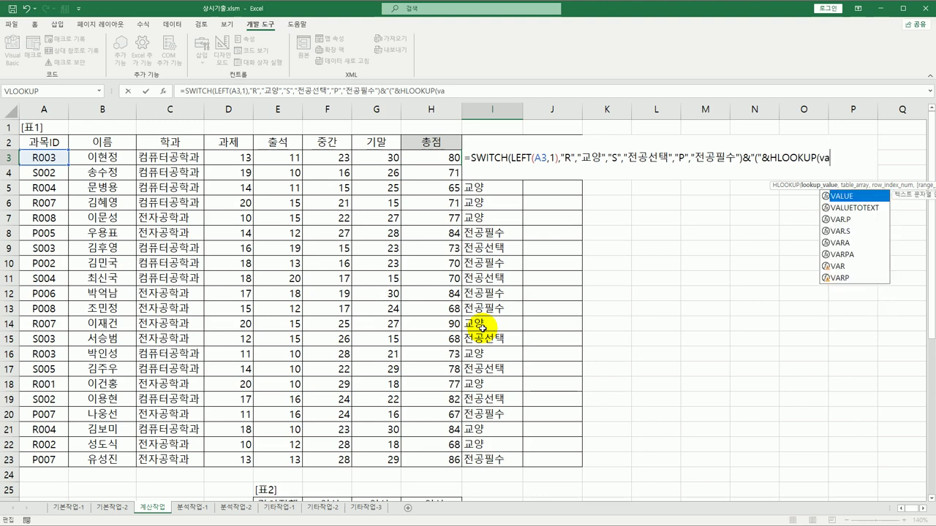
pyautogui.press('Tab')
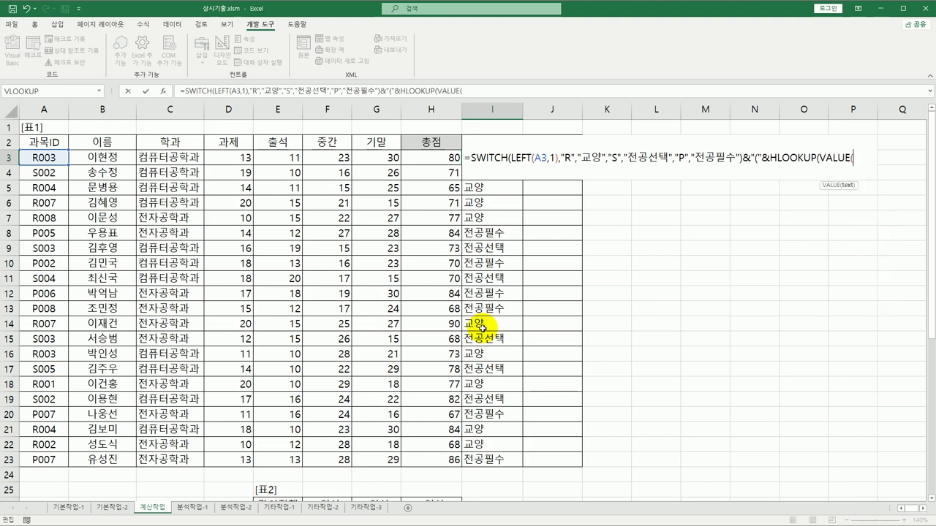
pyautogui.write('righ')
pyautogui.press('Tab')
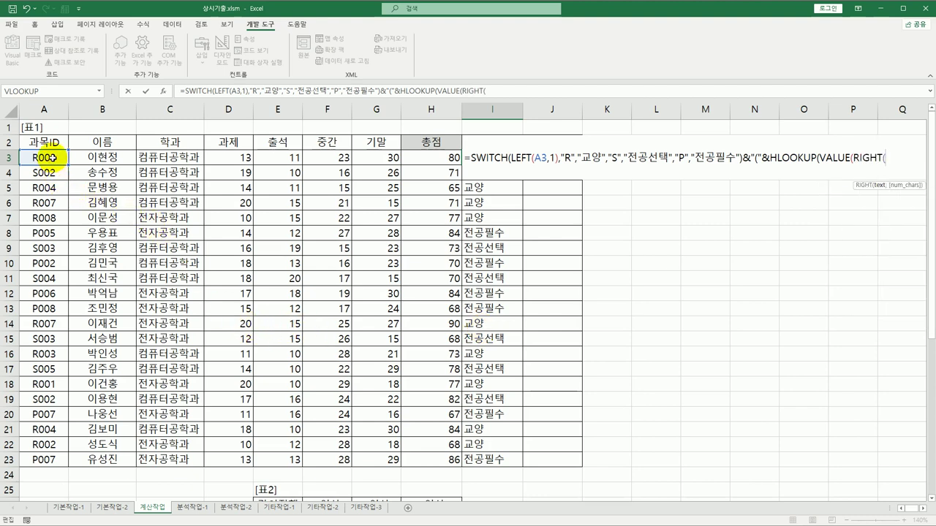
pyautogui.click(53, 158)
pyautogui.write(',1')
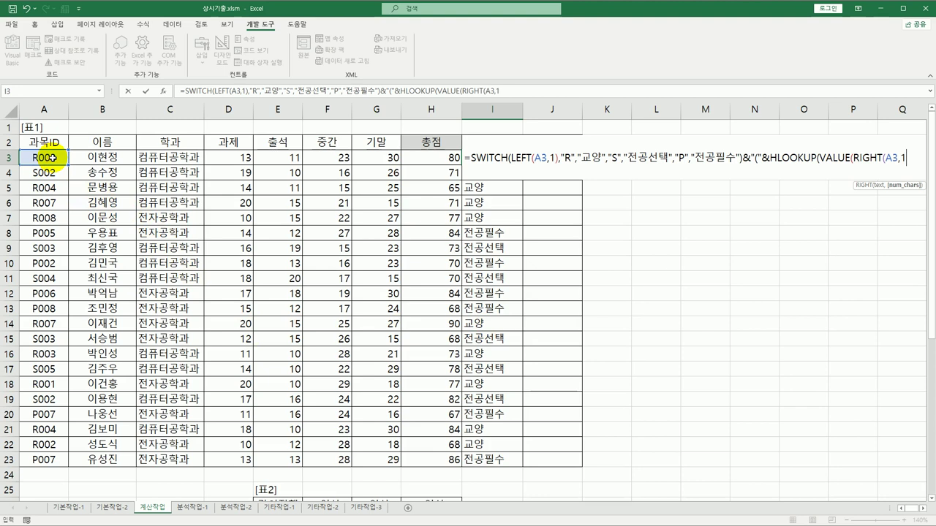
pyautogui.write(')')
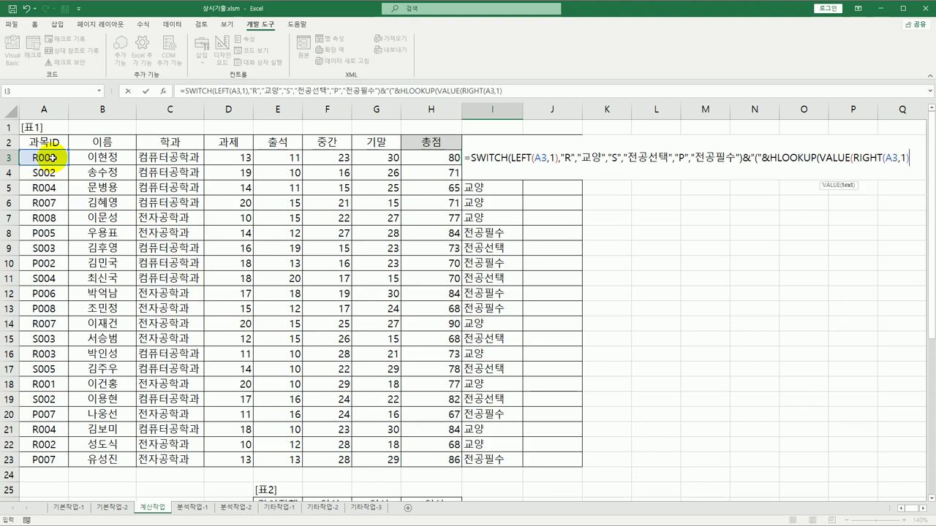
pyautogui.write('),')
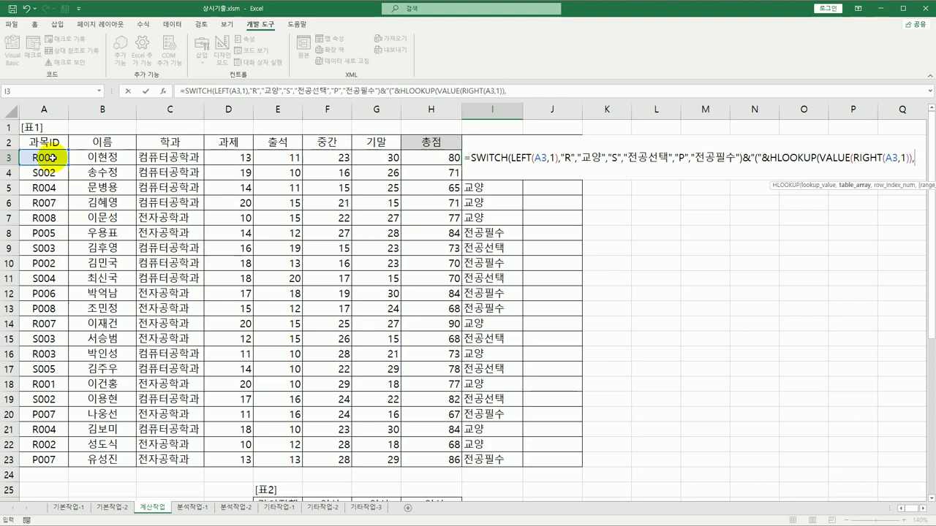
# Set the HLOOKUP table array to the absolute range $F$26:$H$27 in [표2].
pyautogui.scroll(-3, 322, 263)
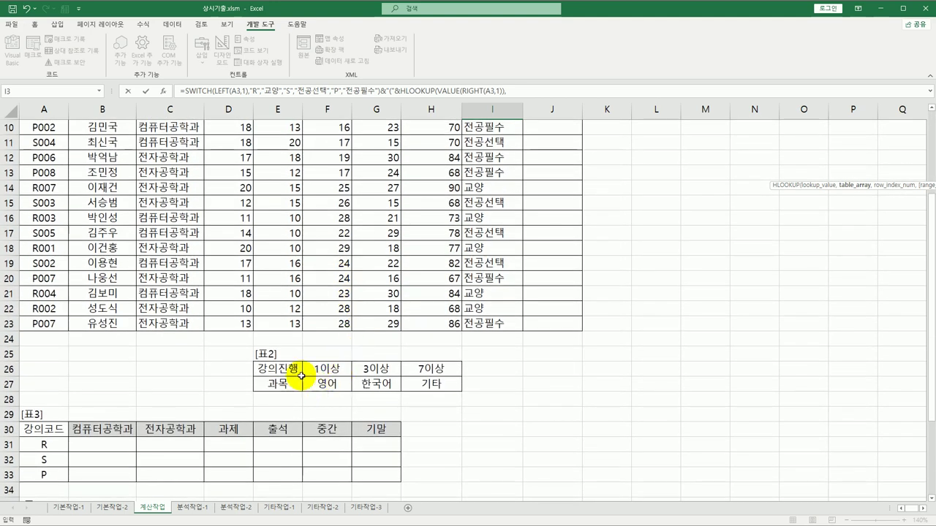
pyautogui.moveTo(326, 368); pyautogui.dragTo(432, 380)
pyautogui.press('F4')
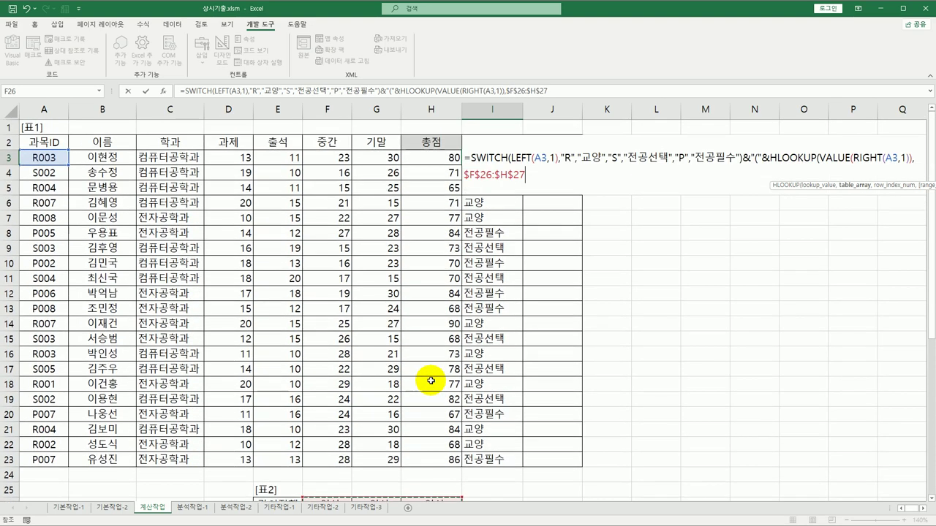
pyautogui.write(',')
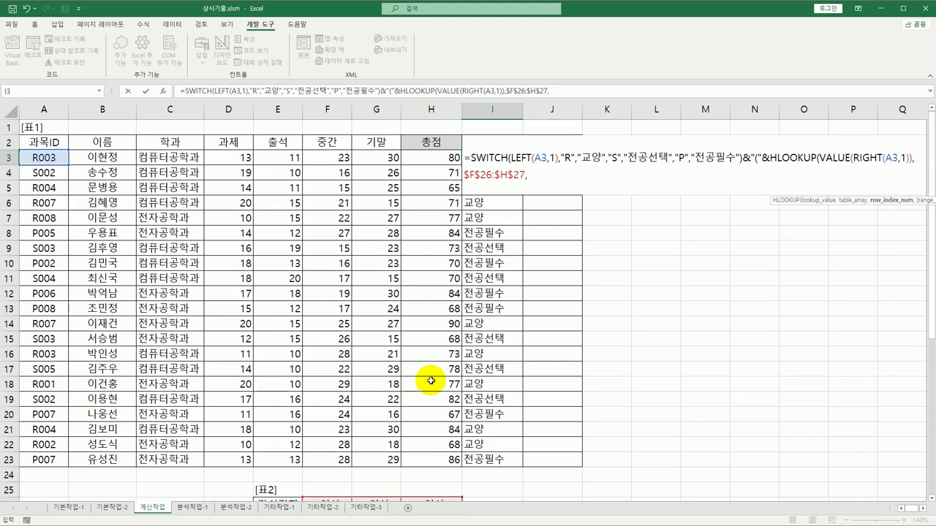
# Set the HLOOKUP row index to 2 with approximate match TRUE, and close the function.
pyautogui.scroll(-3, 431, 380)
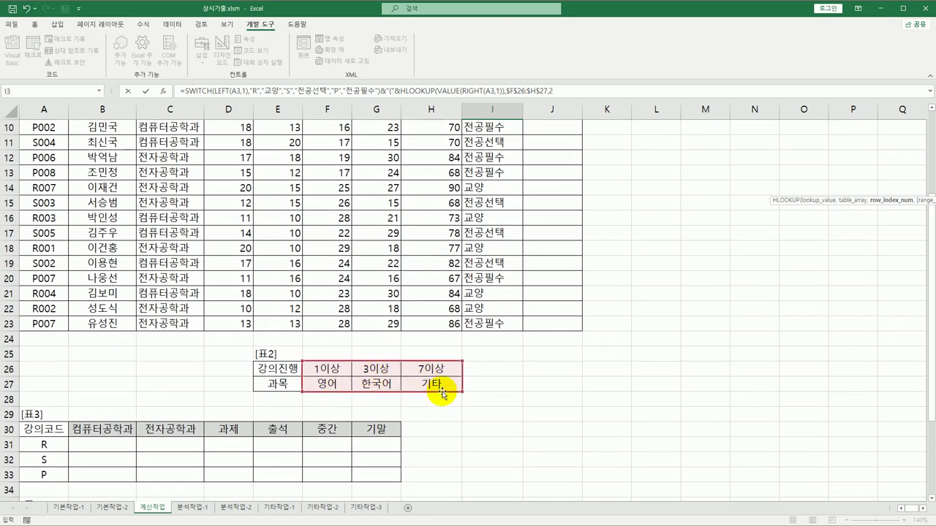
pyautogui.scroll(3, 439, 391)
pyautogui.write(',')
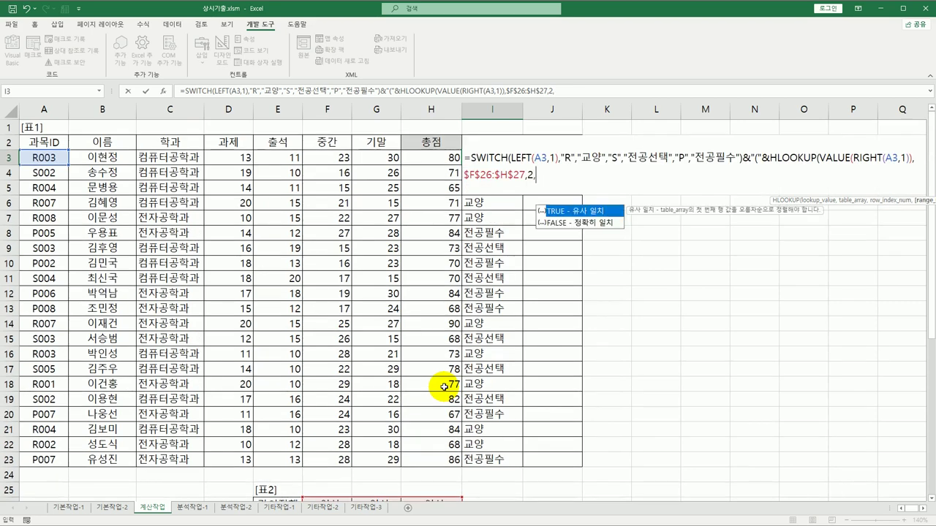
pyautogui.scroll(-3, 432, 366)
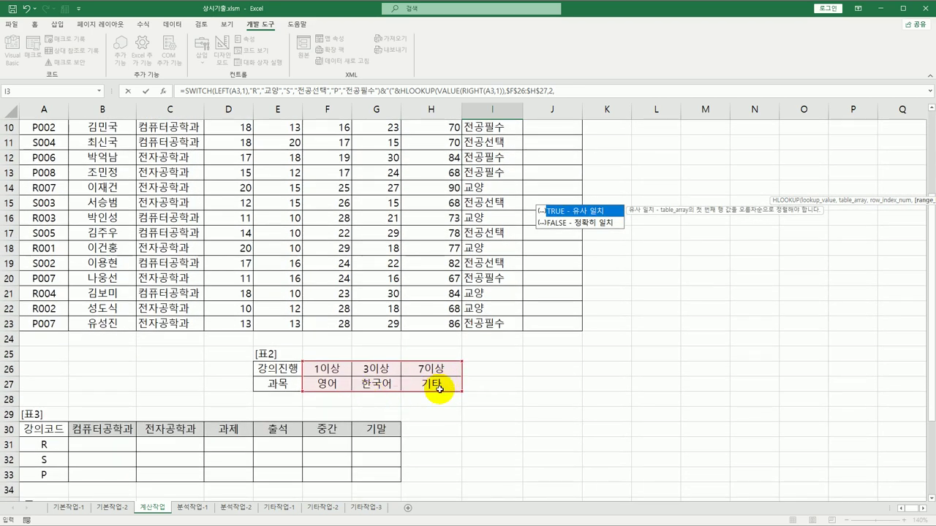
pyautogui.doubleClick(572, 212)
pyautogui.scroll(3, 570, 208)
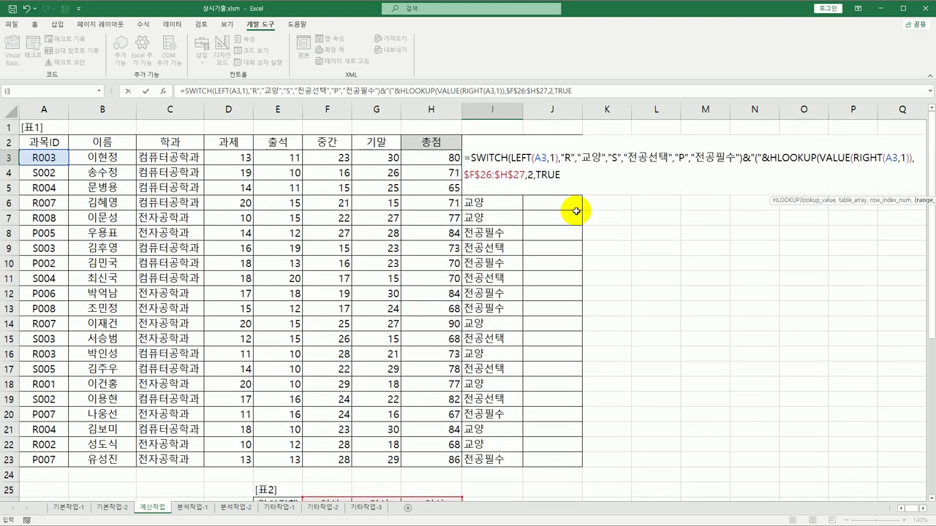
pyautogui.write(')')
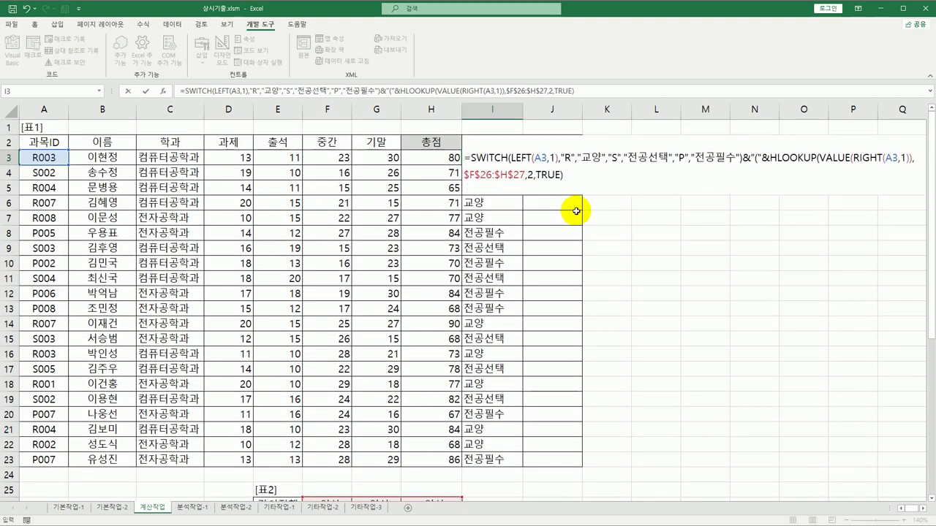
# Finish the I3 formula by appending &")" and fill it down to I23.
pyautogui.write('&")"')
pyautogui.press('Return')
pyautogui.press('Up')
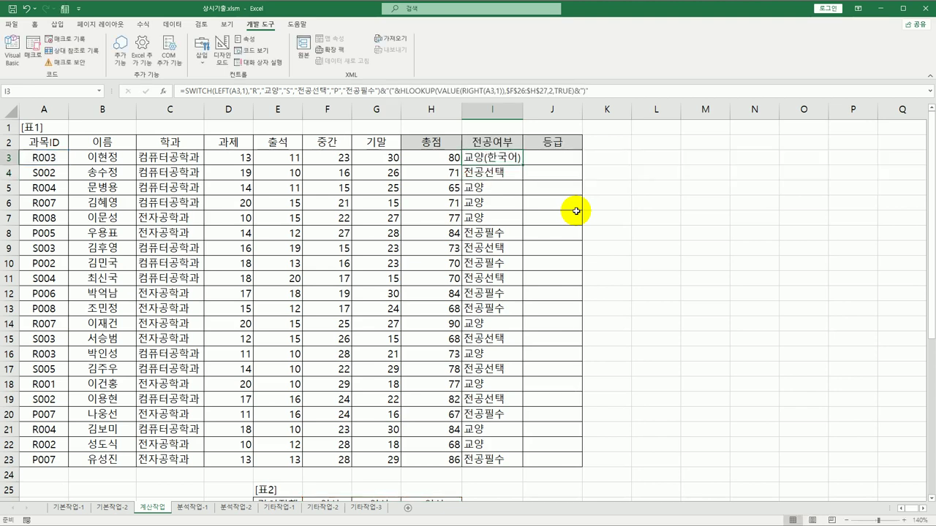
pyautogui.doubleClick(523, 166)
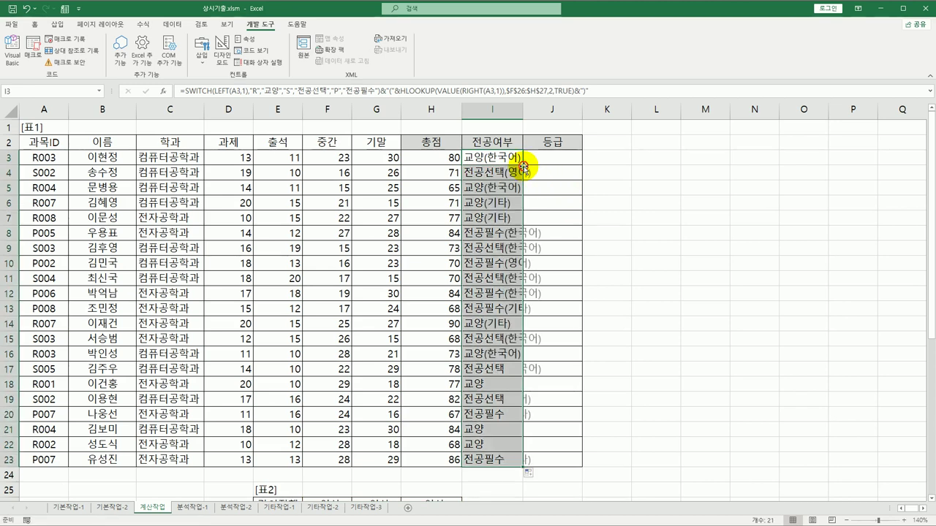
# Fit the width of the 전공여부 column to its contents.
pyautogui.doubleClick(522, 117)
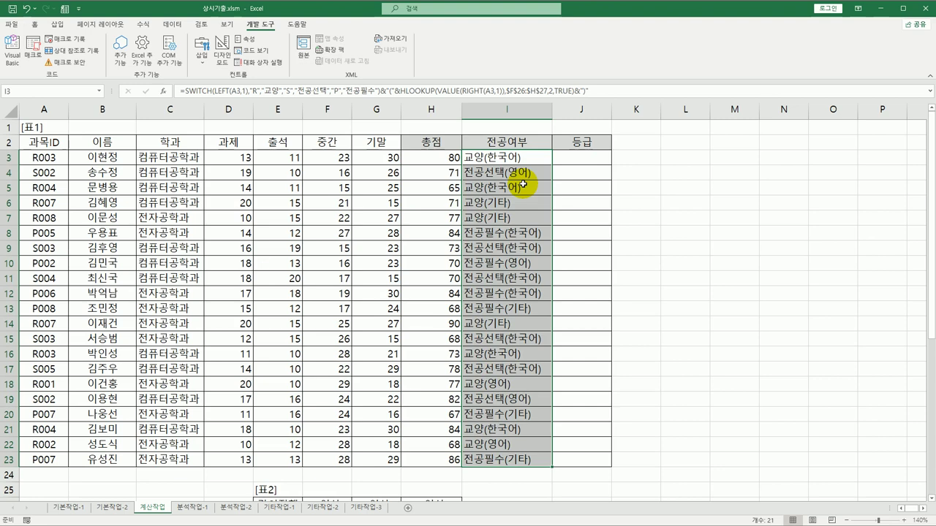
pyautogui.scroll(-3, 524, 184)
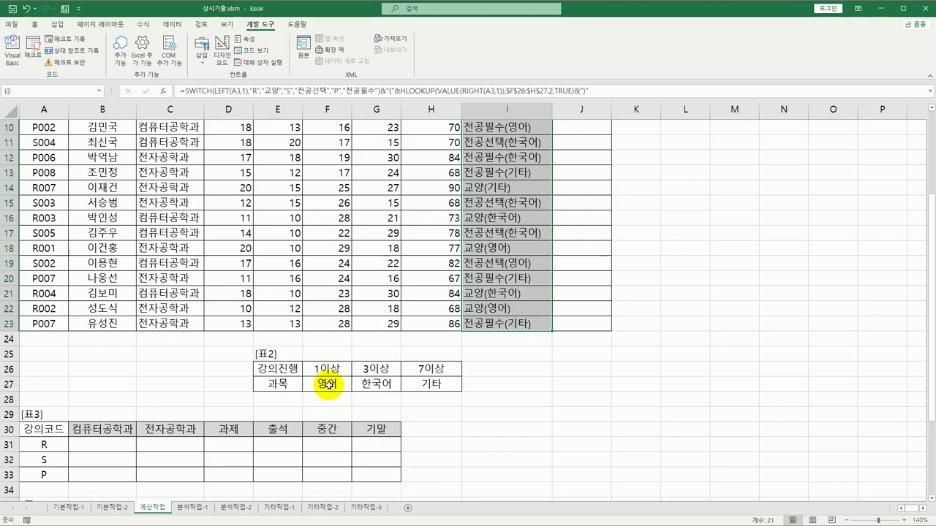
pyautogui.scroll(3, 547, 341)
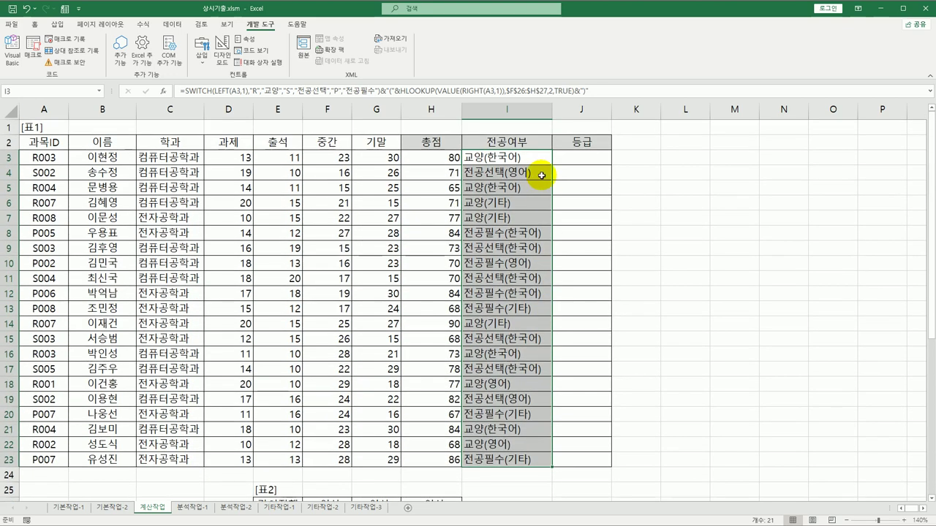
pyautogui.click(515, 162)
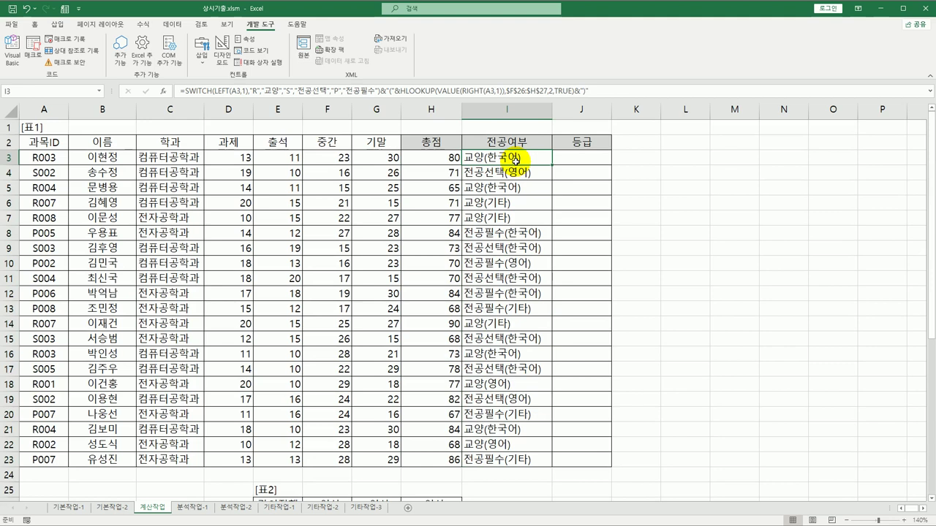
# Start an INDEX formula in J3 with the absolute range $C$37:$C$42 of [표4] as its array.
pyautogui.click(563, 155)
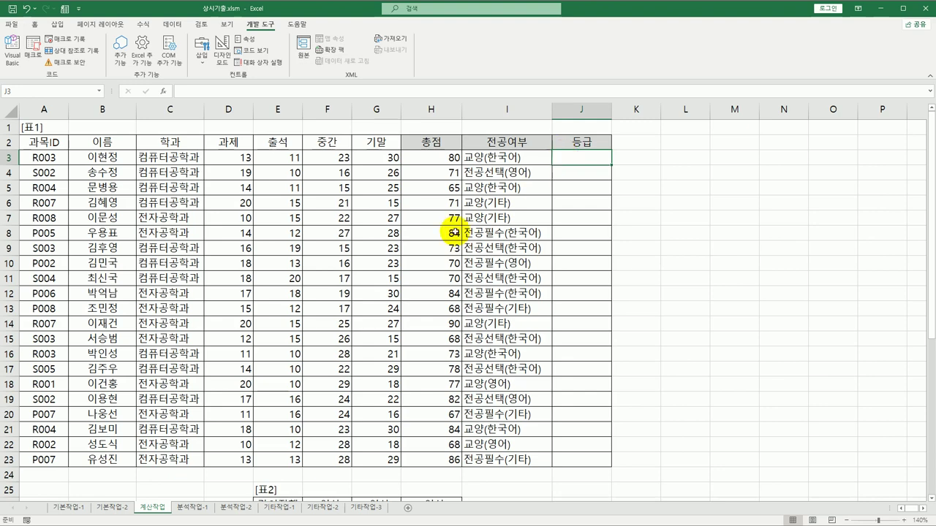
pyautogui.scroll(-3, 432, 241)
pyautogui.scroll(-6, 435, 240)
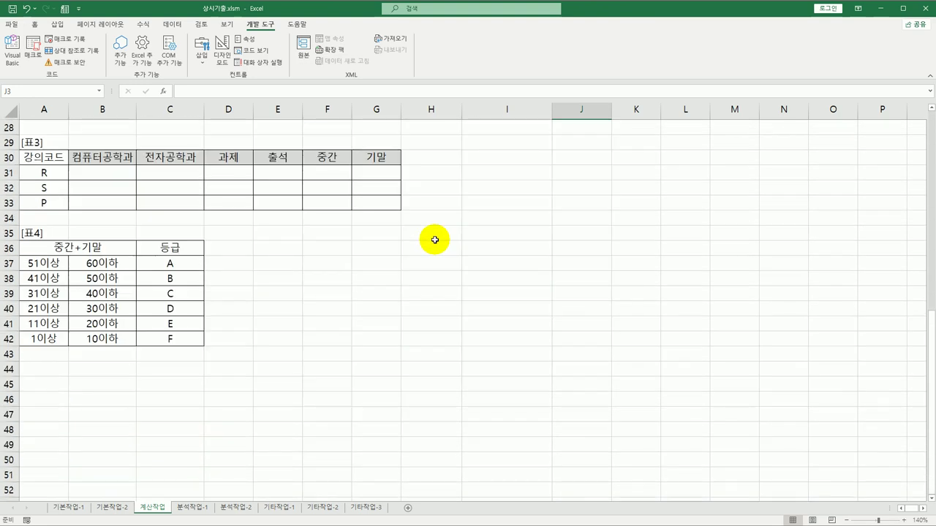
pyautogui.scroll(6, 434, 239)
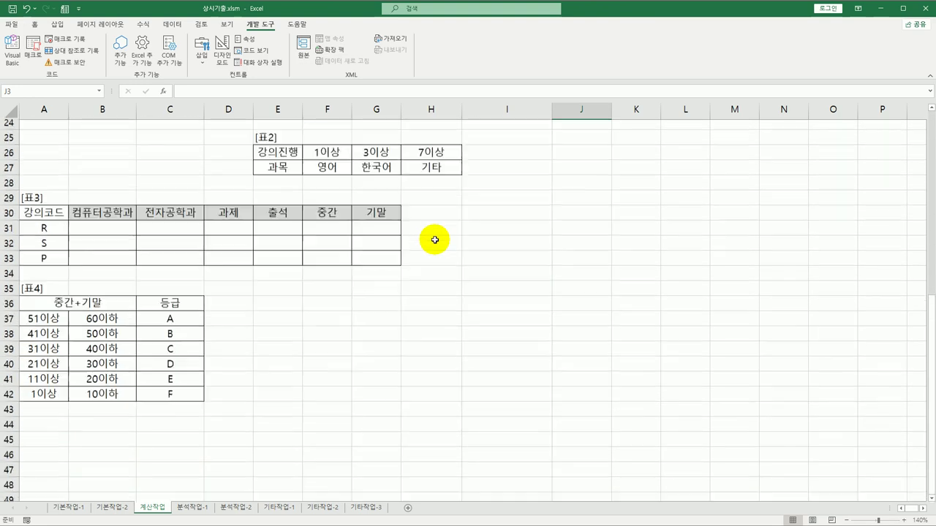
pyautogui.scroll(3, 592, 166)
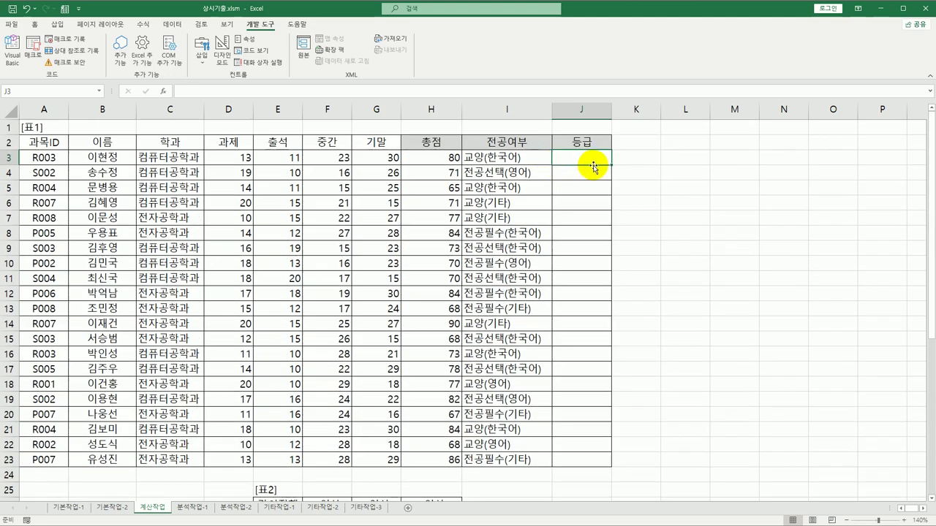
pyautogui.write('=')
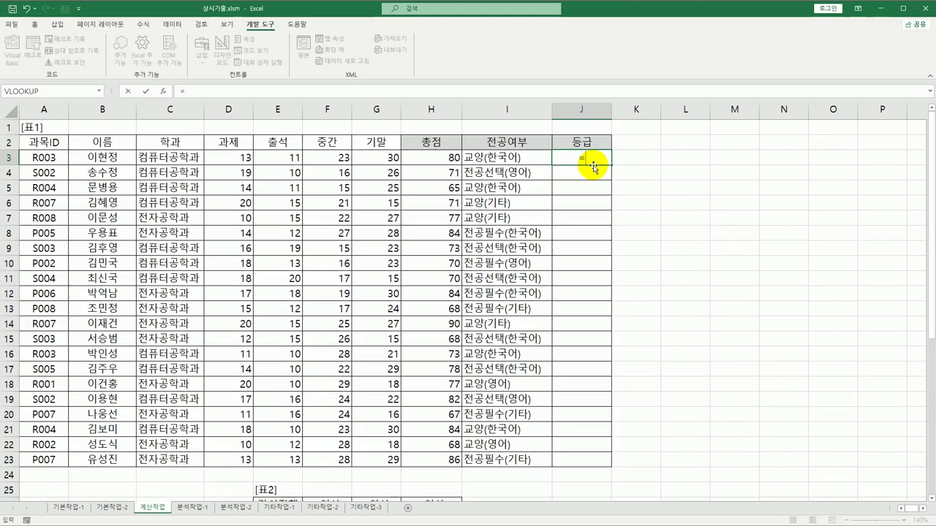
pyautogui.write('INDEX(')
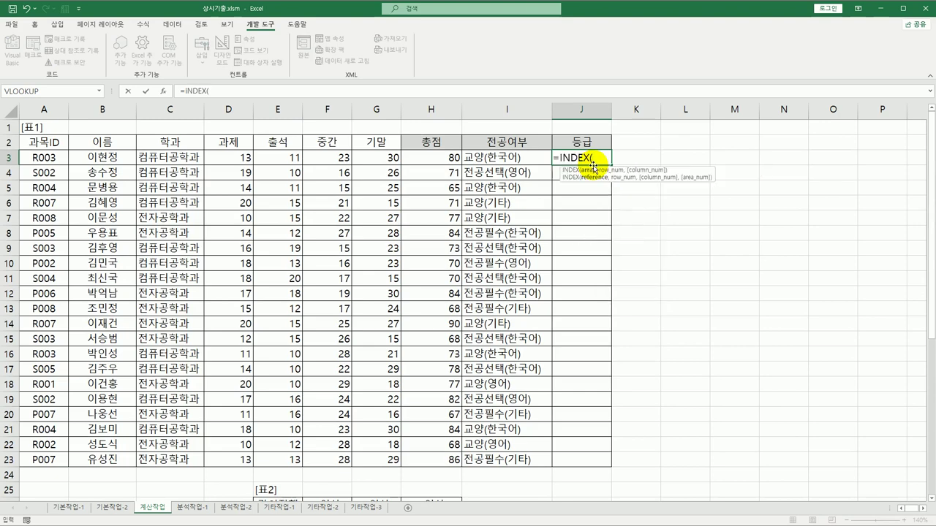
pyautogui.scroll(-2, 504, 223)
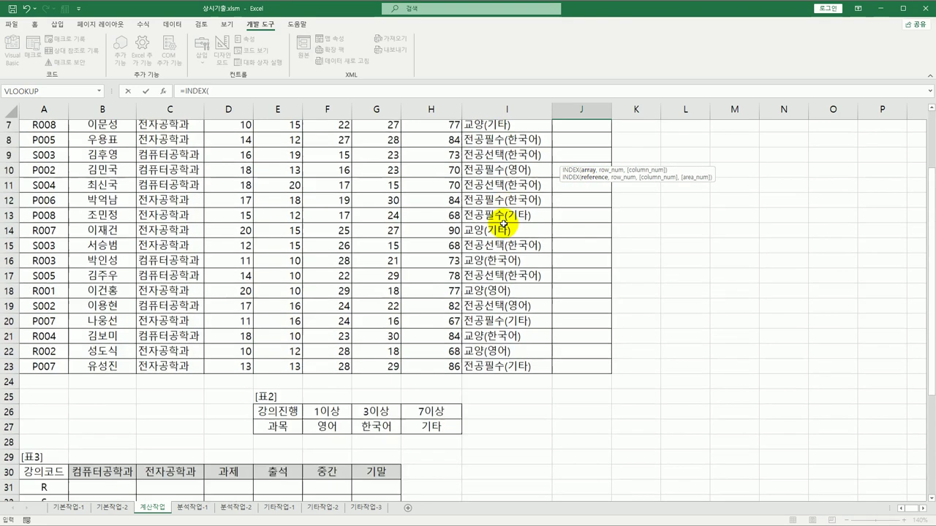
pyautogui.scroll(-4, 505, 223)
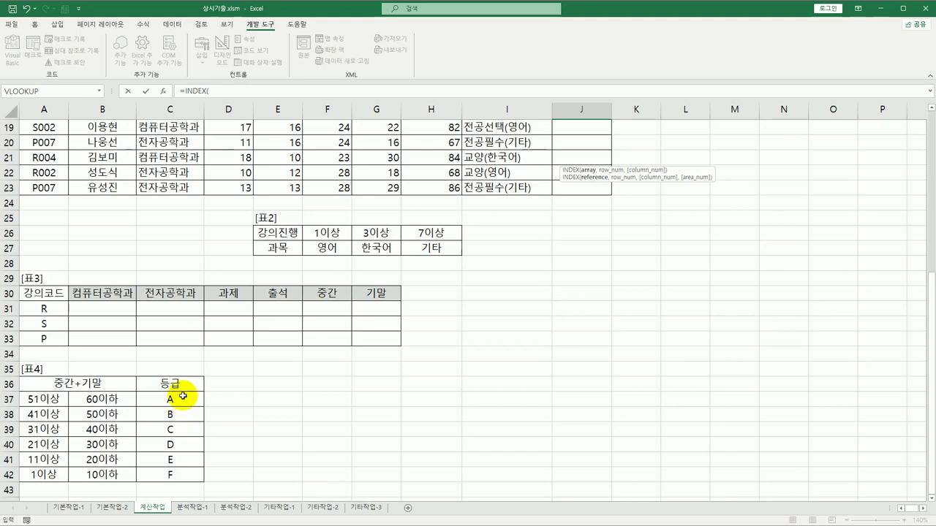
pyautogui.moveTo(182, 395); pyautogui.dragTo(181, 468)
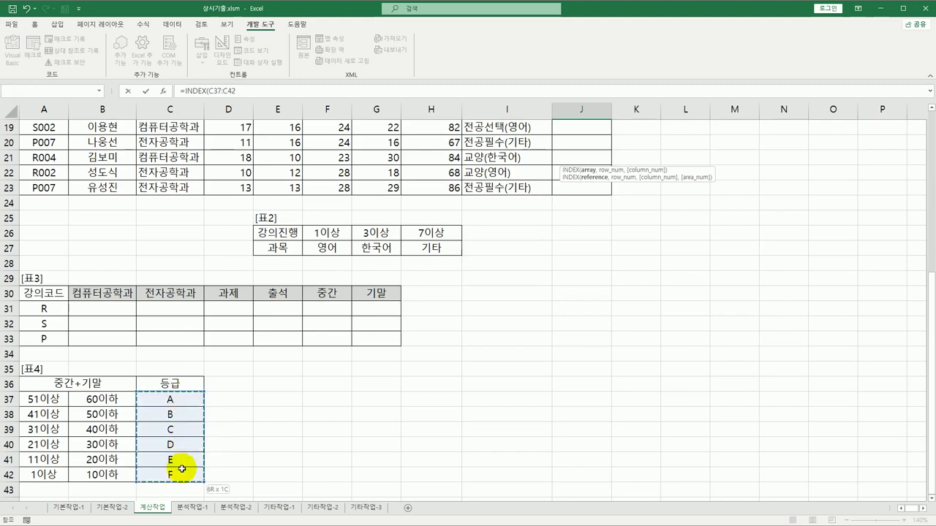
pyautogui.press('F4')
pyautogui.scroll(6, 182, 471)
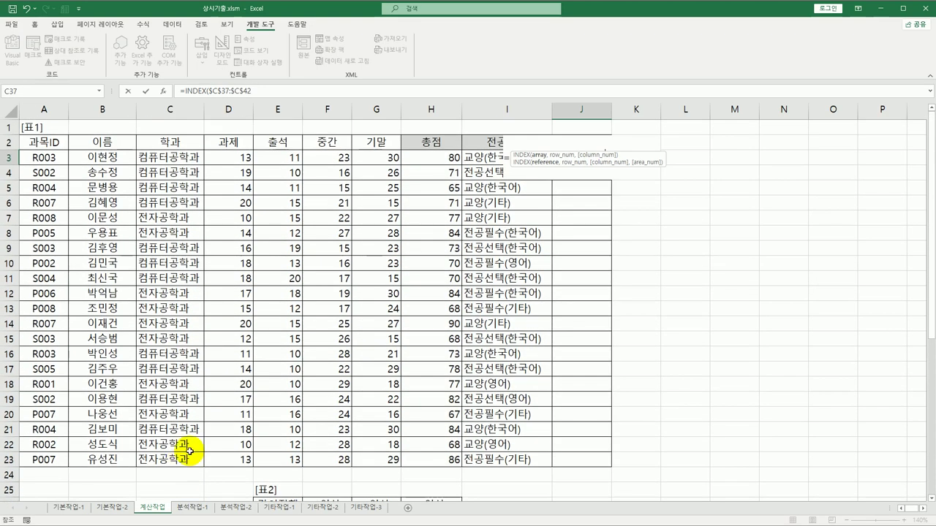
pyautogui.write(',')
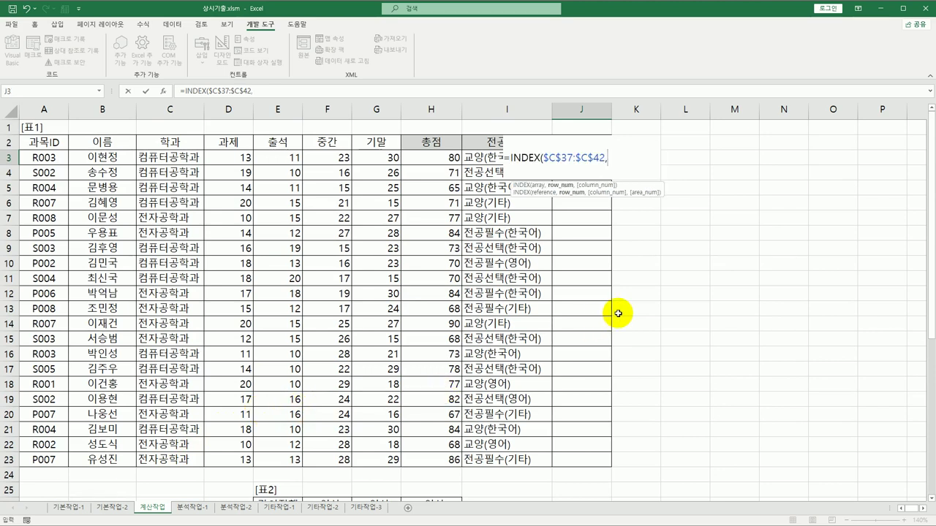
# Nest a MATCH function as the row number, with F3+G3 as its lookup value.
pyautogui.write('ma')
pyautogui.press('Tab')
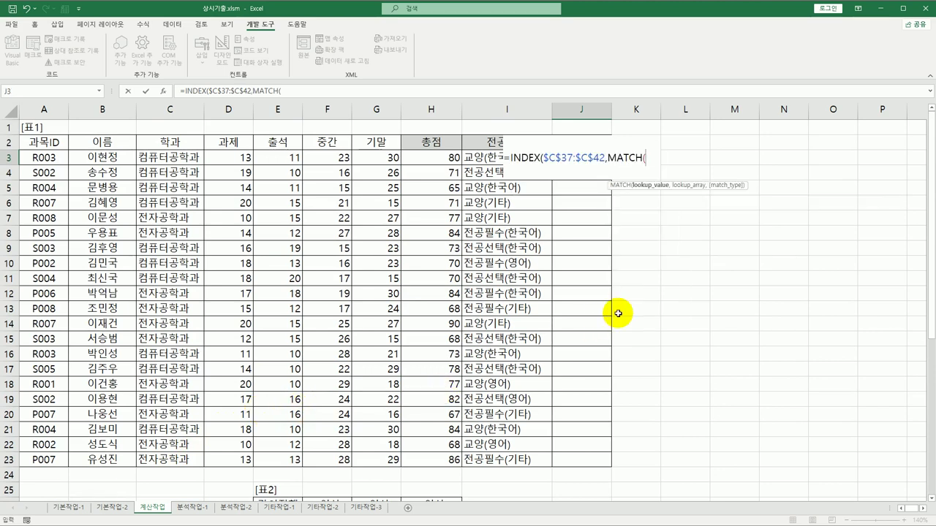
pyautogui.click(329, 162)
pyautogui.write('+')
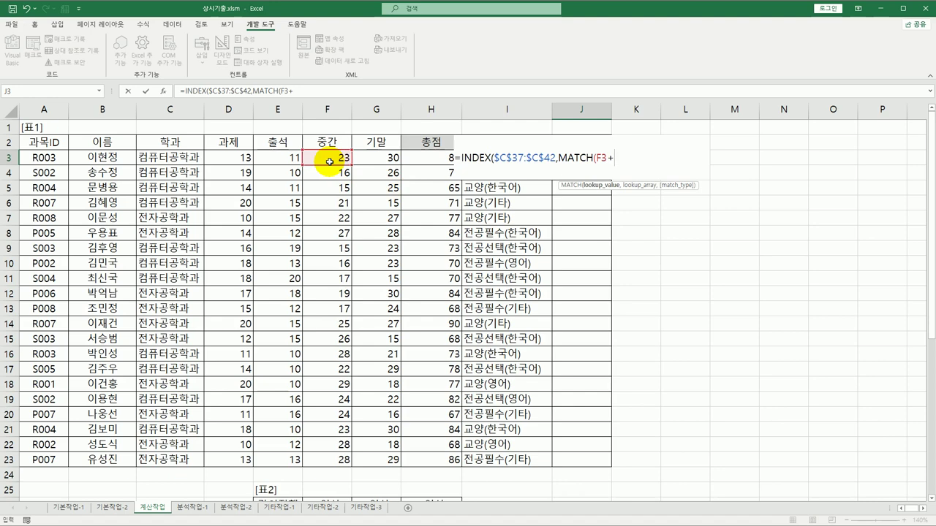
pyautogui.click(384, 159)
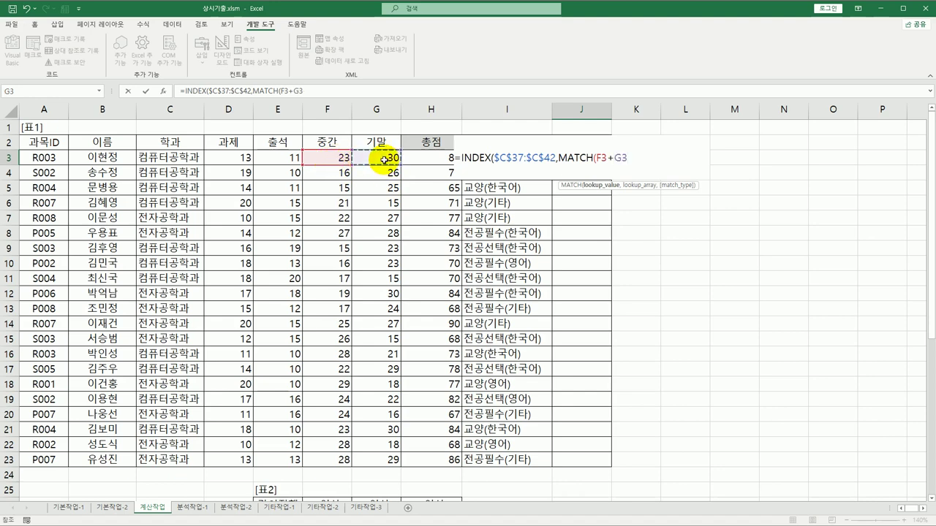
pyautogui.write(',')
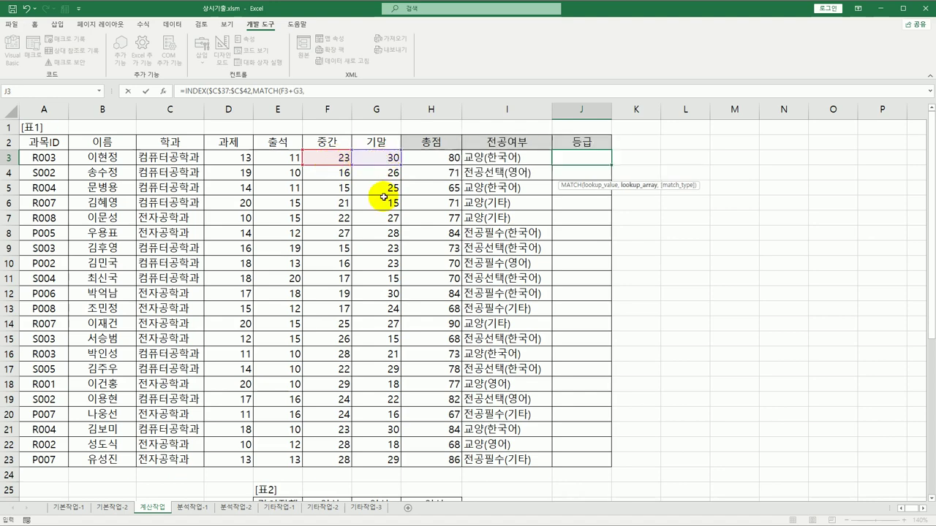
# Set the MATCH lookup array to the absolute range $B$37:$B$42 in [표4].
pyautogui.scroll(-6, 384, 196)
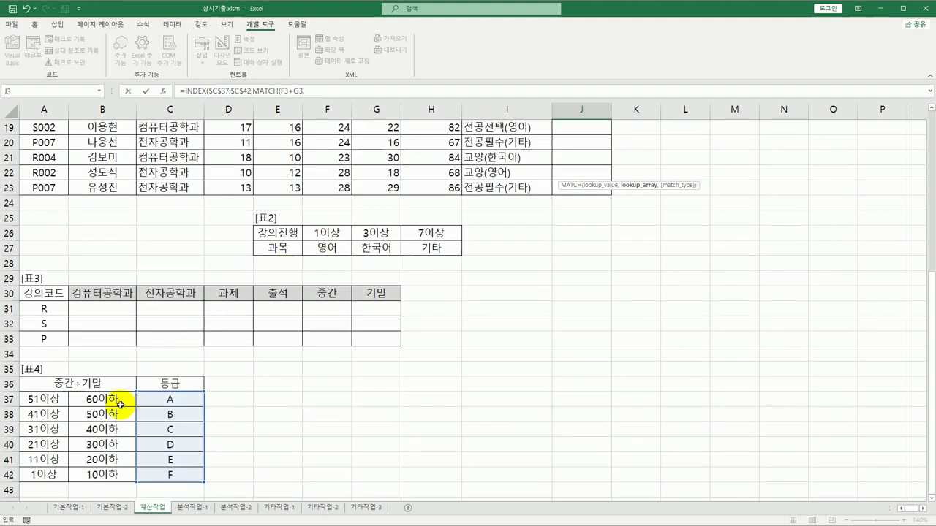
pyautogui.moveTo(110, 399); pyautogui.dragTo(101, 471)
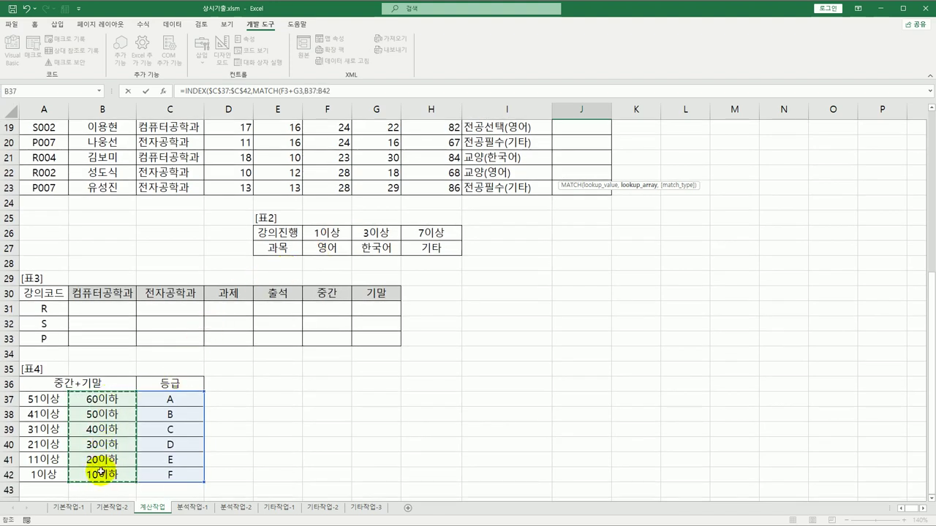
pyautogui.press('F4')
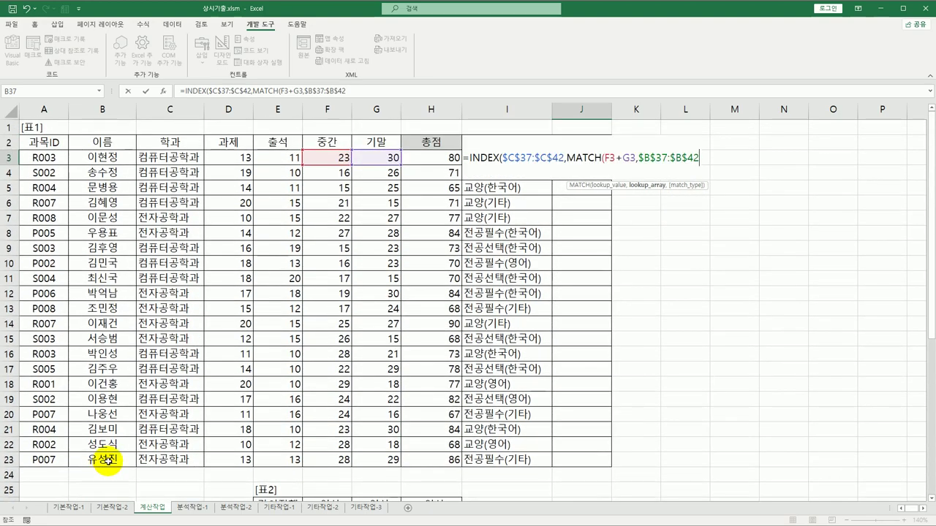
pyautogui.scroll(-6, 103, 468)
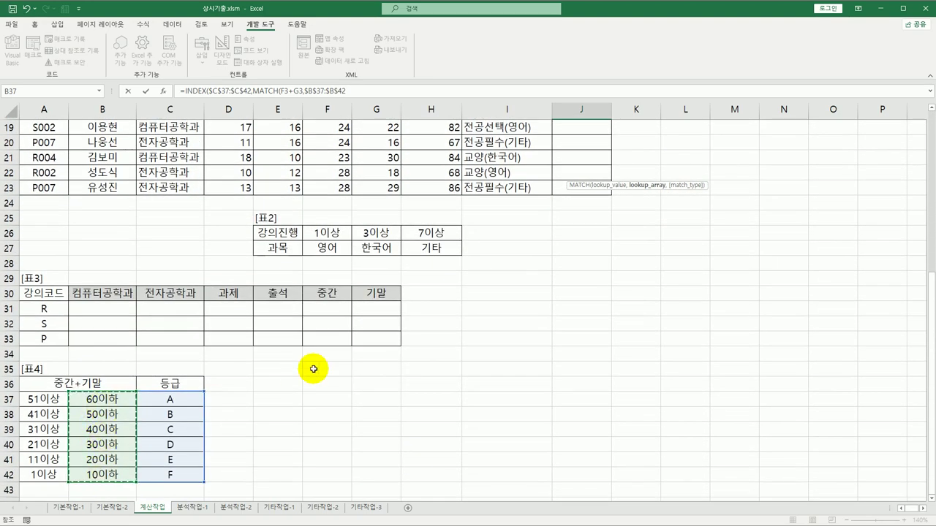
pyautogui.scroll(6, 313, 369)
pyautogui.write(',')
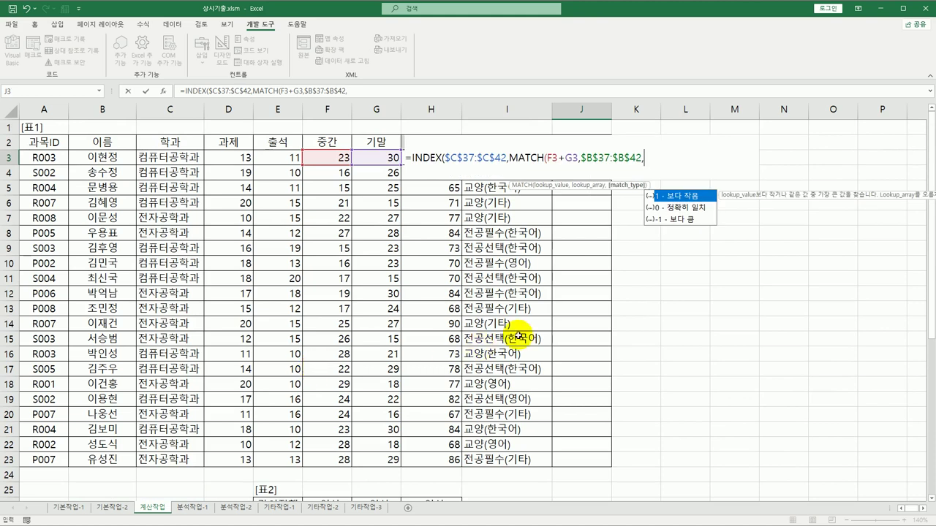
# Set the MATCH type to -1 (보다 큼), close both functions and enter the J3 formula.
pyautogui.click(694, 221)
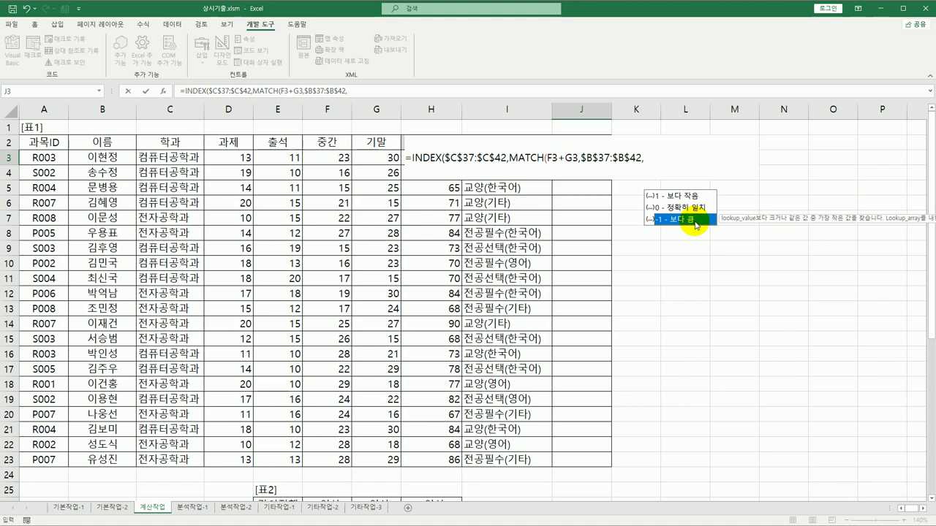
pyautogui.doubleClick(694, 220)
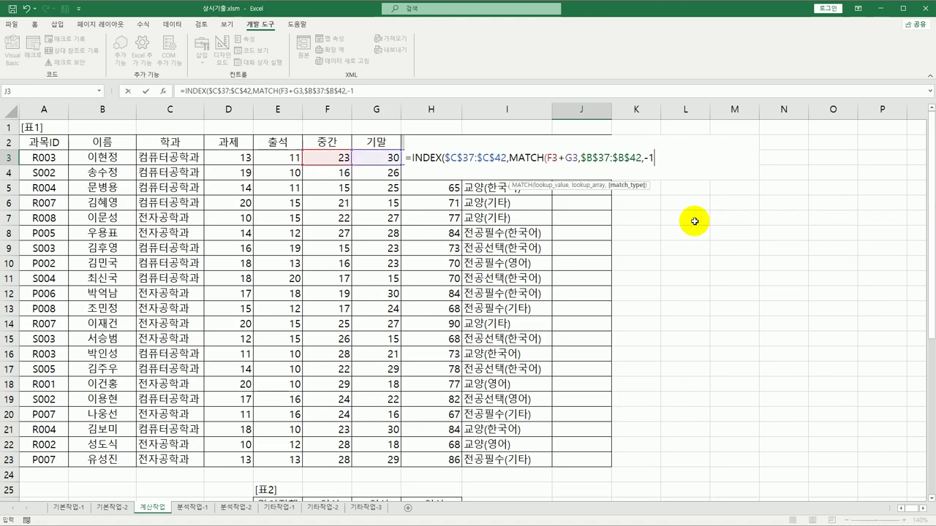
pyautogui.write('))')
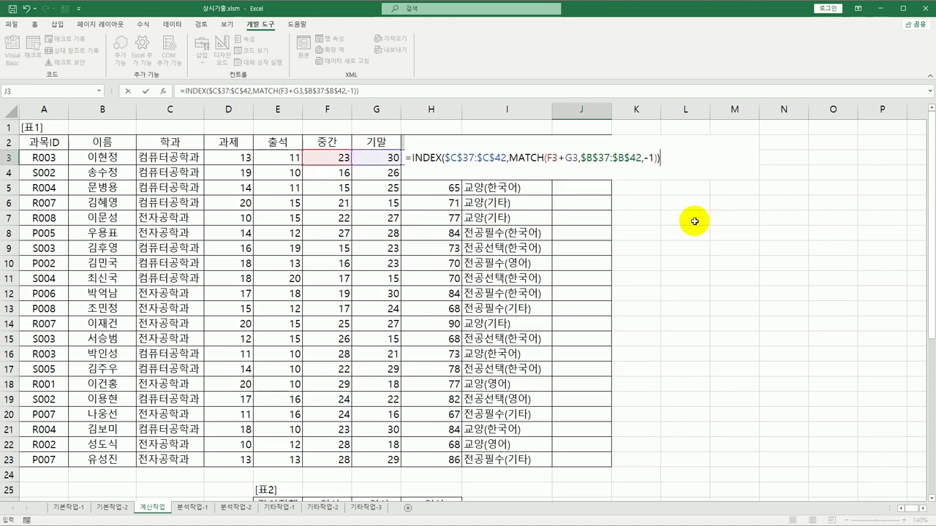
pyautogui.press('Return')
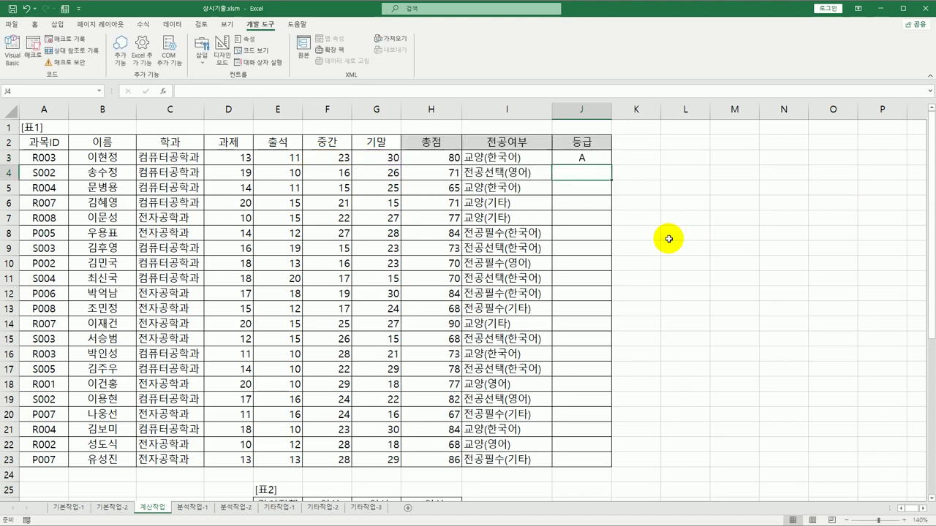
# Fill the 등급 formula from J3 down to J23.
pyautogui.click(578, 161)
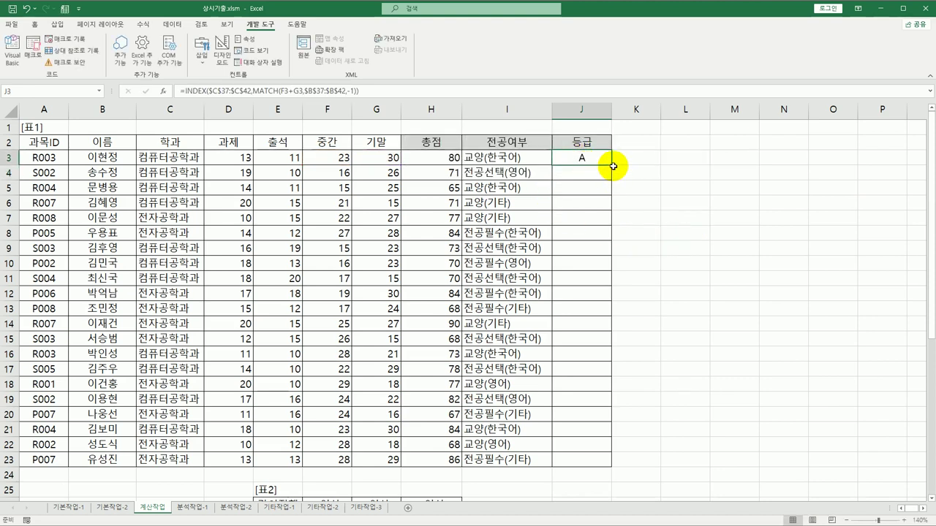
pyautogui.moveTo(613, 165); pyautogui.dragTo(602, 463)
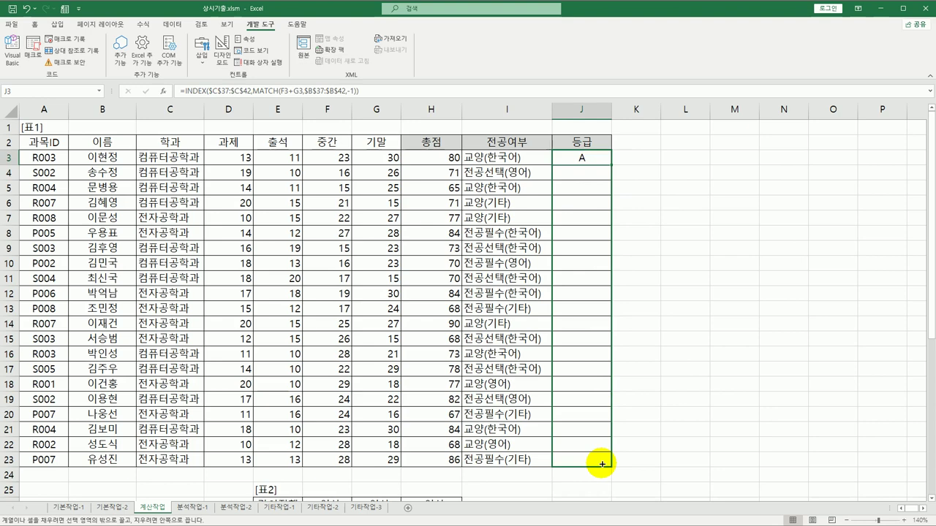
pyautogui.moveTo(602, 463); pyautogui.dragTo(602, 463)
# Review the upper limits in B37:B42 and the grades in C37:C42 of [표4] against the 등급 column.
pyautogui.scroll(-6, 261, 372)
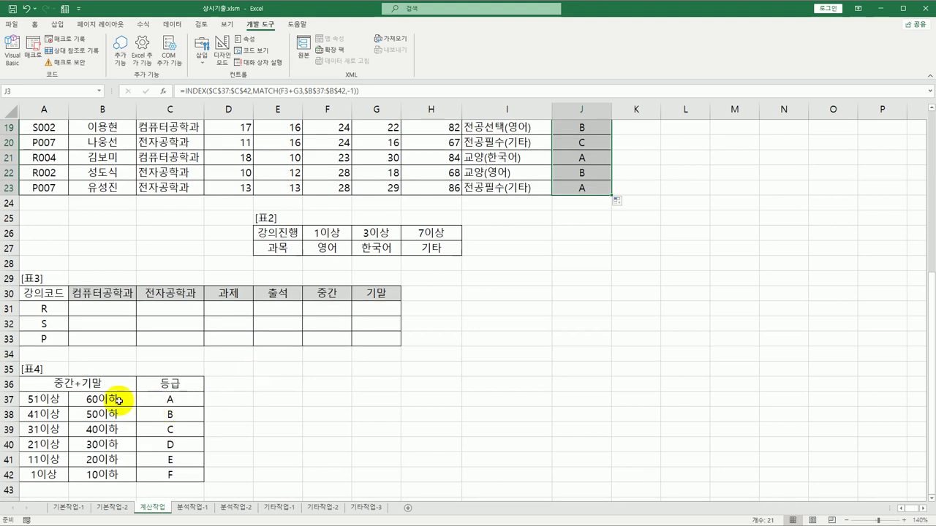
pyautogui.moveTo(119, 401); pyautogui.dragTo(119, 473)
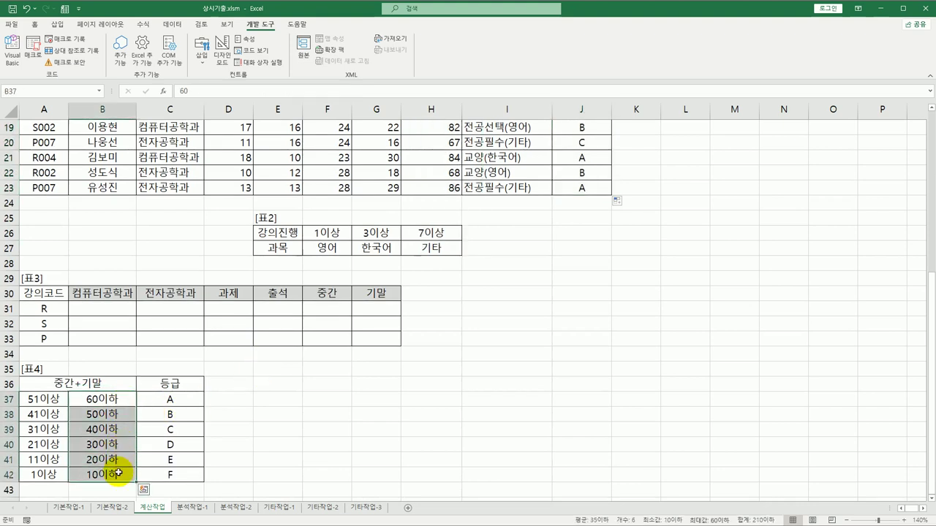
pyautogui.moveTo(156, 400); pyautogui.dragTo(165, 475)
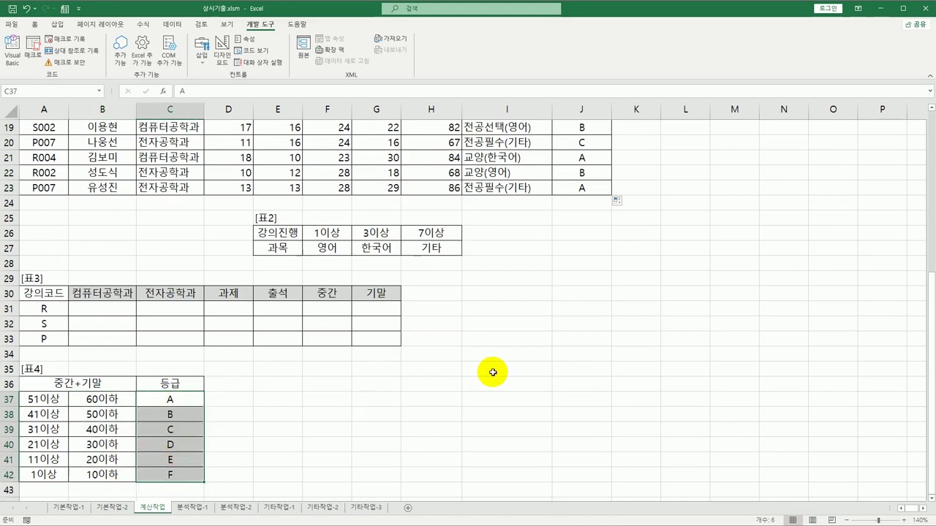
pyautogui.scroll(6, 493, 373)
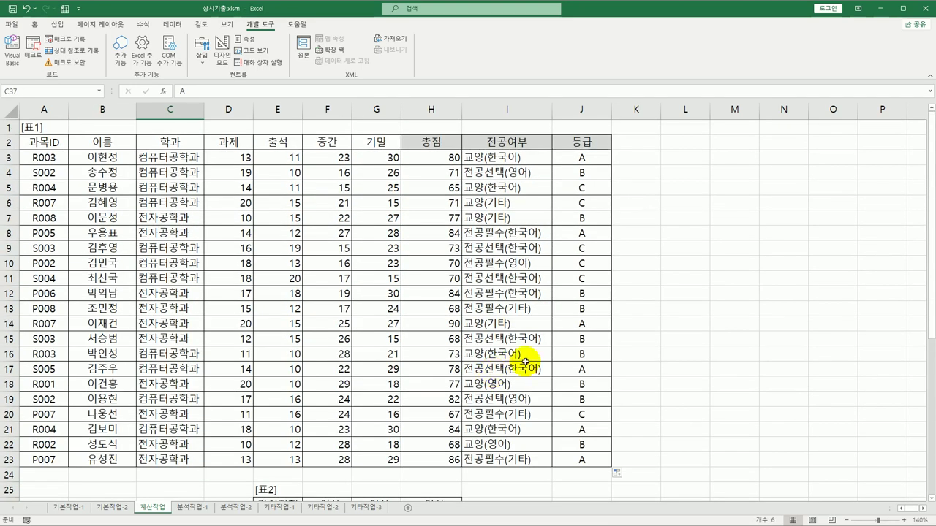
# Begin a formula in B31 of [표3] with COUNT, IF and a LEFT function inside a parenthesised condition.
pyautogui.scroll(-6, 526, 363)
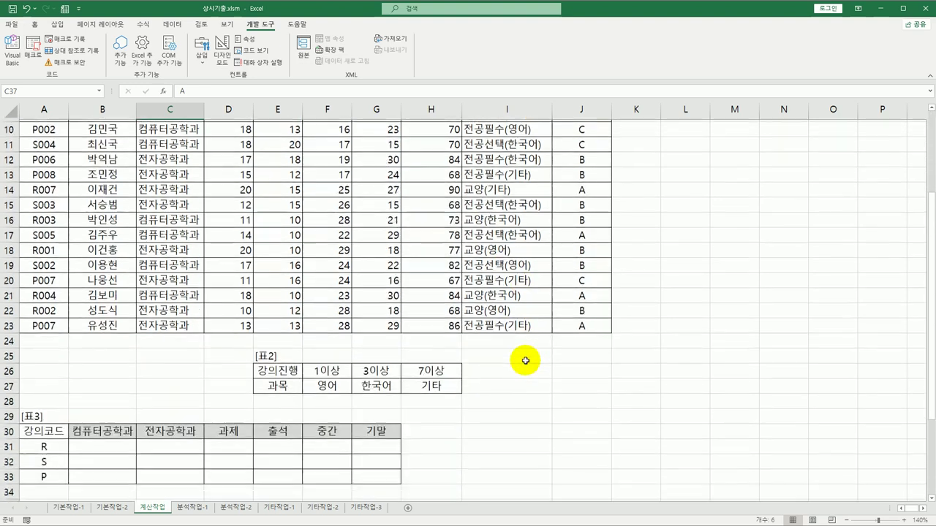
pyautogui.click(124, 310)
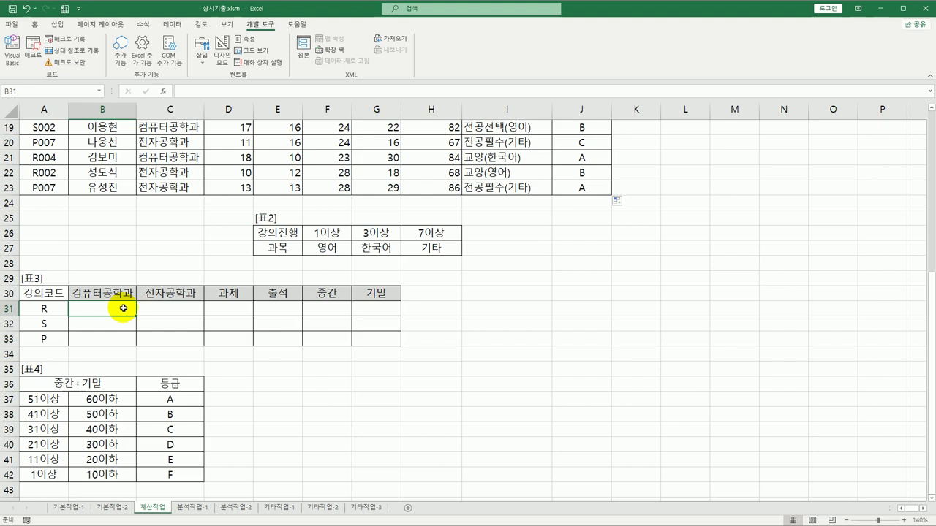
pyautogui.moveTo(124, 309); pyautogui.dragTo(155, 343)
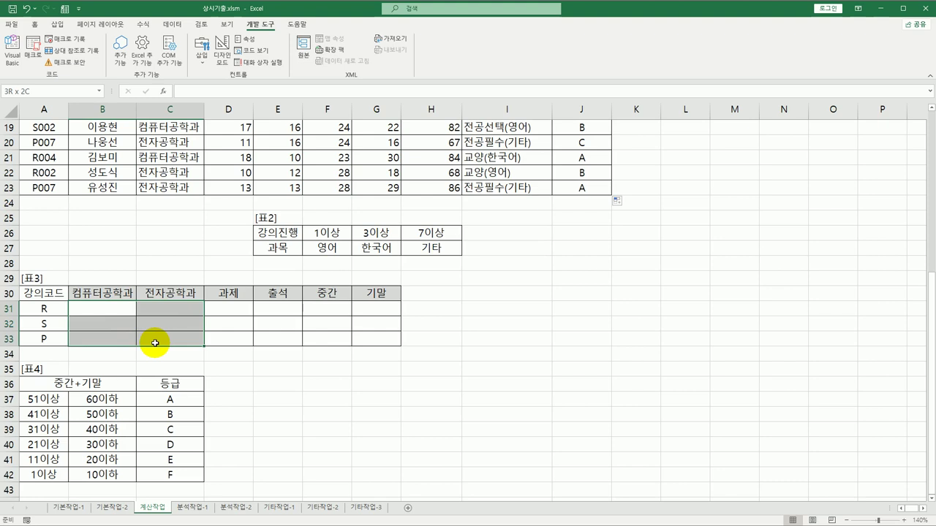
pyautogui.moveTo(155, 343); pyautogui.dragTo(155, 343)
pyautogui.click(114, 313)
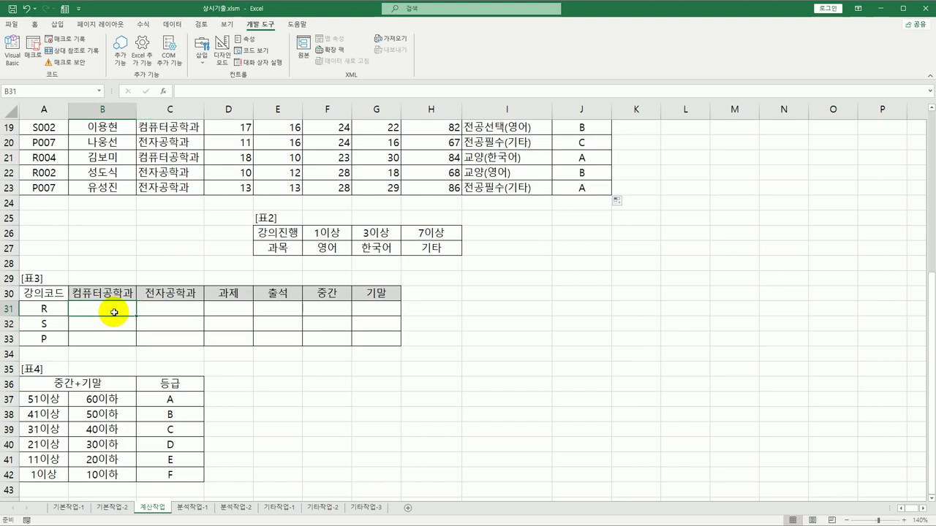
pyautogui.write('=')
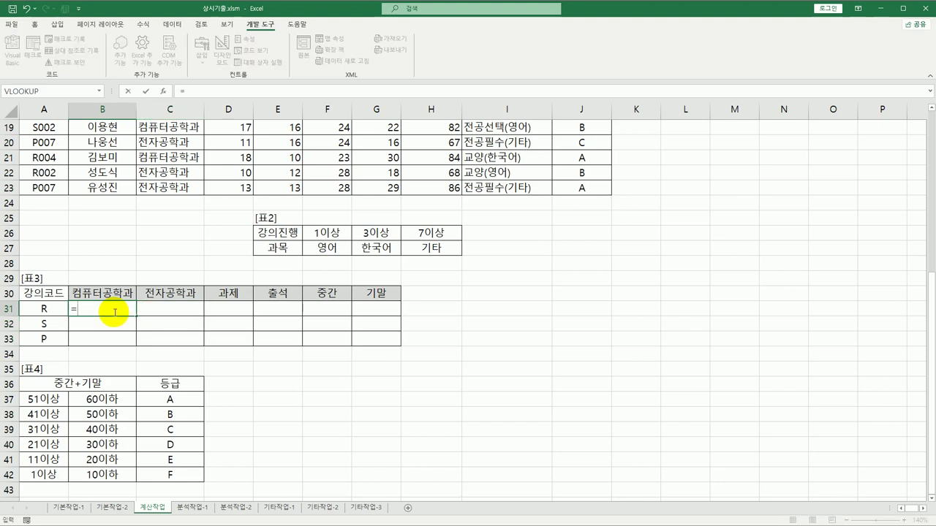
pyautogui.write('count')
pyautogui.press('Tab')
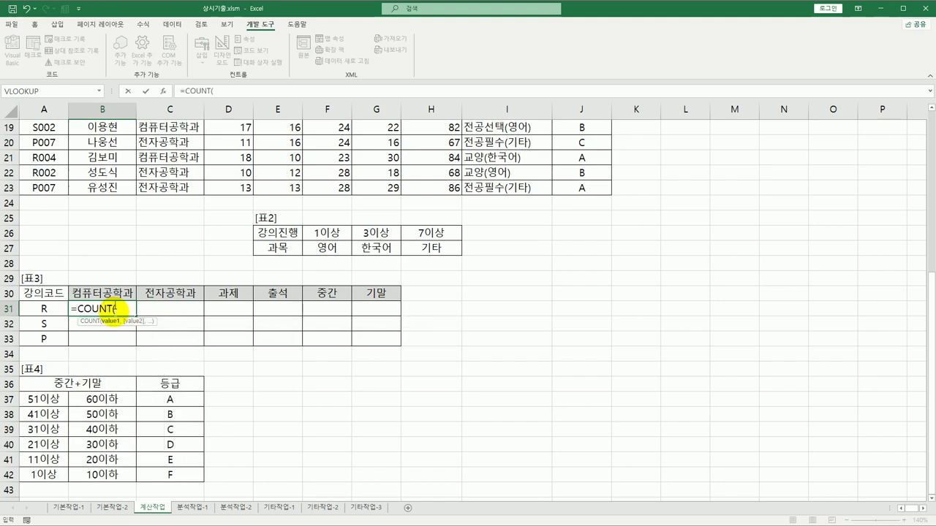
pyautogui.write('if(')
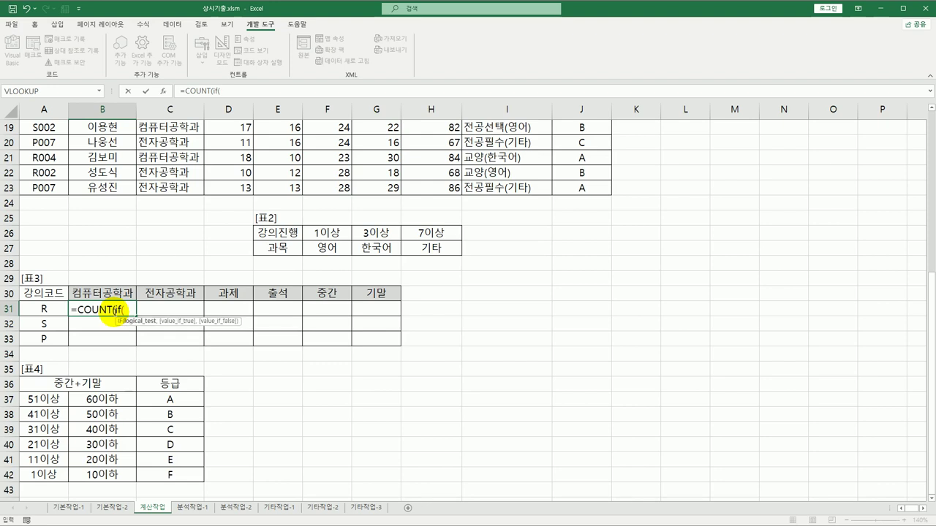
pyautogui.write('(left')
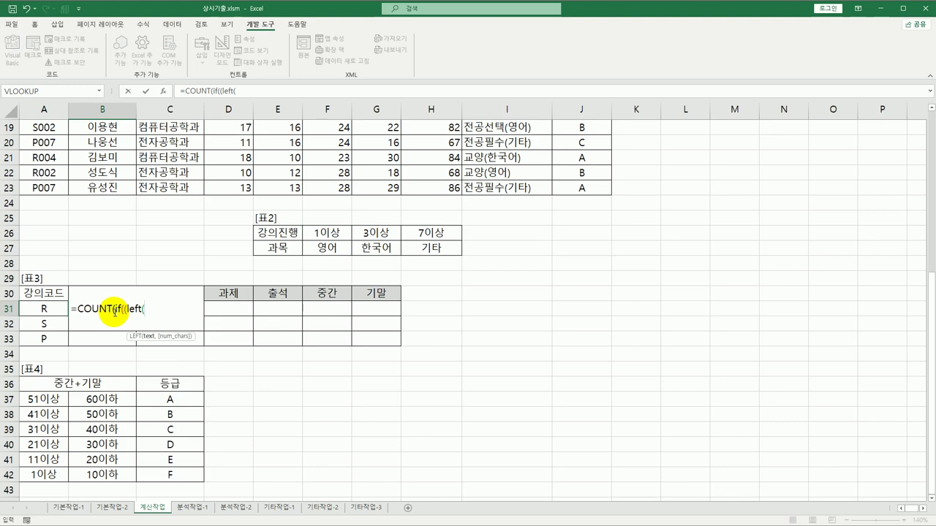
pyautogui.write('(')
# Have LEFT take 1 character from the 과목ID values in the absolute range $A$3:$A$23, followed by an equals comparison.
pyautogui.scroll(6, 115, 312)
pyautogui.moveTo(44, 157); pyautogui.dragTo(40, 459)
pyautogui.press('F4')
pyautogui.scroll(-6, 44, 453)
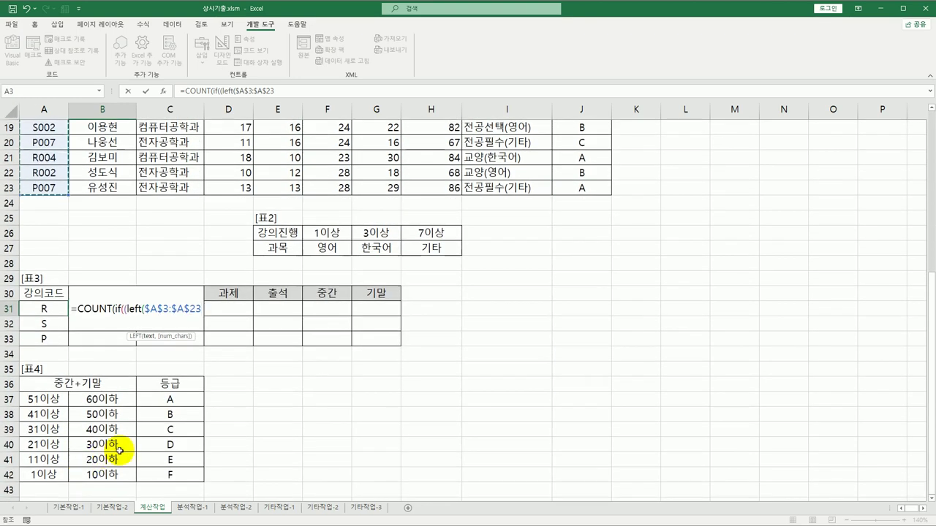
pyautogui.write(',')
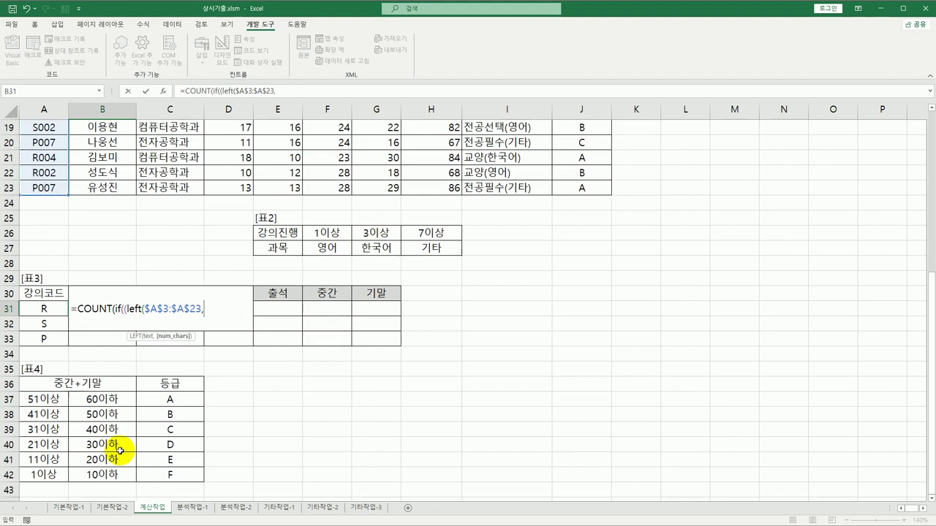
pyautogui.write('1)=')
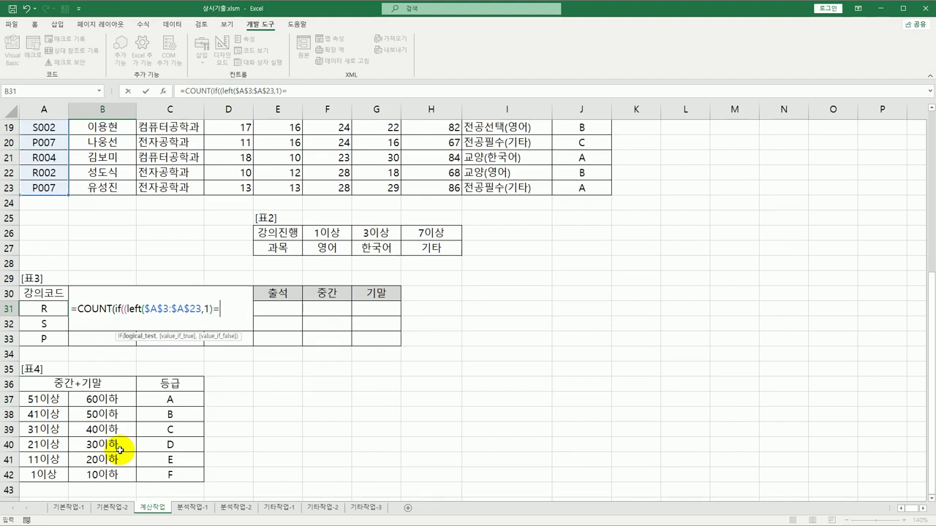
# Compare the extracted character with the 강의코드 in $A31, keeping only the column fixed, and open a second condition multiplied by it.
pyautogui.press('Left')
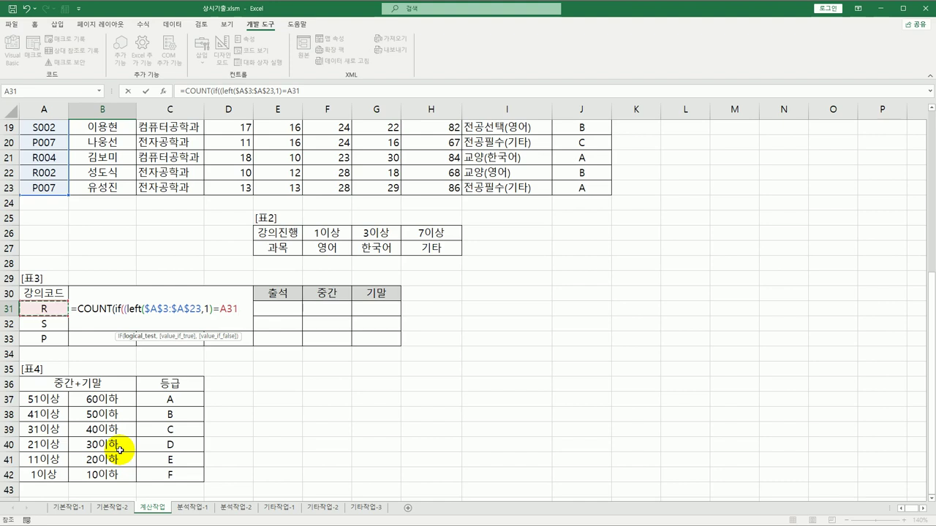
pyautogui.press('F4')
pyautogui.press('F4')
pyautogui.press('F4')
pyautogui.write(')*(')
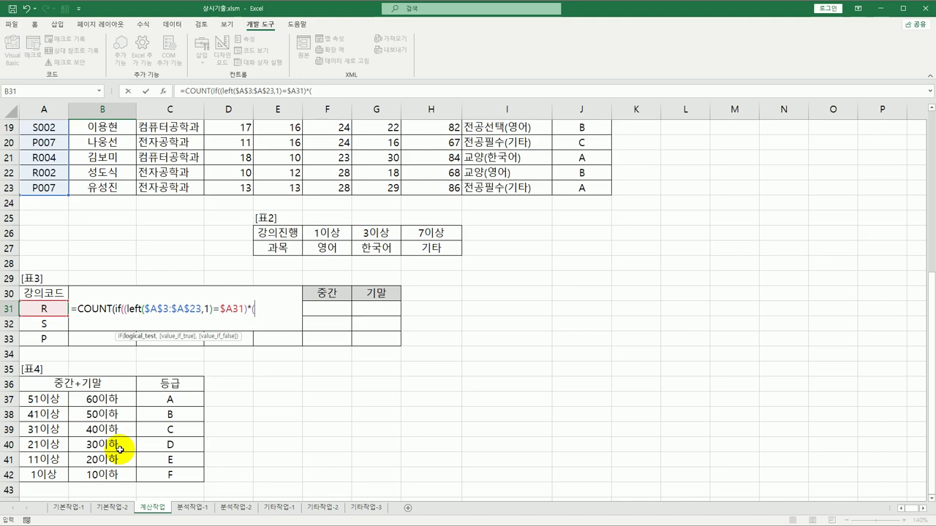
# Set the second condition to the 학과 range $C$3:$C$23 equal to B$30, and close it.
pyautogui.scroll(6, 119, 449)
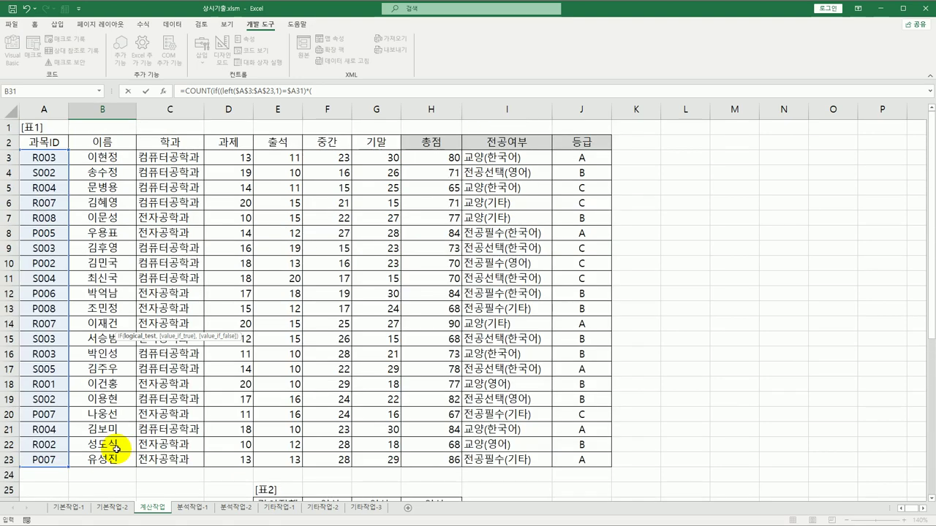
pyautogui.moveTo(168, 158); pyautogui.dragTo(167, 458)
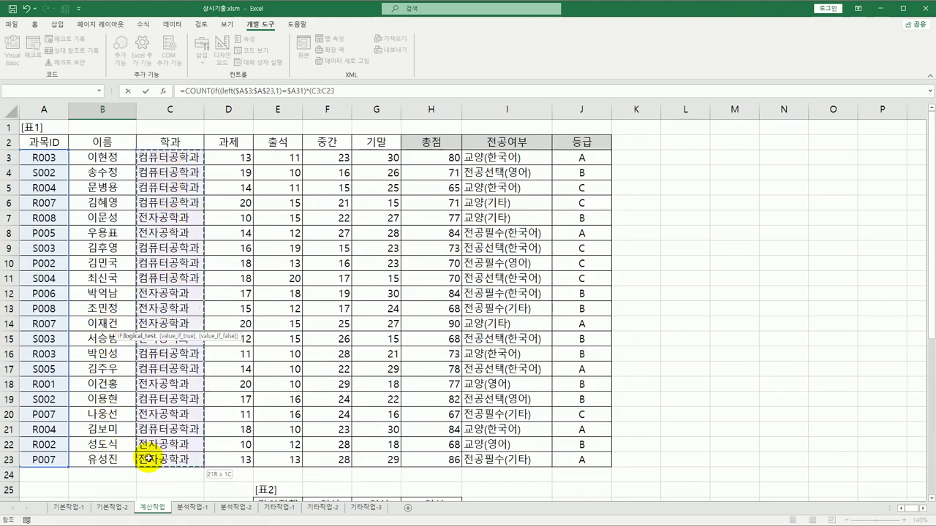
pyautogui.press('F4')
pyautogui.scroll(-6, 157, 457)
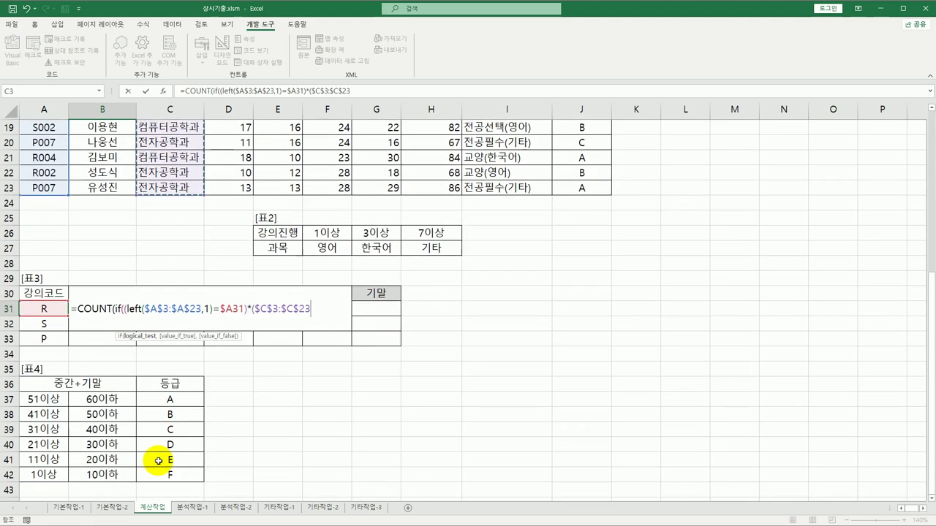
pyautogui.write('=B30')
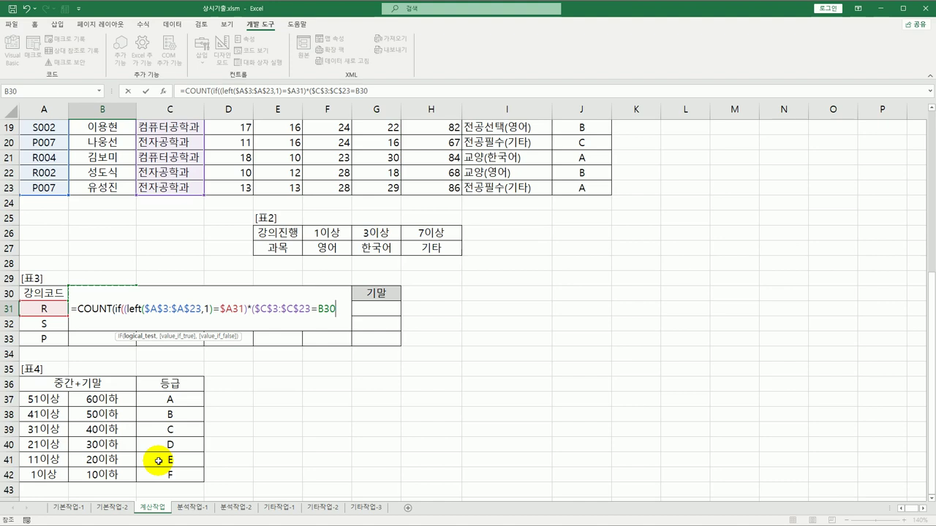
pyautogui.press('F4')
pyautogui.press('F4')
pyautogui.write('),')
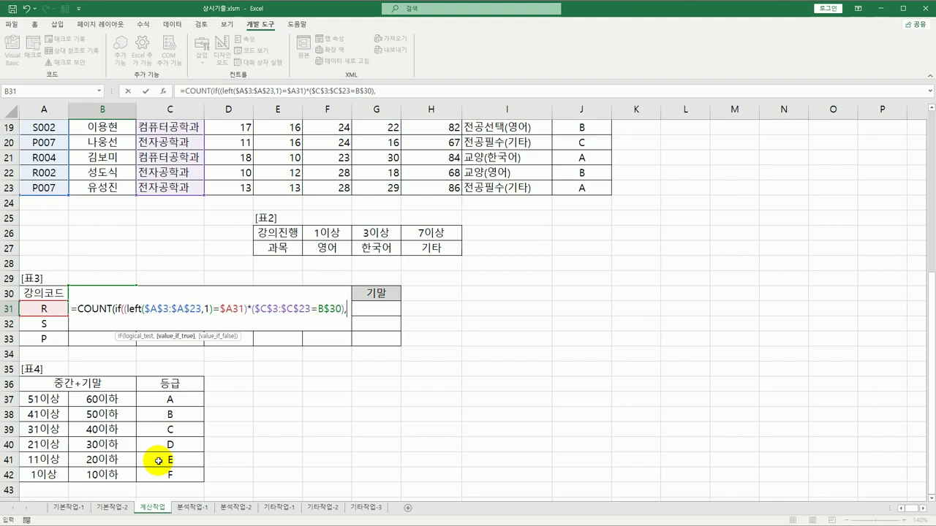
# Complete the B31 formula with 1 as the true value, enter it as an array formula and fill it over B31:C33.
pyautogui.write('1')
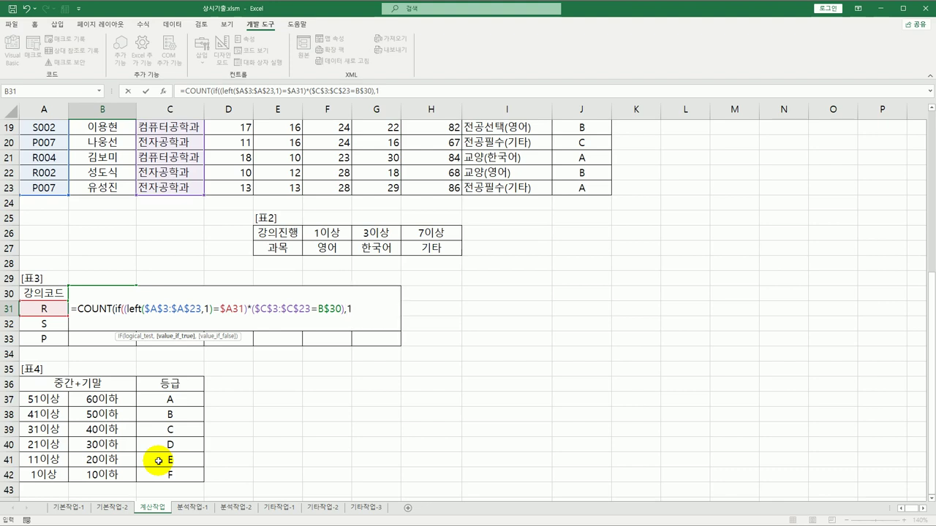
pyautogui.write(')')
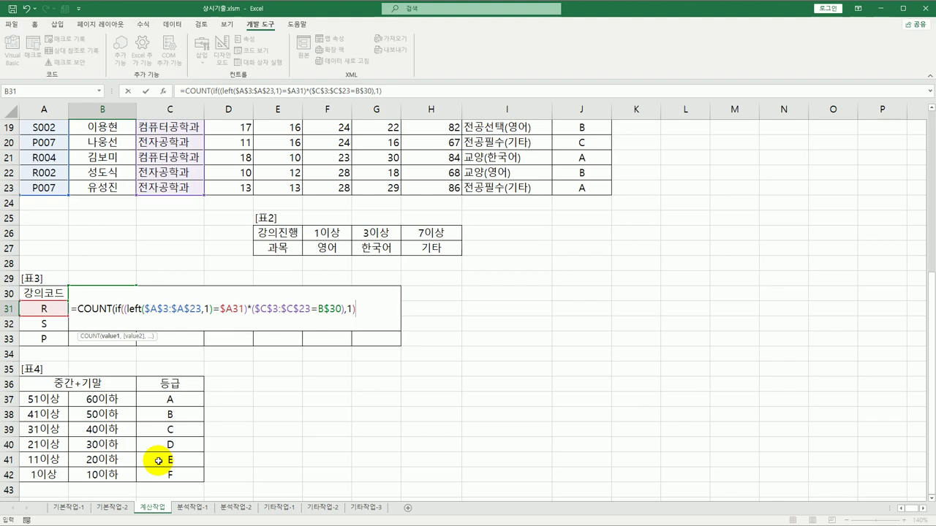
pyautogui.write(')')
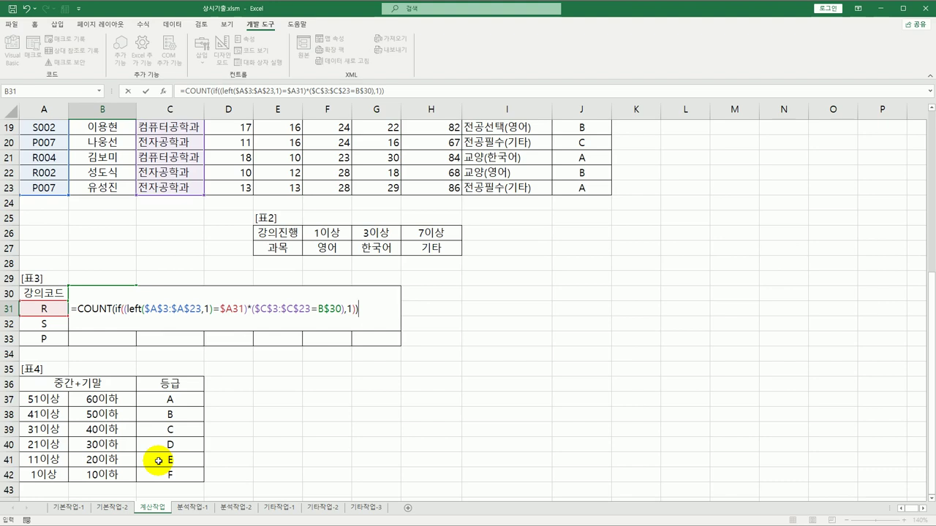
pyautogui.hotkey('ctrl', 'shift', 'Return')
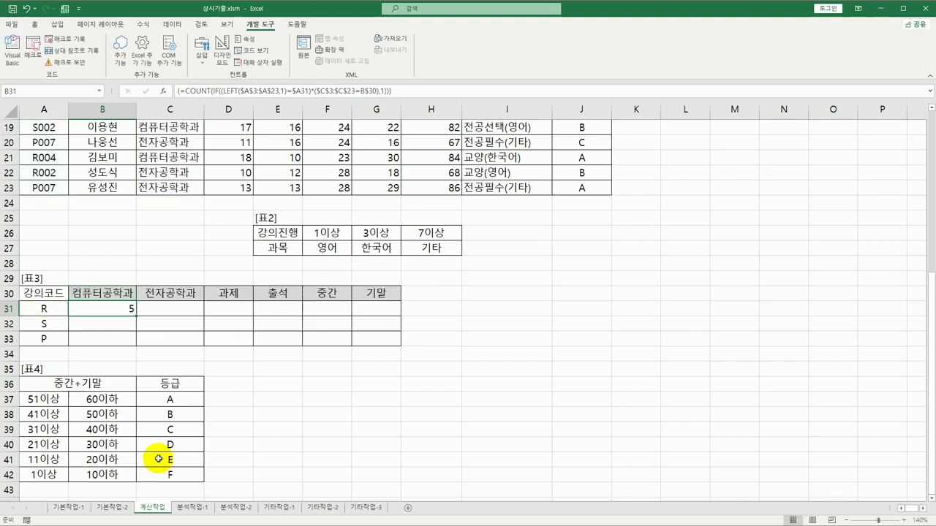
pyautogui.moveTo(135, 316); pyautogui.dragTo(183, 348)
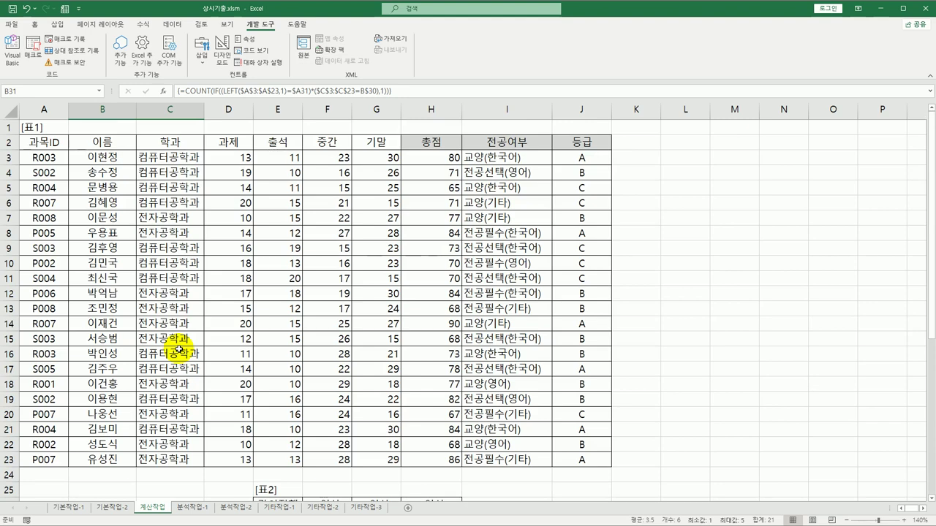
pyautogui.scroll(-6, 178, 349)
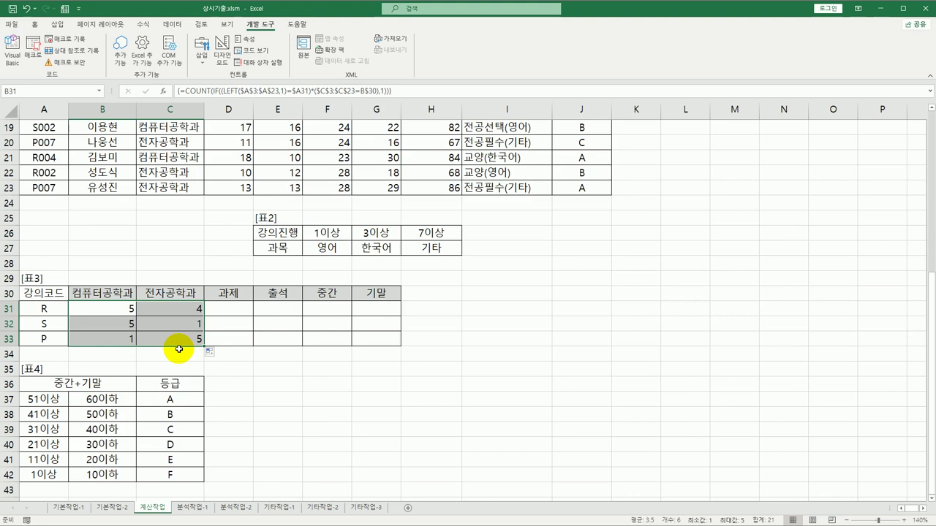
# Begin a formula in D31, under 과제 in [표3], with nested MAX, IF and LEFT functions.
pyautogui.click(217, 314)
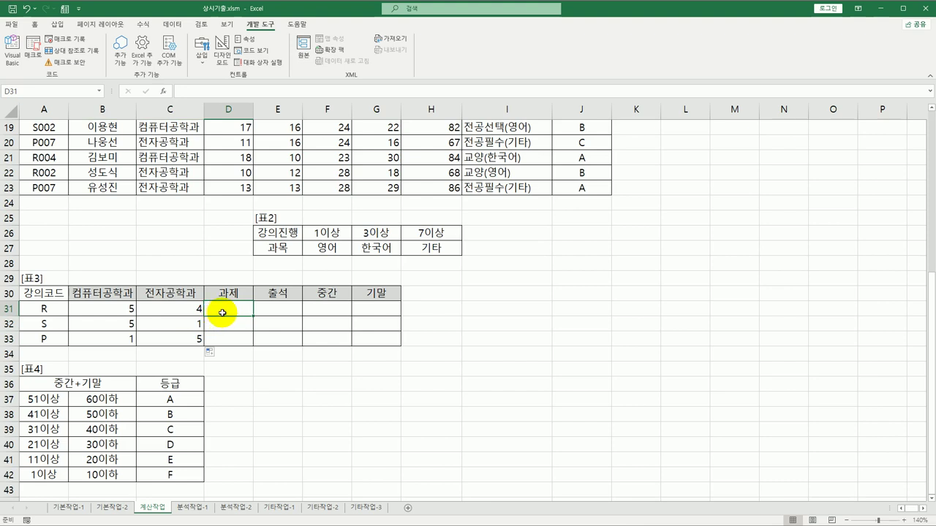
pyautogui.moveTo(221, 312); pyautogui.dragTo(364, 337)
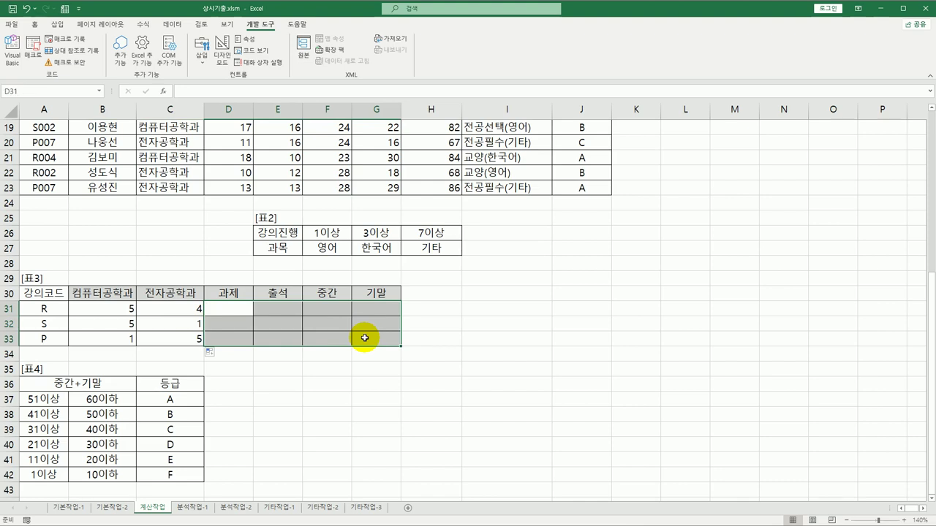
pyautogui.click(245, 306)
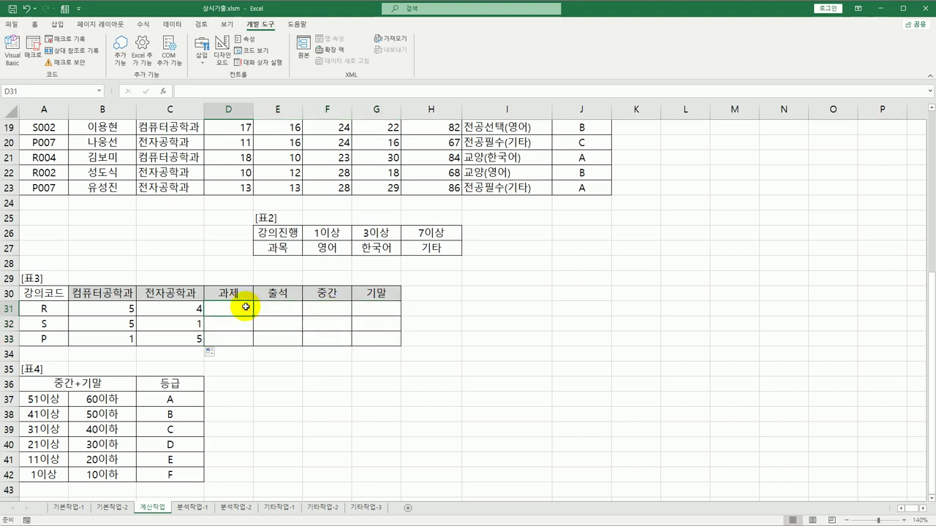
pyautogui.write('=ma')
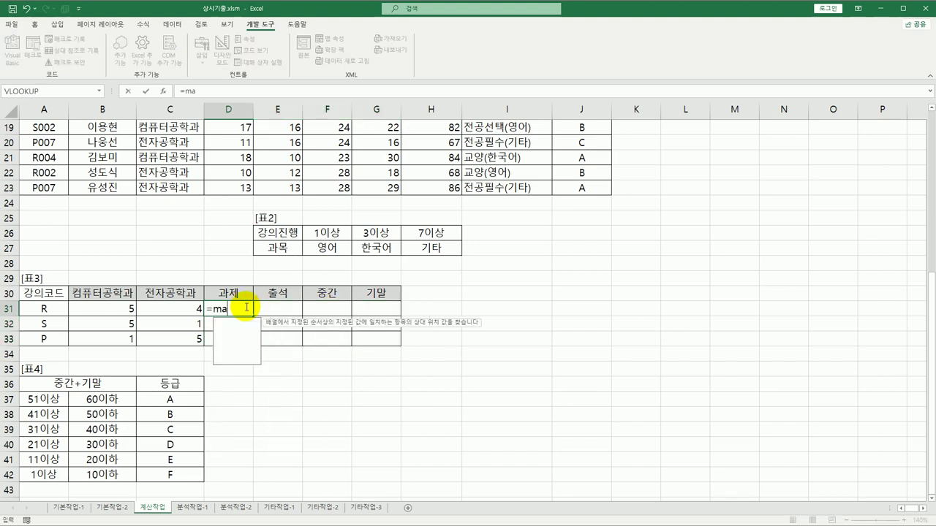
pyautogui.write('x')
pyautogui.press('Tab')
pyautogui.write('if(')
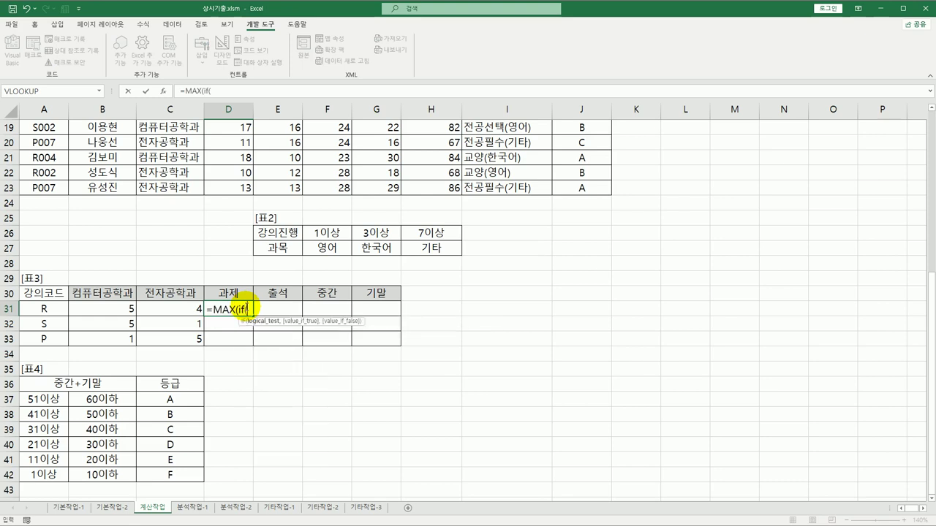
pyautogui.write('left(')
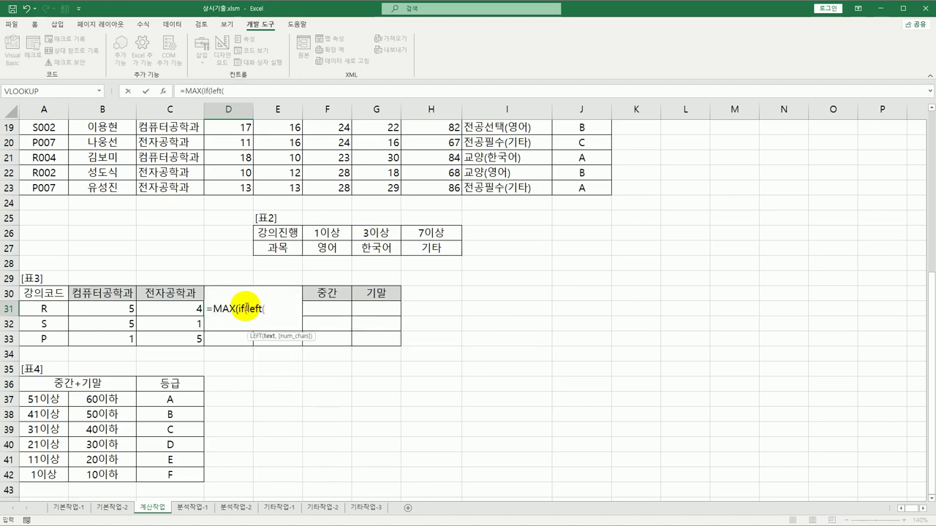
# Set the LEFT arguments in the D31 formula to the absolute range $A$3:$A$23 and 1 character.
pyautogui.scroll(6, 249, 300)
pyautogui.moveTo(46, 158); pyautogui.dragTo(46, 460)
pyautogui.press('F4')
pyautogui.scroll(-6, 48, 453)
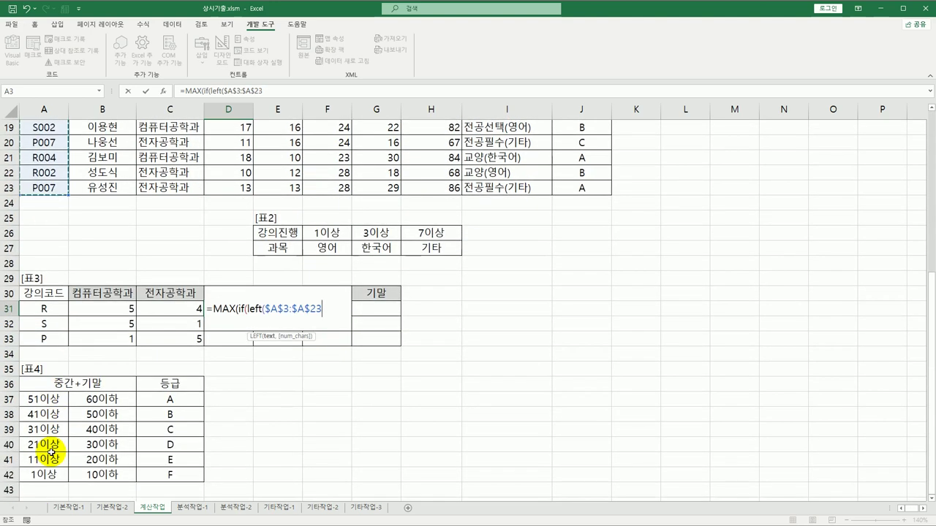
pyautogui.write(',1)')
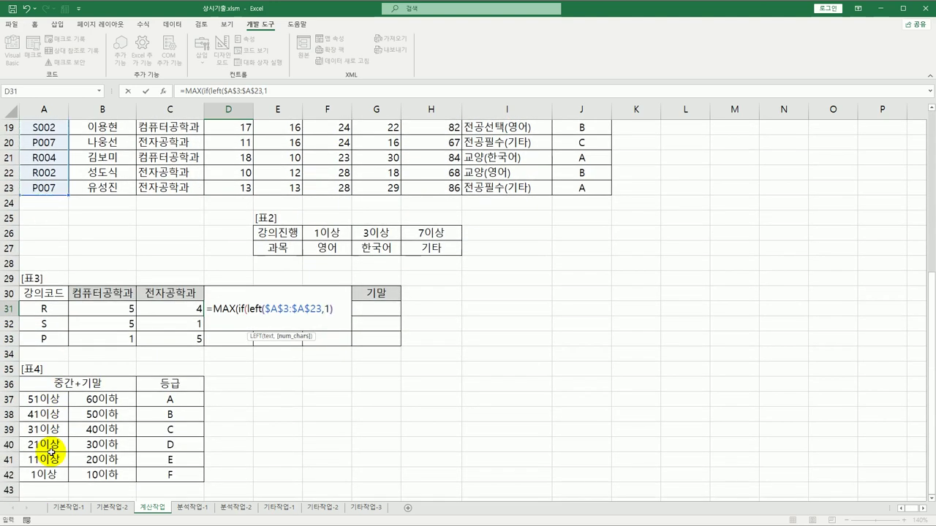
# Complete the IF condition in D31 by comparing with $A31, column fixed, and proceed to the true-value argument.
pyautogui.write('=')
pyautogui.press('Left')
pyautogui.press('Left')
pyautogui.press('Left')
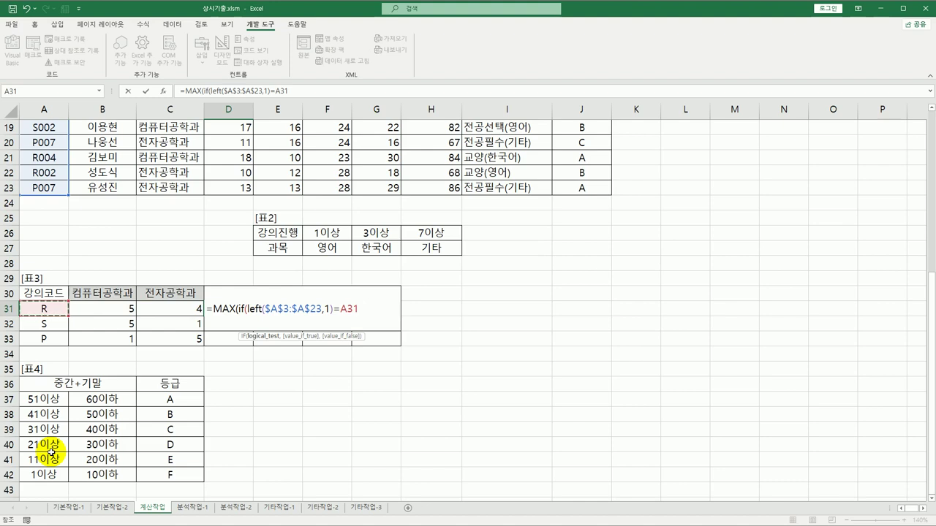
pyautogui.press('F4')
pyautogui.press('F4')
pyautogui.press('F4')
pyautogui.write(',')
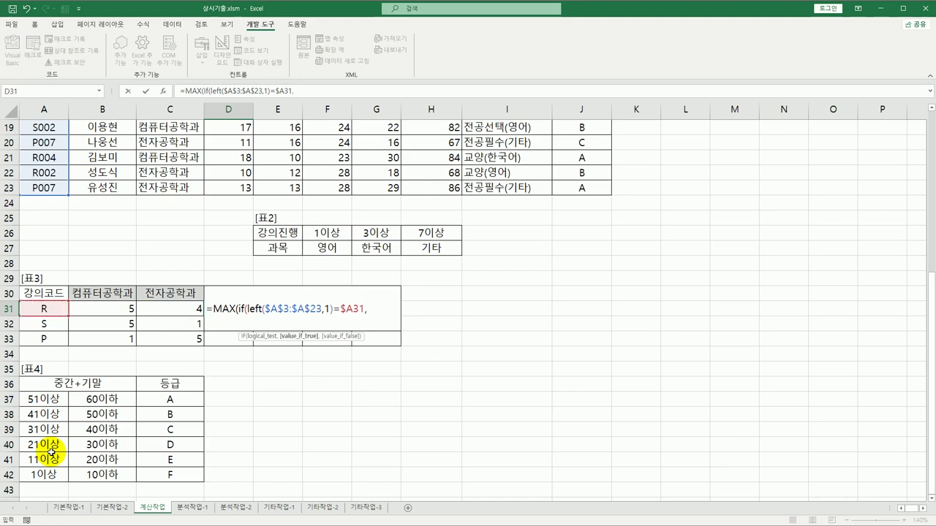
pyautogui.scroll(6, 51, 451)
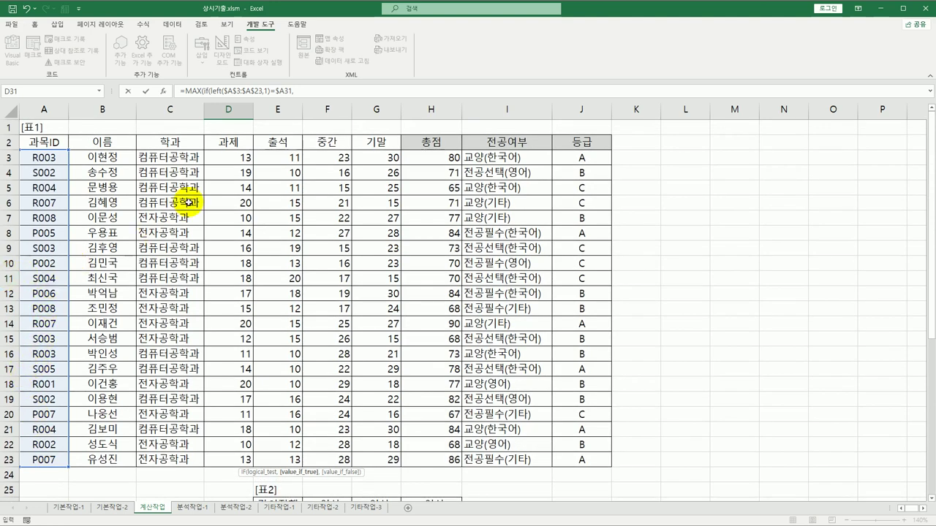
# Set the IF true value in the D31 formula to D$3:D$23, rows fixed, and close both functions.
pyautogui.moveTo(217, 156); pyautogui.dragTo(226, 453)
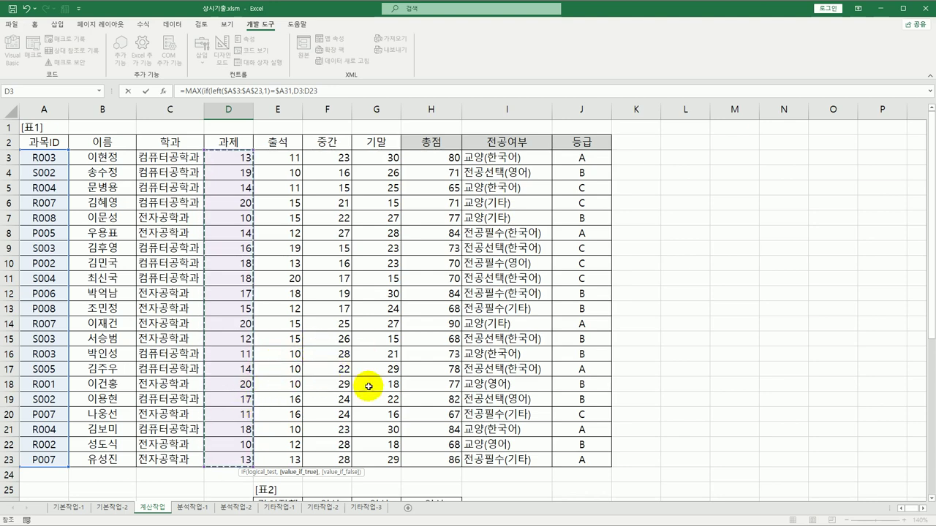
pyautogui.scroll(-3, 368, 387)
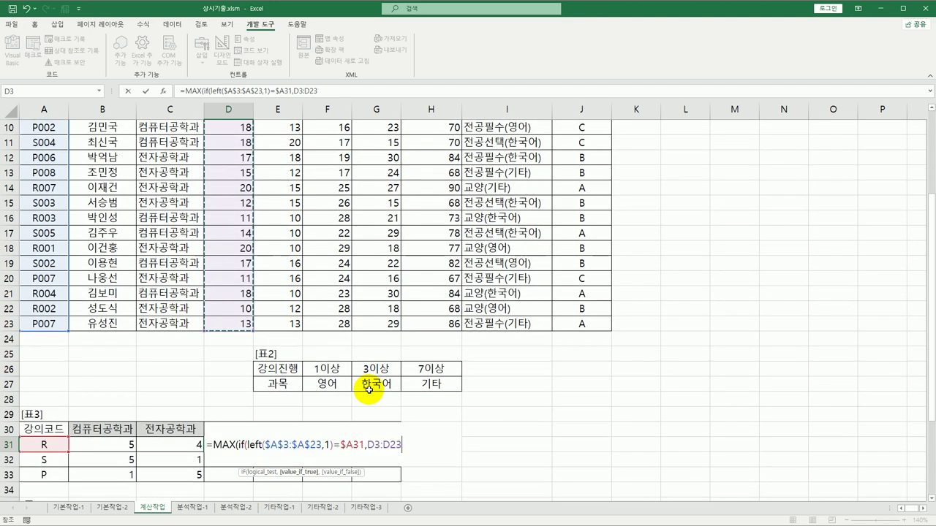
pyautogui.press('F4')
pyautogui.press('F4')
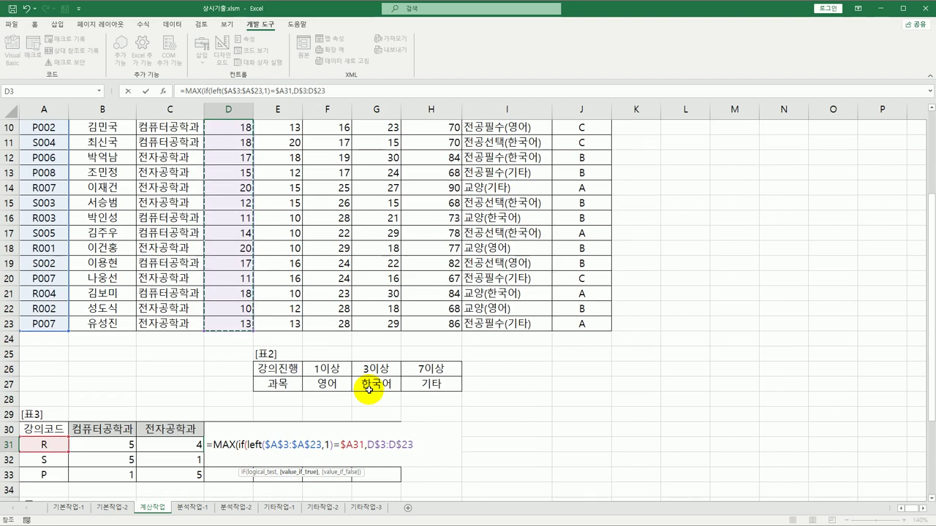
pyautogui.write('))')
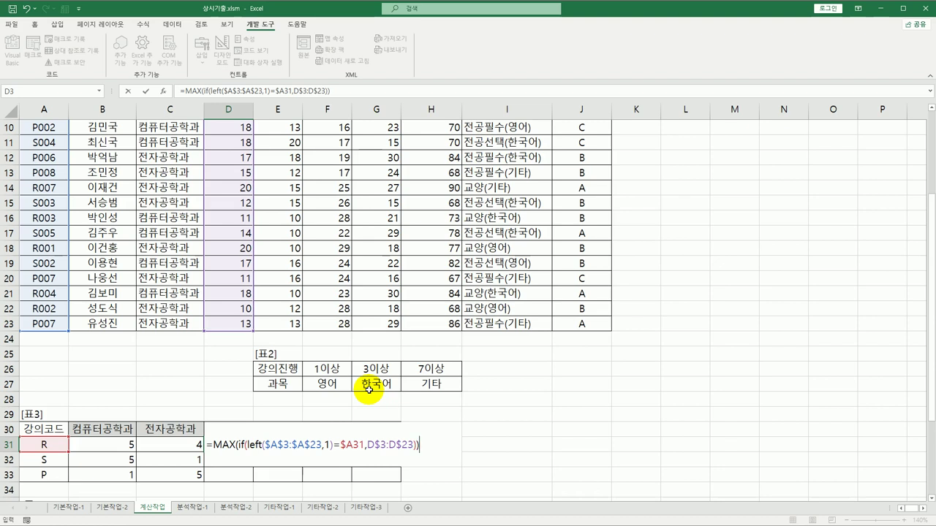
# Enter the D31 formula as an array formula and fill it over D31:G33.
pyautogui.hotkey('ctrl', 'shift', 'Return')
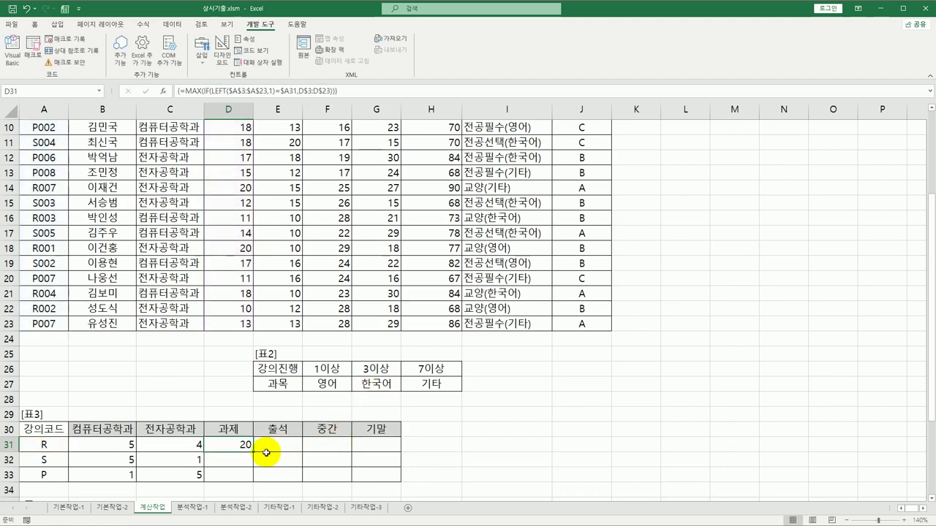
pyautogui.moveTo(253, 453); pyautogui.dragTo(382, 477)
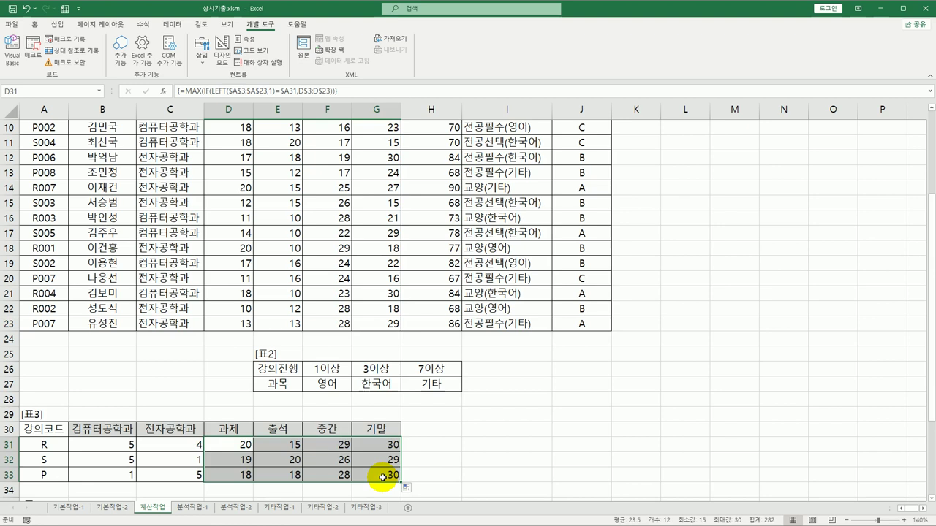
pyautogui.click(232, 448)
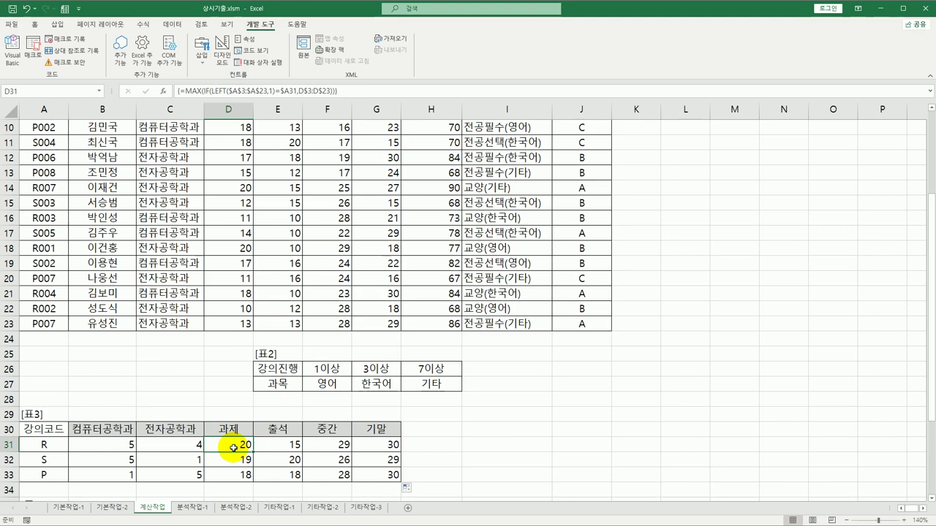
# Go to the 분석작업-1 sheet and select cell B4.
pyautogui.click(190, 507)
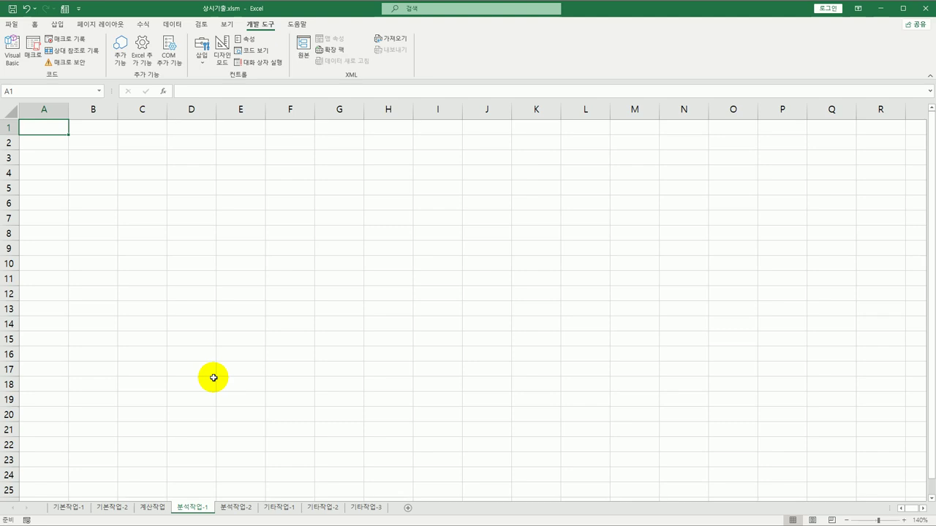
pyautogui.click(107, 175)
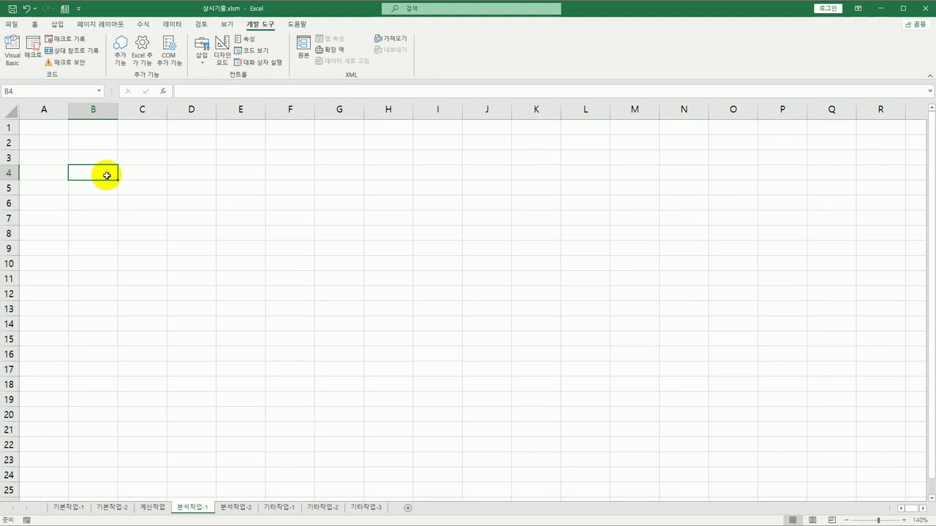
pyautogui.click(179, 24)
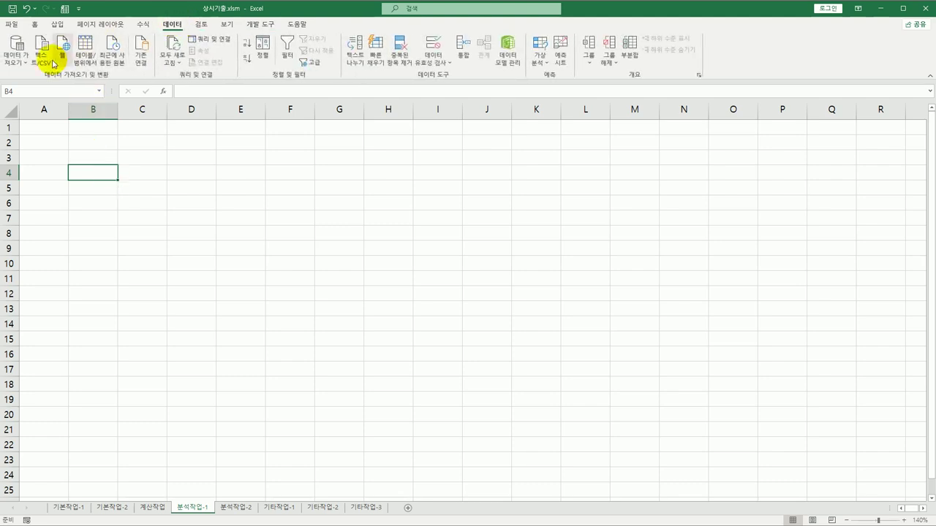
pyautogui.click(19, 62)
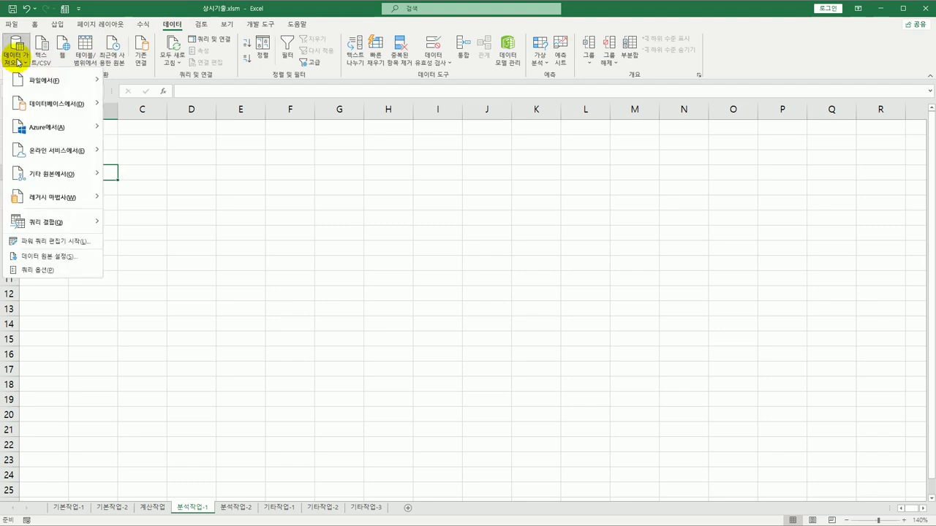
pyautogui.click(158, 15)
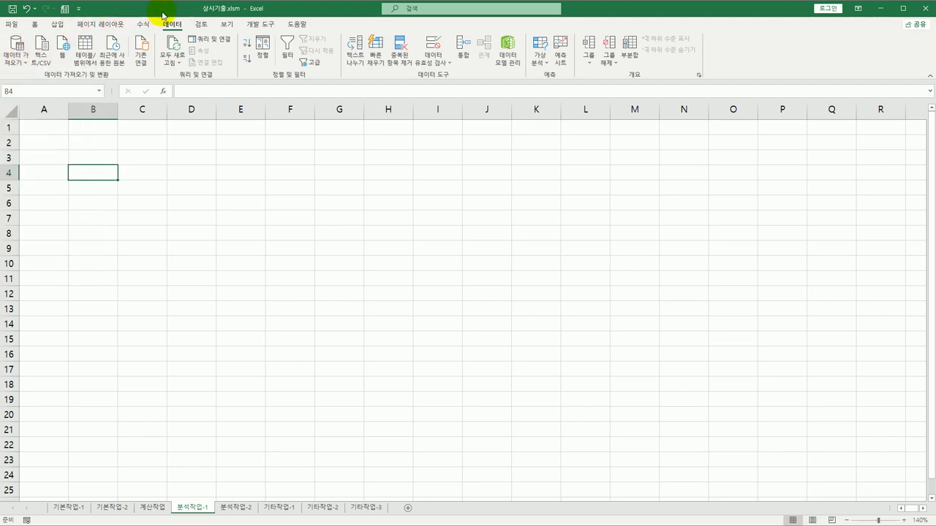
pyautogui.click(58, 25)
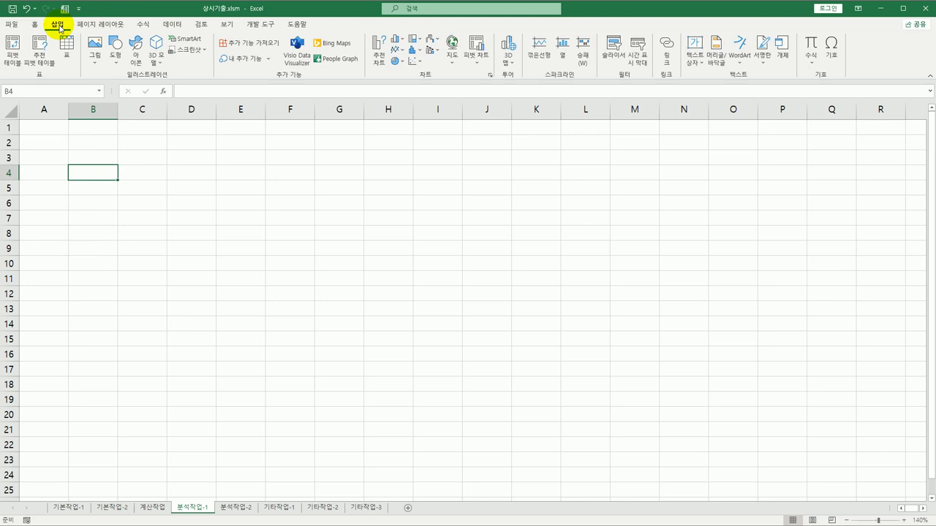
pyautogui.click(170, 24)
# Start a PivotTable at B4 of the existing sheet and choose an external data source for it.
pyautogui.click(57, 26)
pyautogui.click(12, 61)
pyautogui.moveTo(490, 117); pyautogui.dragTo(246, 148)
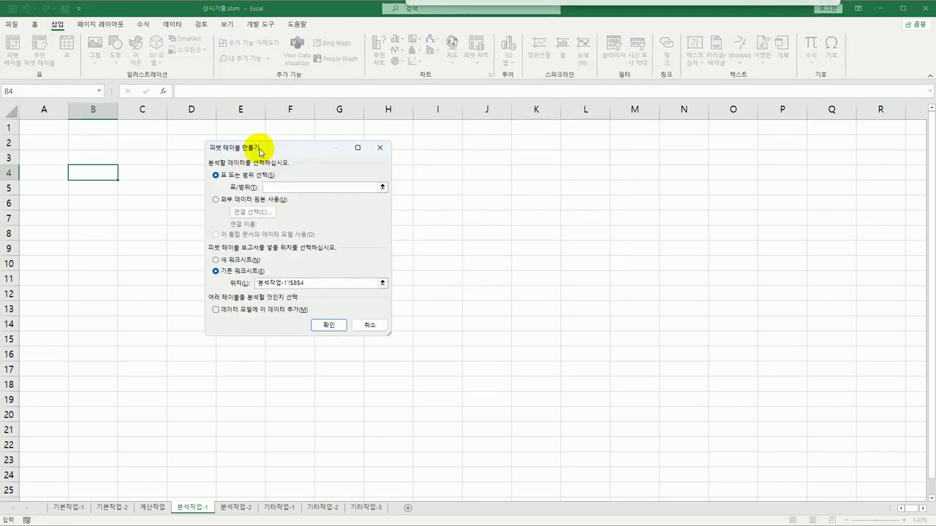
pyautogui.click(218, 200)
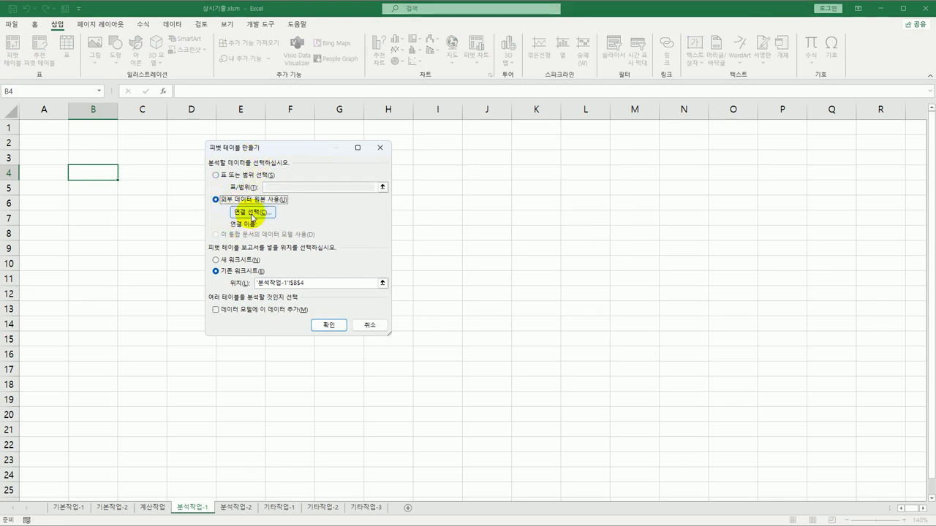
# Connect the PivotTable to DVD목록.accdb from C:, 컴활1급, 1권_스프레드시트, 상시기출문제, and create it.
pyautogui.click(252, 214)
pyautogui.click(212, 348)
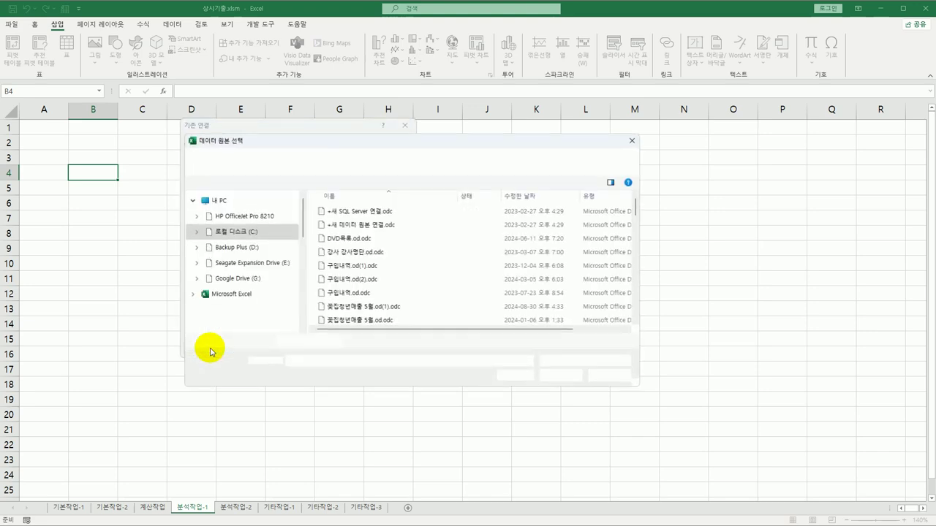
pyautogui.moveTo(284, 130); pyautogui.dragTo(237, 116)
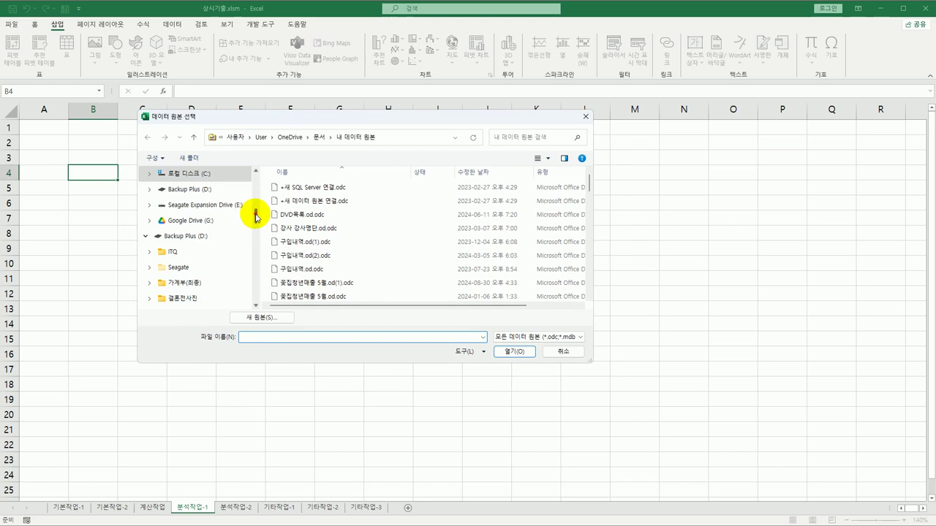
pyautogui.click(234, 176)
pyautogui.doubleClick(401, 280)
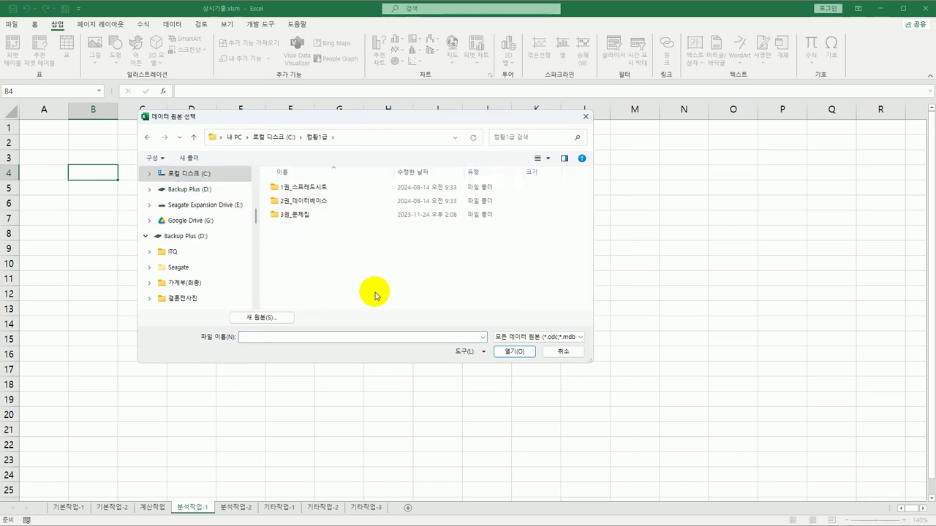
pyautogui.doubleClick(311, 189)
pyautogui.doubleClick(300, 215)
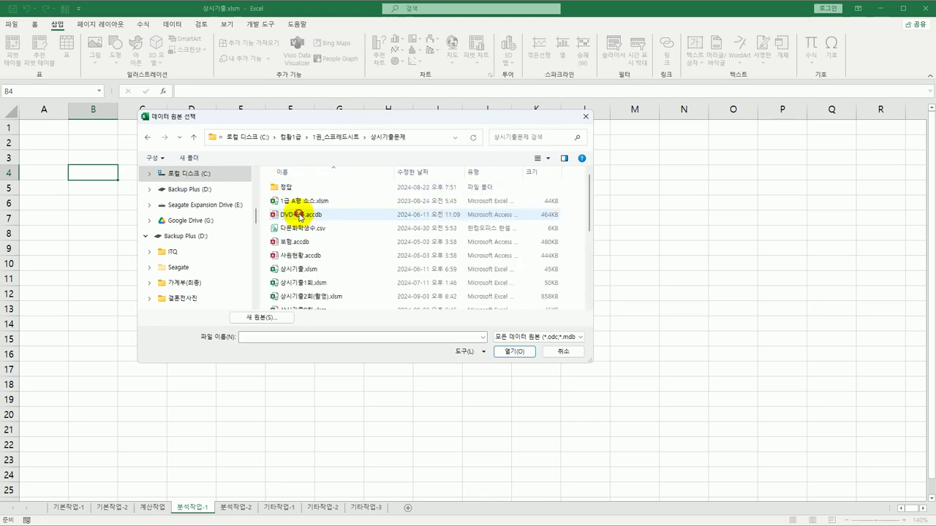
pyautogui.click(302, 215)
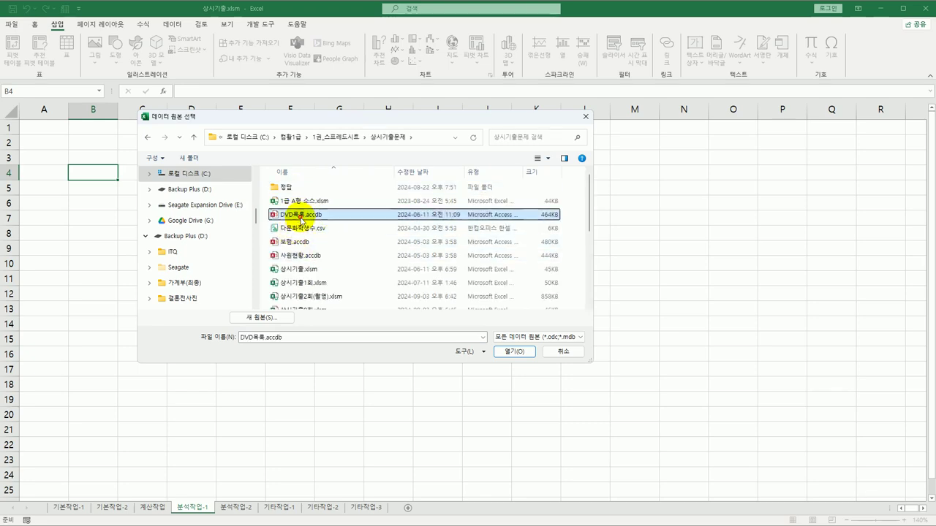
pyautogui.click(517, 351)
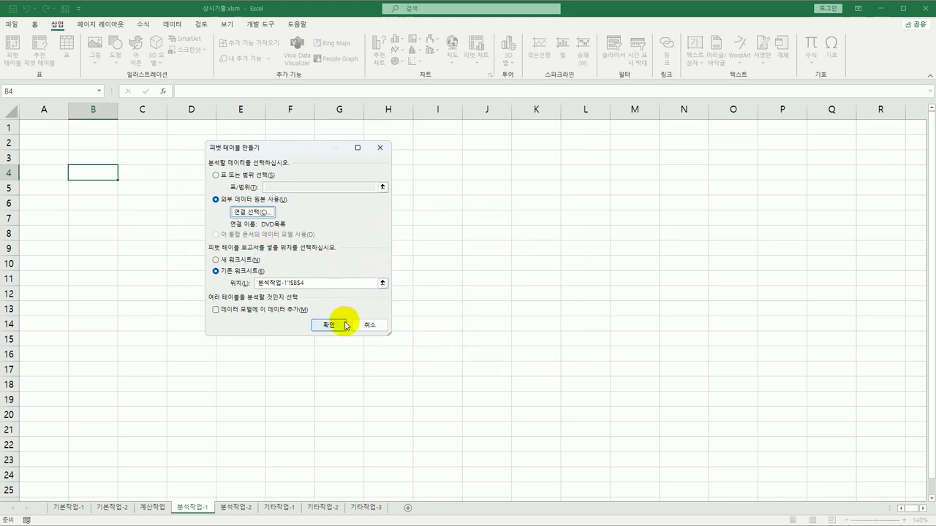
pyautogui.click(330, 326)
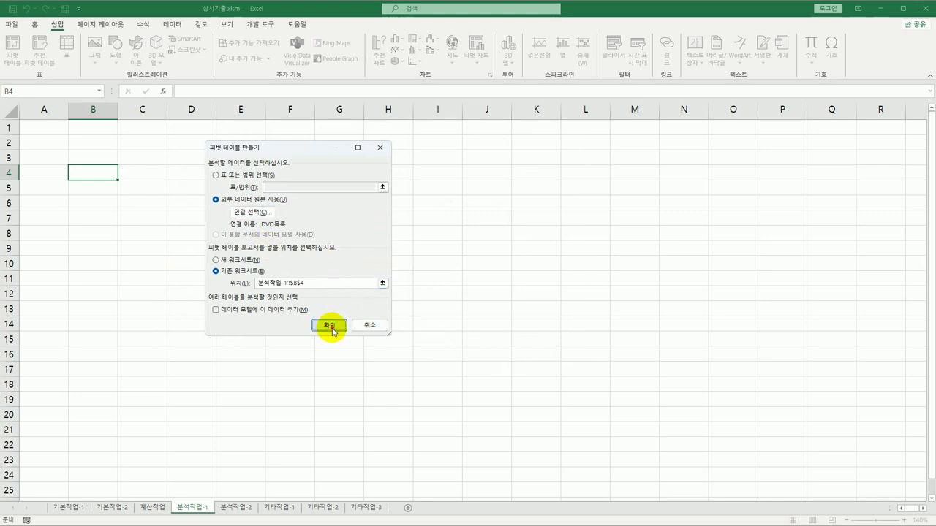
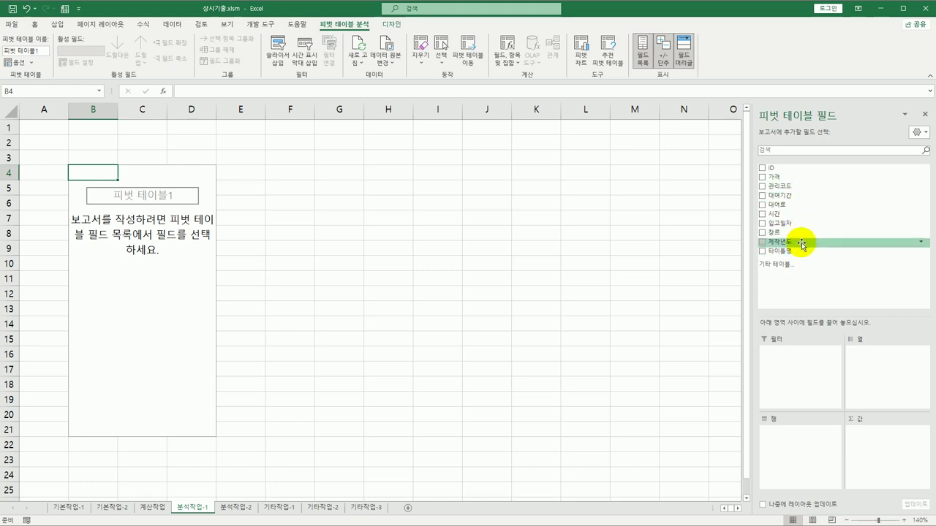
# Place the 제작년도 field in the PivotTable's 필터 area.
pyautogui.moveTo(802, 243); pyautogui.dragTo(802, 373)
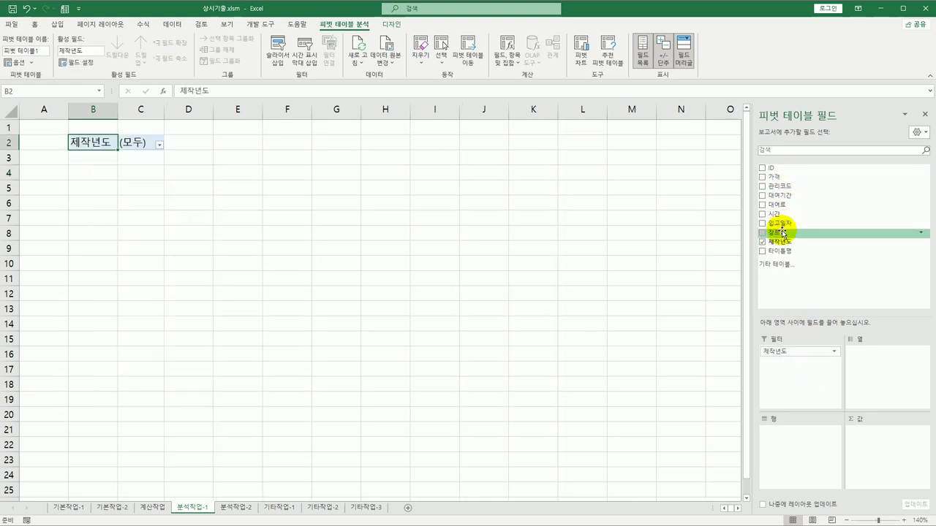
# Place 장르 in the pivot table's rows, 입고일자 in its columns, and 타이틀명 and 시간 in its values.
pyautogui.moveTo(779, 232); pyautogui.dragTo(784, 462)
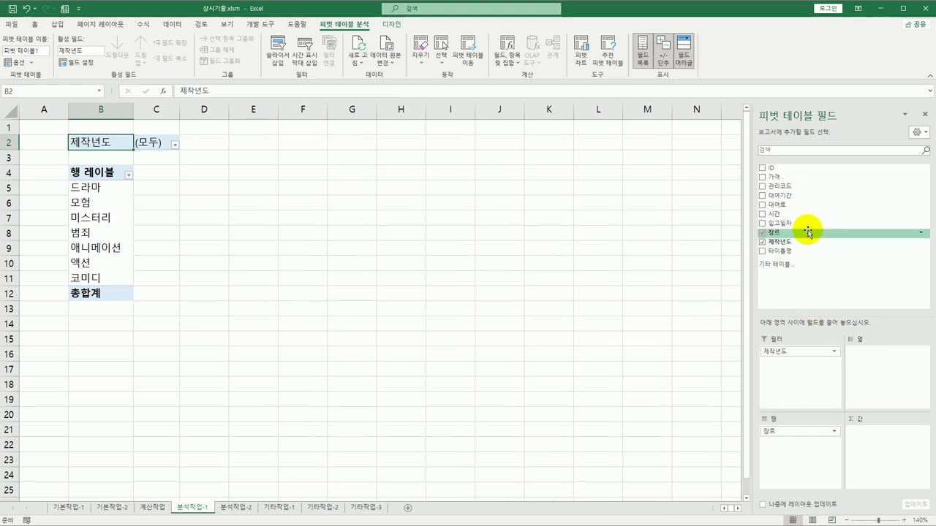
pyautogui.moveTo(801, 224); pyautogui.dragTo(871, 361)
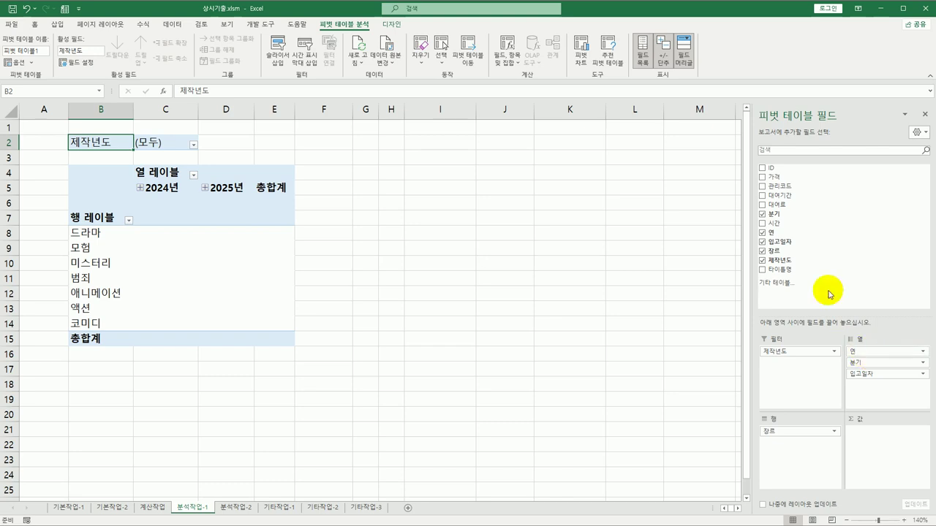
pyautogui.moveTo(794, 269); pyautogui.dragTo(868, 433)
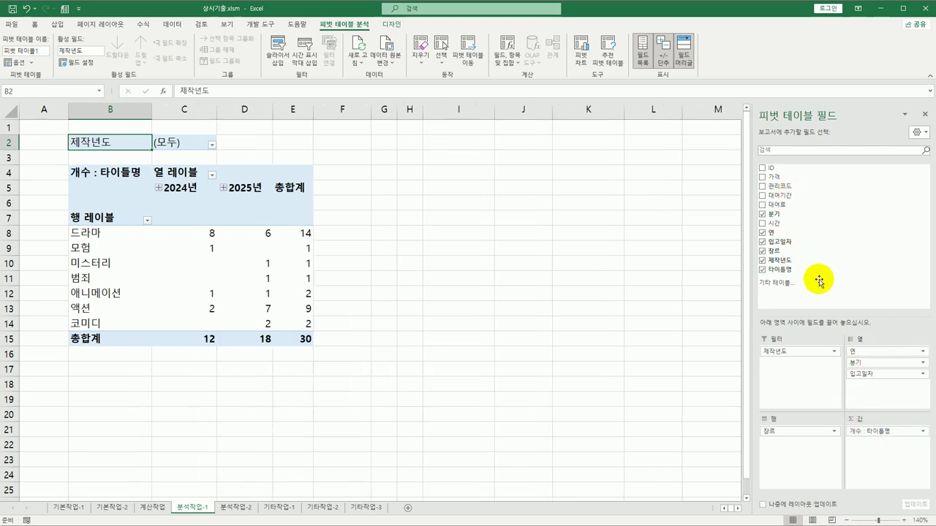
pyautogui.moveTo(800, 223); pyautogui.dragTo(867, 449)
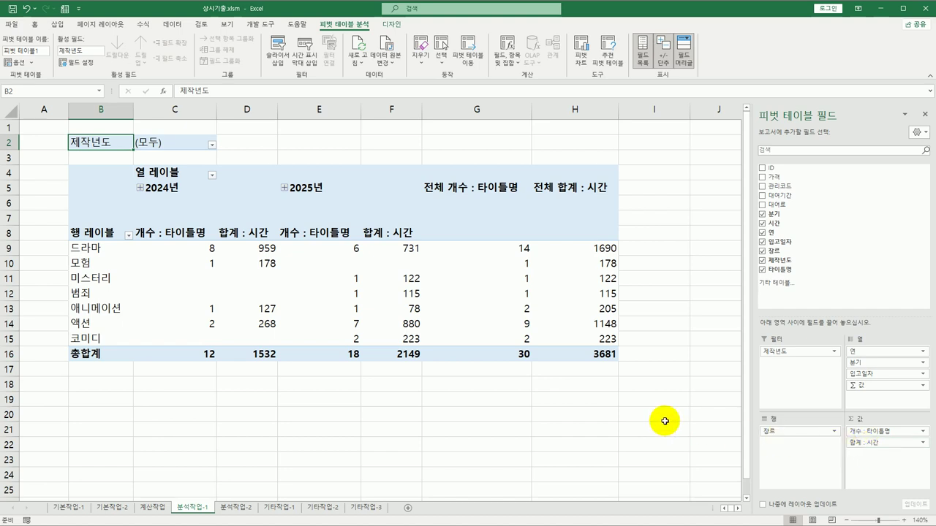
# Change the pivot table's report layout to outline form (개요 형식).
pyautogui.click(393, 28)
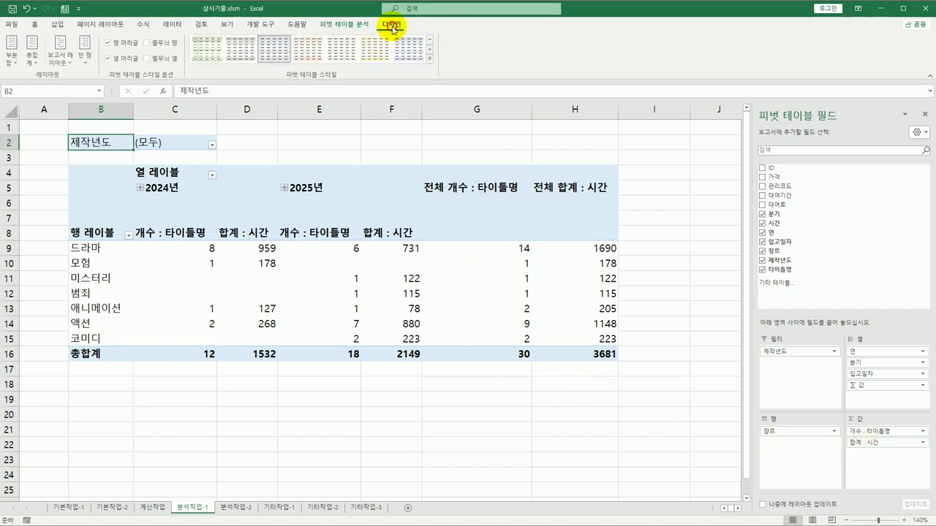
pyautogui.click(57, 58)
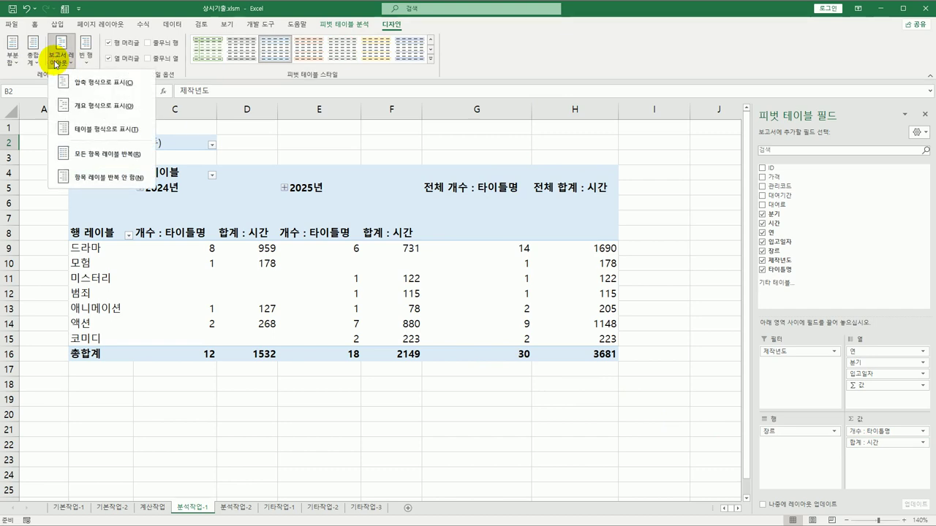
pyautogui.click(79, 106)
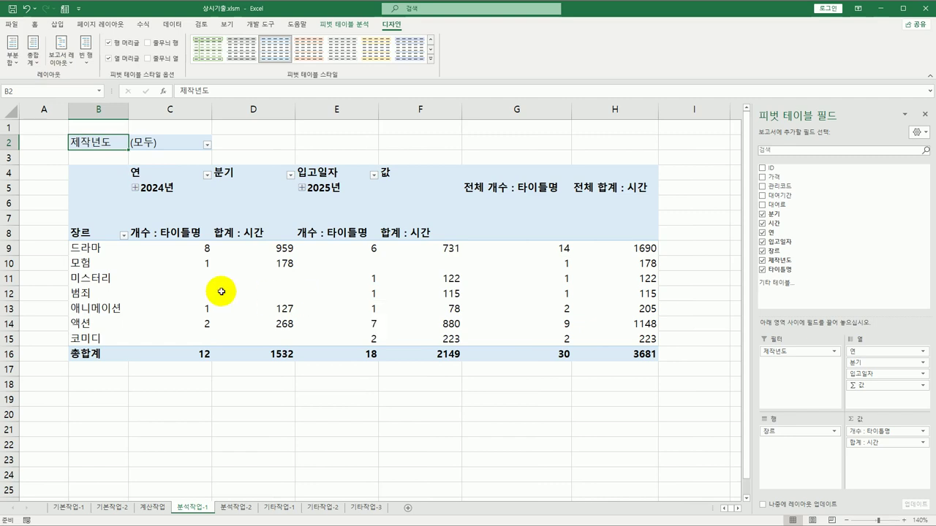
pyautogui.click(155, 188)
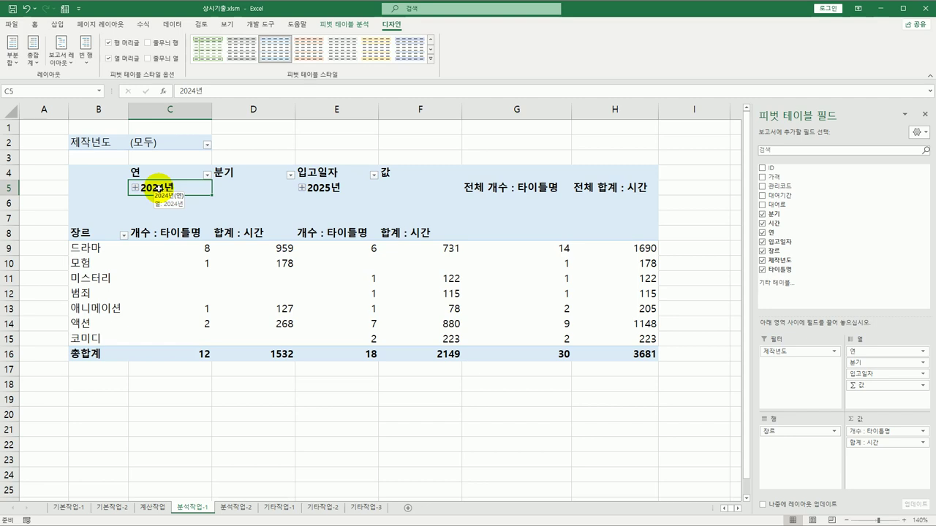
pyautogui.rightClick(185, 191)
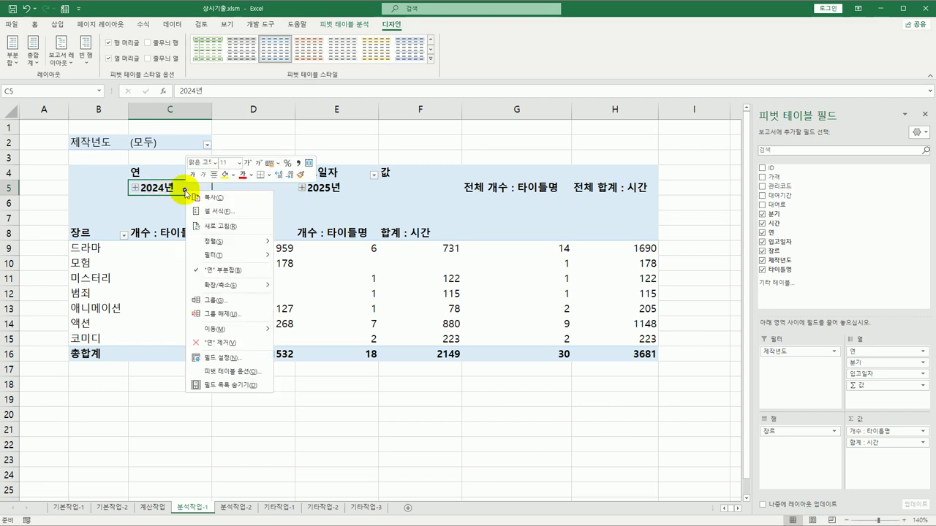
pyautogui.click(225, 313)
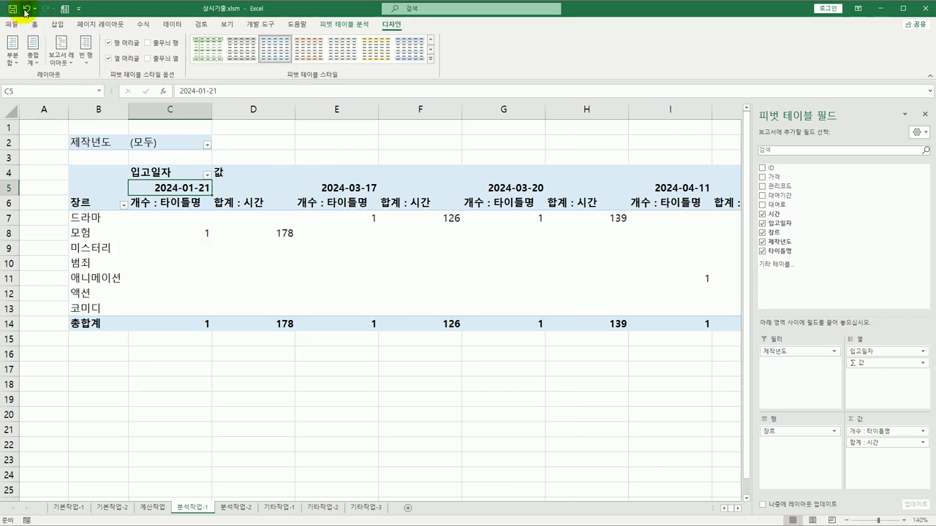
pyautogui.click(26, 9)
# Group the pivot table's 입고일자 column dates by year (연) only, excluding months and quarters.
pyautogui.rightClick(173, 187)
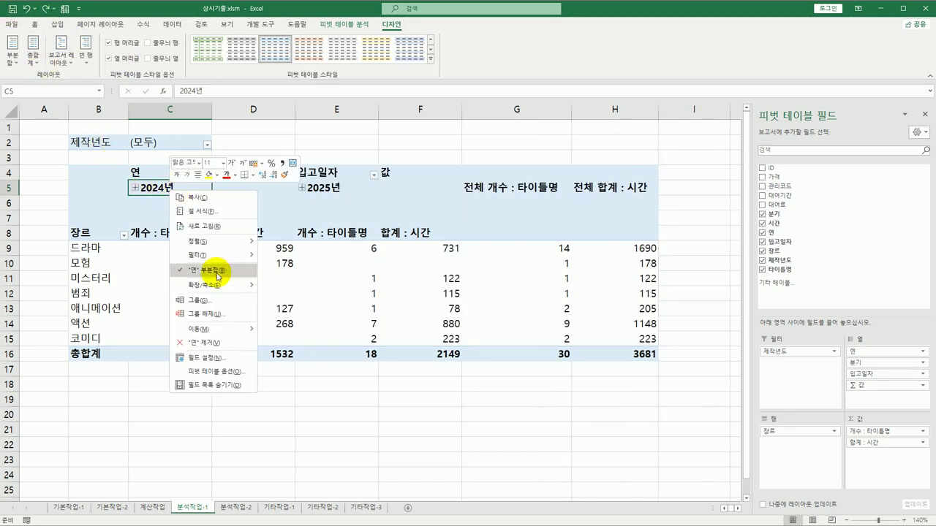
pyautogui.click(217, 302)
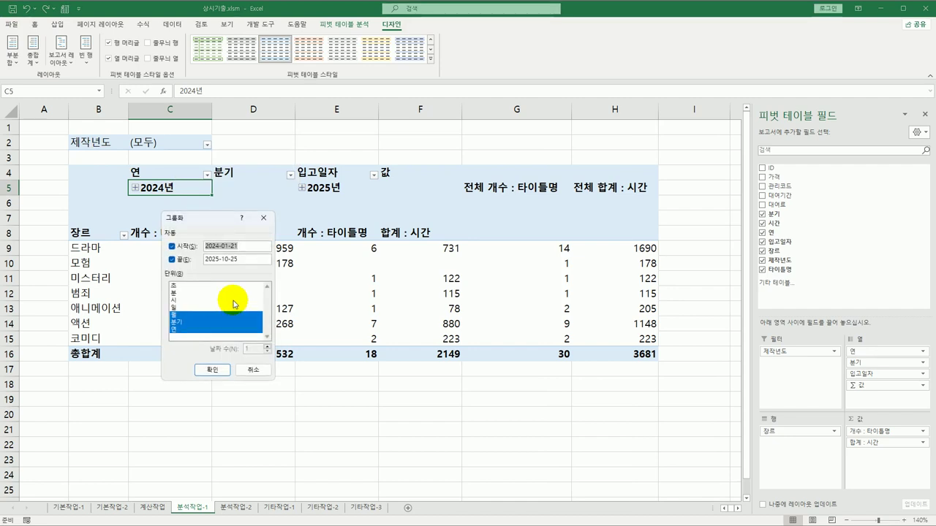
pyautogui.click(191, 316)
pyautogui.click(191, 321)
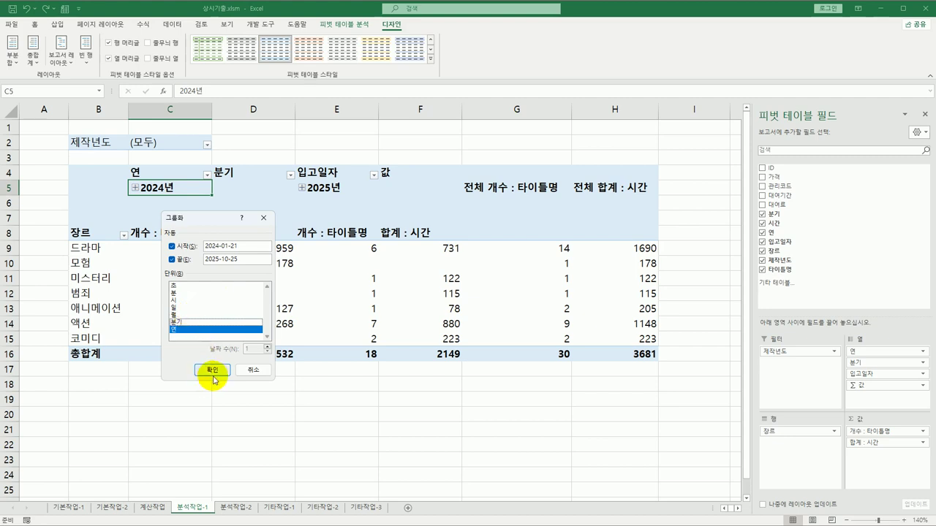
pyautogui.click(212, 370)
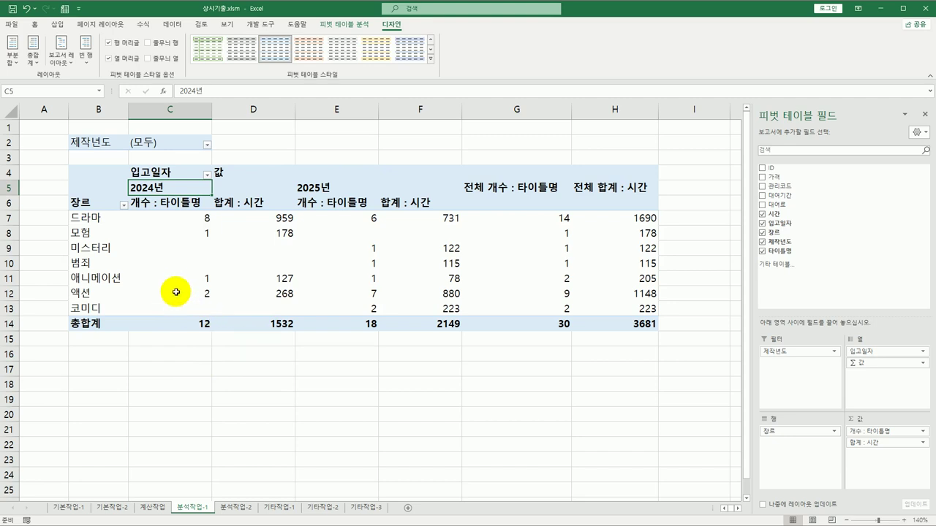
# Sort the pivot table's 장르 row items in descending text order.
pyautogui.click(113, 204)
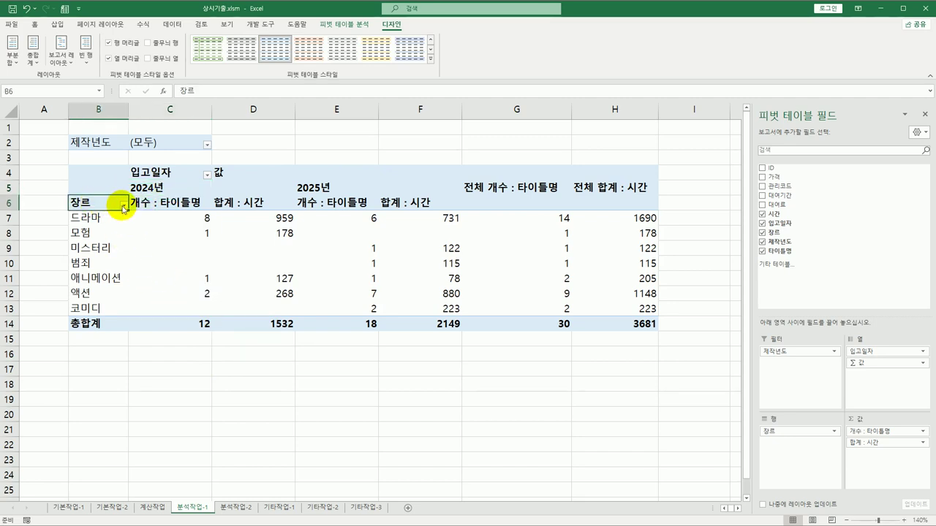
pyautogui.click(124, 206)
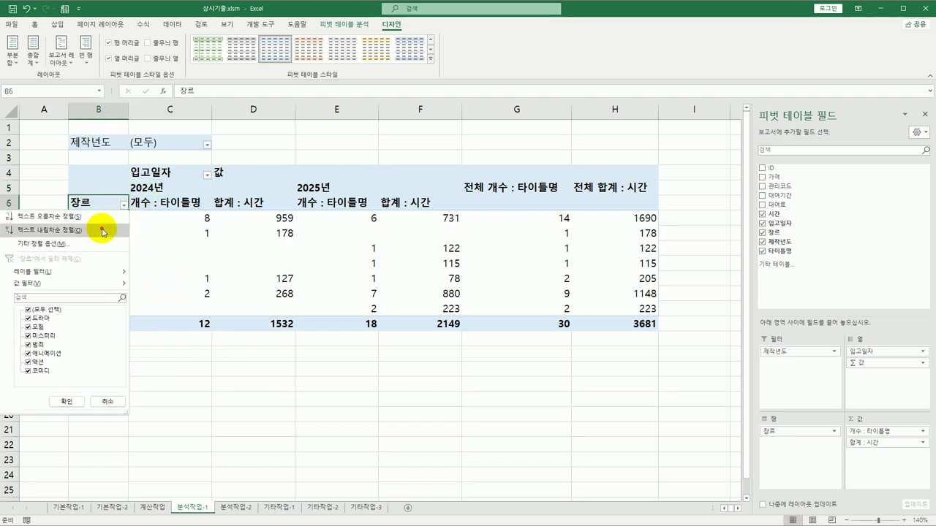
pyautogui.click(43, 229)
# Set the pivot table to show grand totals for columns only (열의 총합계만 설정).
pyautogui.moveTo(191, 247)
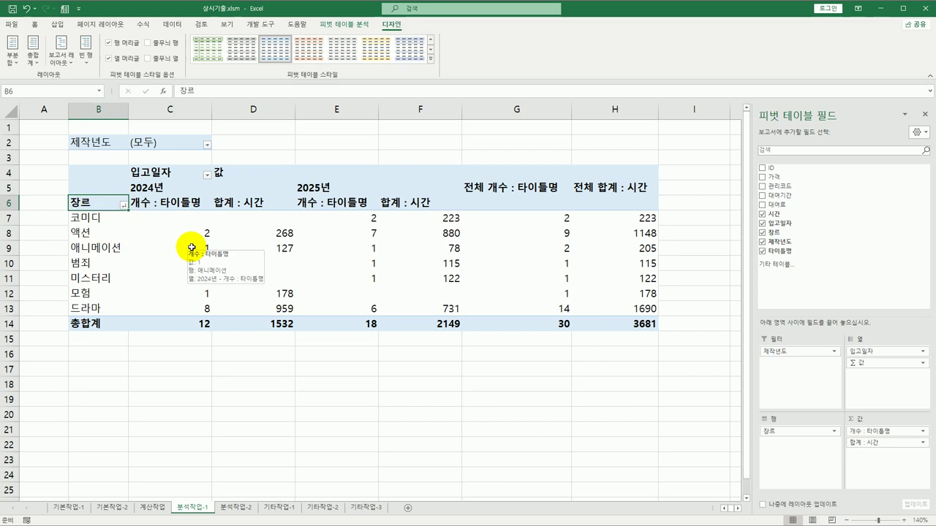
pyautogui.click(32, 61)
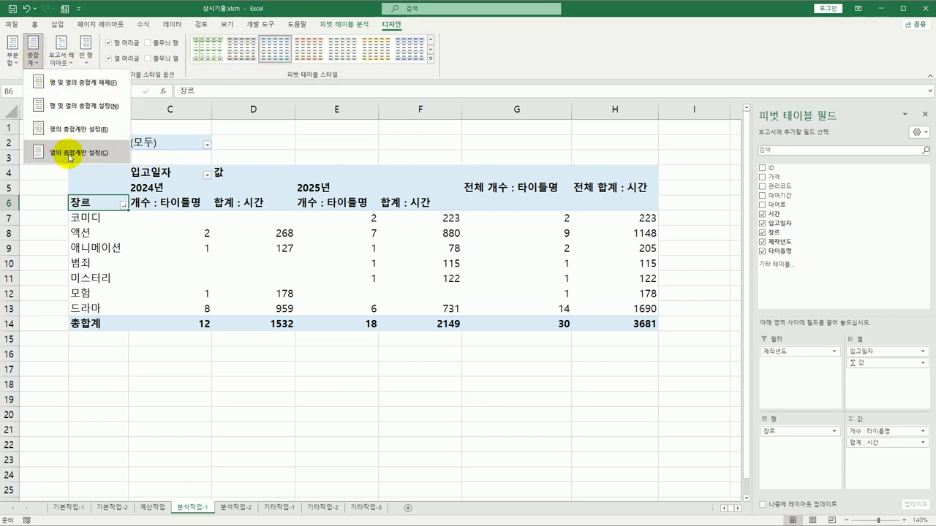
pyautogui.click(70, 155)
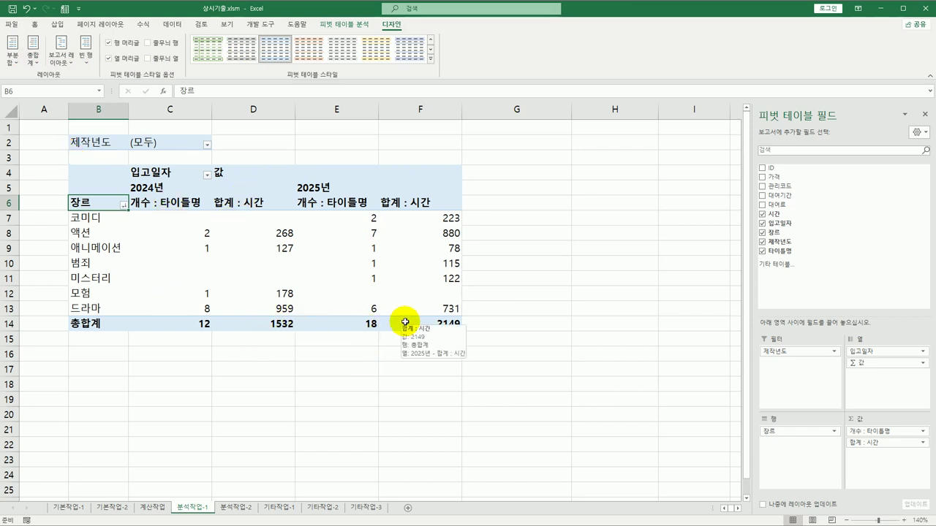
# Summarize the 시간 value field by average (평균) and format it as a number with 1 decimal place.
pyautogui.click(239, 207)
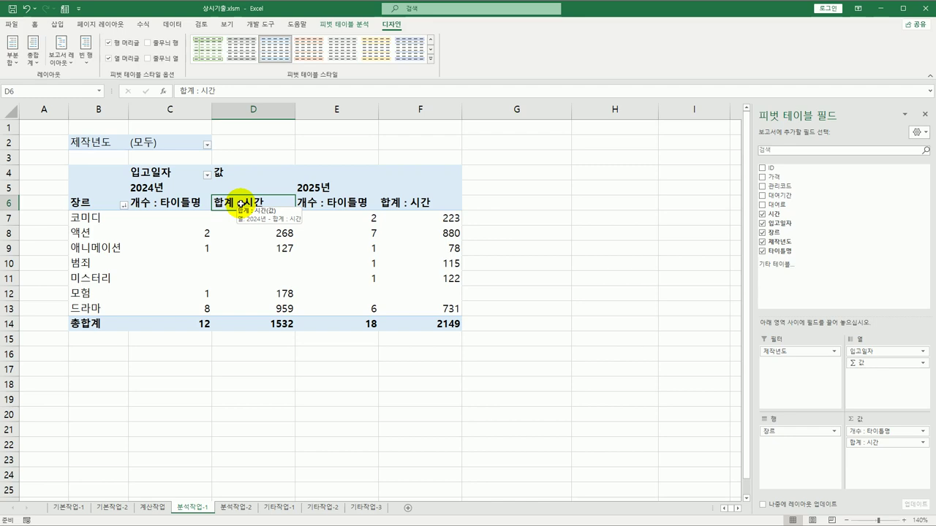
pyautogui.doubleClick(238, 207)
pyautogui.click(228, 264)
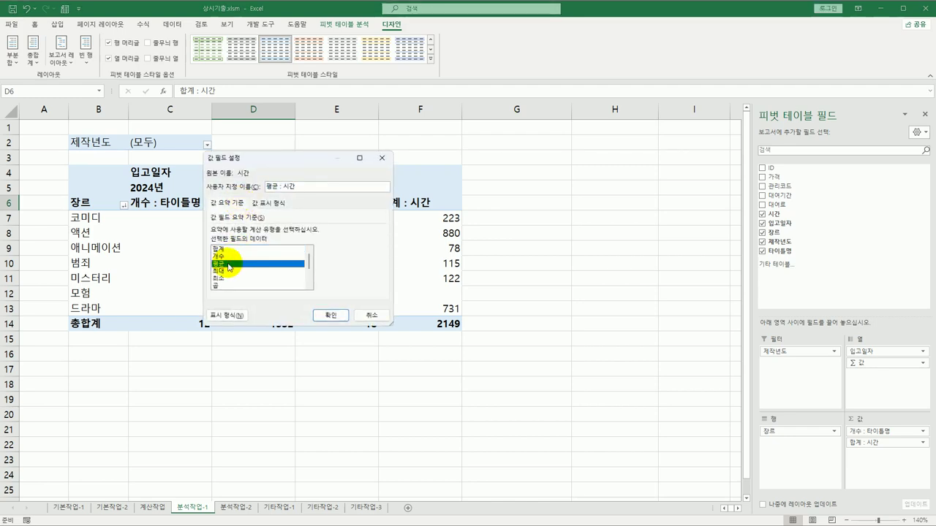
pyautogui.click(225, 315)
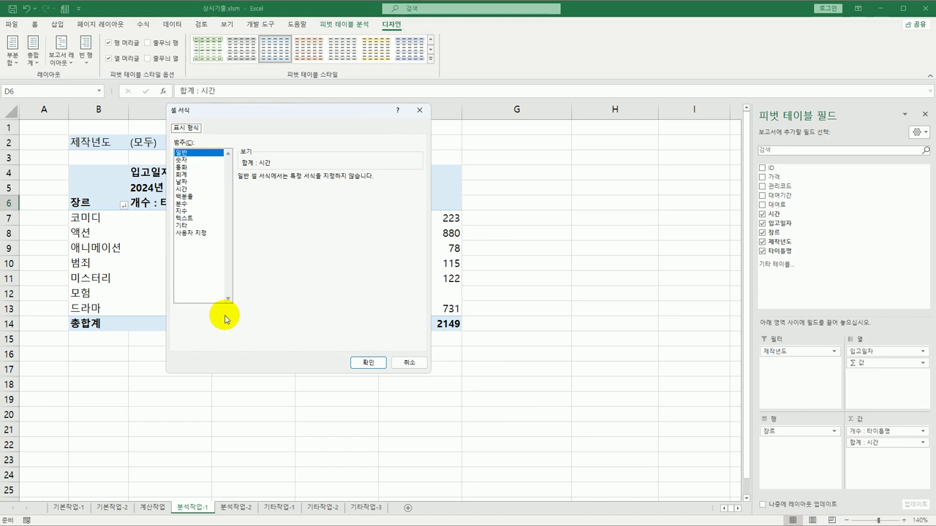
pyautogui.click(201, 161)
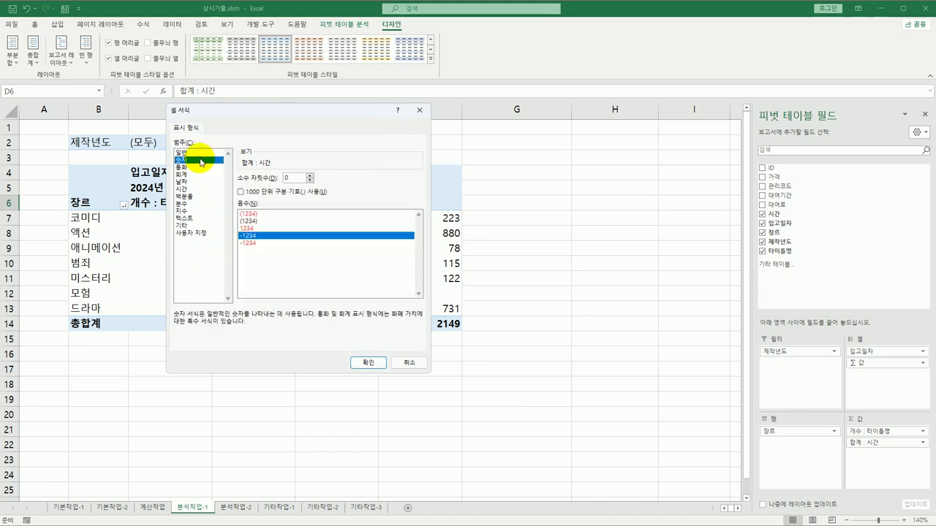
pyautogui.click(310, 175)
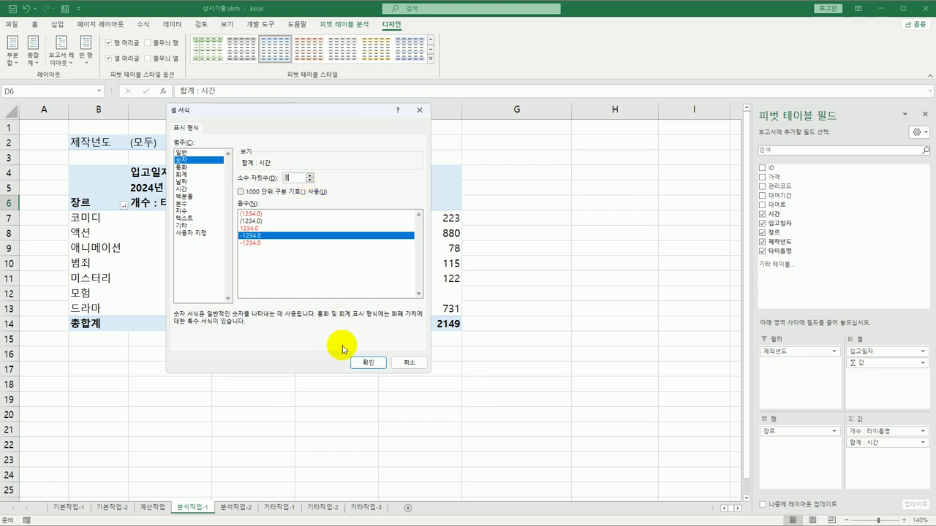
pyautogui.click(366, 361)
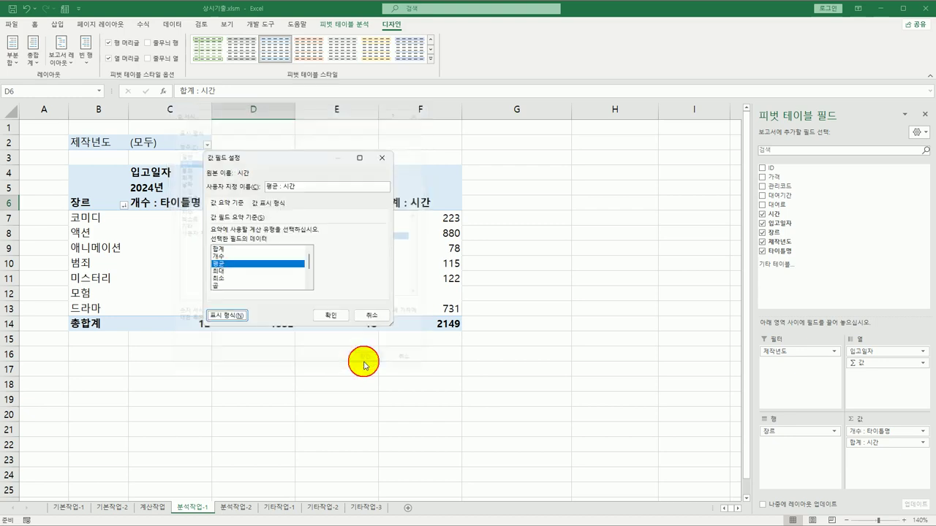
pyautogui.click(330, 316)
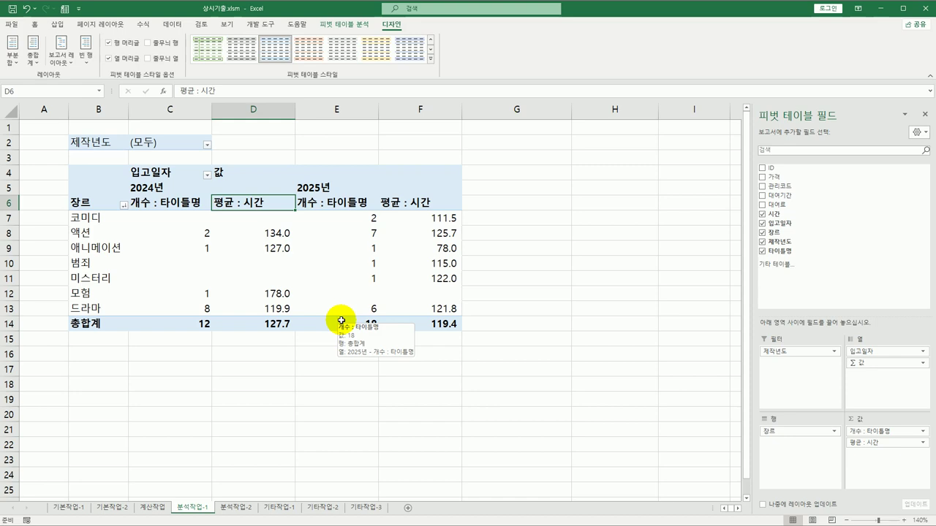
# On the 분석작업-2 sheet, start a data validation rule for the 판매가 cells C14:C19 with custom (사용자 지정) criteria.
pyautogui.click(241, 509)
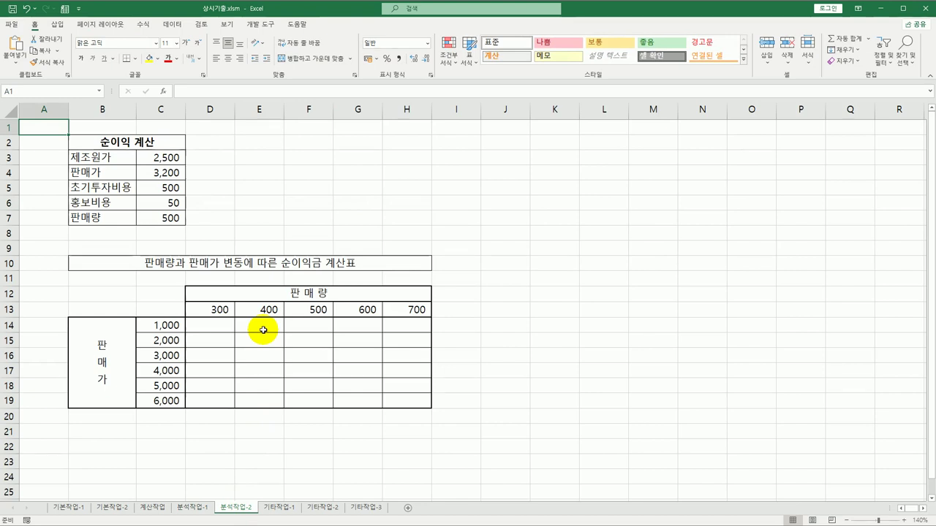
pyautogui.moveTo(163, 326); pyautogui.dragTo(156, 401)
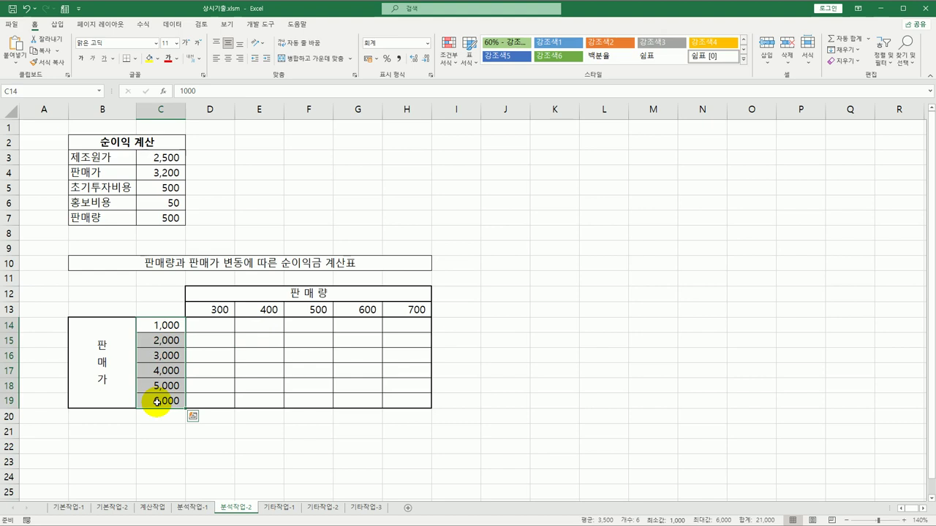
pyautogui.click(173, 24)
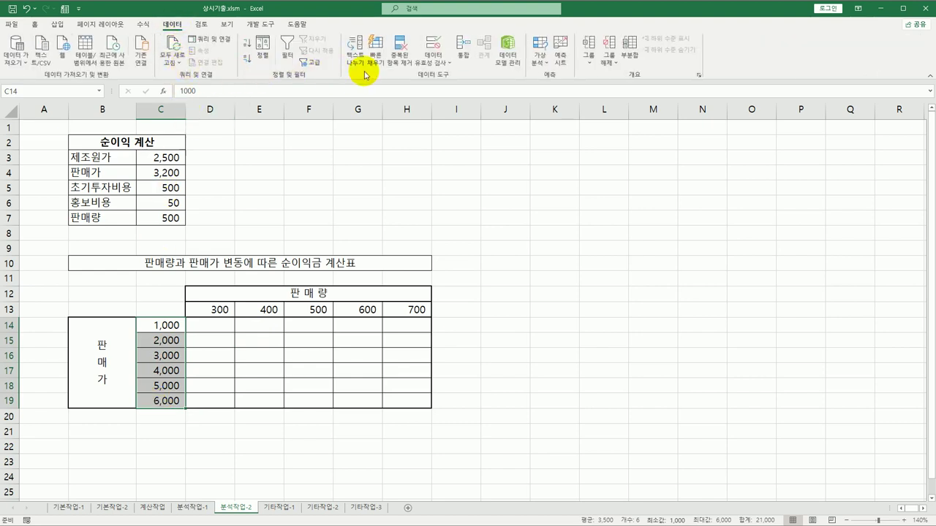
pyautogui.click(433, 62)
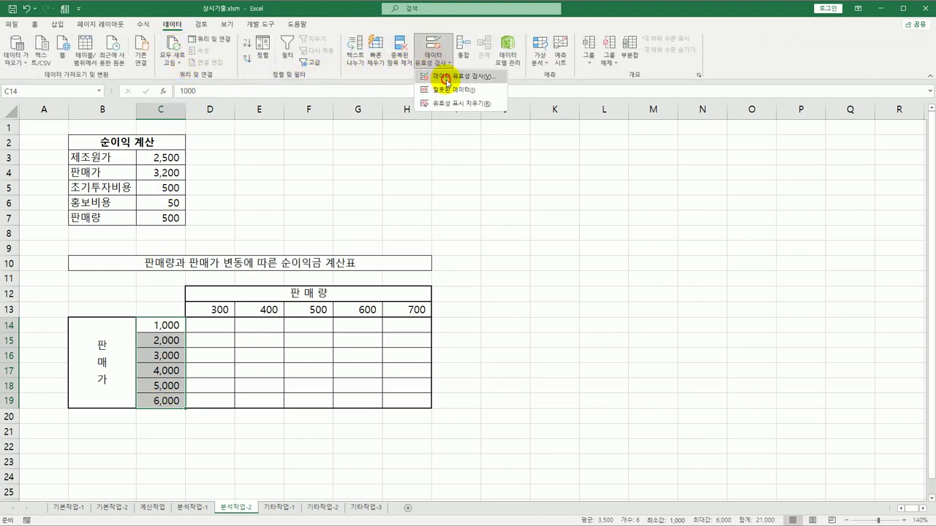
pyautogui.click(446, 76)
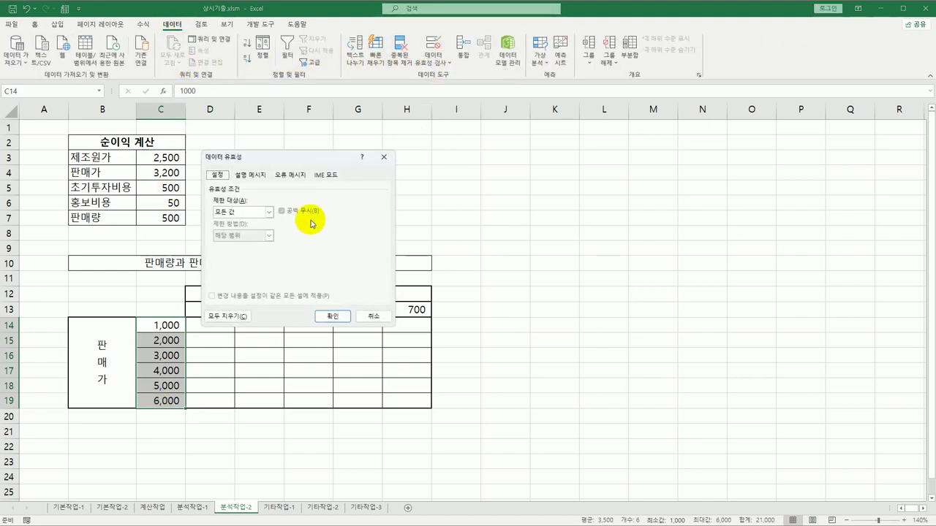
pyautogui.click(269, 212)
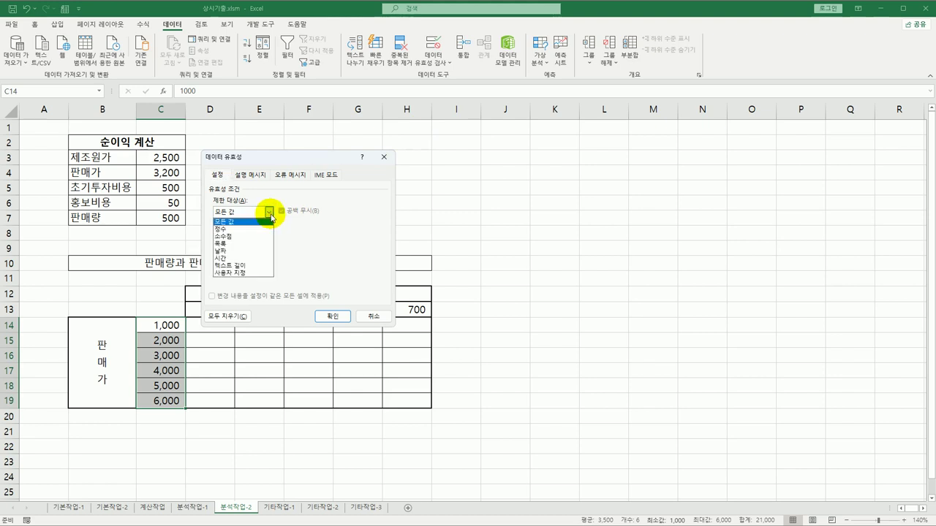
pyautogui.click(249, 273)
# Set the custom validation formula to =mod(C14,1000)=0, so only multiples of 1000 are accepted.
pyautogui.click(245, 261)
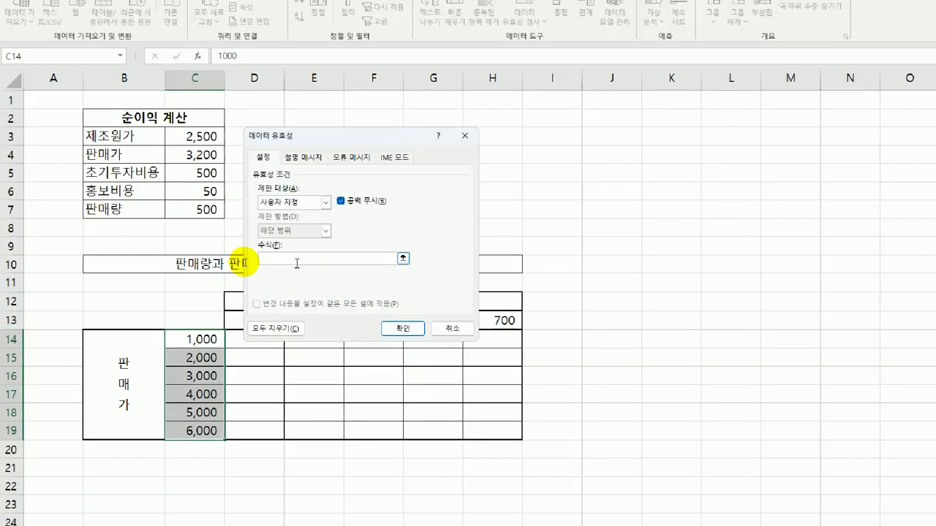
pyautogui.write('=')
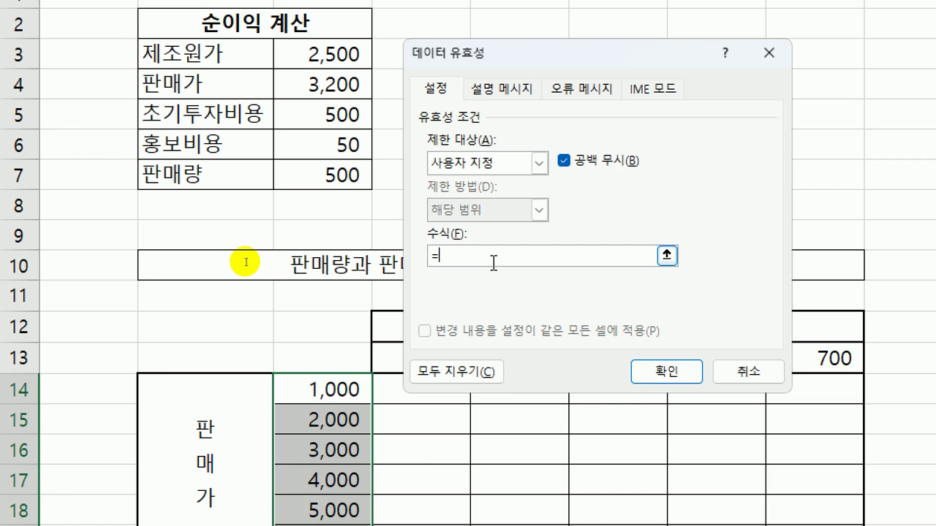
pyautogui.write('mod(')
pyautogui.click(347, 389)
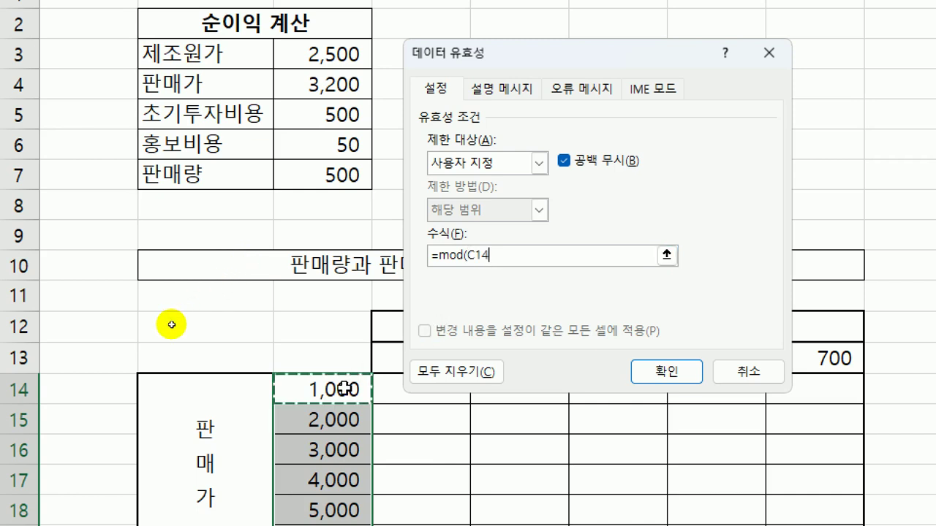
pyautogui.write(',1000')
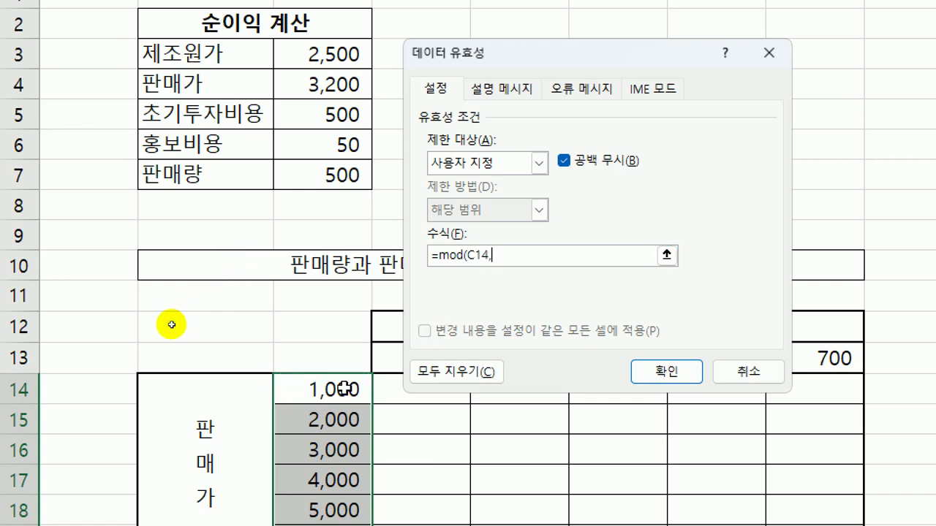
pyautogui.write(')=0')
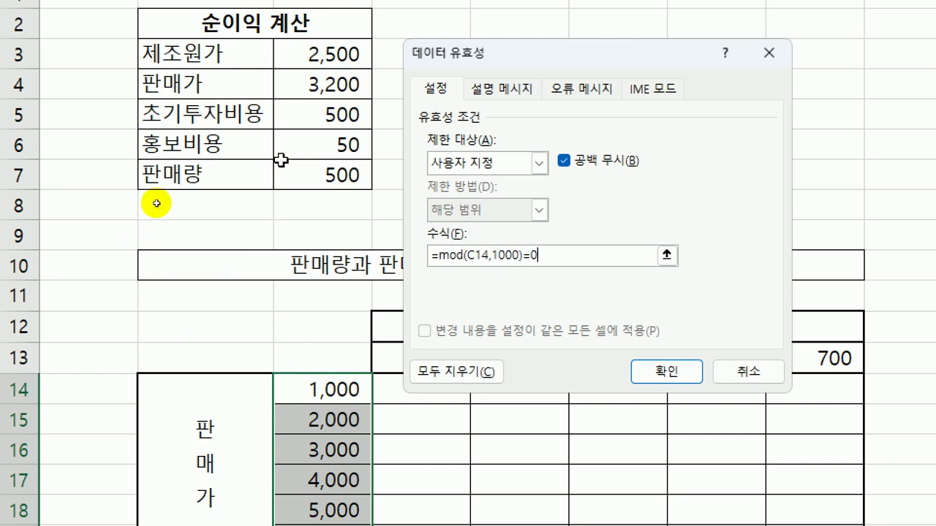
# Add an input message (설명 메시지) to the validation rule with title "판매가 입력" and text "1000 단위 입력".
pyautogui.moveTo(473, 81); pyautogui.dragTo(235, 80)
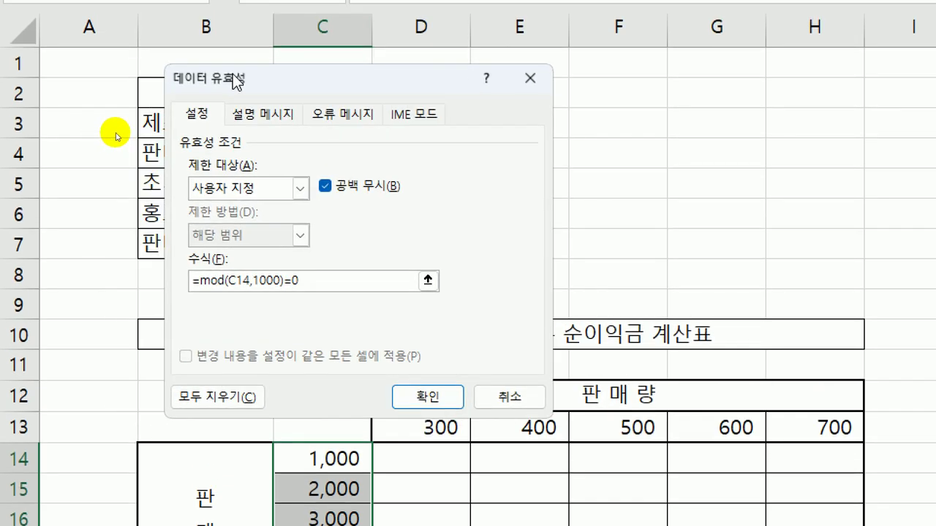
pyautogui.click(263, 114)
pyautogui.click(266, 220)
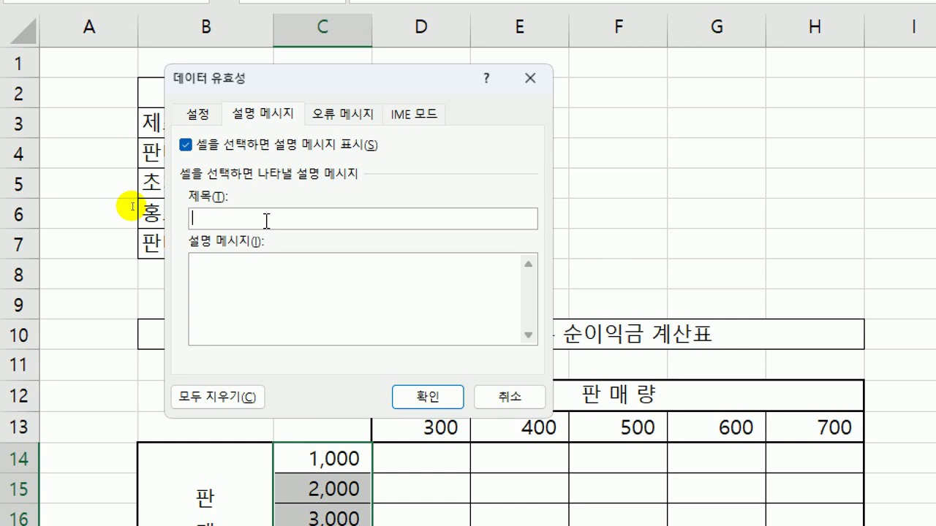
pyautogui.write('ㅂ')
pyautogui.press('BackSpace')
pyautogui.write('편매가 입력')
pyautogui.press('Tab')
pyautogui.write('1000')
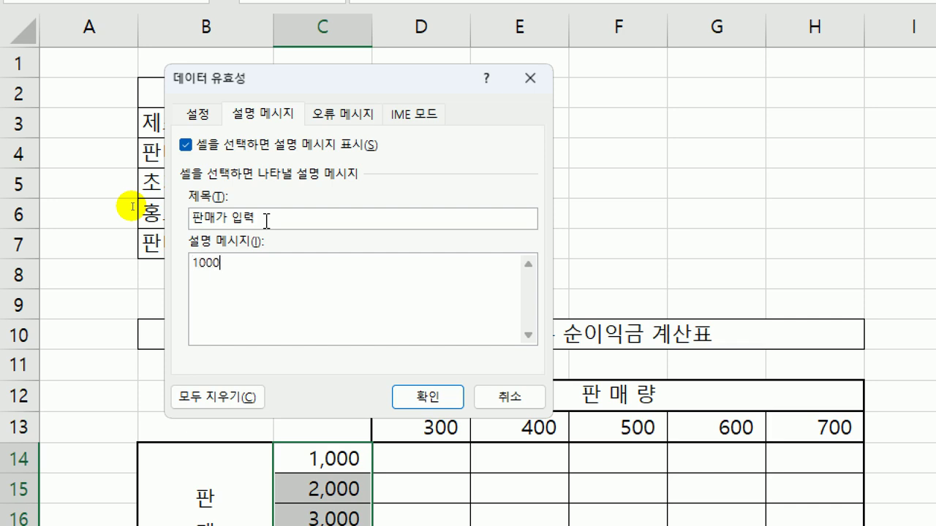
pyautogui.write(' 단위 입력')
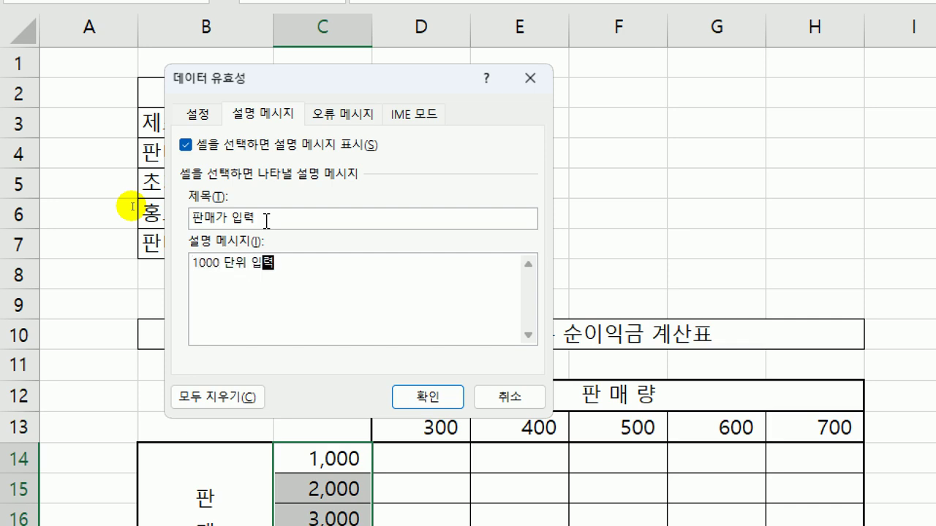
# Add an error message titled "입력오류" with the text "1000단위로 입력하세요." and apply the validation rule.
pyautogui.click(322, 118)
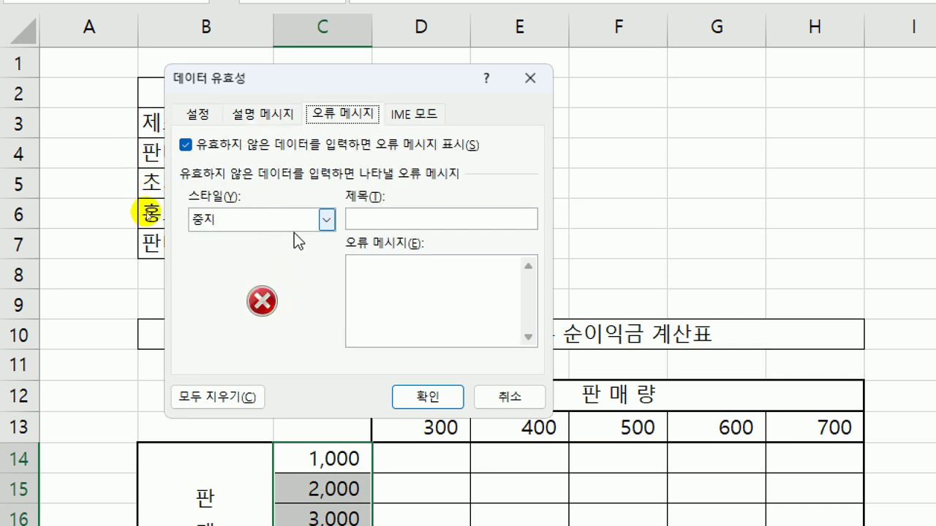
pyautogui.click(375, 219)
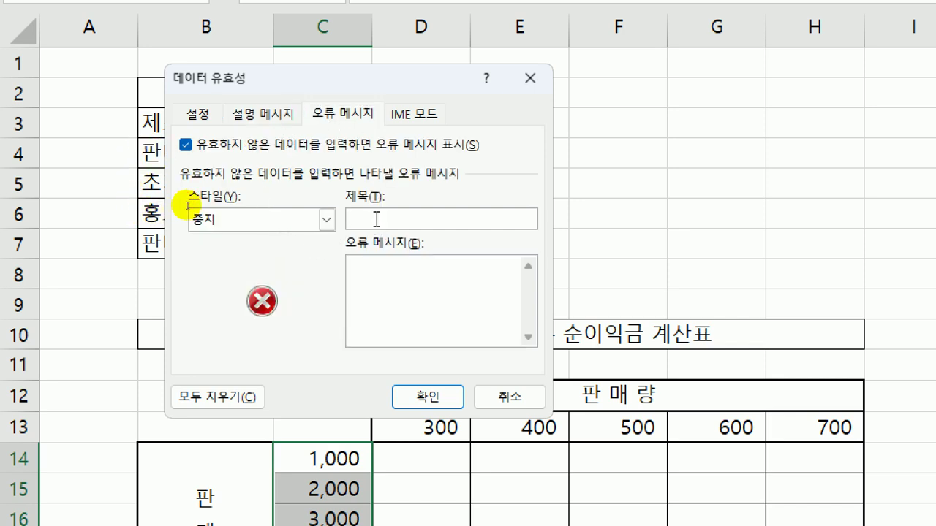
pyautogui.write('입력오류')
pyautogui.press('Tab')
pyautogui.write('1000 다')
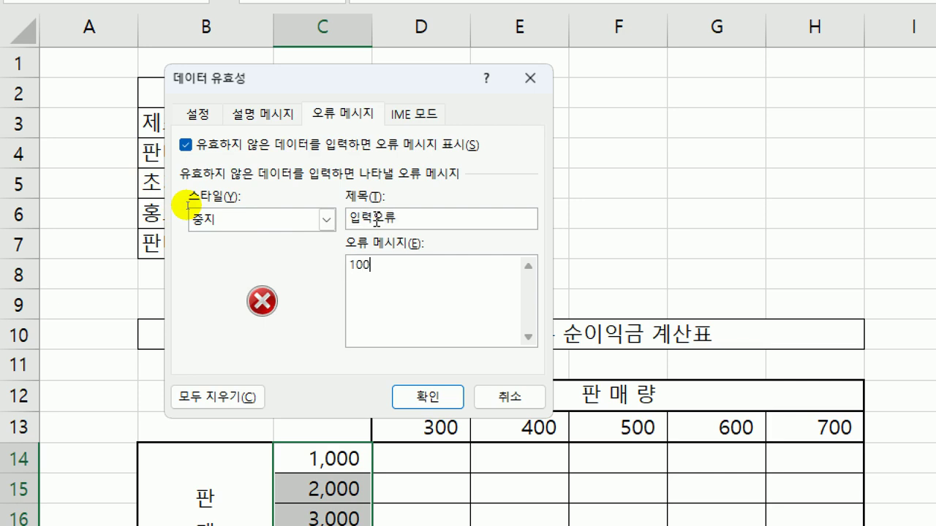
pyautogui.press('BackSpace')
pyautogui.press('BackSpace')
pyautogui.write('단위로 입력하세요.')
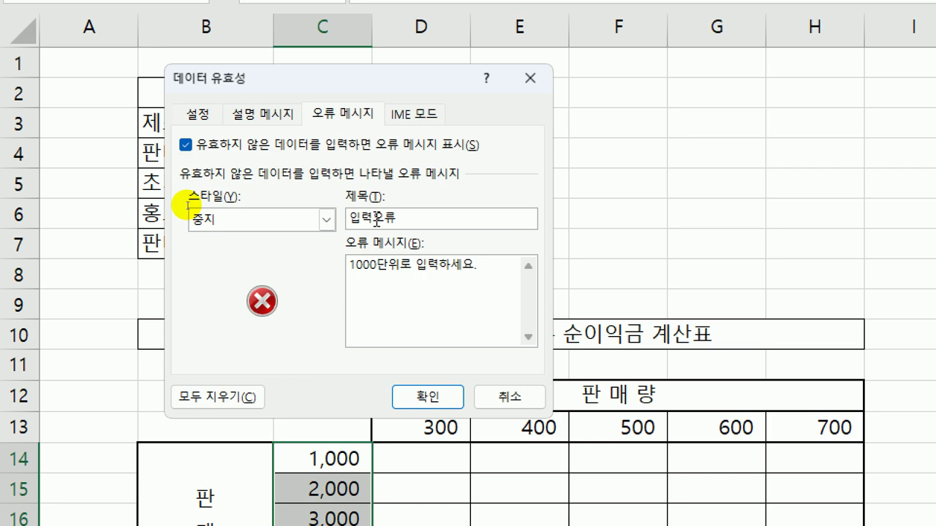
pyautogui.press('Return')
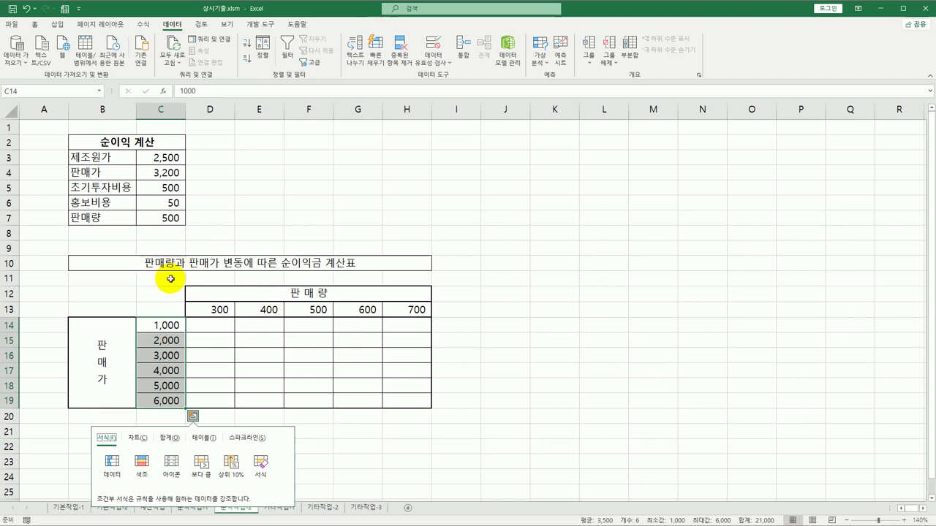
pyautogui.click(331, 422)
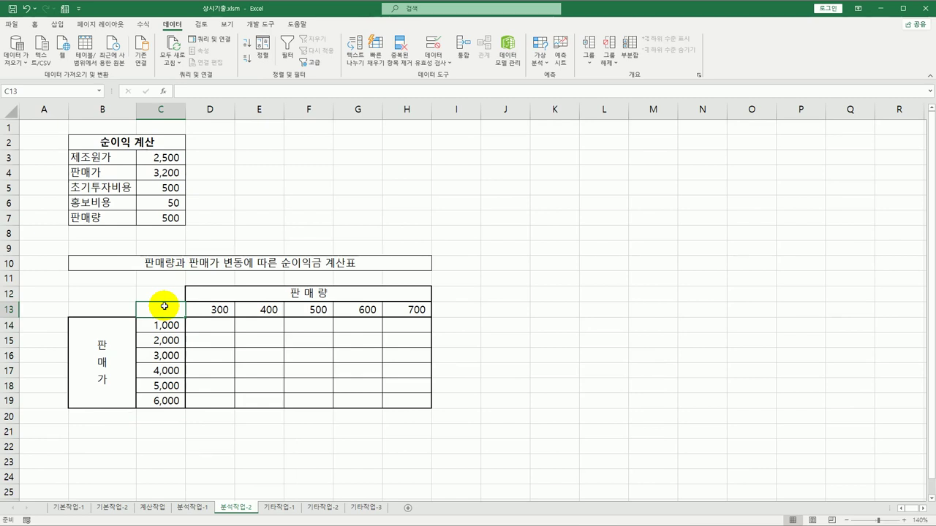
pyautogui.click(203, 326)
pyautogui.moveTo(356, 378); pyautogui.dragTo(392, 399)
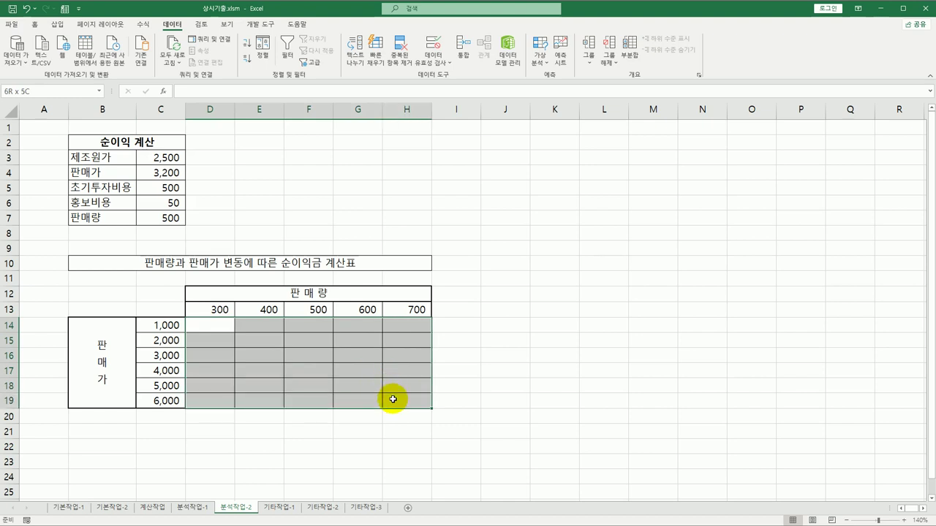
# Enter the net profit formula =(C4-C3)*C7-C5-C6 in cell C13, the corner of the 순이익금 계산표.
pyautogui.click(161, 309)
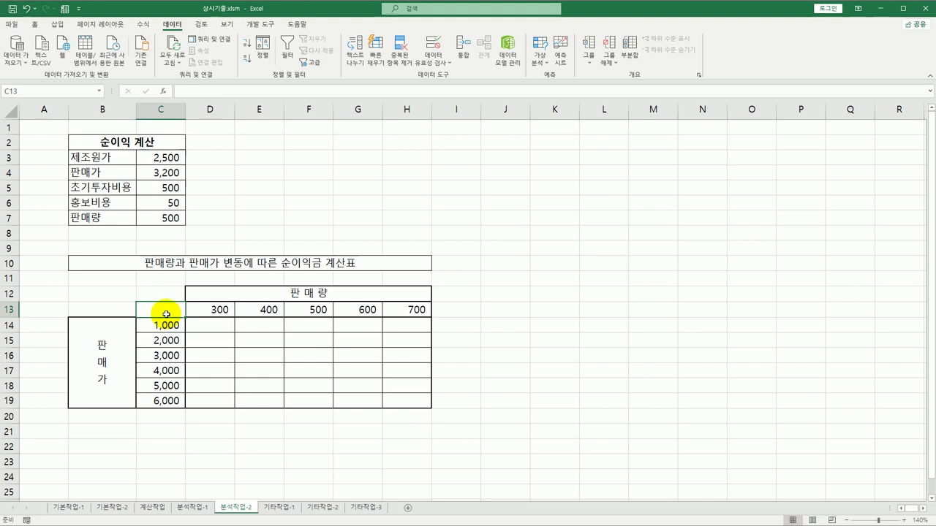
pyautogui.write('=(')
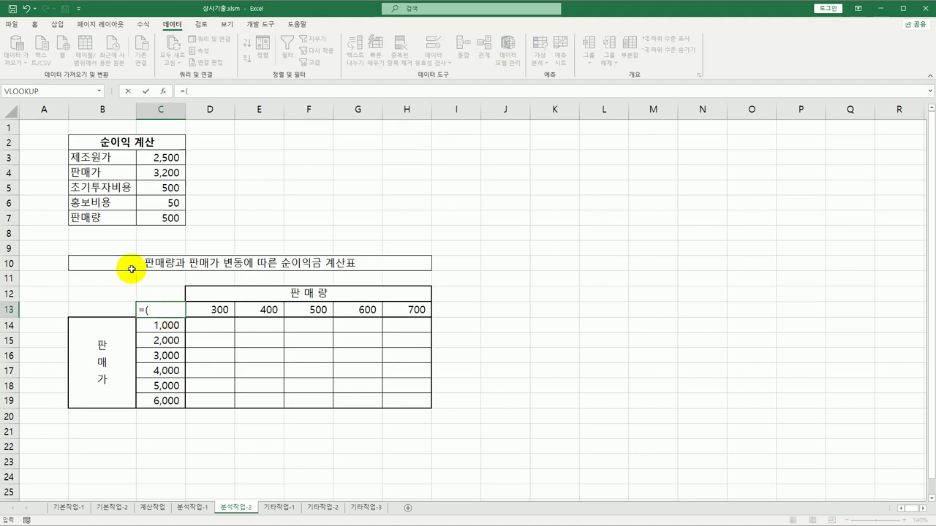
pyautogui.click(155, 175)
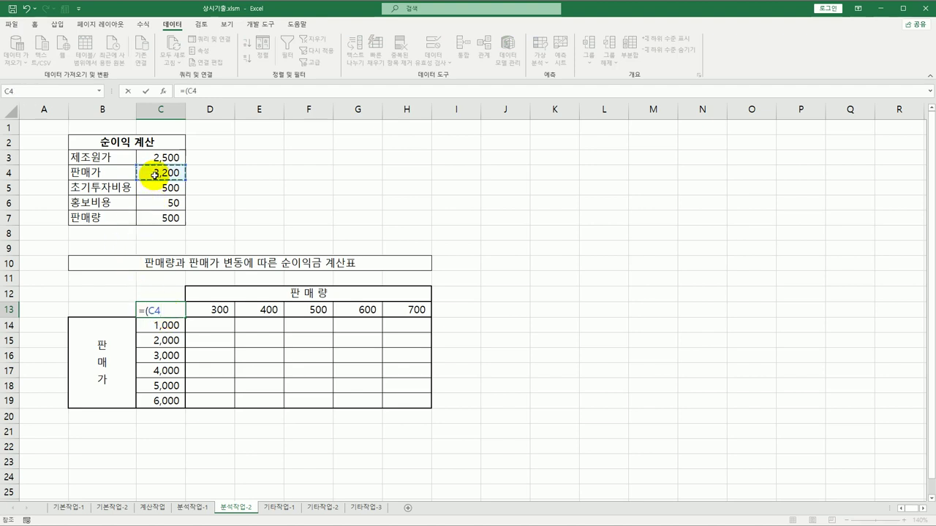
pyautogui.write('-')
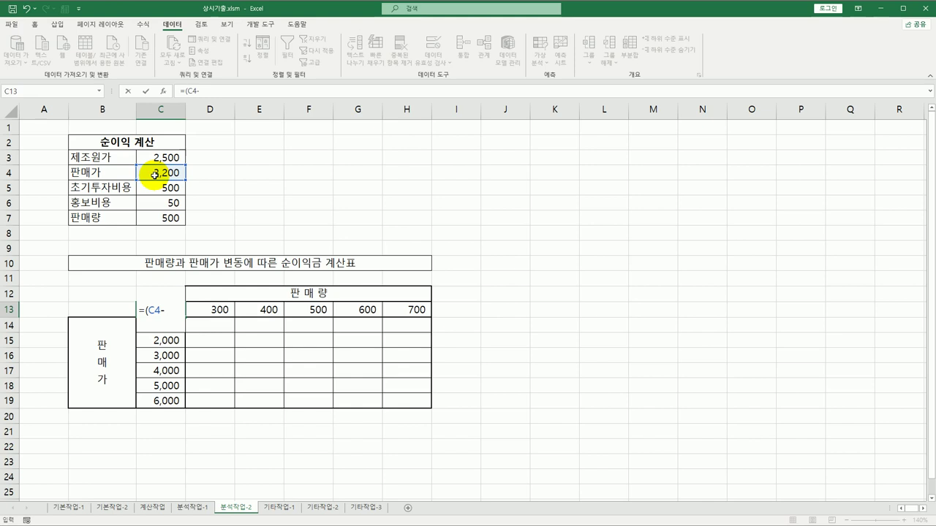
pyautogui.click(166, 158)
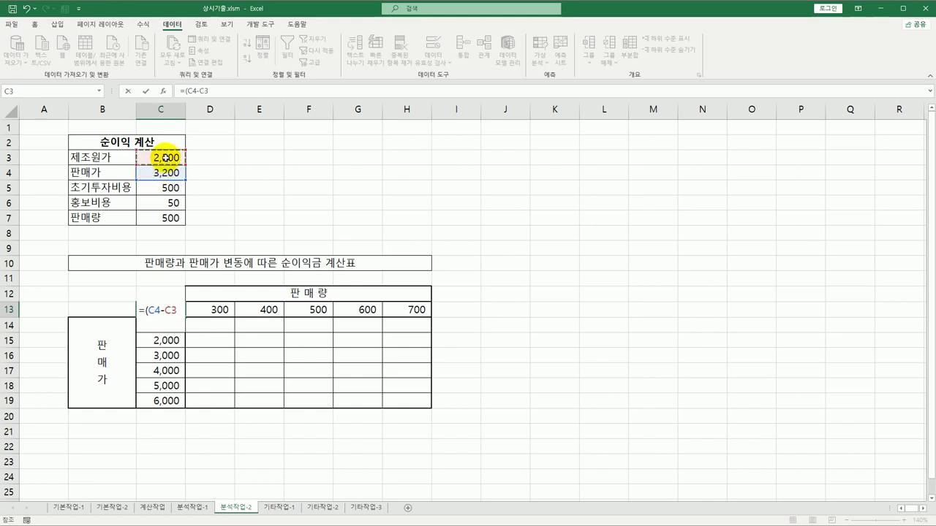
pyautogui.write(')*')
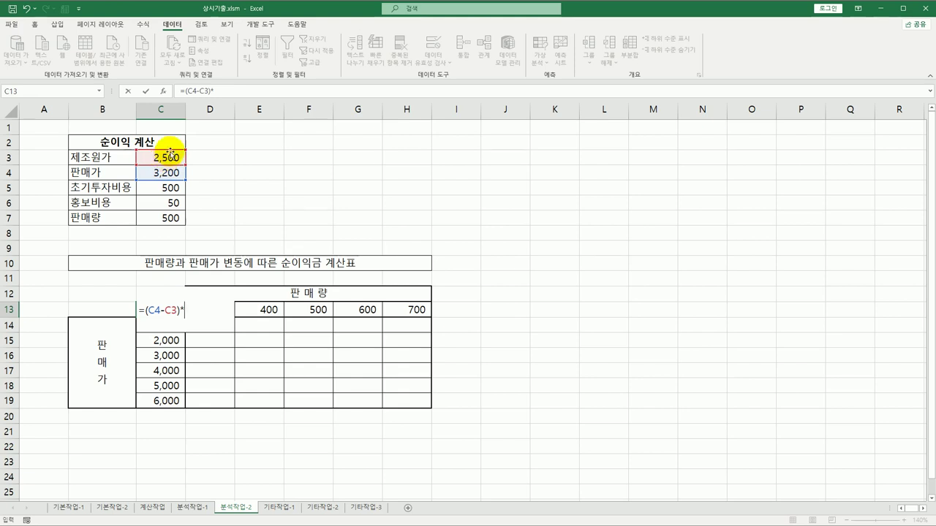
pyautogui.click(162, 215)
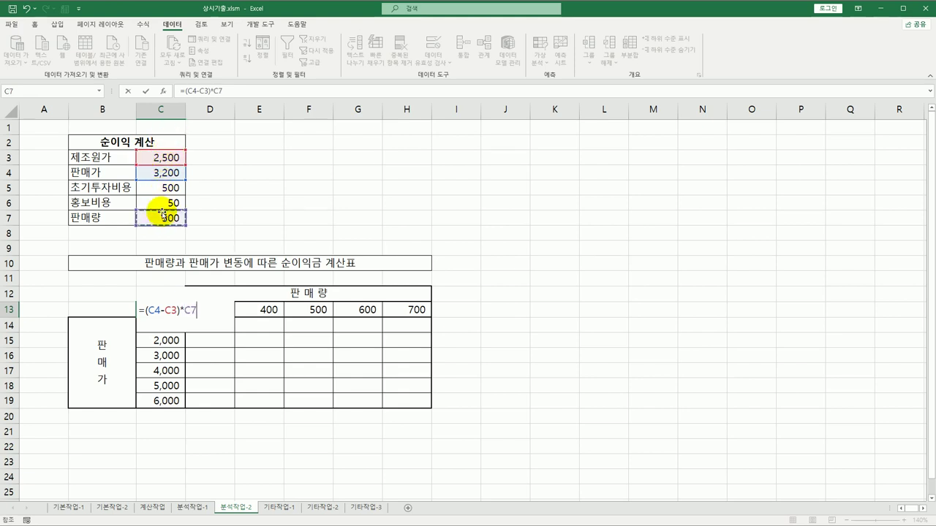
pyautogui.write('-')
pyautogui.click(166, 190)
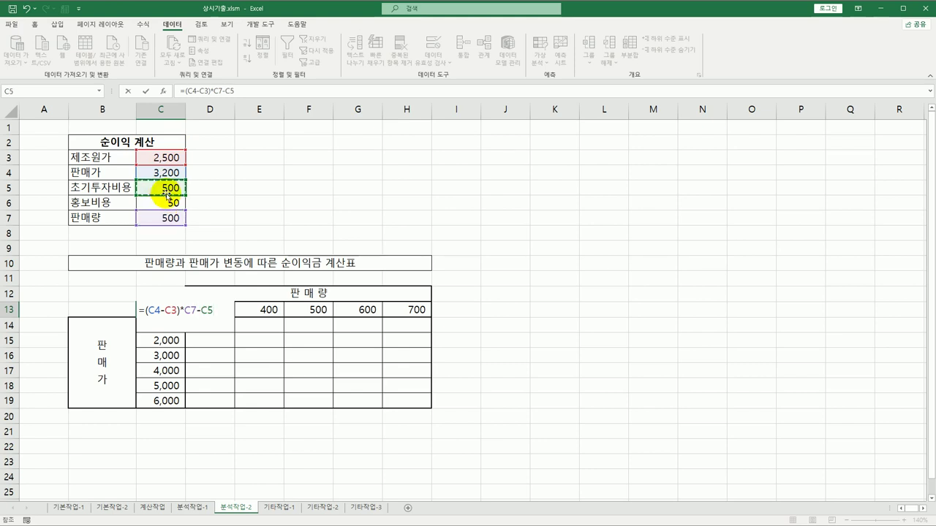
pyautogui.write('-')
pyautogui.click(167, 203)
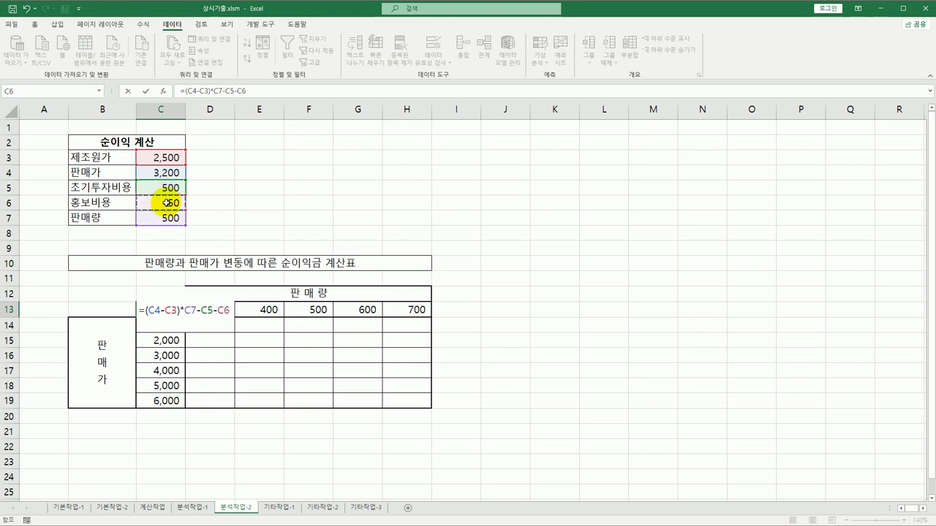
pyautogui.press('Return')
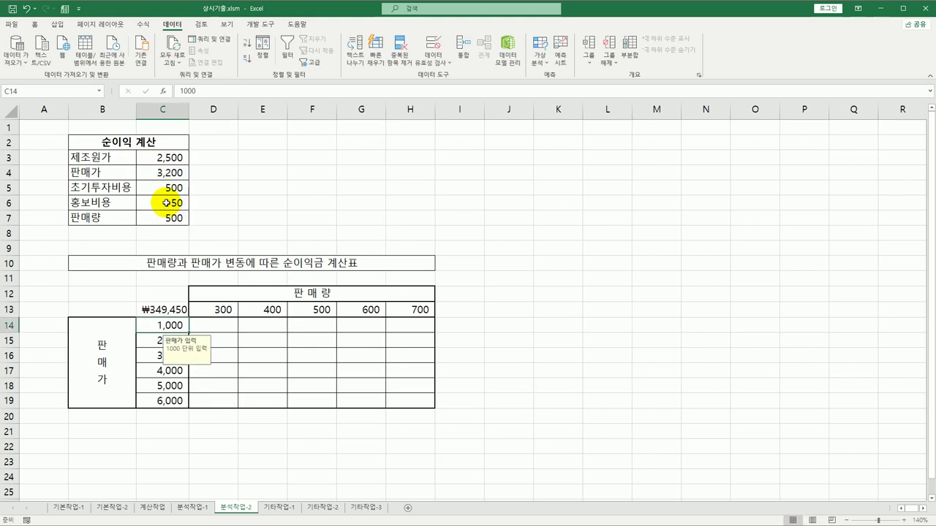
# Create a what-if data table (데이터 테이블) over C13:H19 with row input cell $C$7 and column input cell $C$4.
pyautogui.click(176, 313)
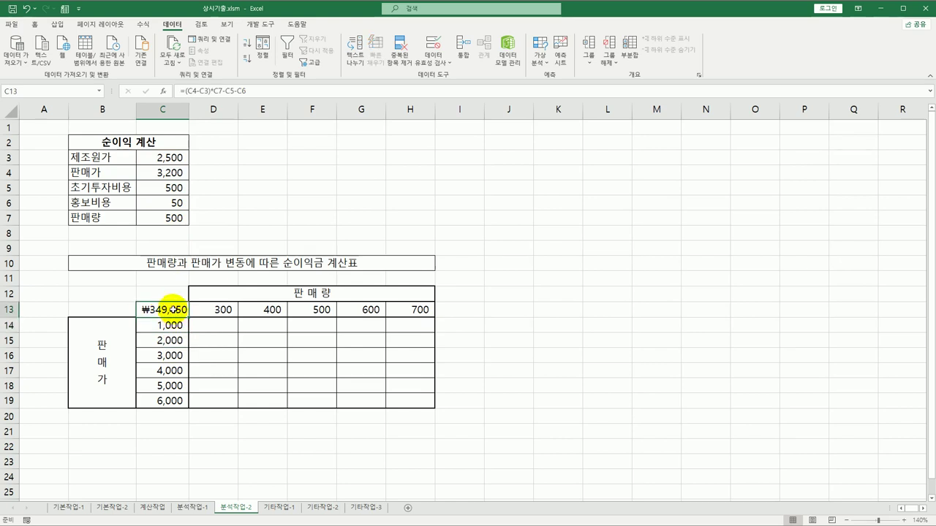
pyautogui.moveTo(178, 310); pyautogui.dragTo(395, 396)
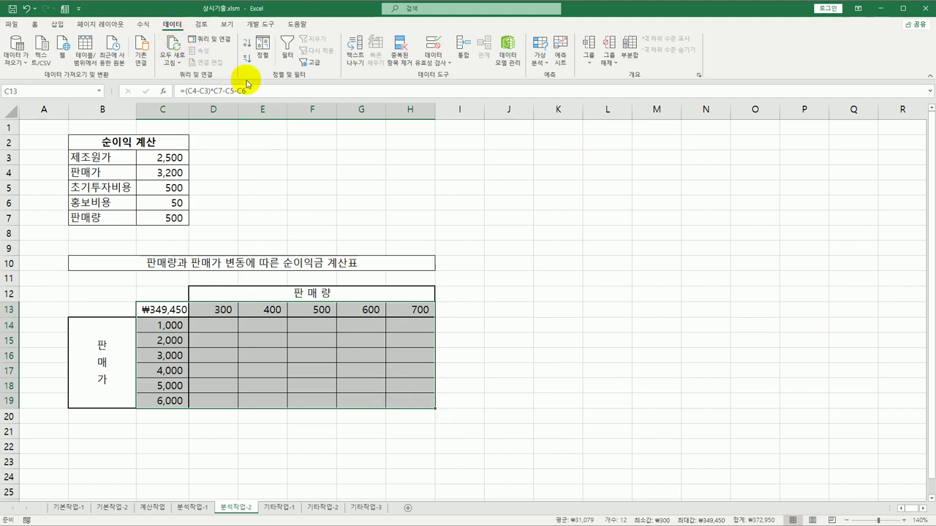
pyautogui.click(539, 57)
pyautogui.click(541, 108)
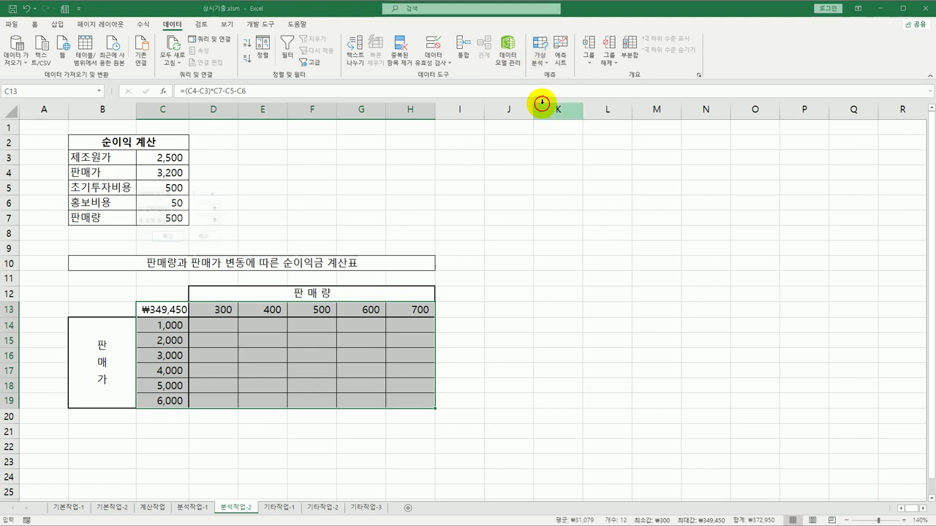
pyautogui.moveTo(167, 192); pyautogui.dragTo(251, 158)
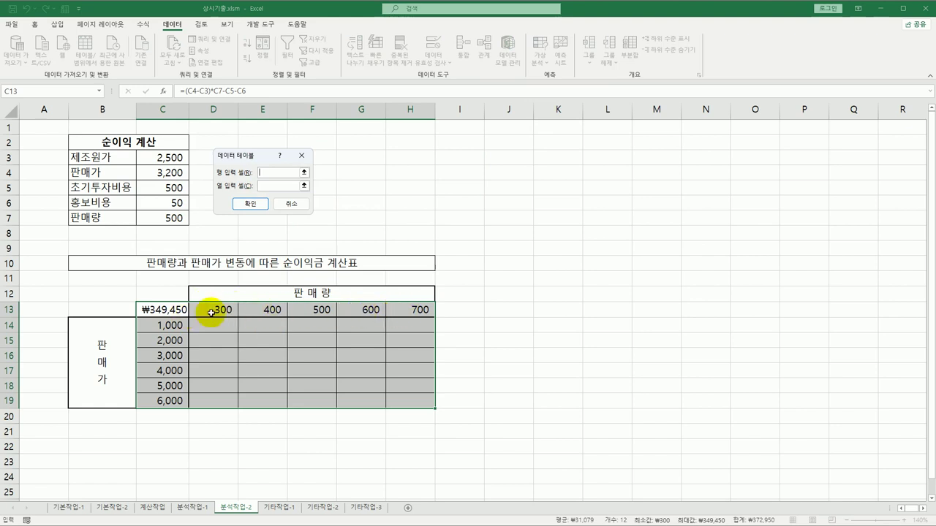
pyautogui.click(161, 218)
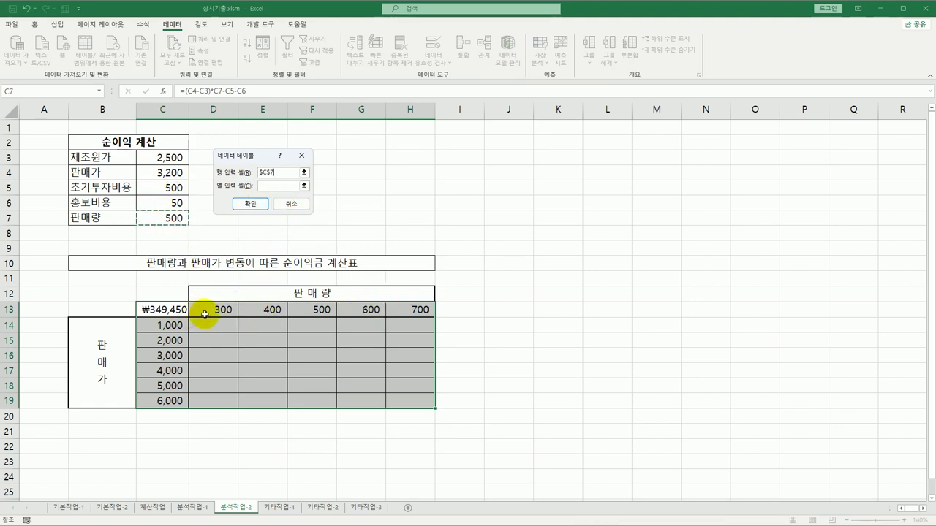
pyautogui.click(272, 187)
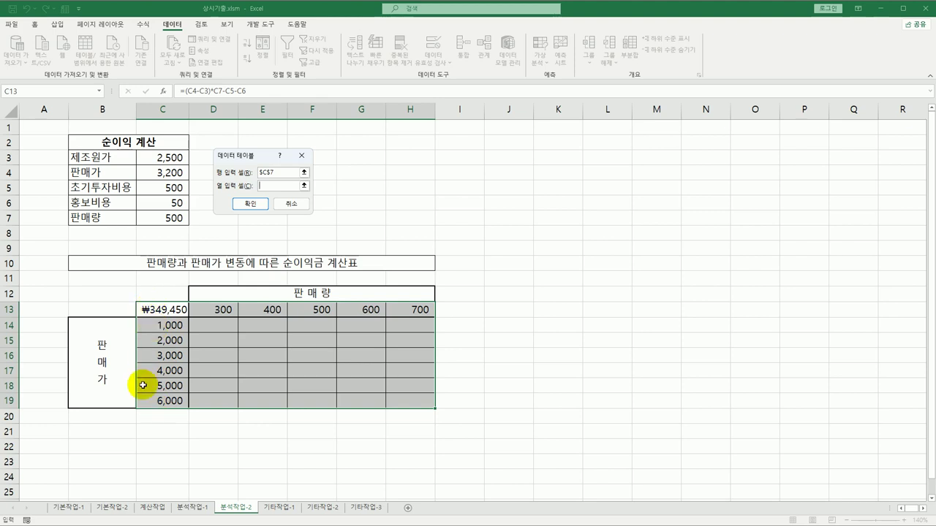
pyautogui.click(162, 174)
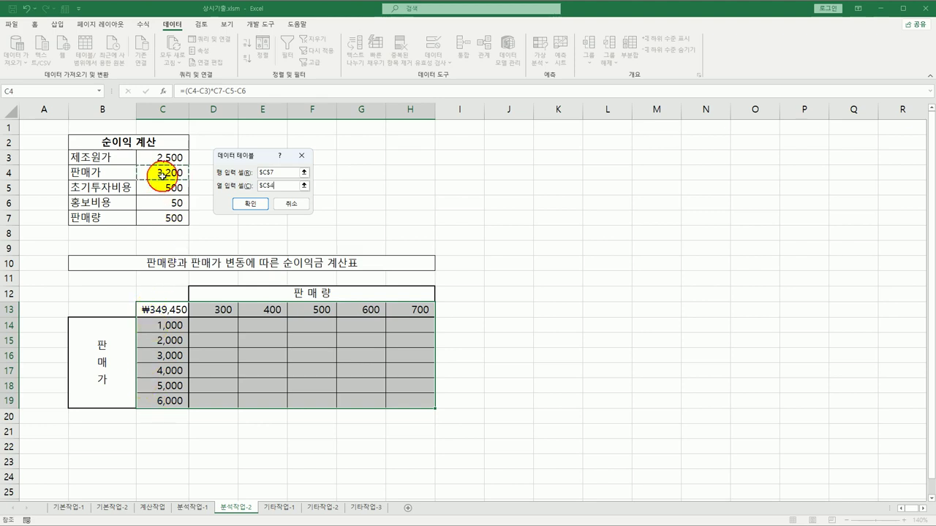
pyautogui.click(250, 204)
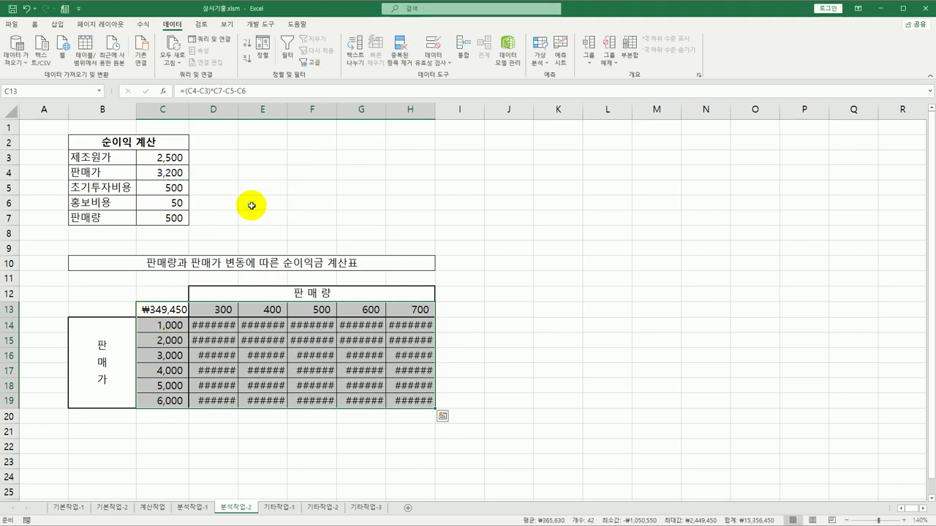
# AutoFit the widths of columns D through H so the 순이익금 계산표 values fit.
pyautogui.click(229, 118)
pyautogui.moveTo(229, 118); pyautogui.dragTo(417, 110)
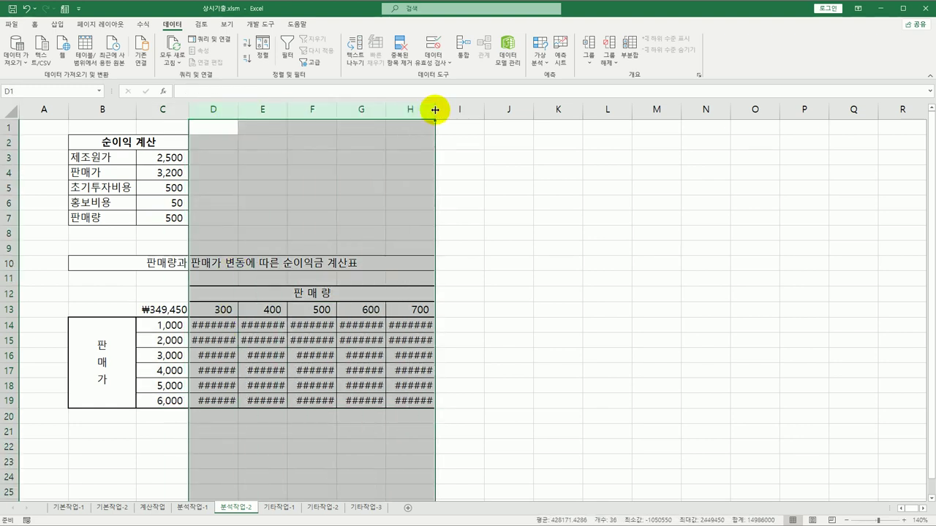
pyautogui.doubleClick(434, 110)
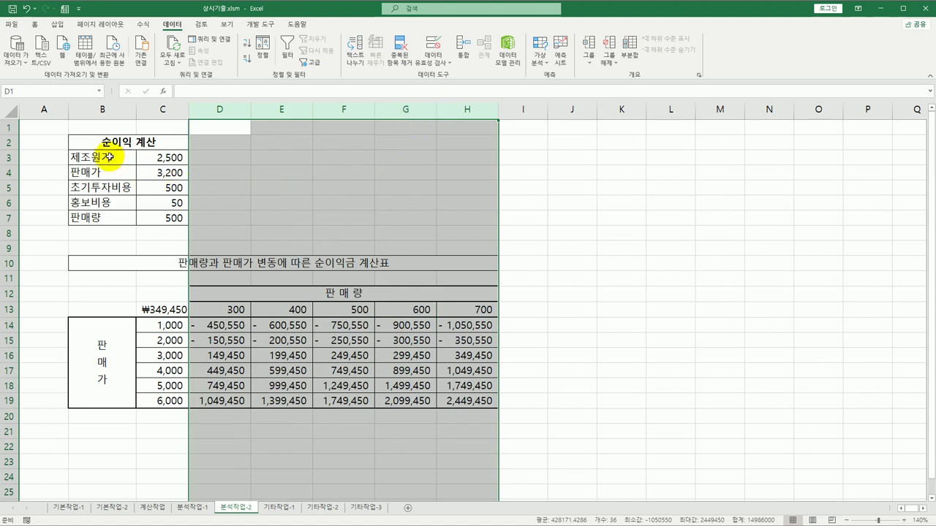
pyautogui.click(58, 132)
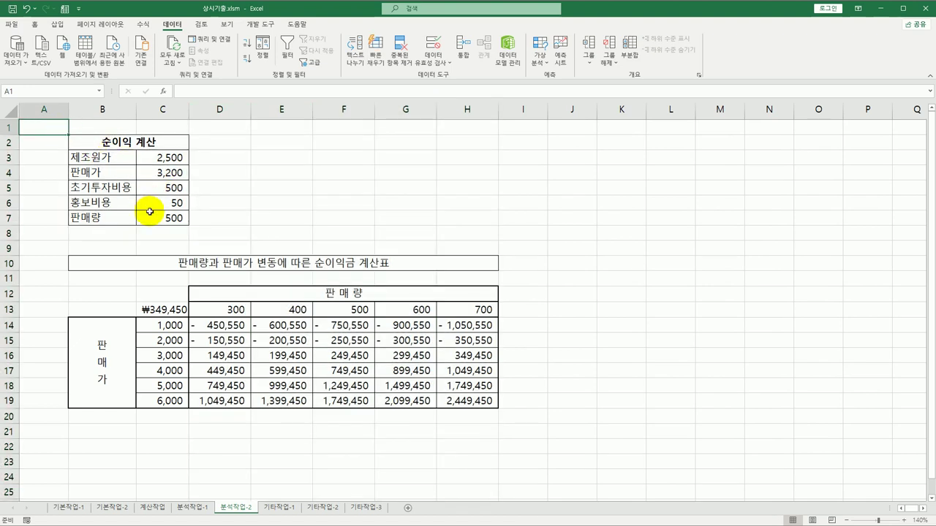
# On the 기타작업-1 sheet, change the bar chart's data range to A3:C8 so that it includes 세탁기.
pyautogui.click(276, 506)
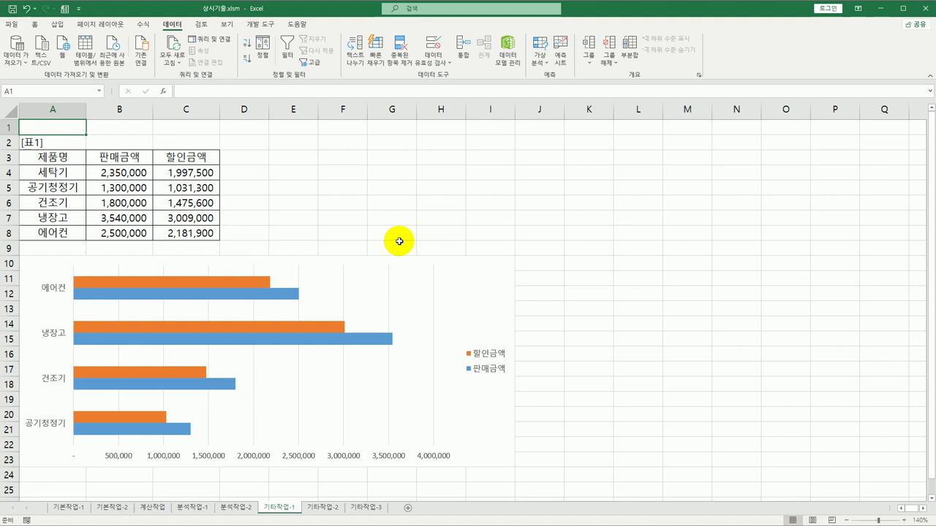
pyautogui.click(462, 294)
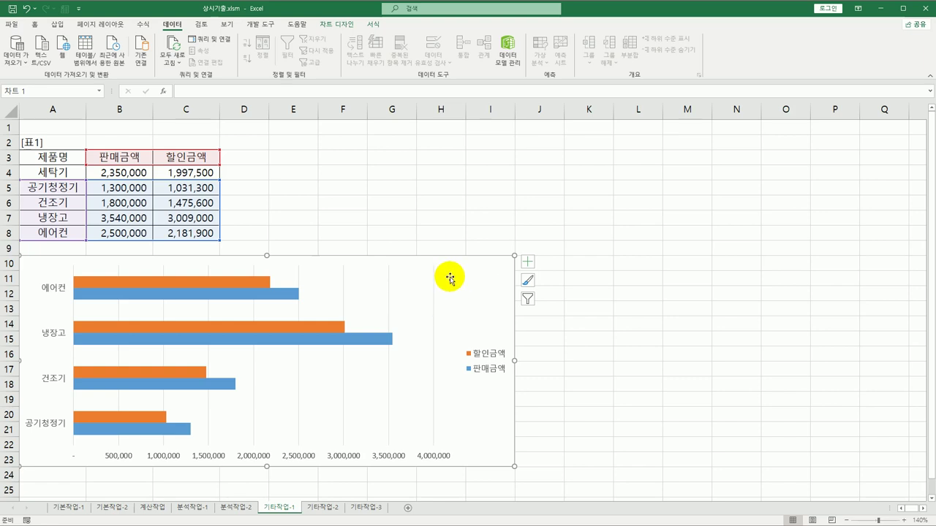
pyautogui.rightClick(450, 278)
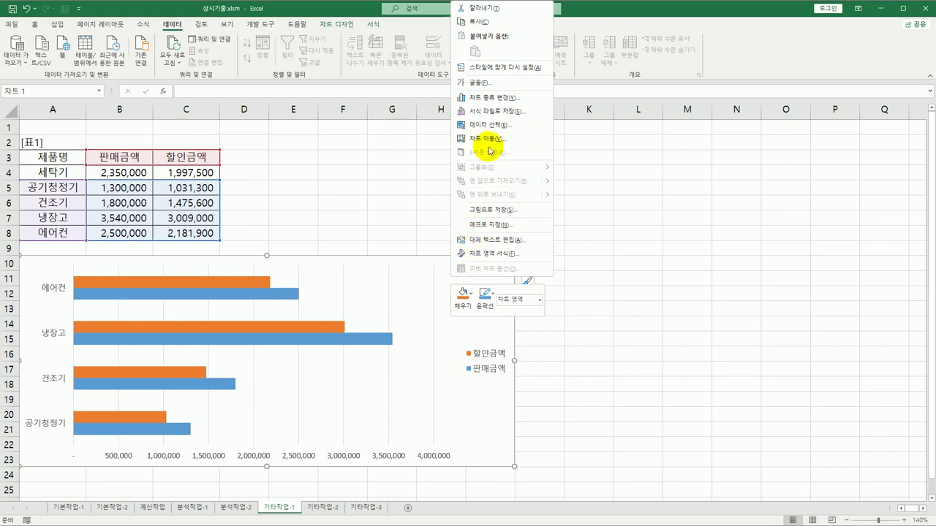
pyautogui.click(479, 125)
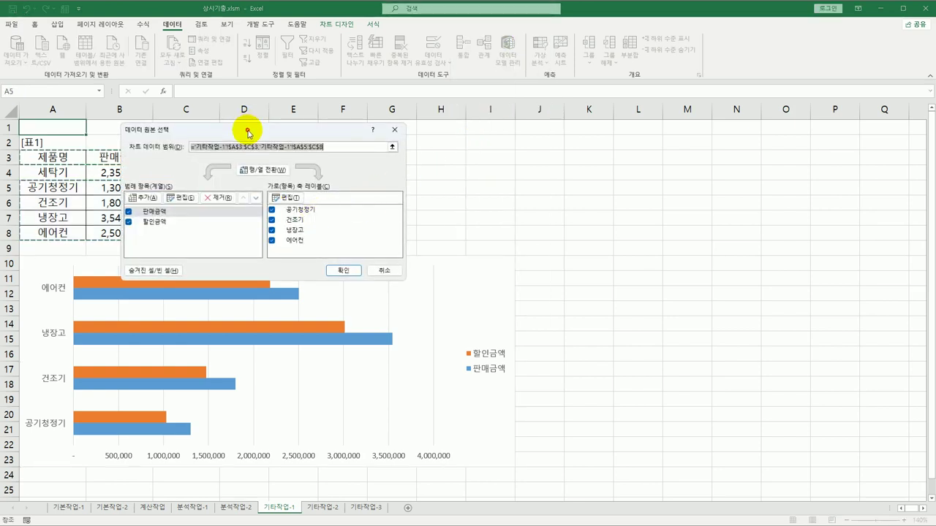
pyautogui.moveTo(247, 129); pyautogui.dragTo(395, 140)
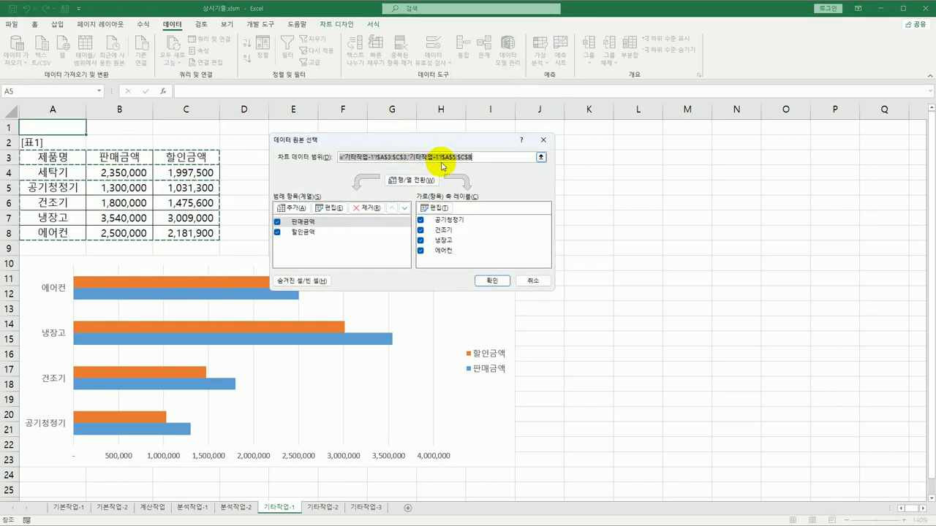
pyautogui.press('Delete')
pyautogui.moveTo(64, 160); pyautogui.dragTo(198, 231)
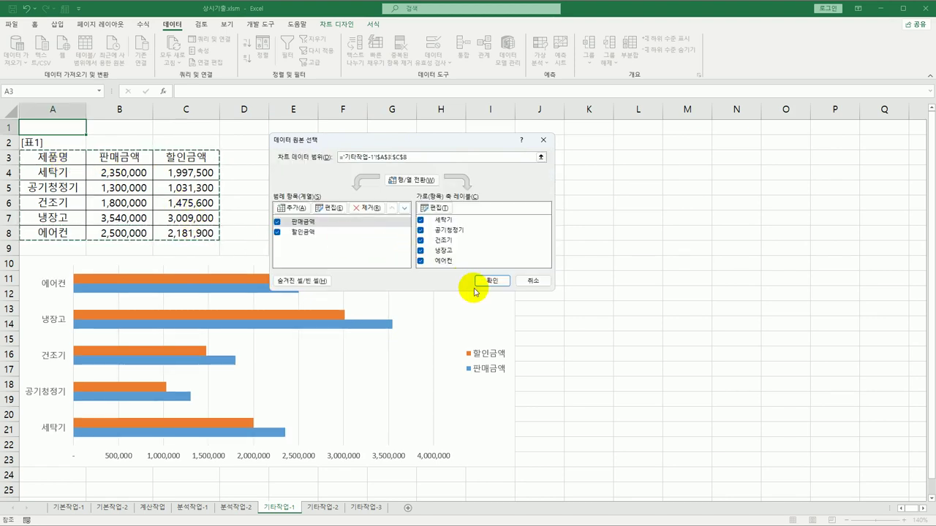
pyautogui.click(484, 284)
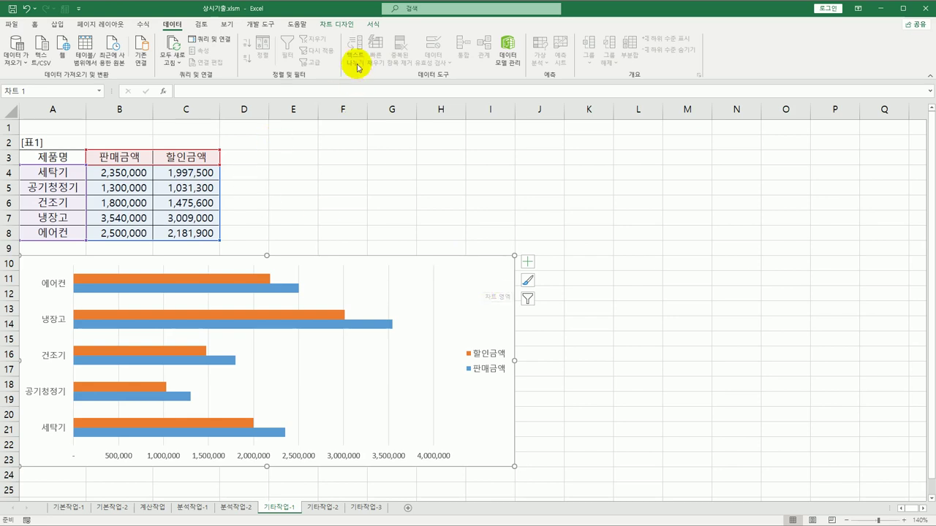
# Add a title above the chart reading "가전제품 판매 현황".
pyautogui.click(348, 26)
pyautogui.click(15, 53)
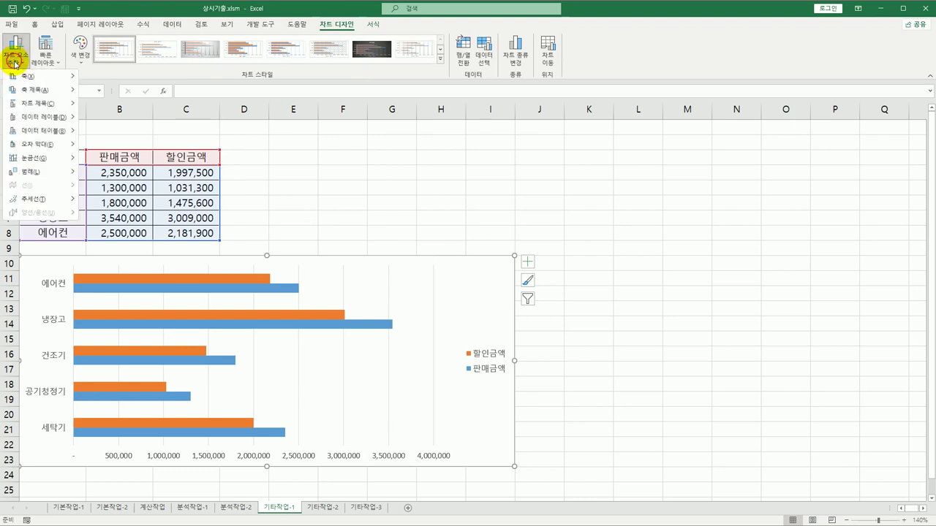
pyautogui.moveTo(20, 108)
pyautogui.click(111, 133)
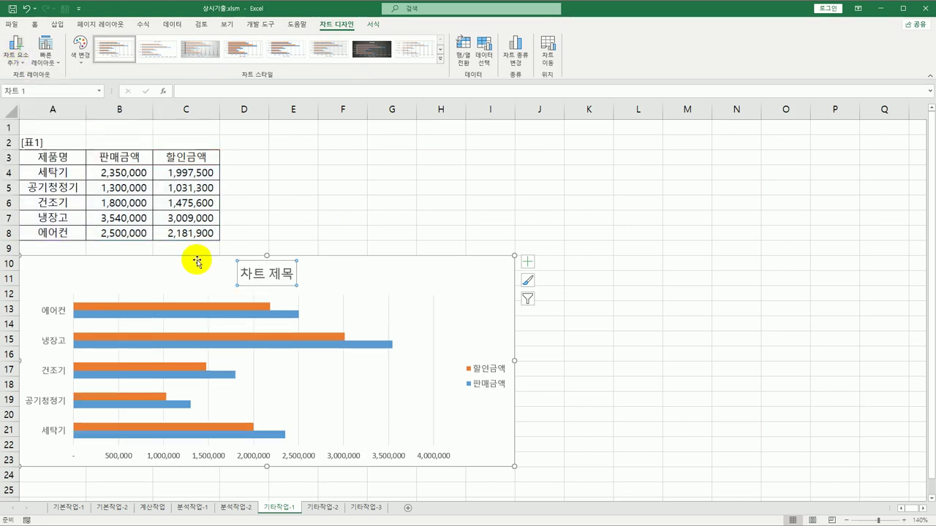
pyautogui.moveTo(242, 274); pyautogui.dragTo(293, 272)
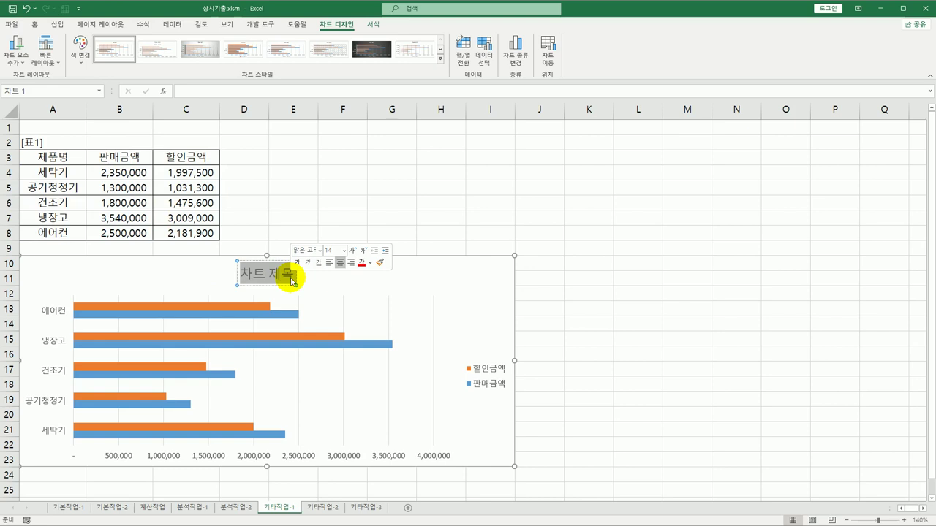
pyautogui.write('가전제품 표')
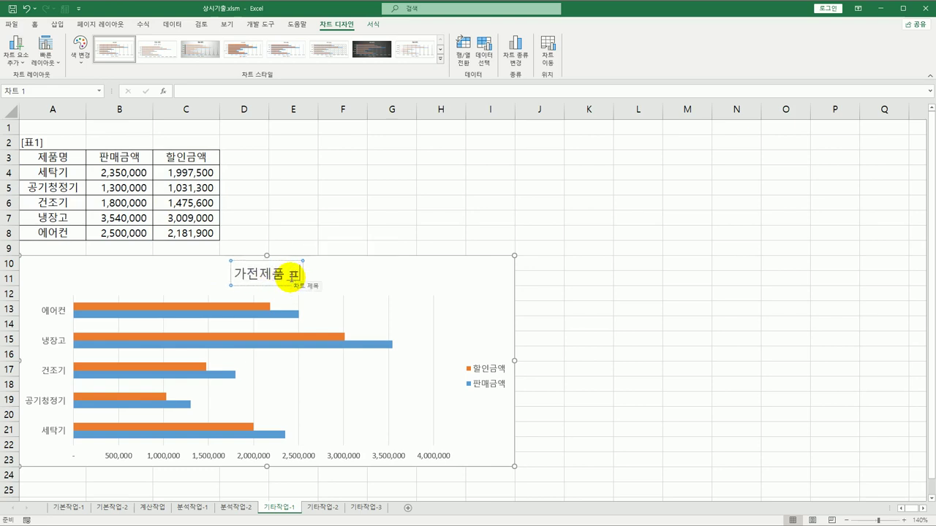
pyautogui.press('BackSpace')
pyautogui.write('판매 현황')
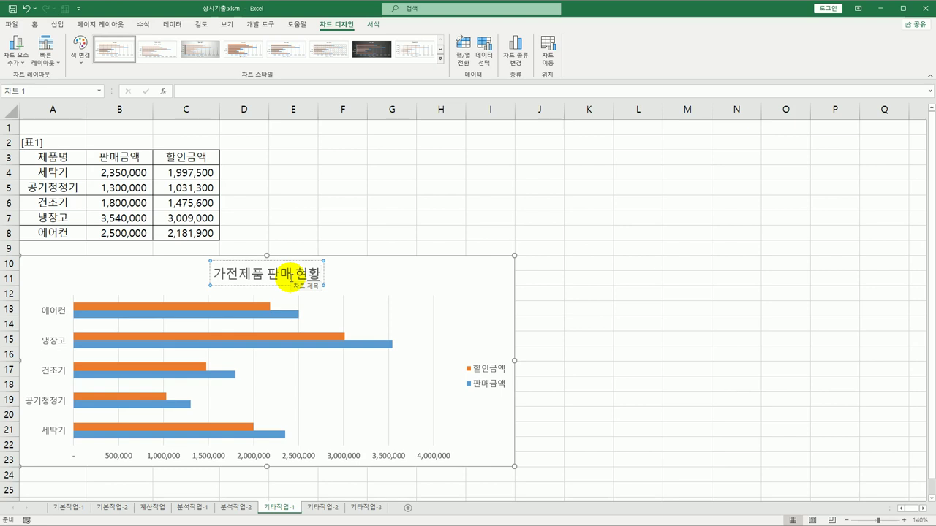
# Add a primary vertical axis title (기본 세로) to the chart reading "제품명".
pyautogui.click(16, 55)
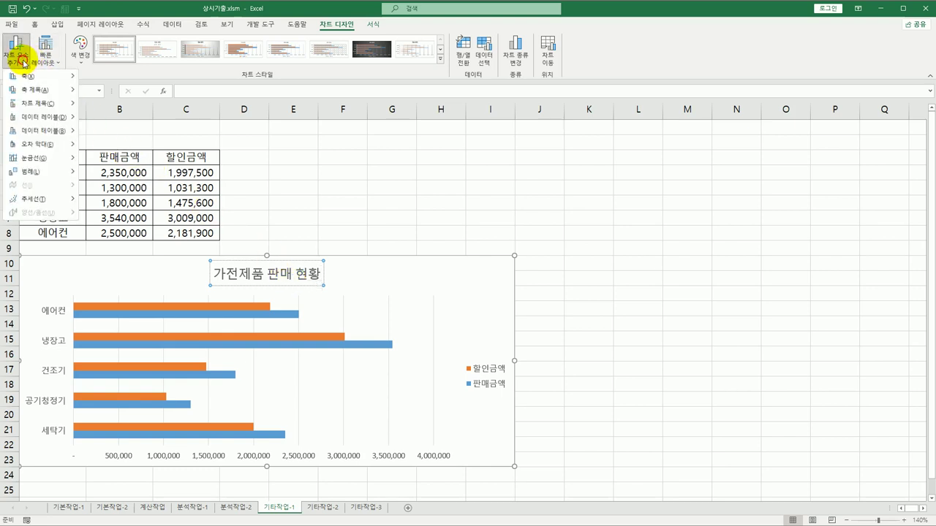
pyautogui.moveTo(26, 88)
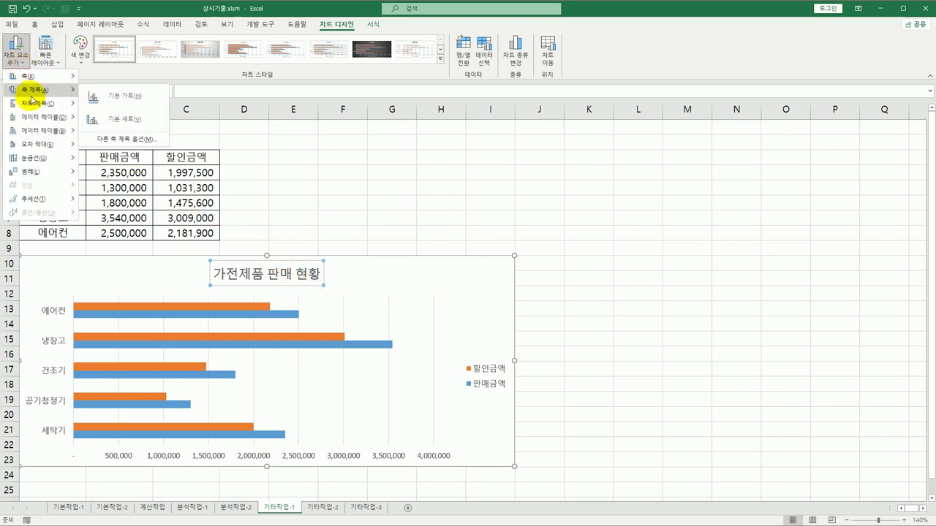
pyautogui.click(117, 119)
pyautogui.moveTo(33, 359); pyautogui.dragTo(36, 395)
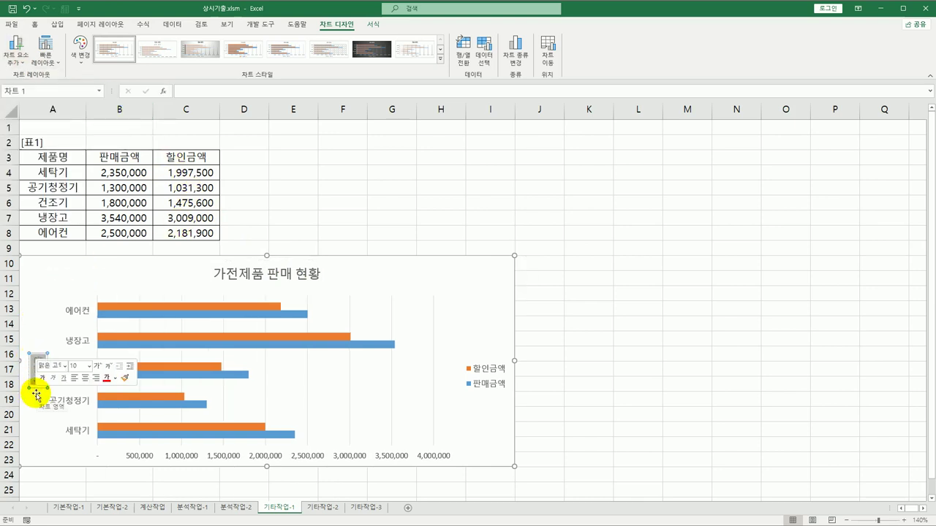
pyautogui.write('ㅋ')
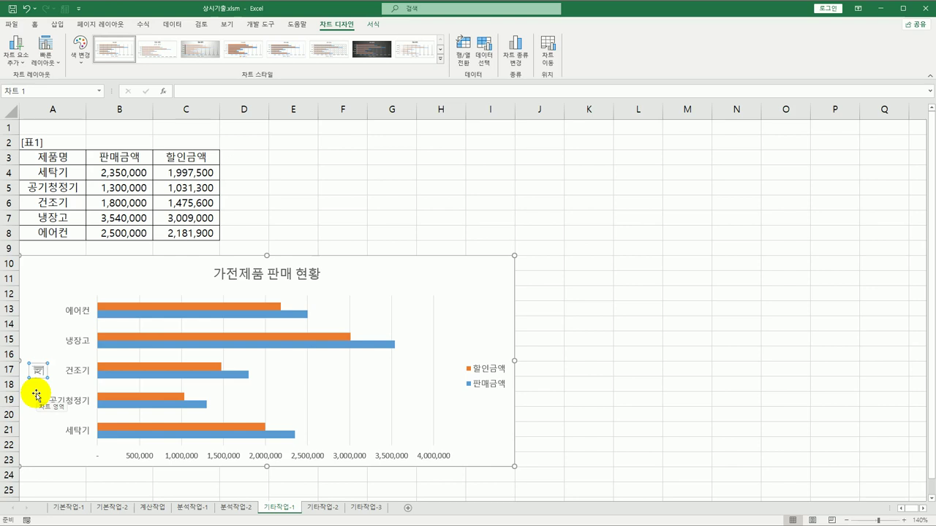
pyautogui.write('금액')
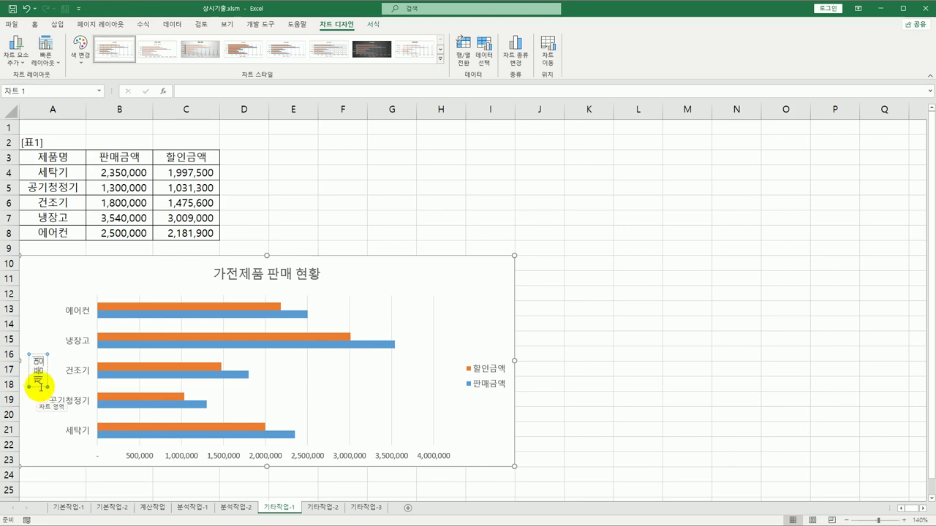
# Set the text direction of the 제품명 axis title to 세로.
pyautogui.click(40, 386)
pyautogui.rightClick(40, 386)
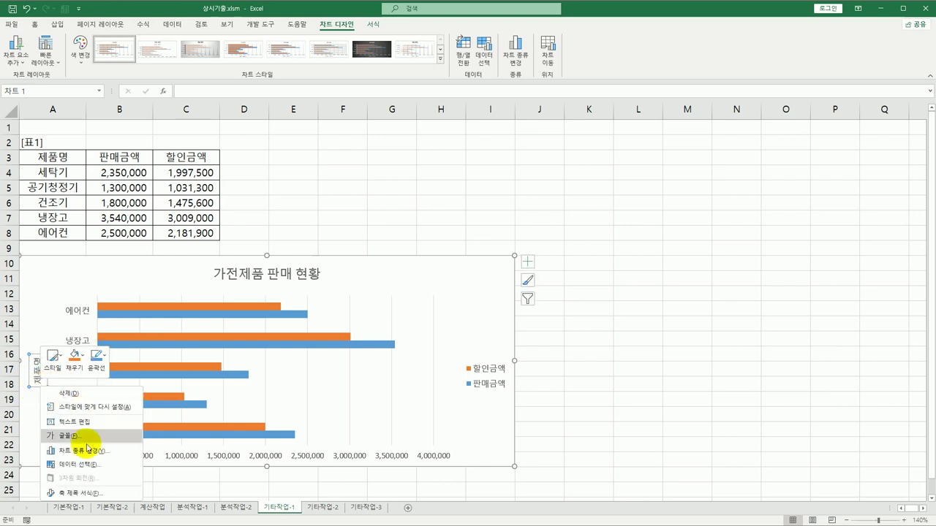
pyautogui.click(73, 488)
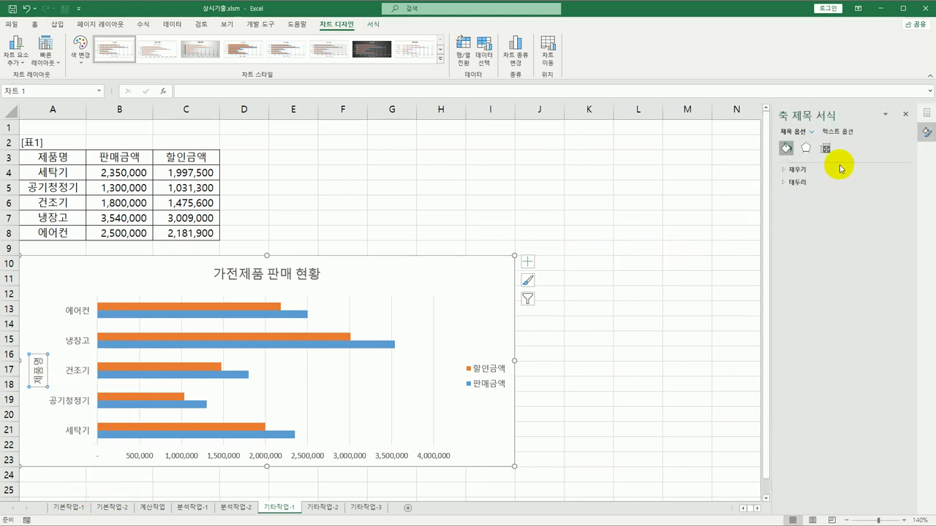
pyautogui.click(825, 148)
pyautogui.click(877, 199)
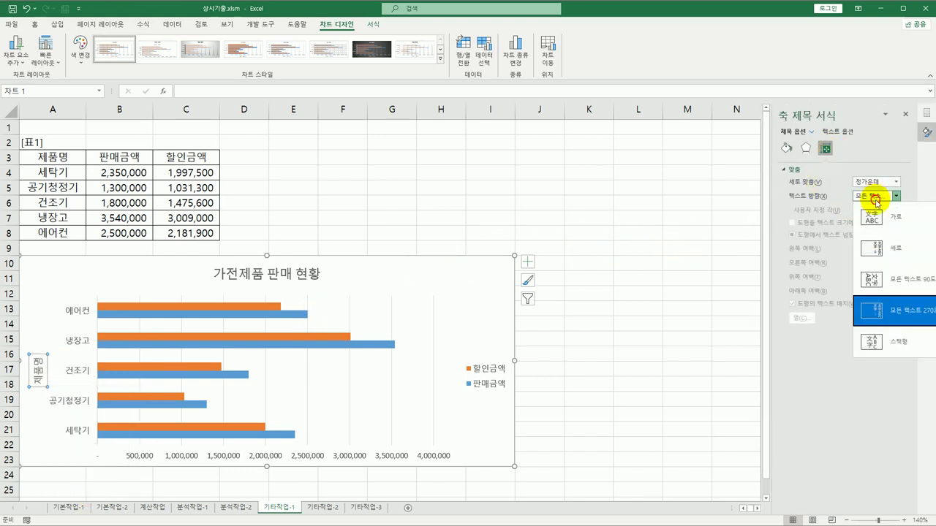
pyautogui.click(876, 247)
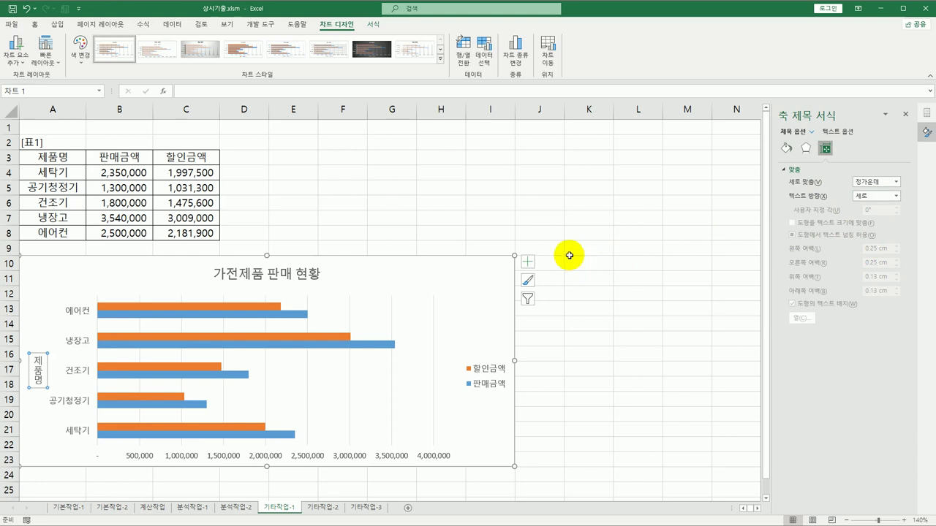
# Add a primary horizontal axis title (기본 가로) to the chart reading "금액".
pyautogui.click(15, 63)
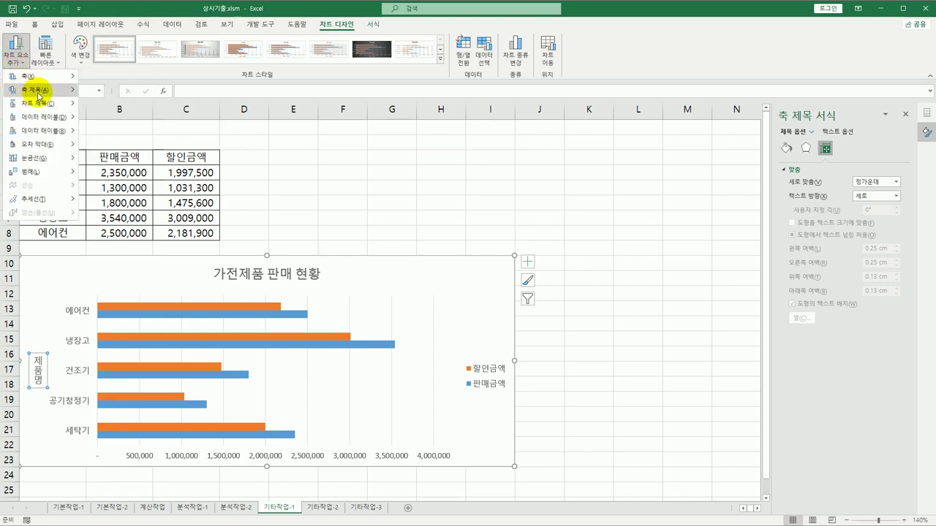
pyautogui.click(109, 98)
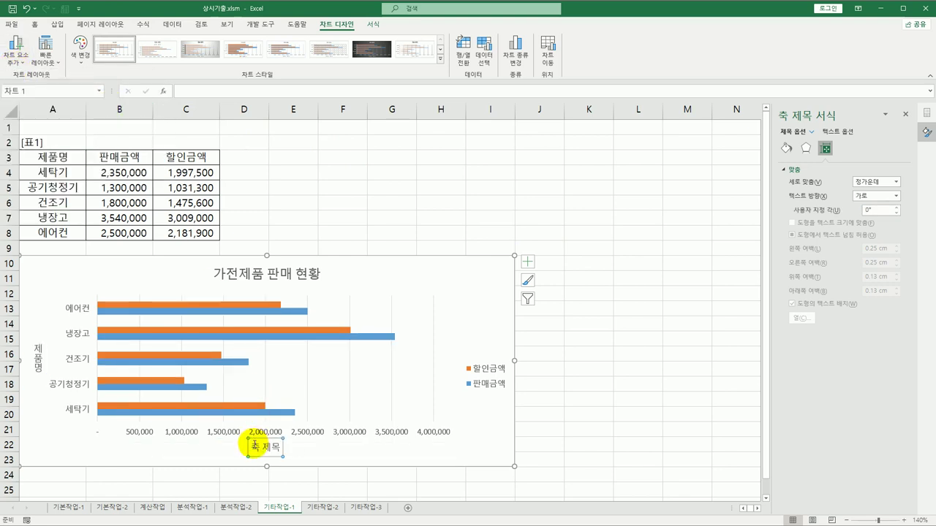
pyautogui.moveTo(254, 445); pyautogui.dragTo(283, 445)
pyautogui.write('금애')
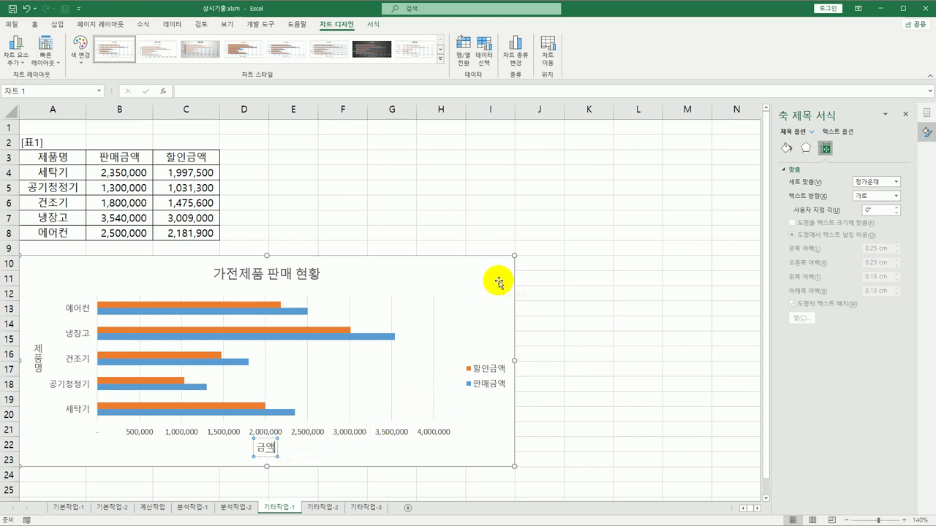
# Place the legend below the chart and apply a blue filled preset shape style with white text and a shadow to it.
pyautogui.click(15, 54)
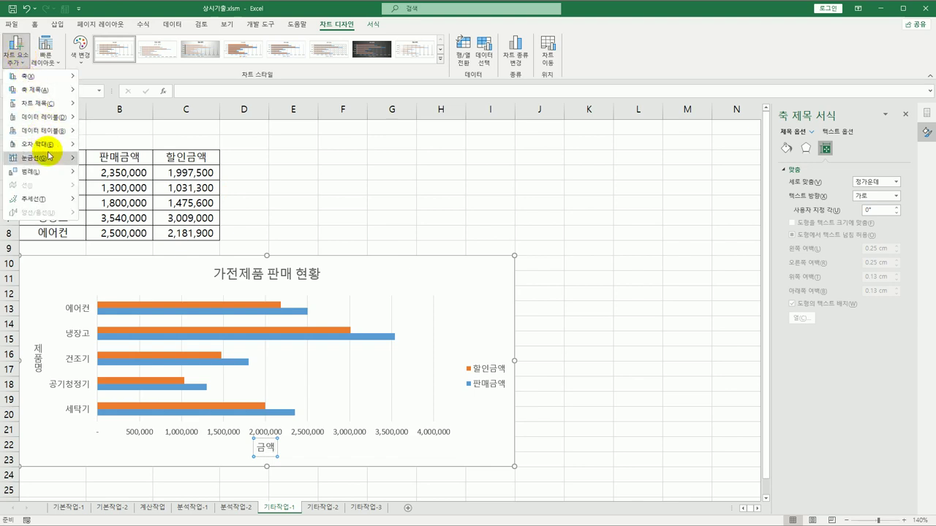
pyautogui.moveTo(48, 172)
pyautogui.click(125, 269)
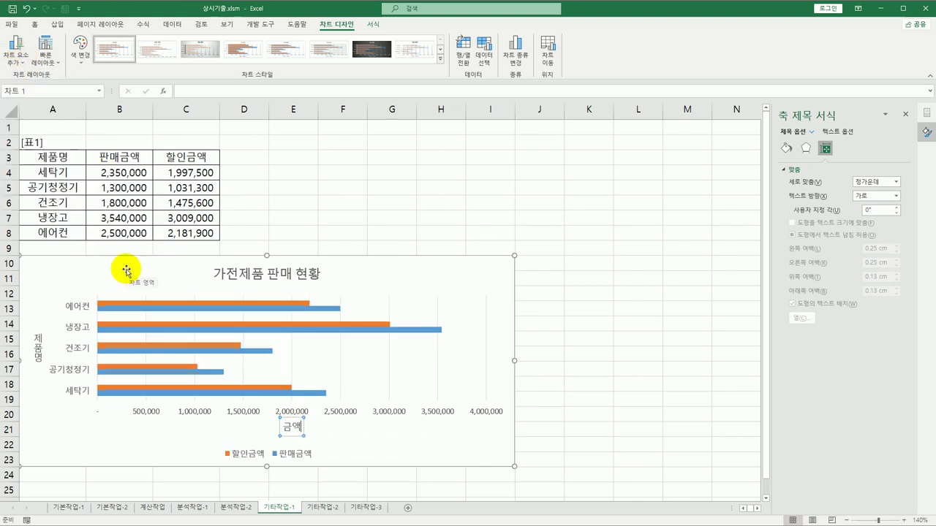
pyautogui.click(240, 453)
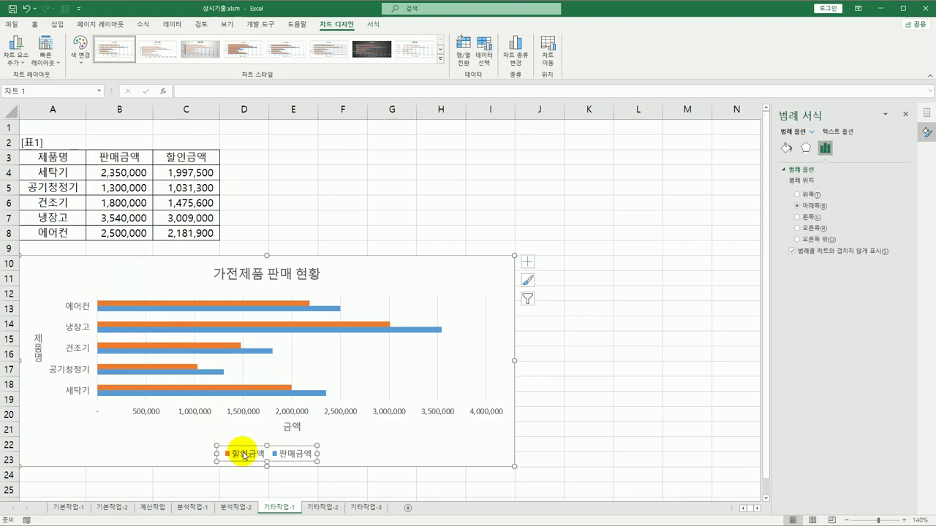
pyautogui.click(374, 25)
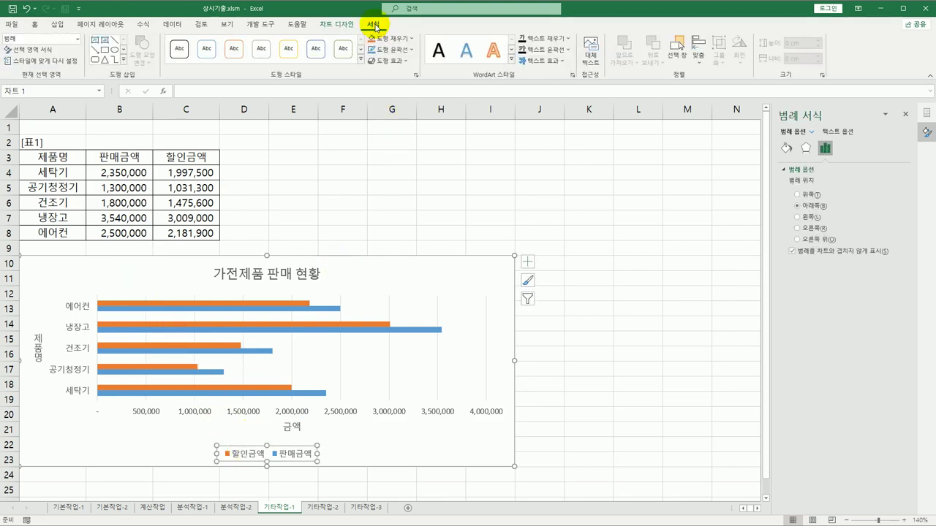
pyautogui.click(361, 63)
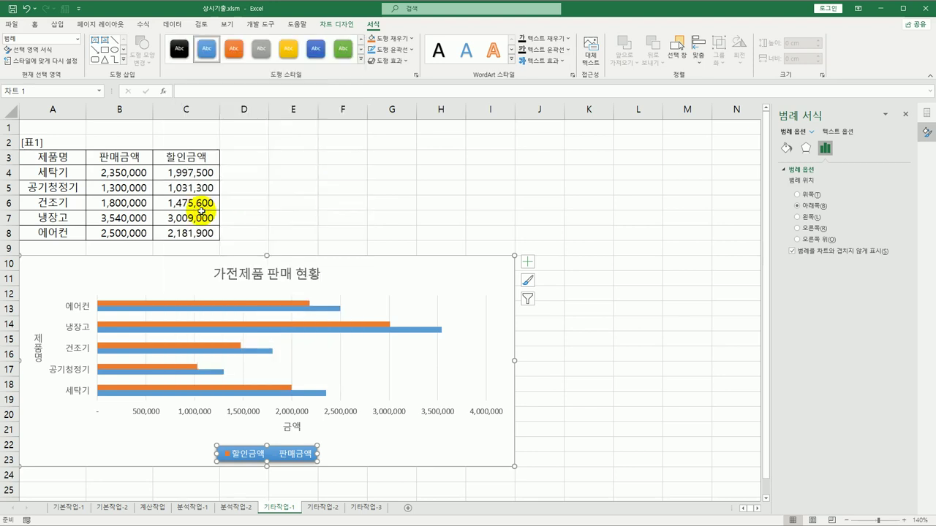
# Set the chart's horizontal value axis to a maximum of 4000000 and a major unit of 1000000, with values in reverse order.
pyautogui.click(333, 414)
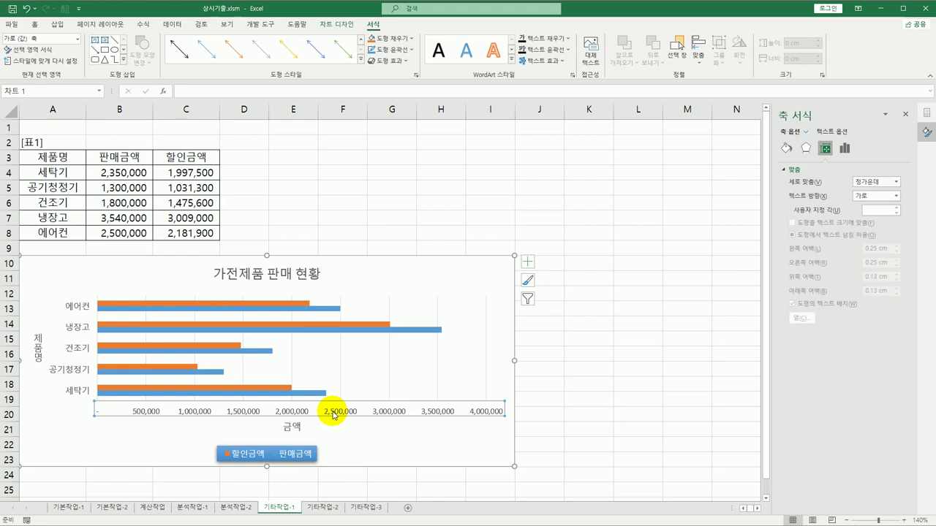
pyautogui.click(844, 148)
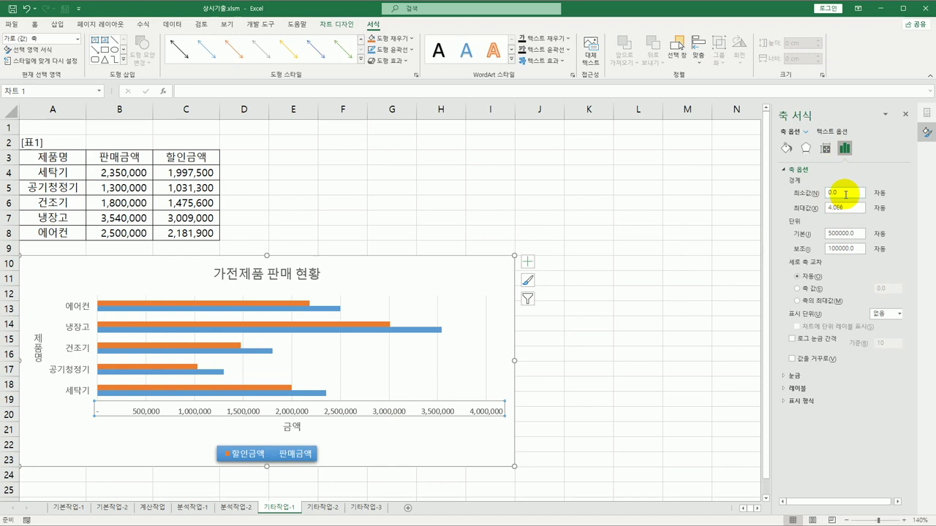
pyautogui.click(835, 208)
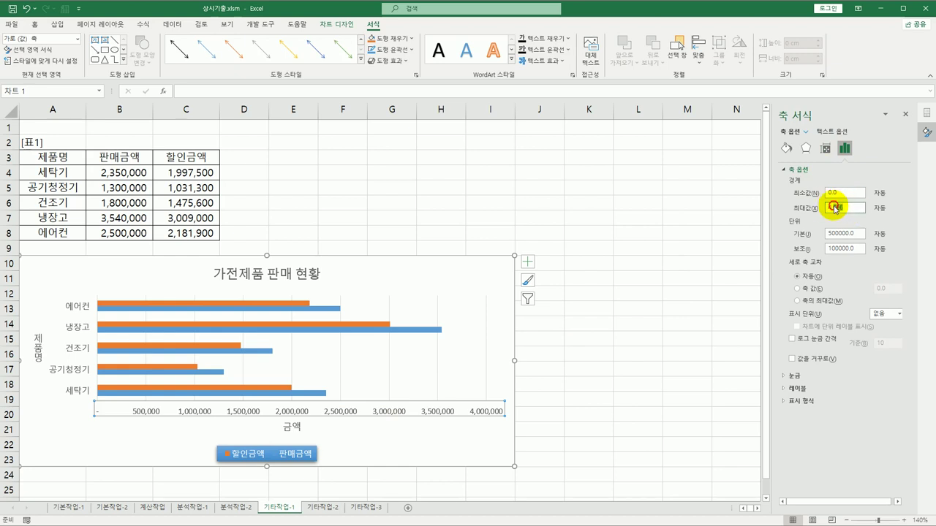
pyautogui.write('40')
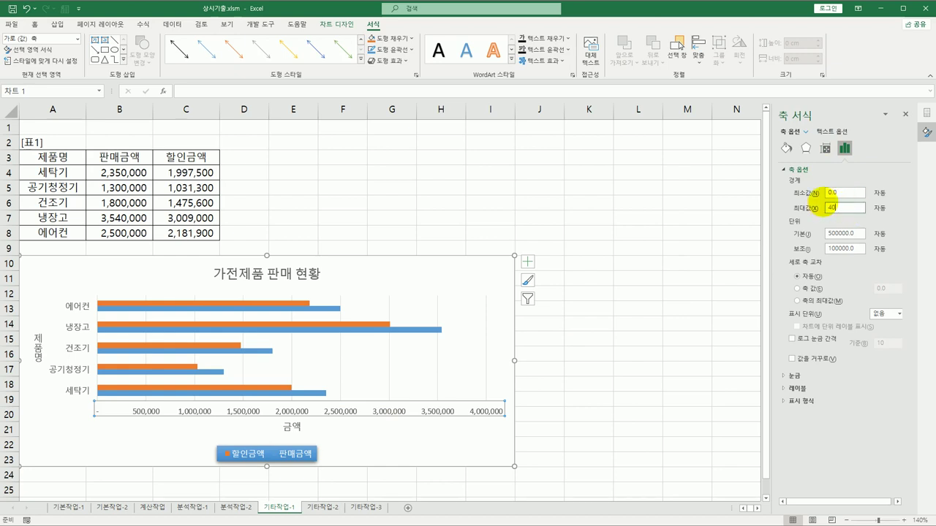
pyautogui.write('0000000')
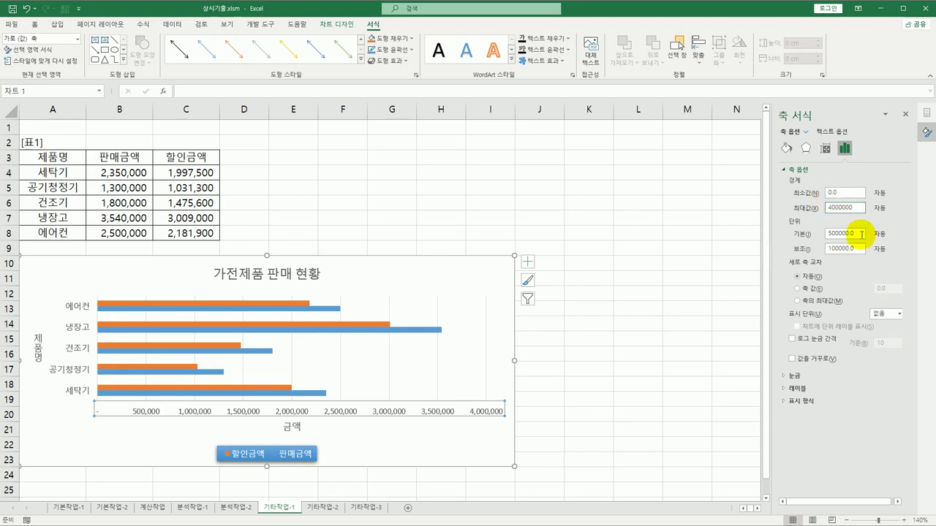
pyautogui.doubleClick(861, 235)
pyautogui.write('10')
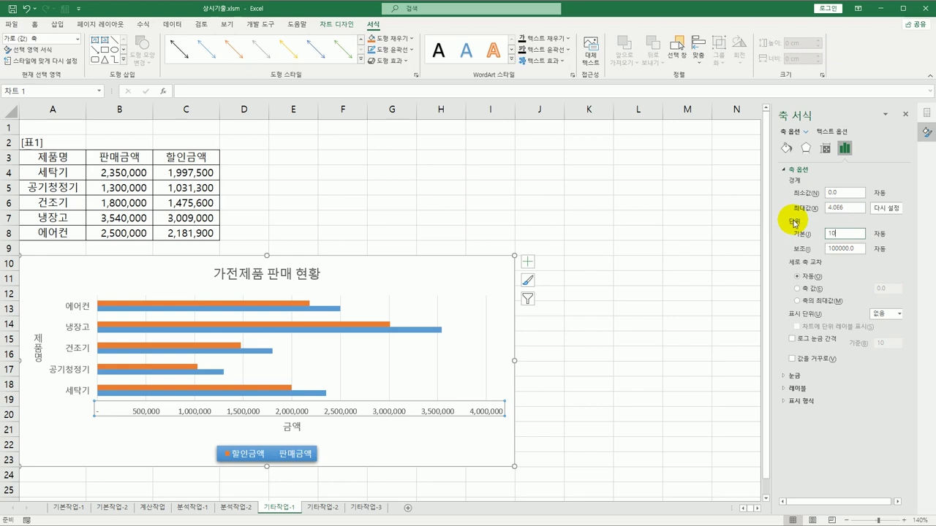
pyautogui.write('00000')
pyautogui.click(807, 359)
pyautogui.click(807, 360)
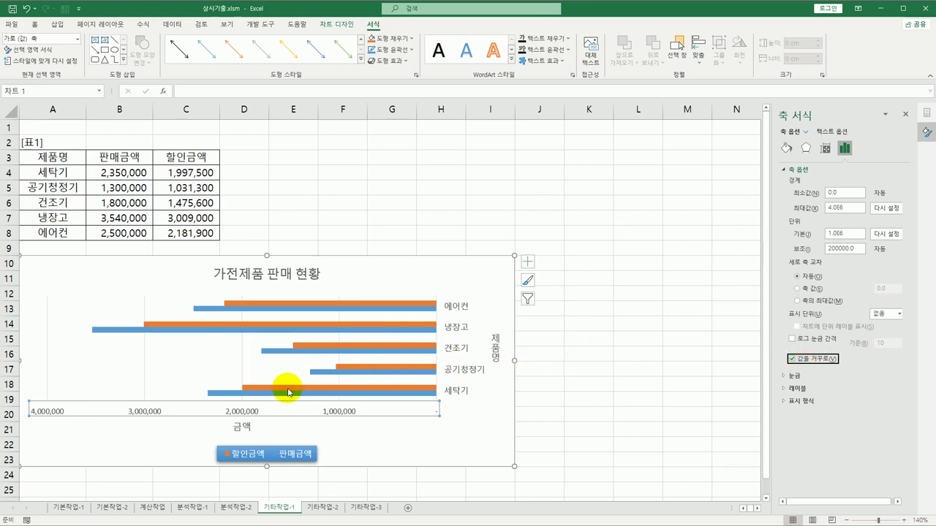
# Add data labels to the chart's 판매금액 series only, positioned at the outside end (바깥쪽 끝에).
pyautogui.click(204, 329)
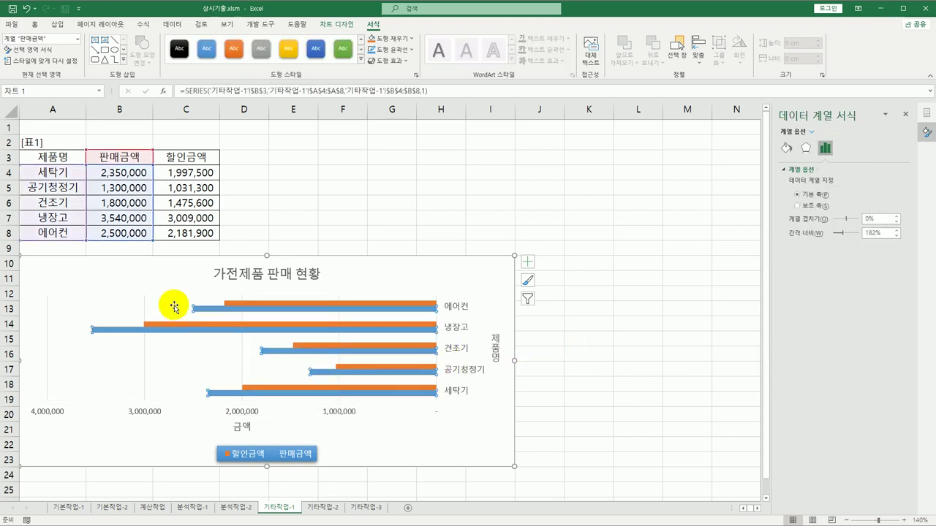
pyautogui.click(344, 24)
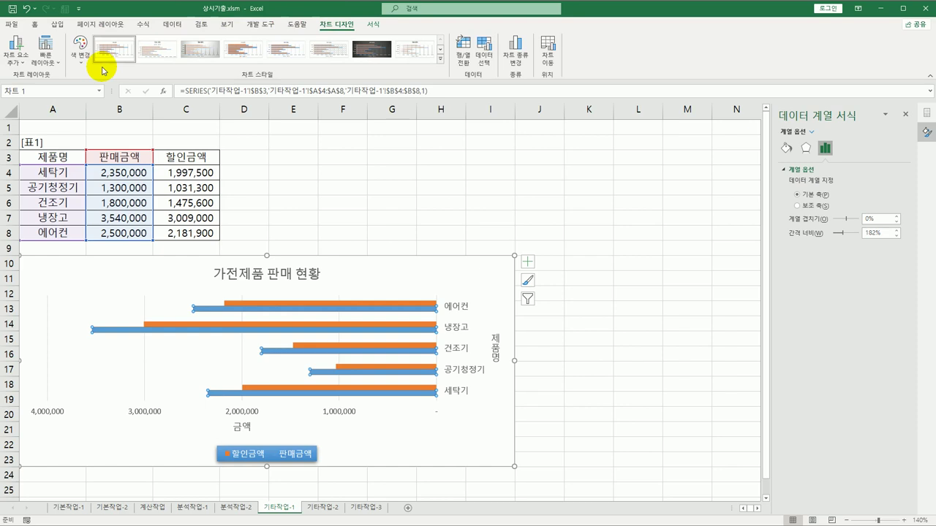
pyautogui.click(23, 57)
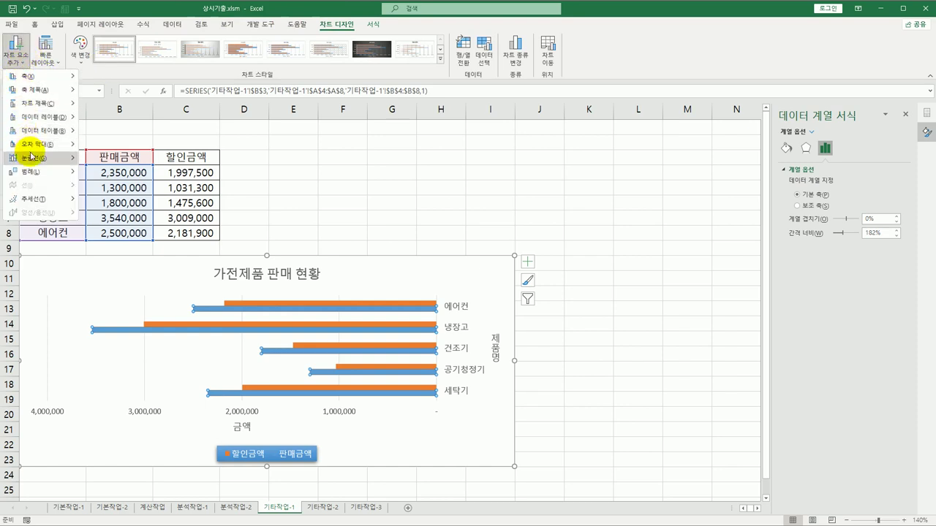
pyautogui.moveTo(62, 118)
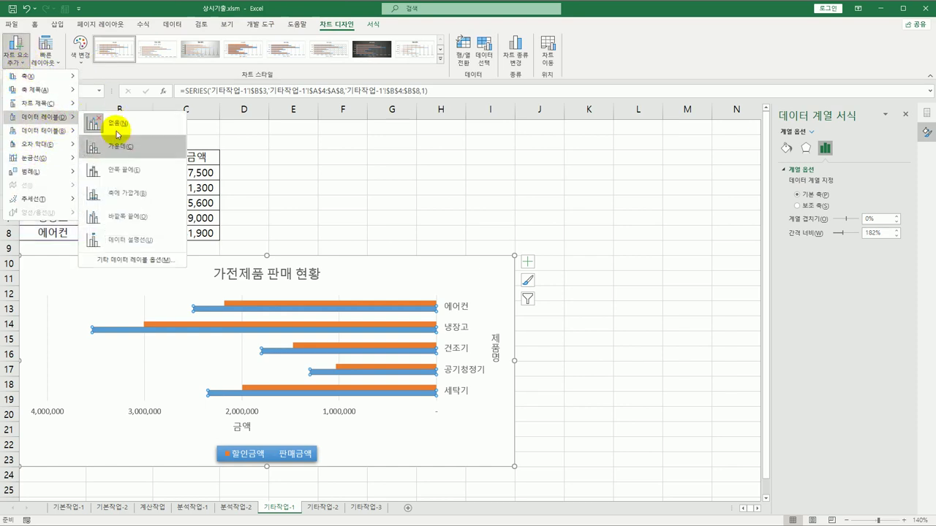
pyautogui.click(120, 213)
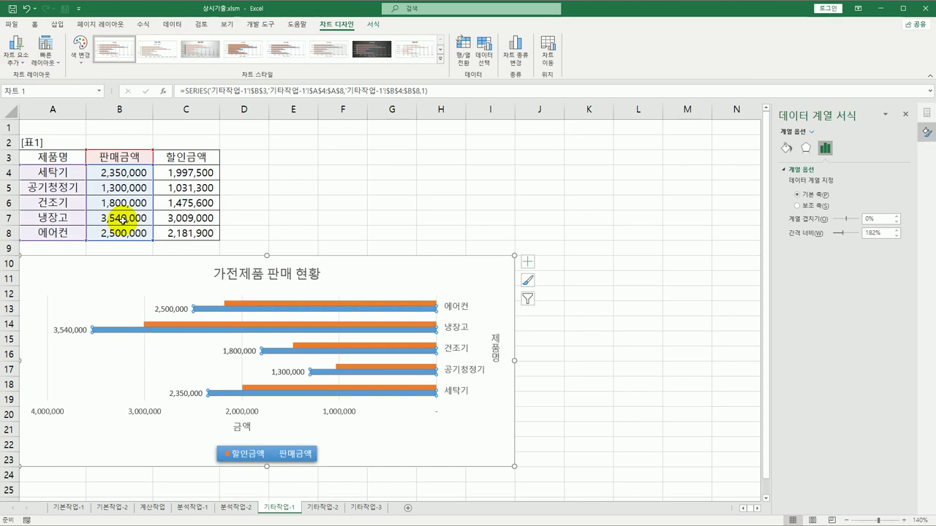
pyautogui.click(391, 243)
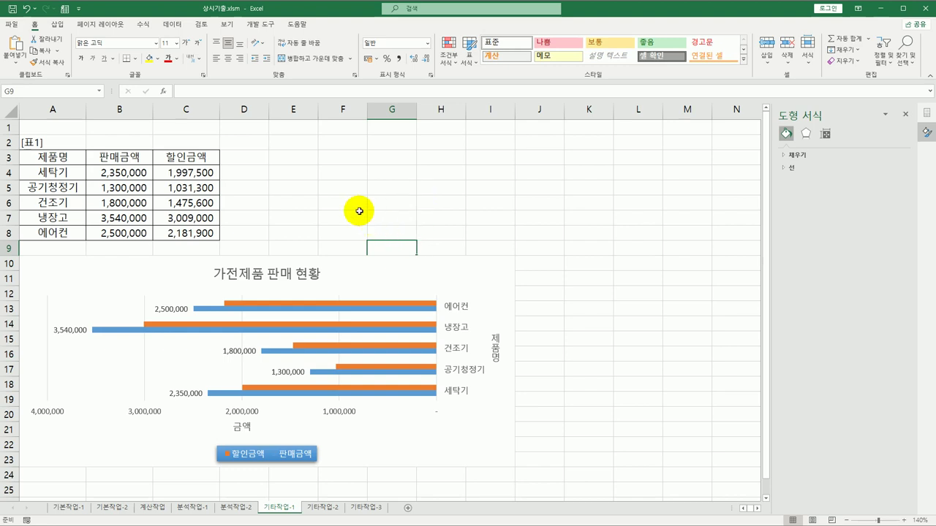
# On the 기타작업-2 sheet, draw a bevel (빗면) basic shape over cells E6:E7 and label it "평점4".
pyautogui.click(323, 506)
pyautogui.click(317, 160)
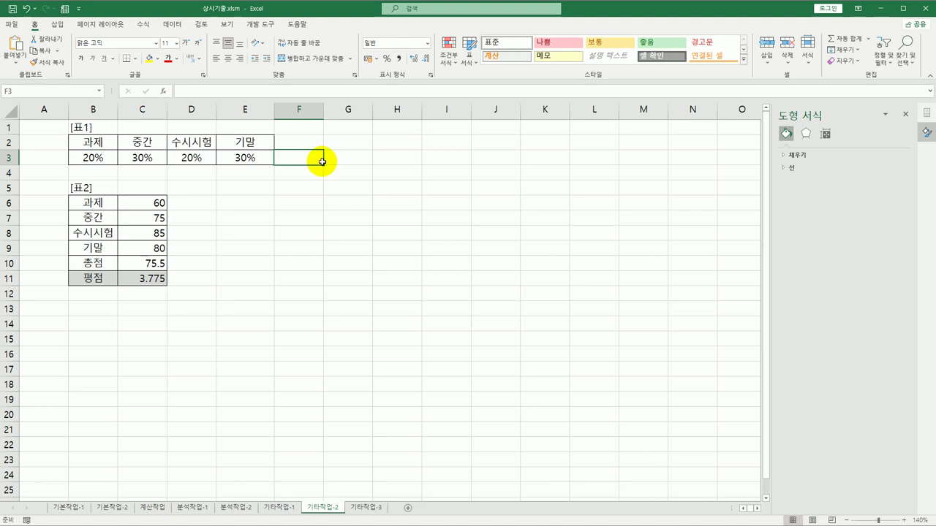
pyautogui.click(66, 29)
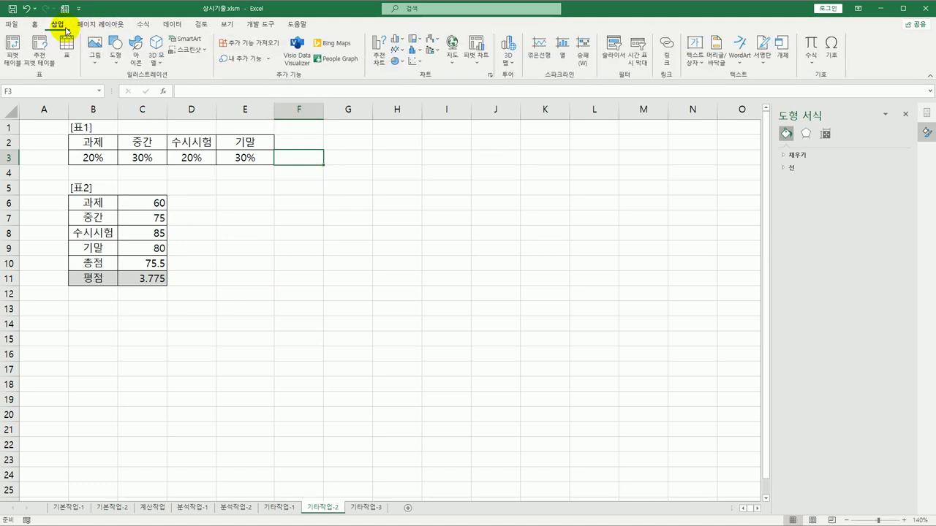
pyautogui.click(113, 56)
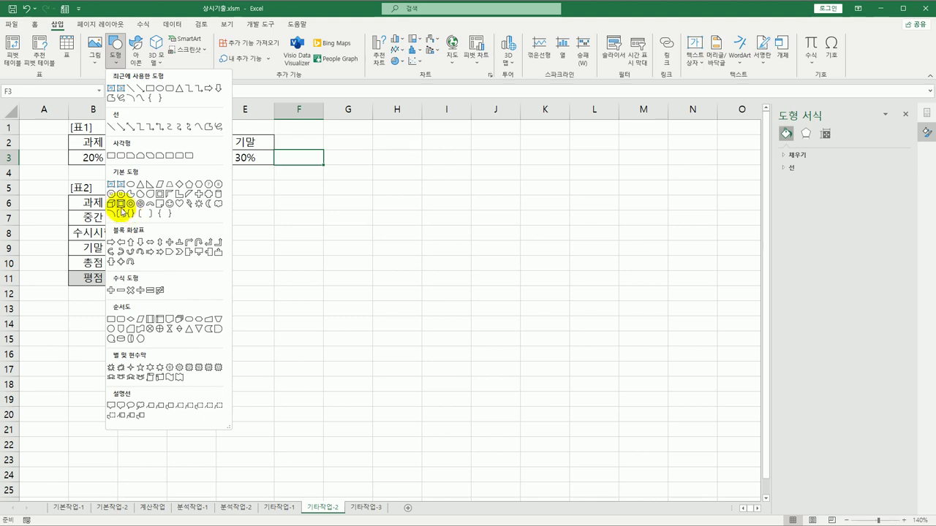
pyautogui.click(123, 207)
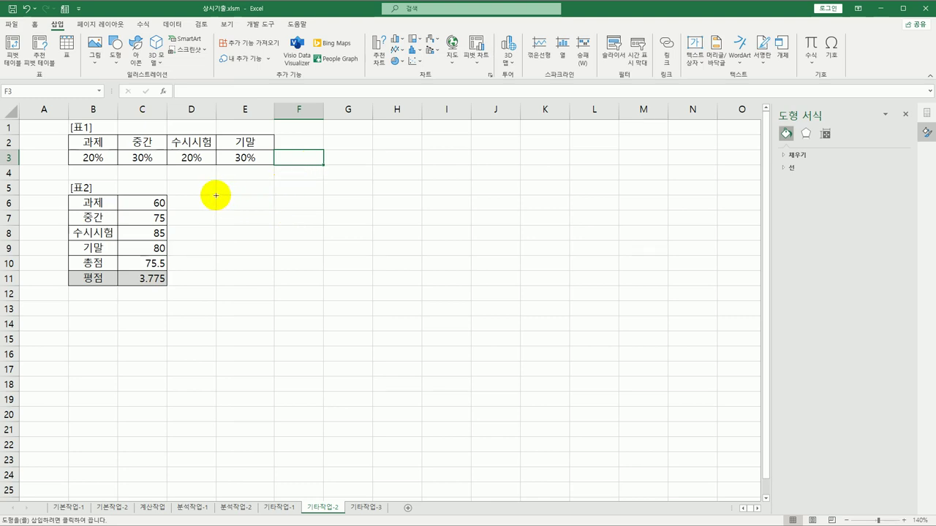
pyautogui.moveTo(217, 195); pyautogui.dragTo(258, 229)
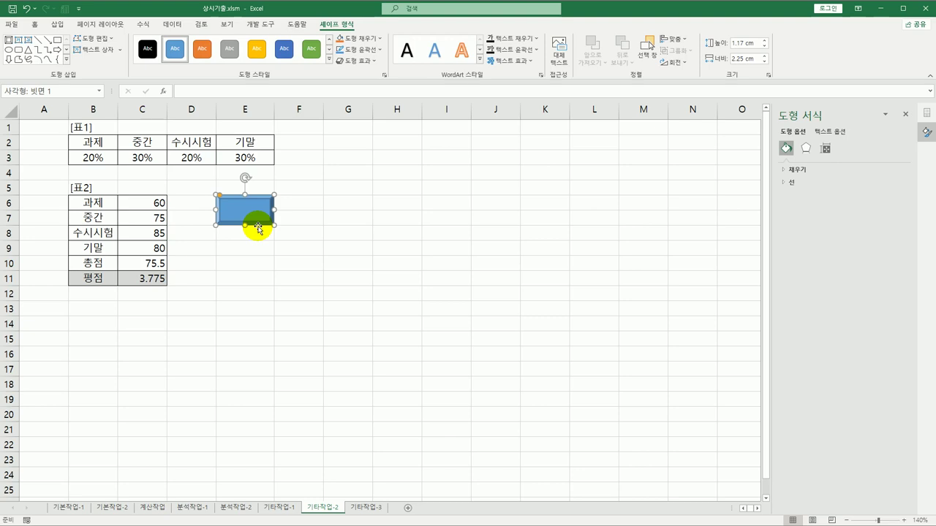
pyautogui.write('평점4')
pyautogui.click(314, 246)
# Assign a macro named 평점4 to the bevel shape and start recording it in the current workbook.
pyautogui.click(261, 212)
pyautogui.rightClick(265, 217)
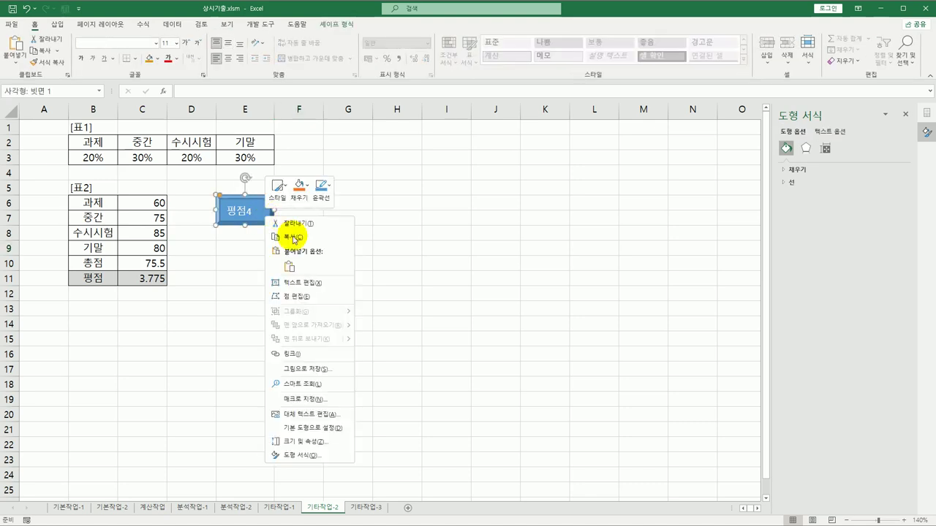
pyautogui.click(321, 398)
pyautogui.moveTo(311, 289); pyautogui.dragTo(399, 158)
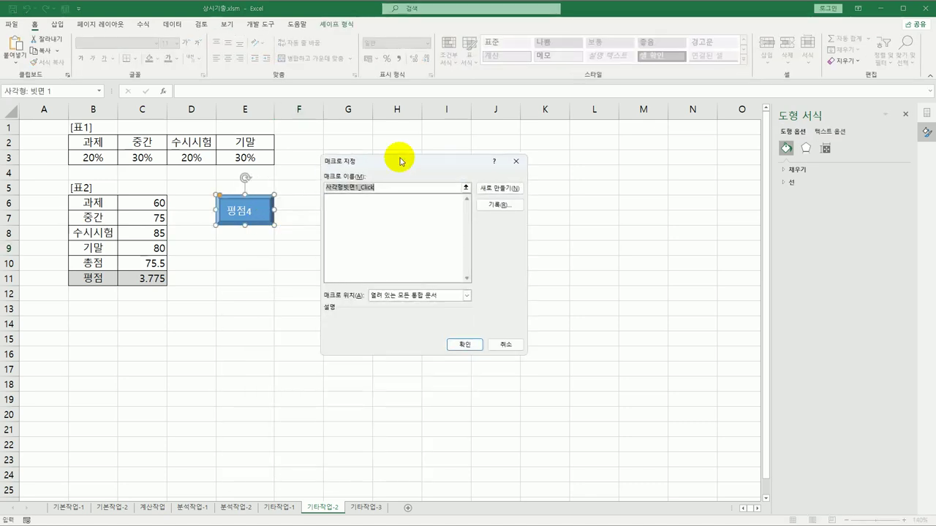
pyautogui.write('평점4')
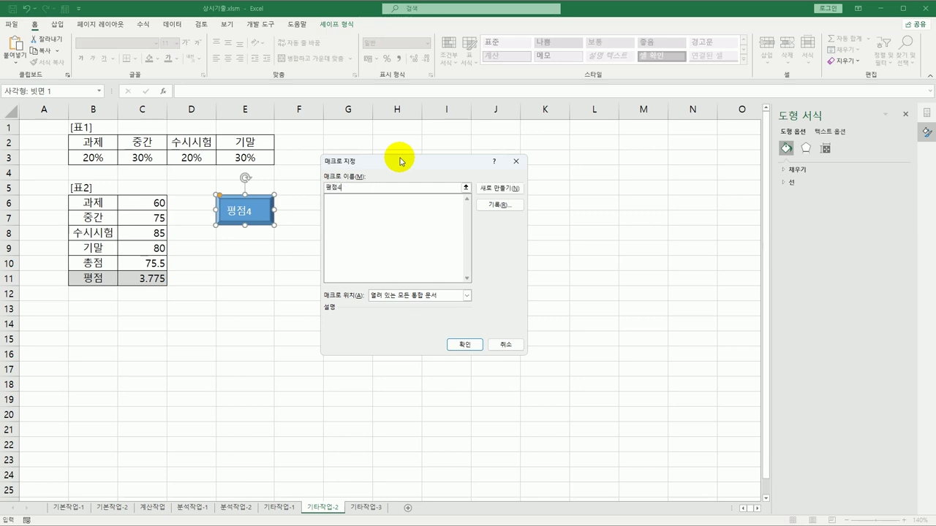
pyautogui.click(500, 204)
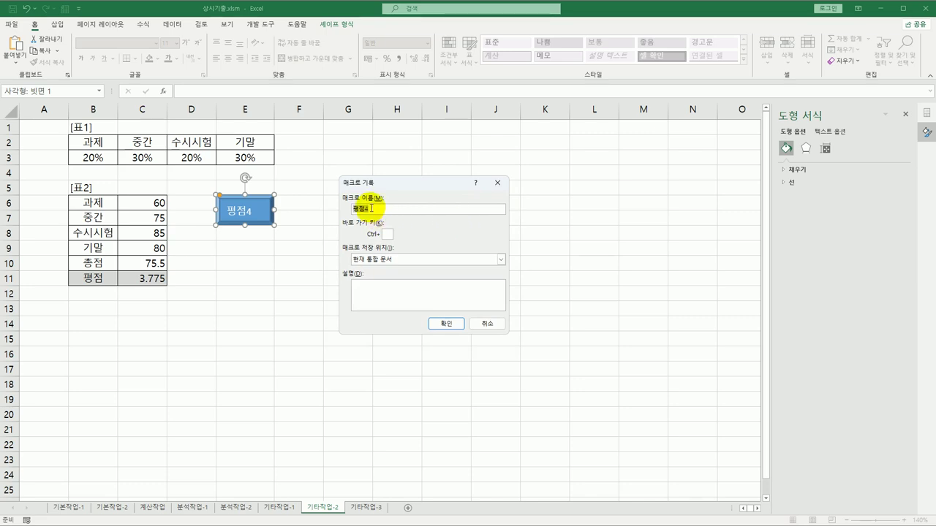
pyautogui.click(446, 323)
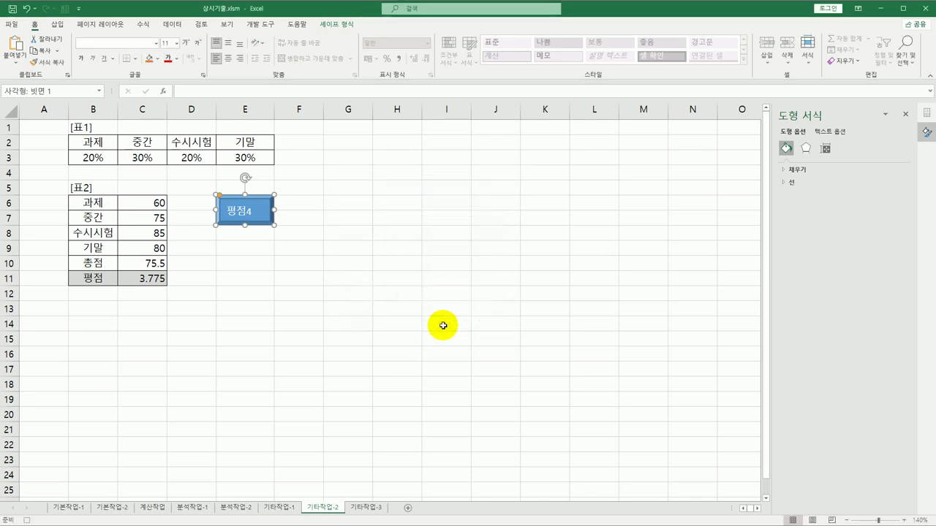
# Run Goal Seek (목표값 찾기) so the 평점 formula in C11 reaches 4 by changing the 기말 score in C9, and accept the result.
pyautogui.click(151, 277)
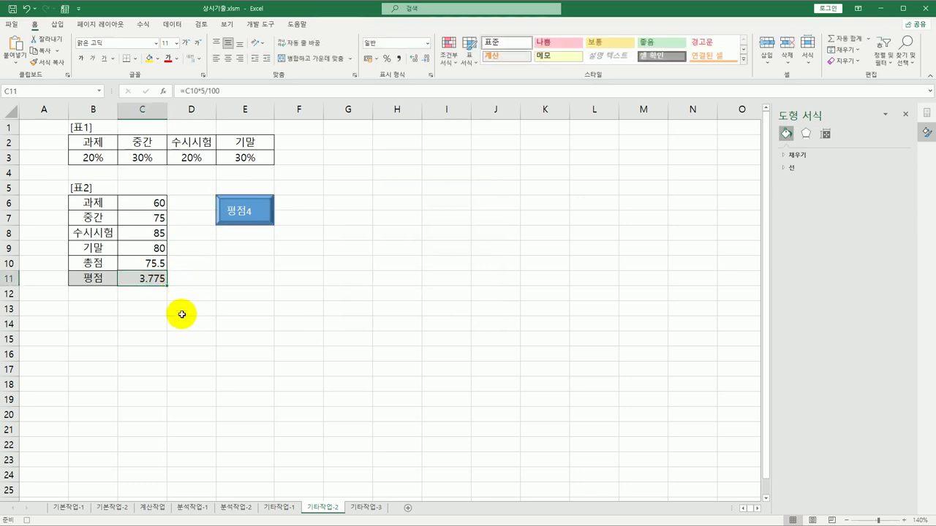
pyautogui.click(172, 24)
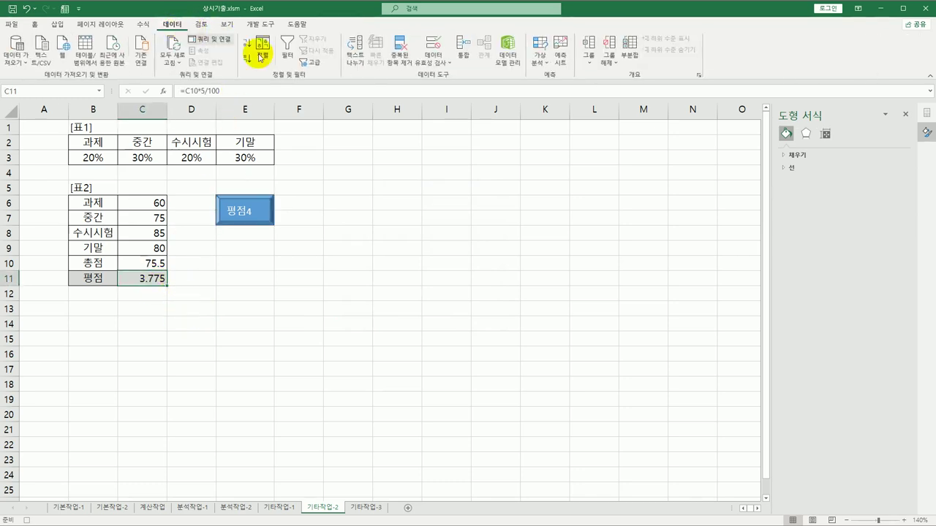
pyautogui.click(540, 57)
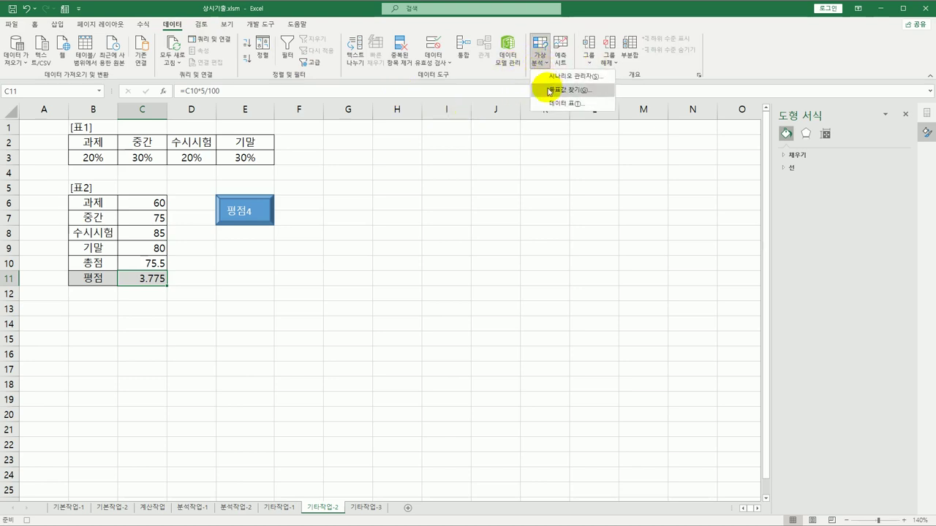
pyautogui.click(550, 91)
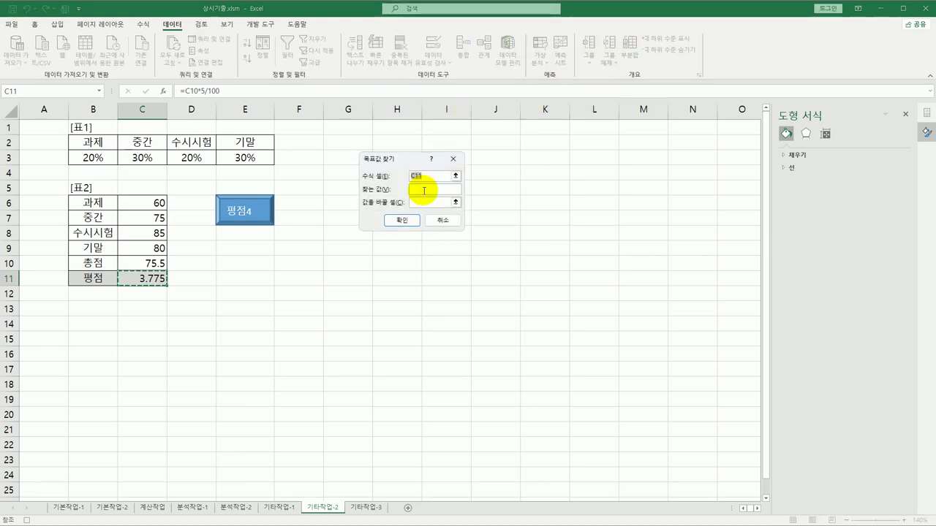
pyautogui.click(423, 190)
pyautogui.write('4')
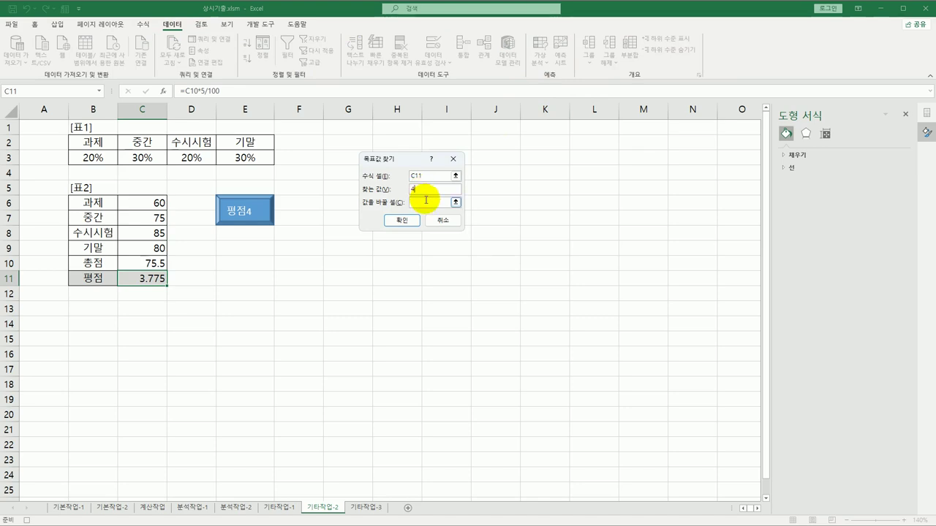
pyautogui.click(425, 201)
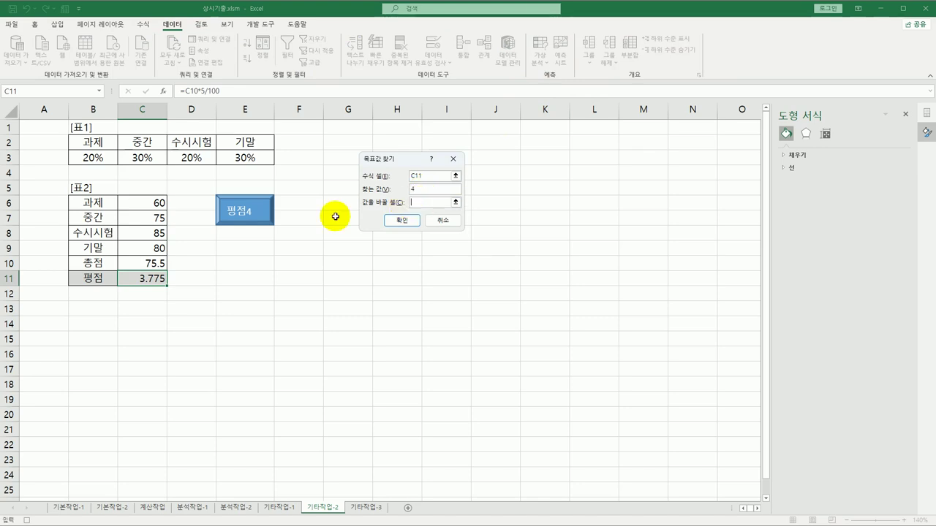
pyautogui.click(150, 249)
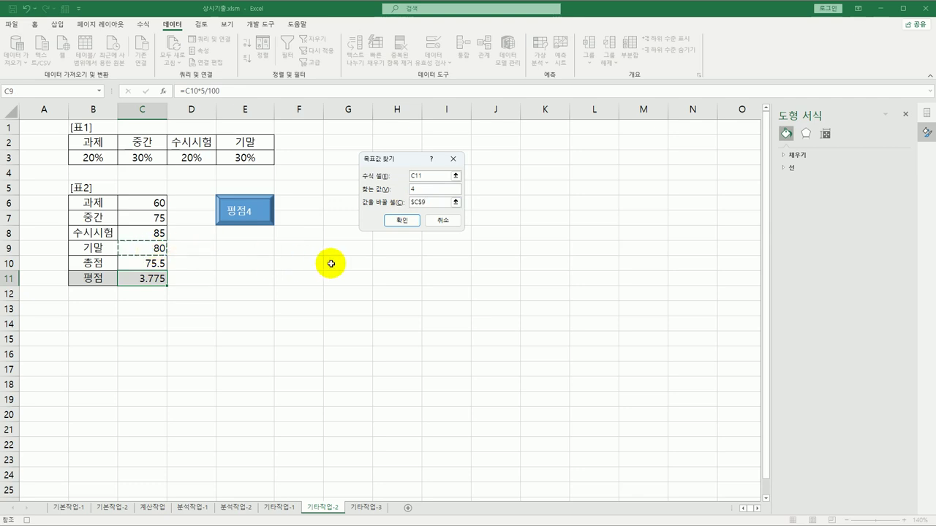
pyautogui.click(402, 222)
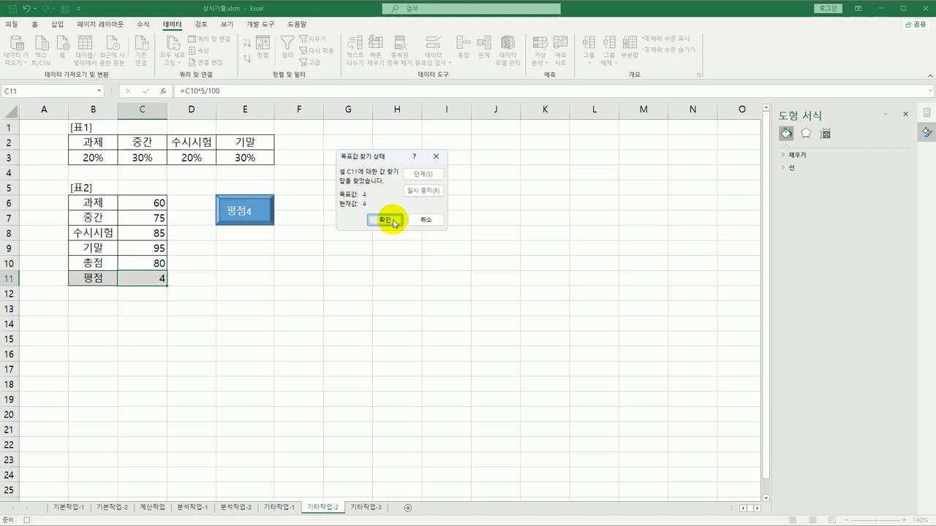
pyautogui.click(394, 221)
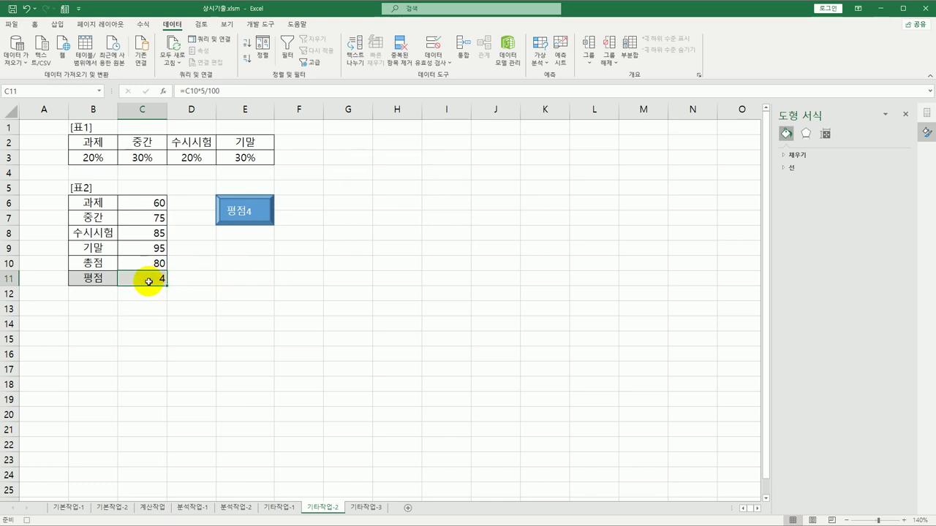
# Stop recording the 평점4 macro and deselect the result cell.
pyautogui.click(259, 24)
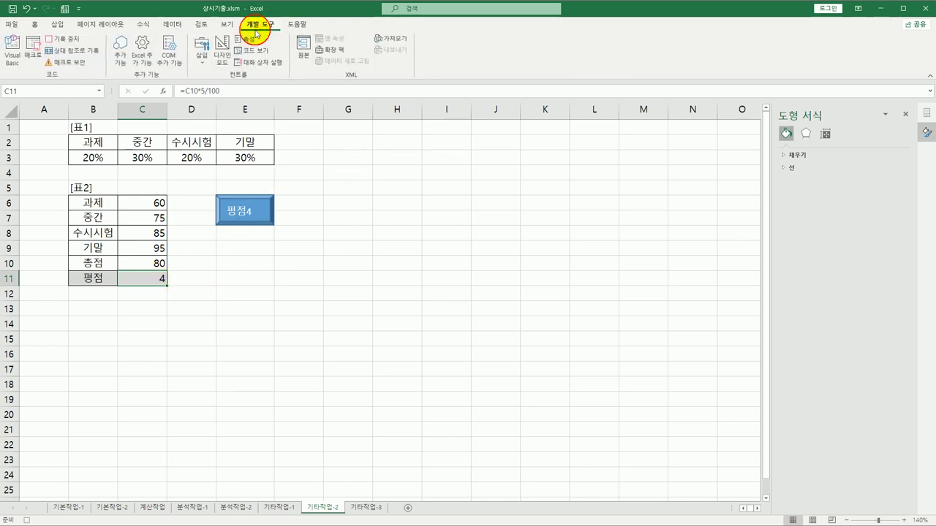
pyautogui.click(63, 41)
pyautogui.click(331, 263)
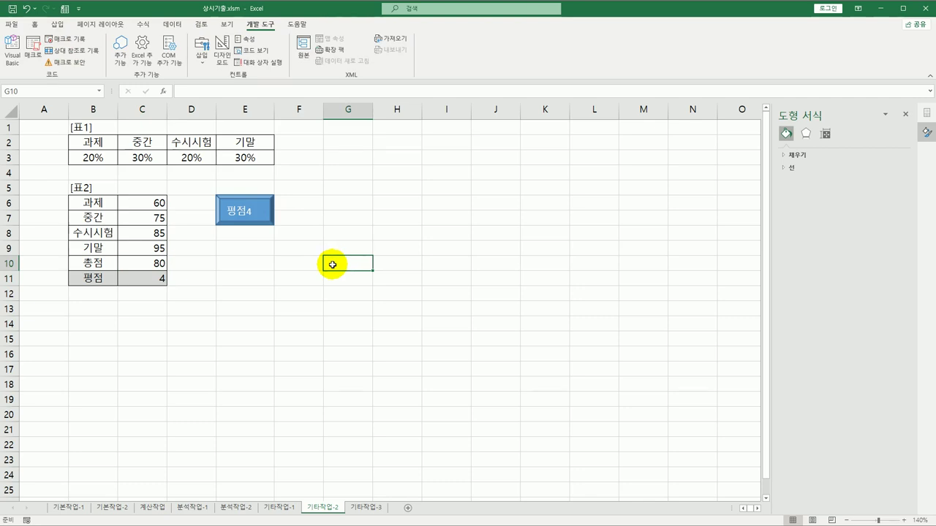
# Draw a second bevel (빗면) basic shape over cells E9:E10 and label it "평점3.7".
pyautogui.click(58, 24)
pyautogui.click(115, 51)
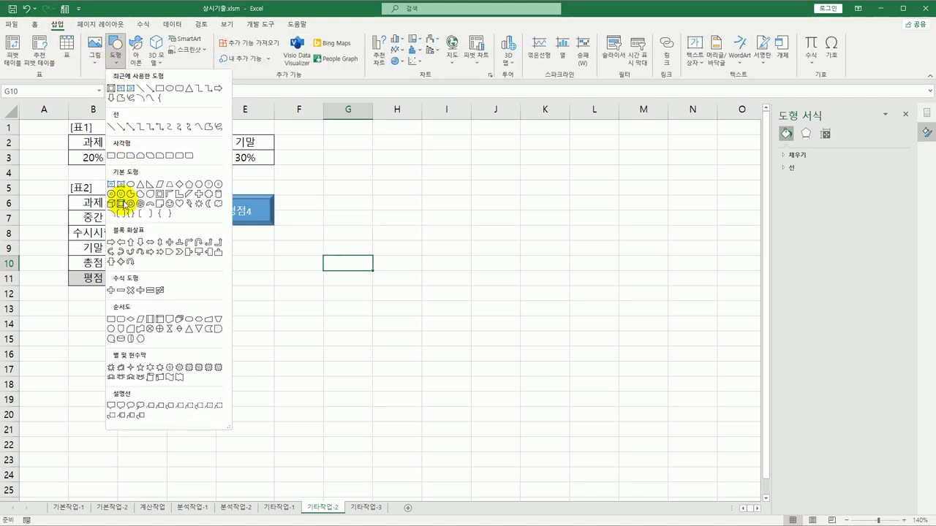
pyautogui.click(123, 209)
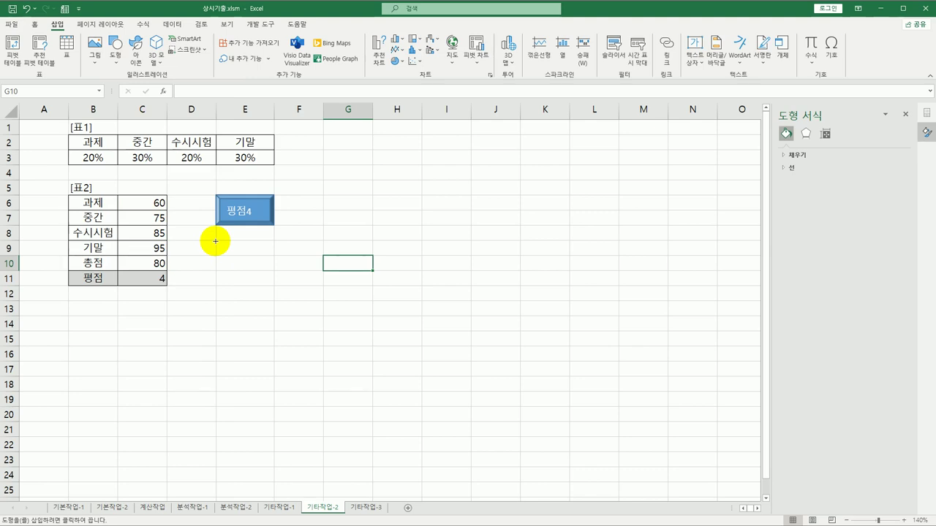
pyautogui.moveTo(216, 242); pyautogui.dragTo(258, 270)
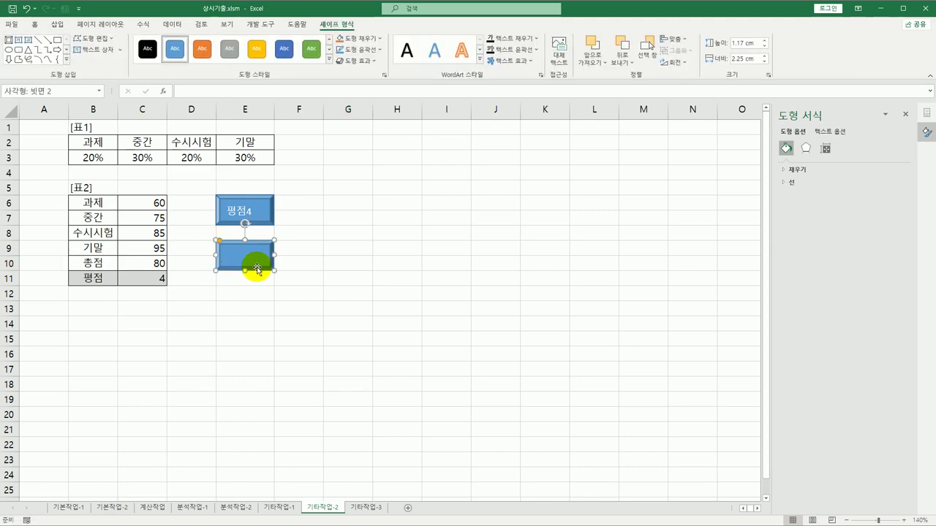
pyautogui.write('평점3_7')
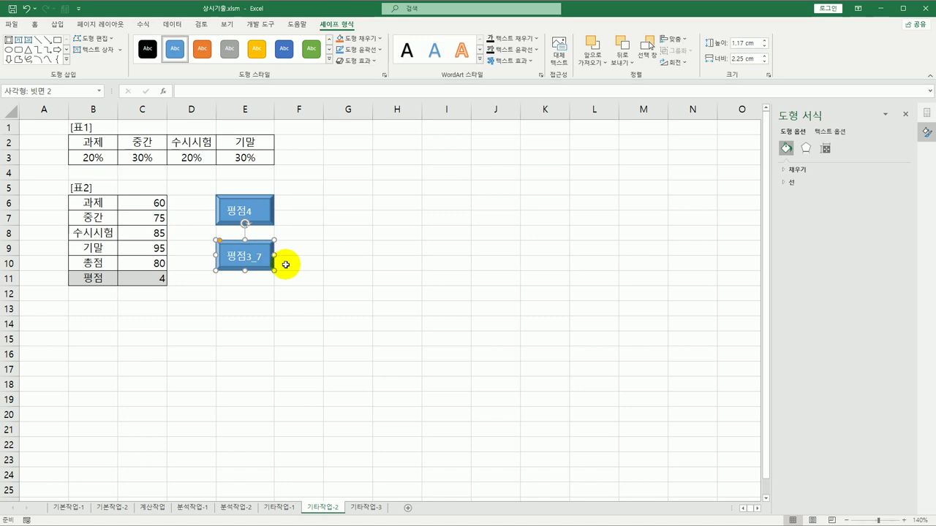
pyautogui.click(253, 255)
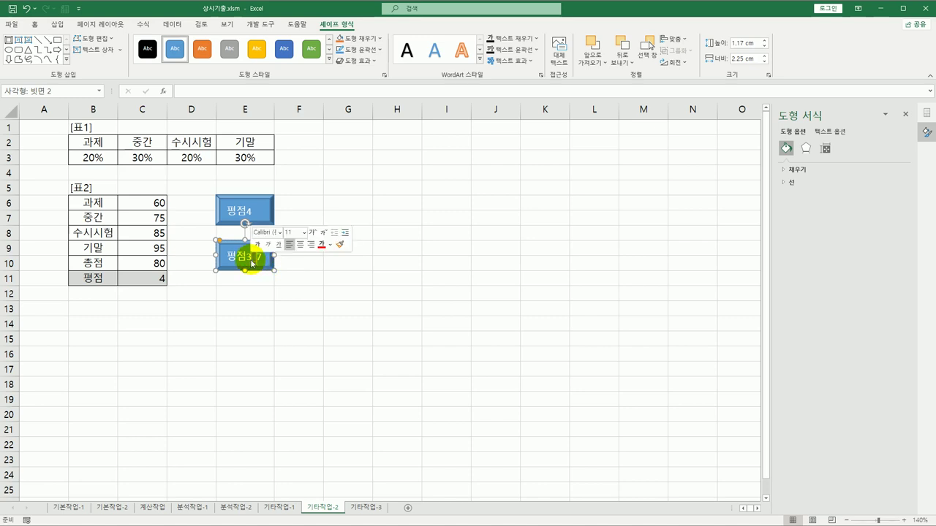
pyautogui.write('.')
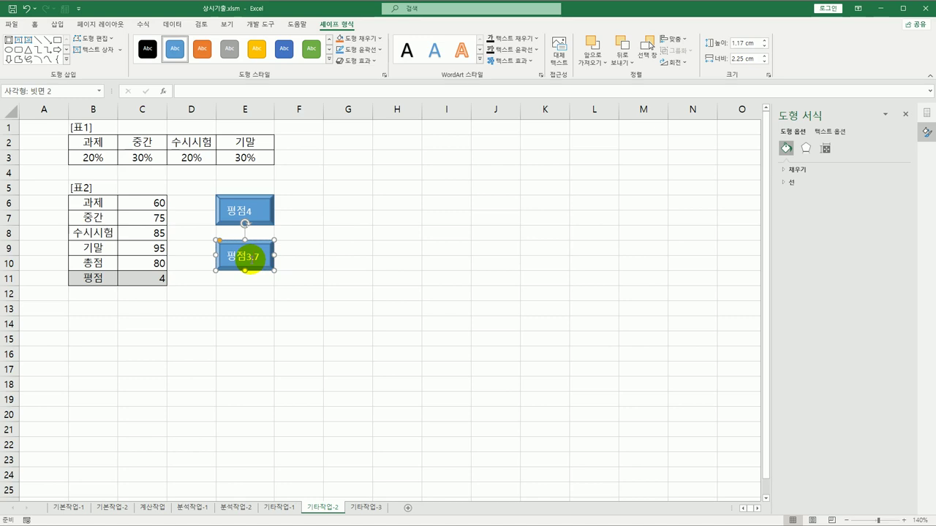
pyautogui.click(326, 277)
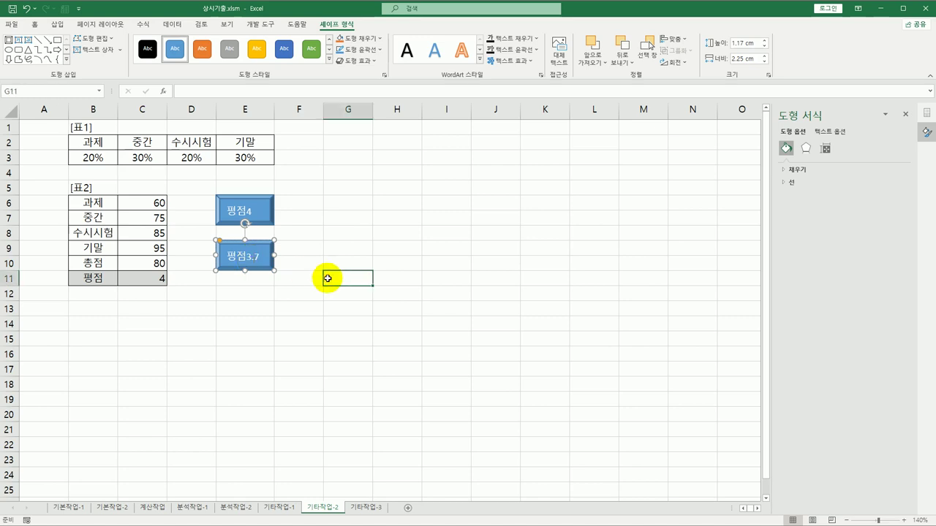
# Assign a macro named 평점3_7 to the lower bevel shape and start recording it in the current workbook.
pyautogui.rightClick(261, 247)
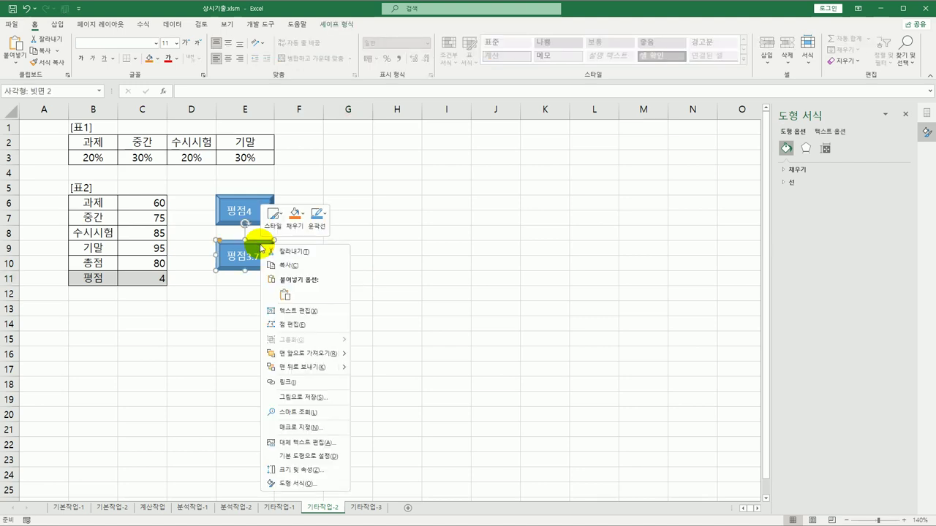
pyautogui.click(300, 427)
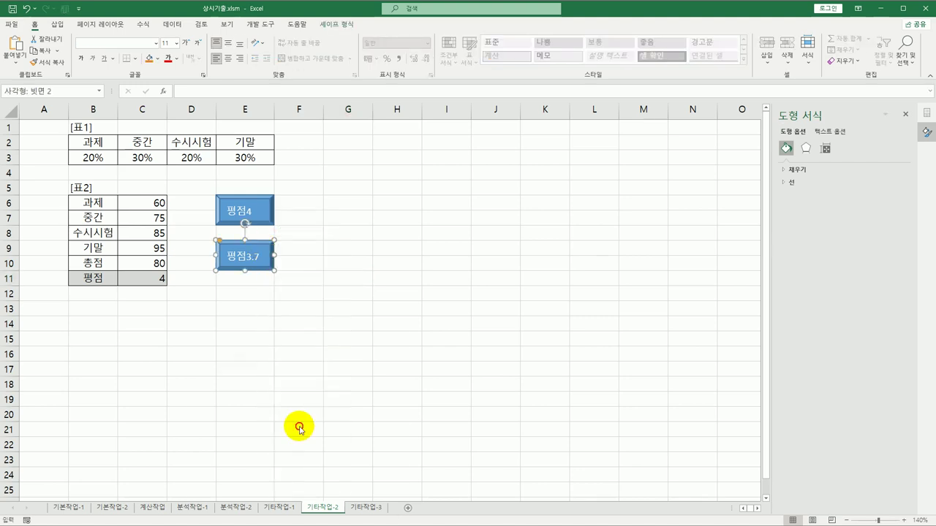
pyautogui.moveTo(303, 329); pyautogui.dragTo(420, 173)
pyautogui.write('평점')
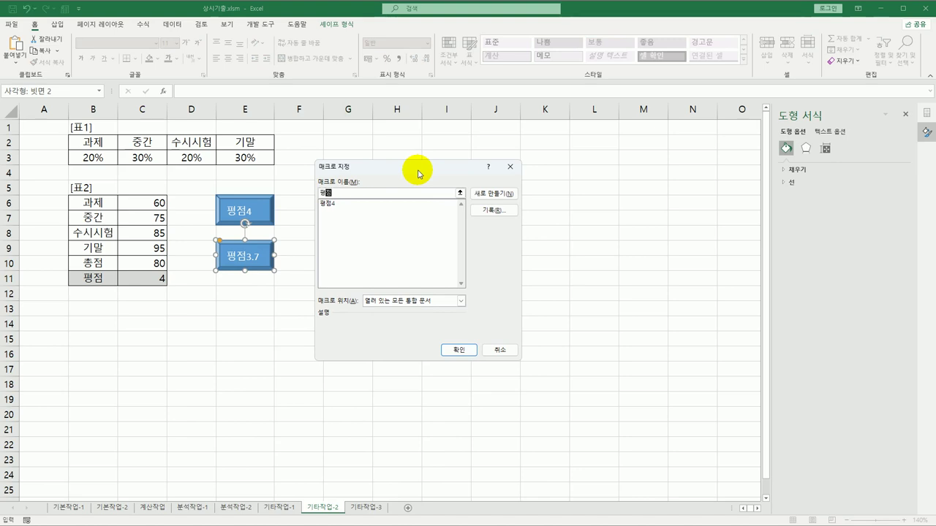
pyautogui.write('3_기')
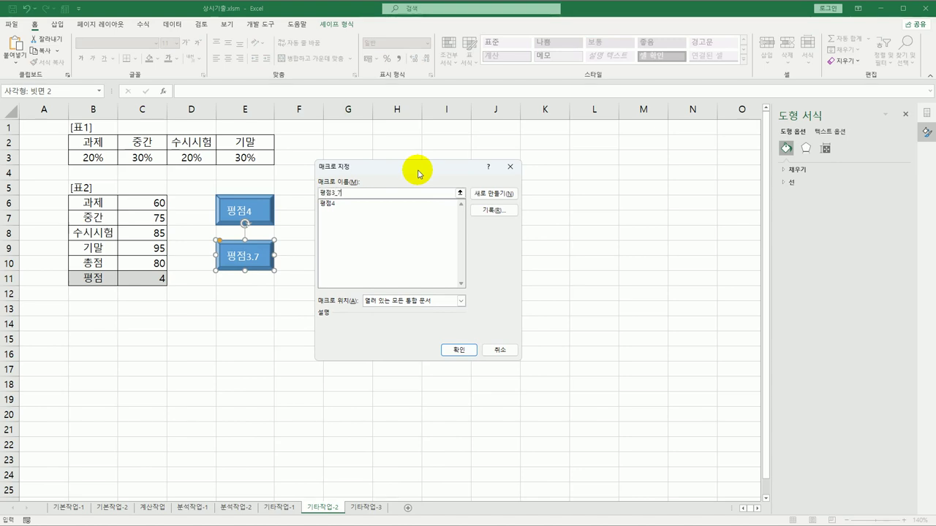
pyautogui.click(477, 211)
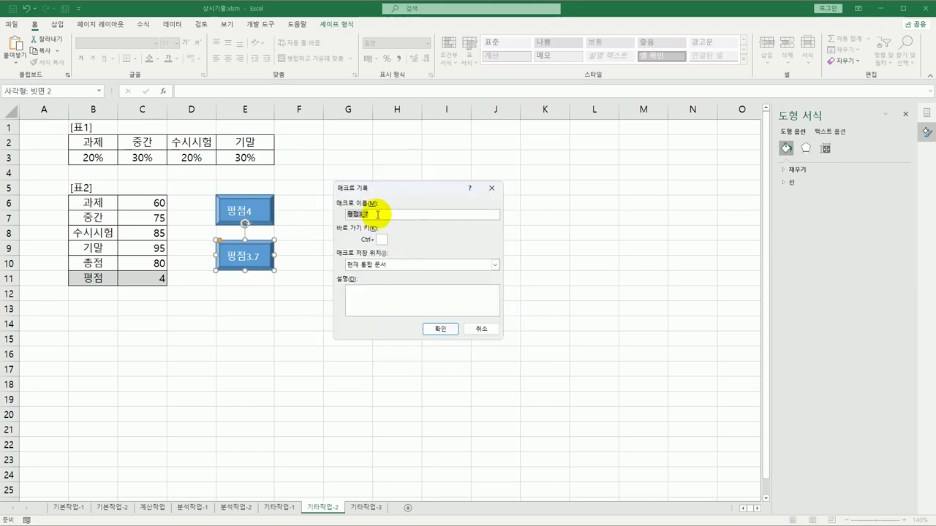
pyautogui.click(436, 328)
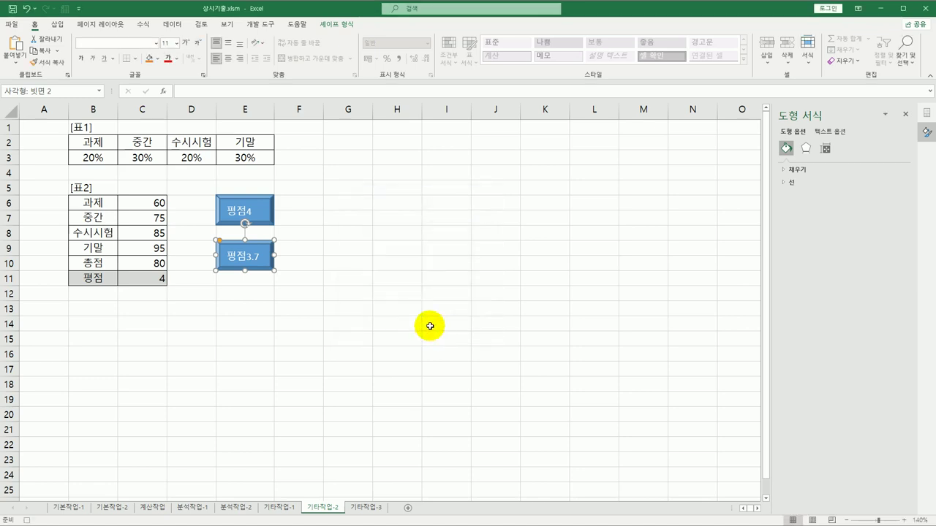
# Run Goal Seek (목표값 찾기) so C11 reaches 3.7 by changing C9, accept the result, and stop recording the macro.
pyautogui.click(152, 280)
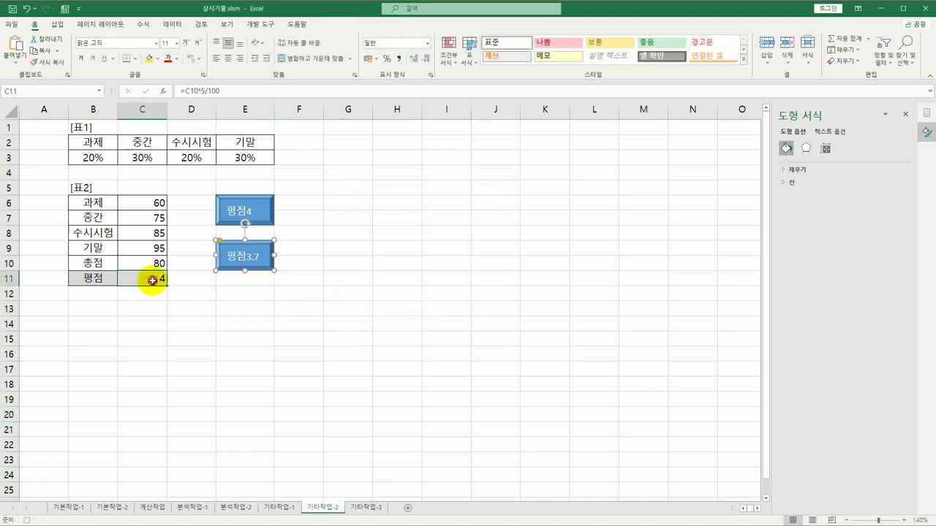
pyautogui.click(178, 25)
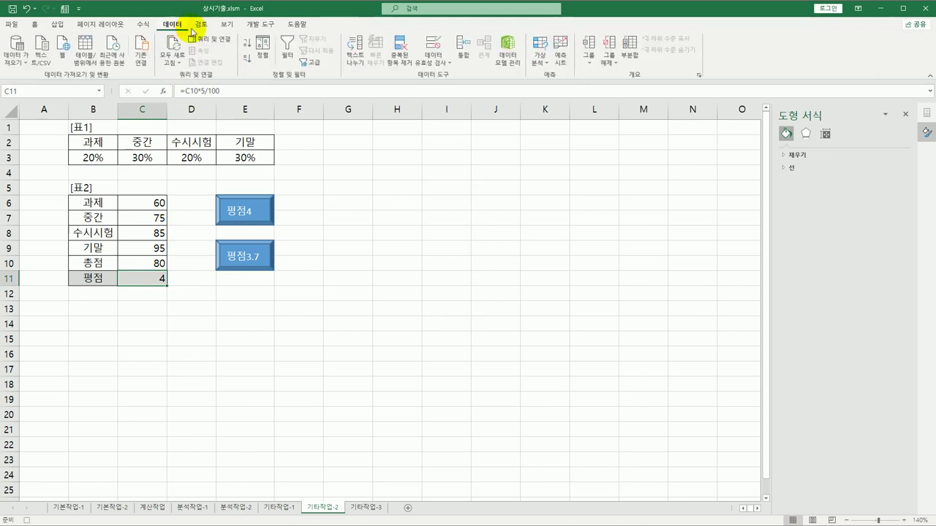
pyautogui.click(545, 62)
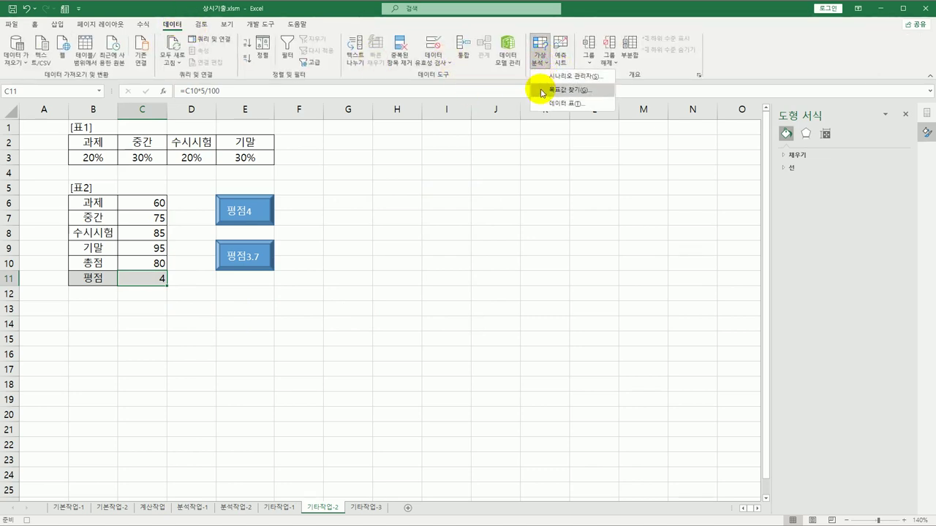
pyautogui.click(542, 90)
pyautogui.click(394, 188)
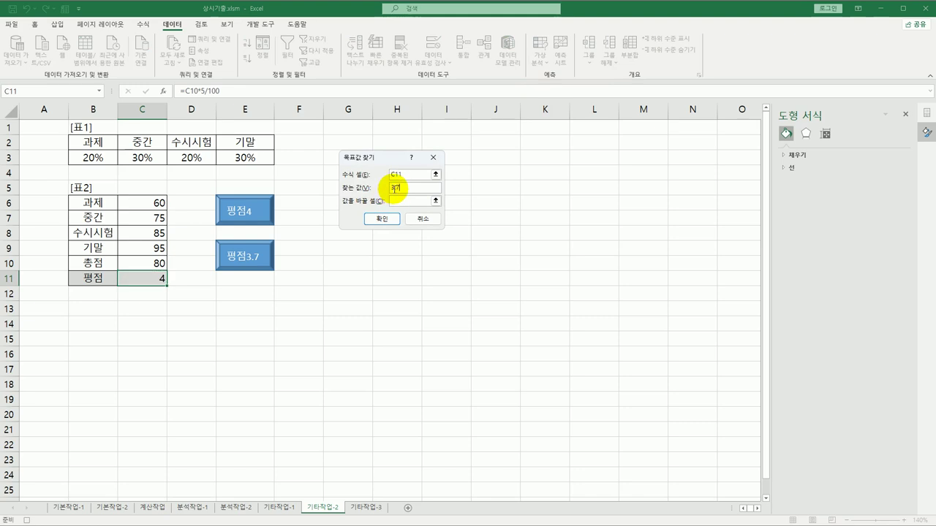
pyautogui.write('3.7')
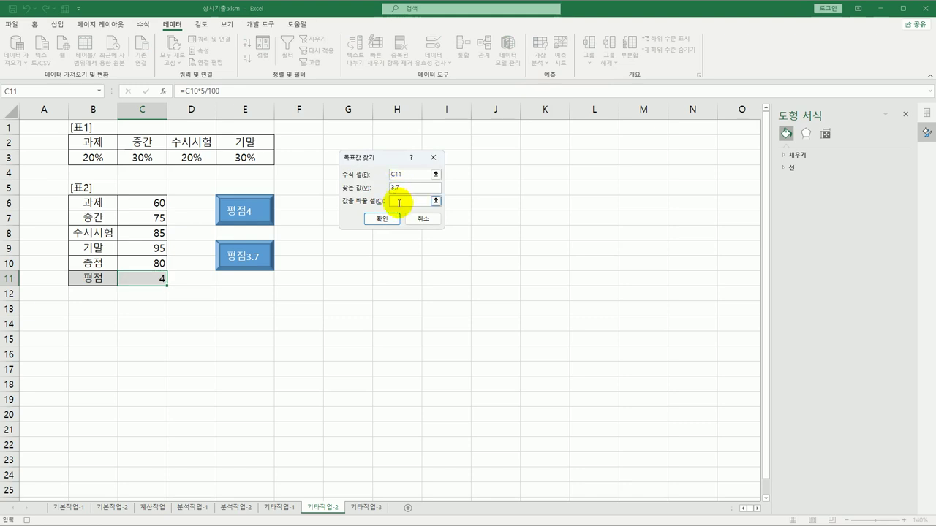
pyautogui.click(144, 252)
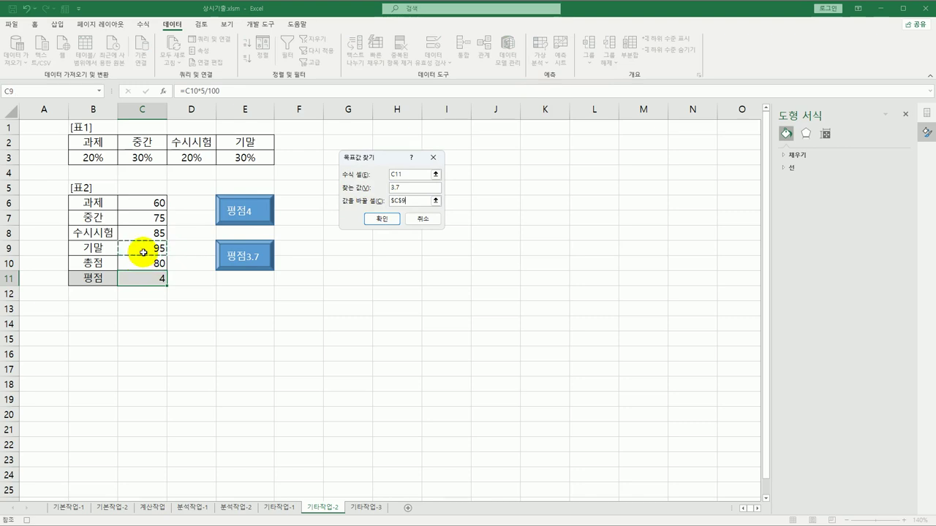
pyautogui.click(381, 219)
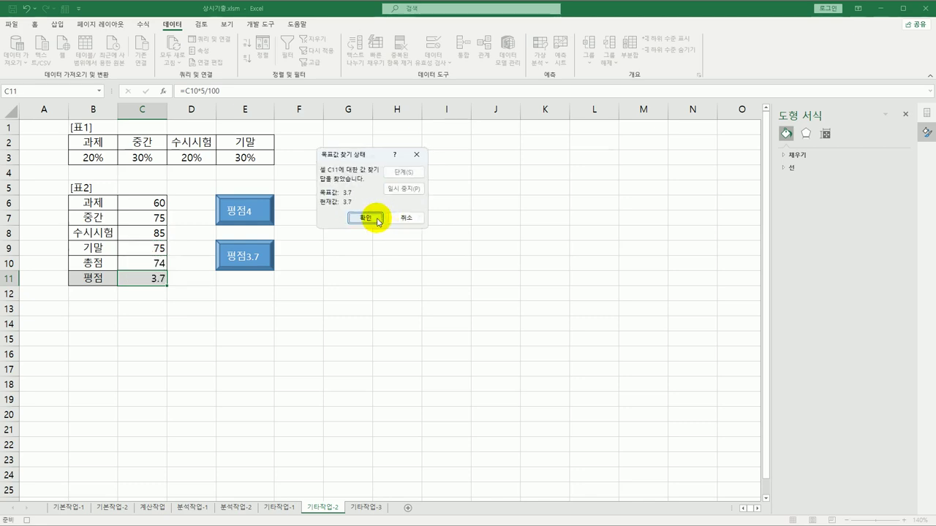
pyautogui.click(377, 219)
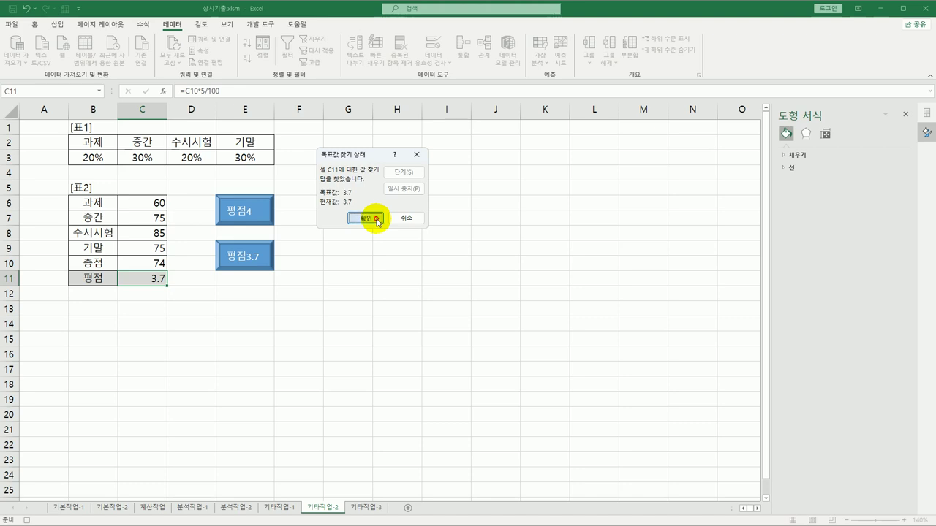
pyautogui.click(269, 26)
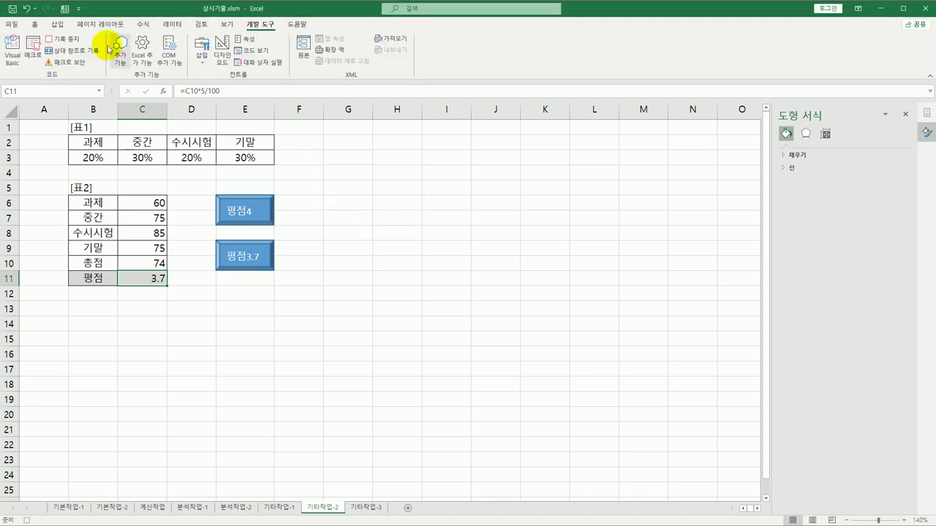
pyautogui.click(57, 39)
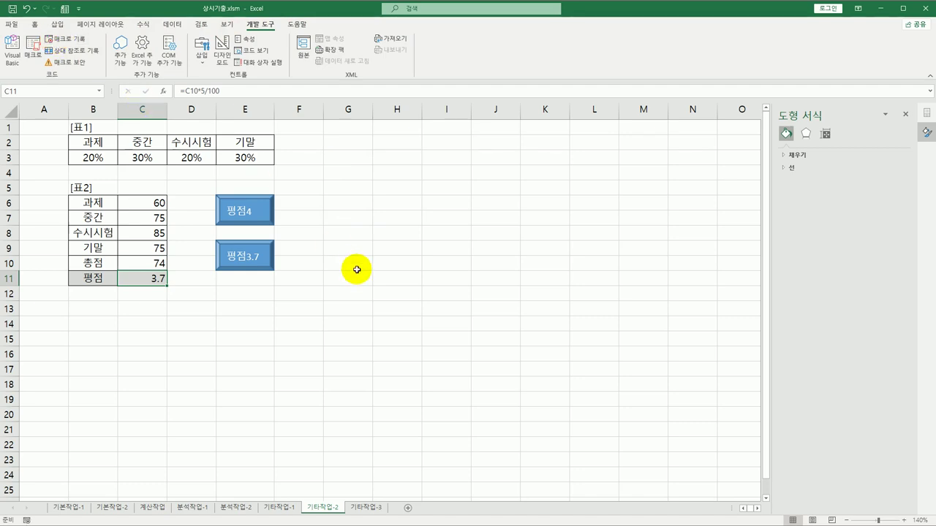
# Test the 평점4 and 평점3.7 shapes by running their macros alternately, and deselect the result cell.
pyautogui.click(260, 212)
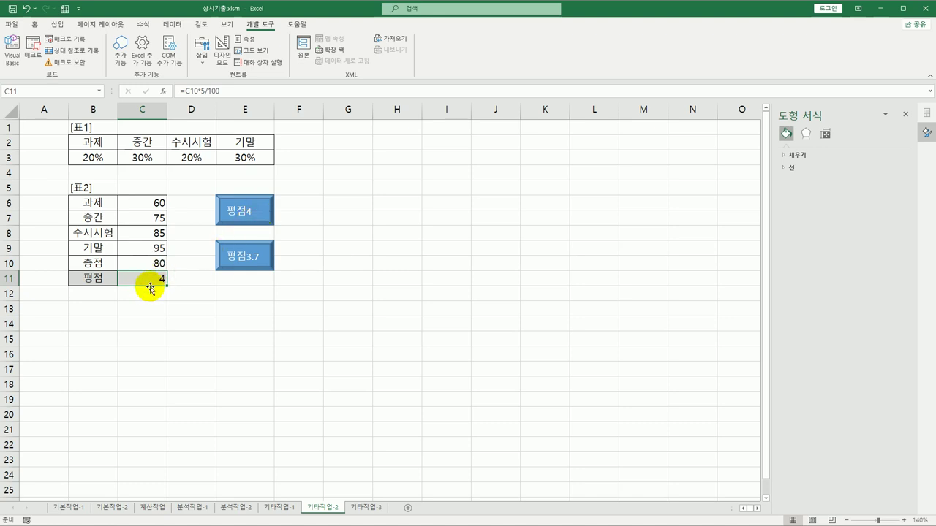
pyautogui.click(231, 263)
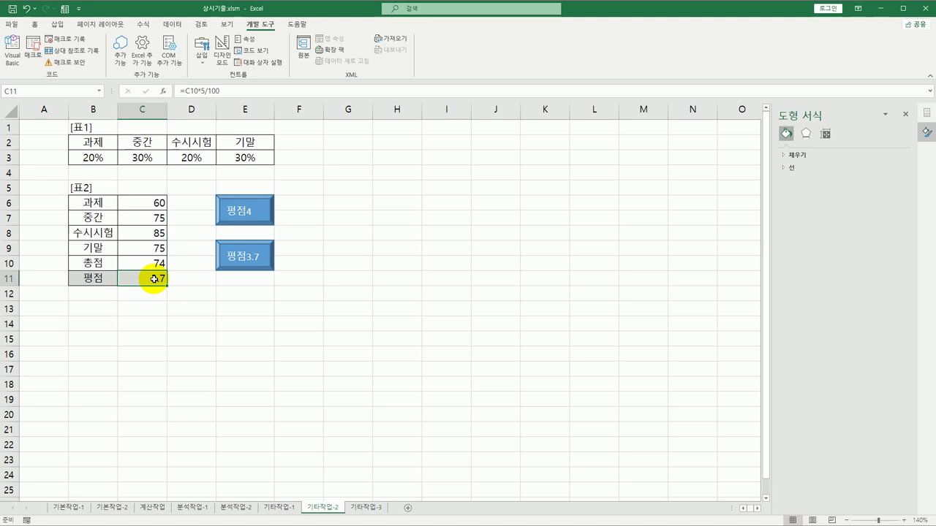
pyautogui.click(241, 217)
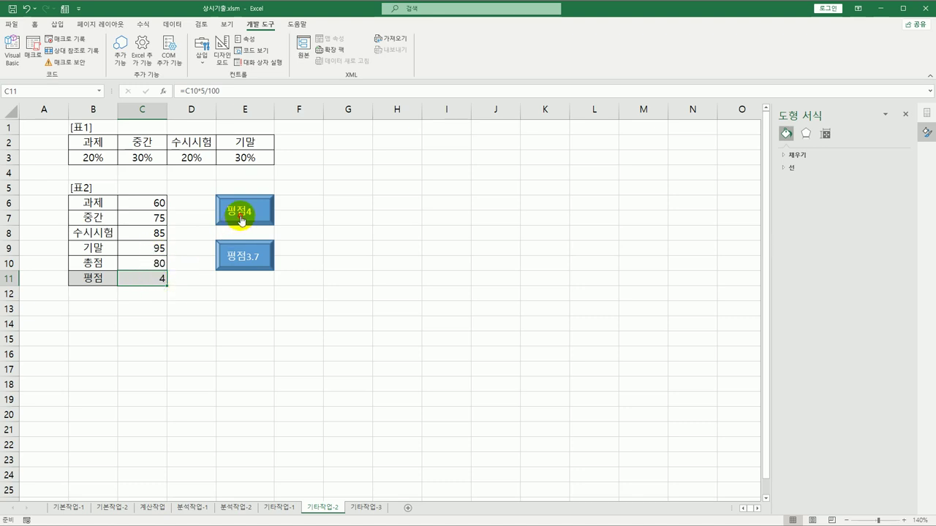
pyautogui.click(241, 262)
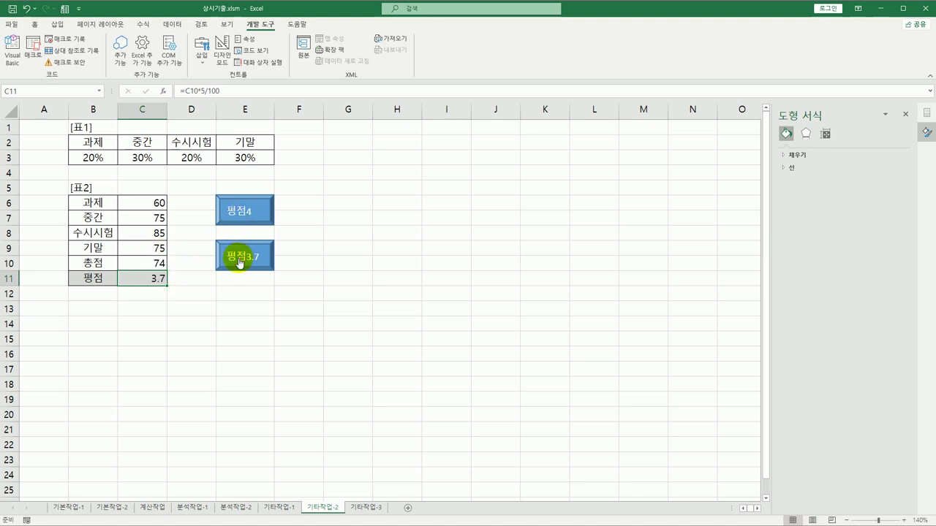
pyautogui.click(323, 302)
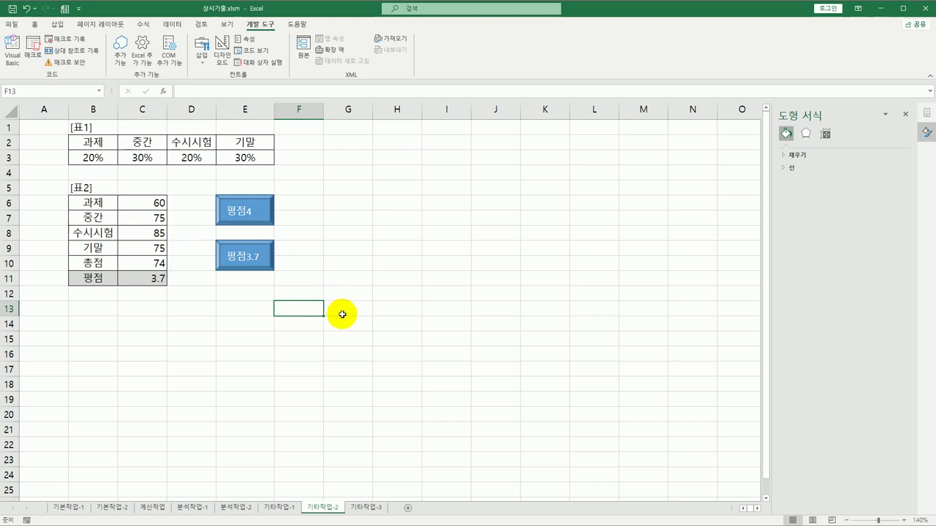
# On the 기타작업-3 sheet, turn on design mode and open the click event code of the 판매내역입력 button.
pyautogui.click(369, 505)
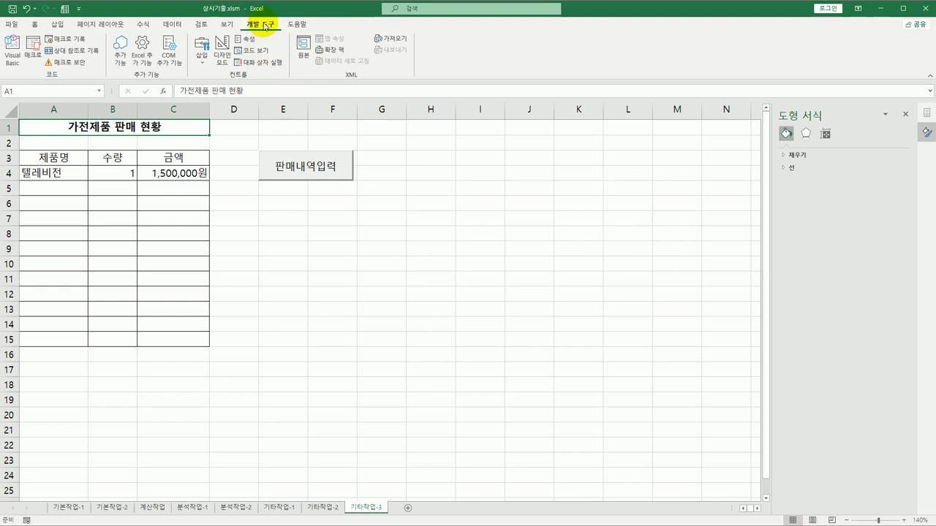
pyautogui.click(220, 50)
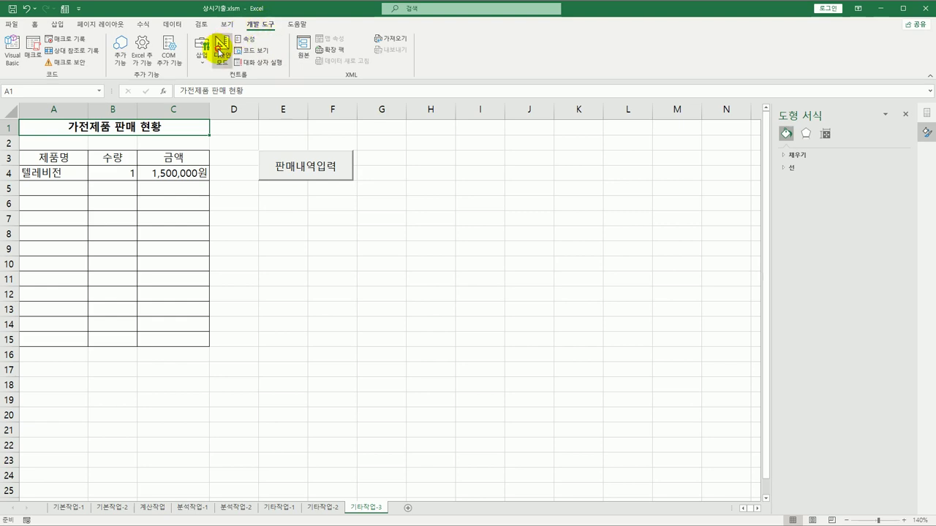
pyautogui.click(301, 168)
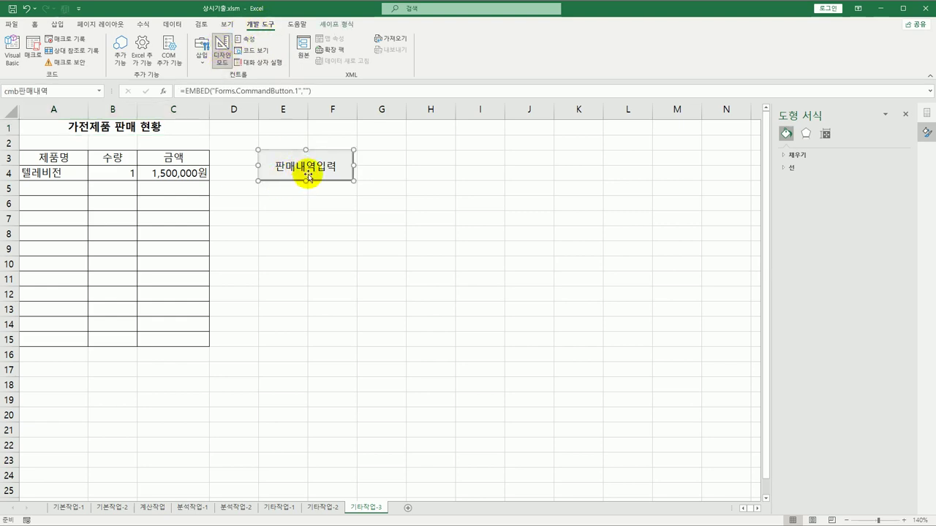
pyautogui.doubleClick(308, 174)
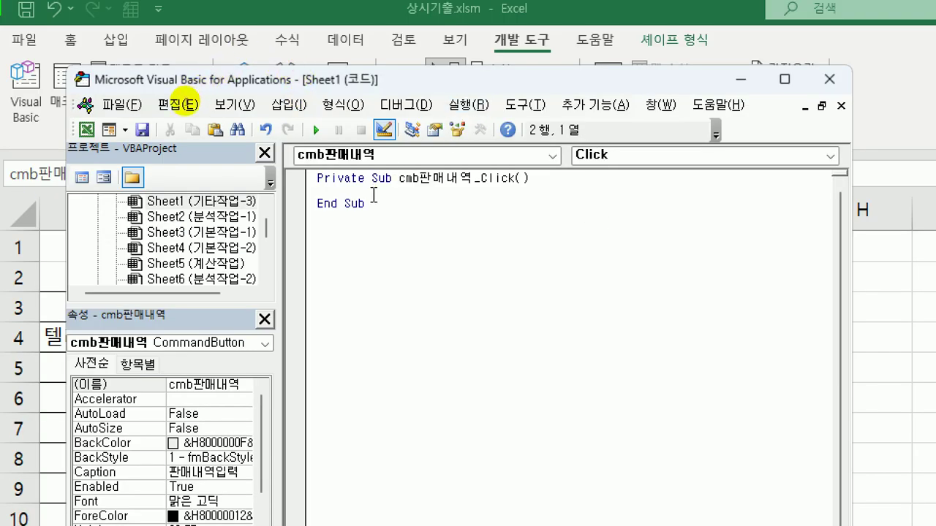
# Add the statement 판매내역입력.Show inside the cmb판매내역_Click procedure.
pyautogui.write('판매내역입력')
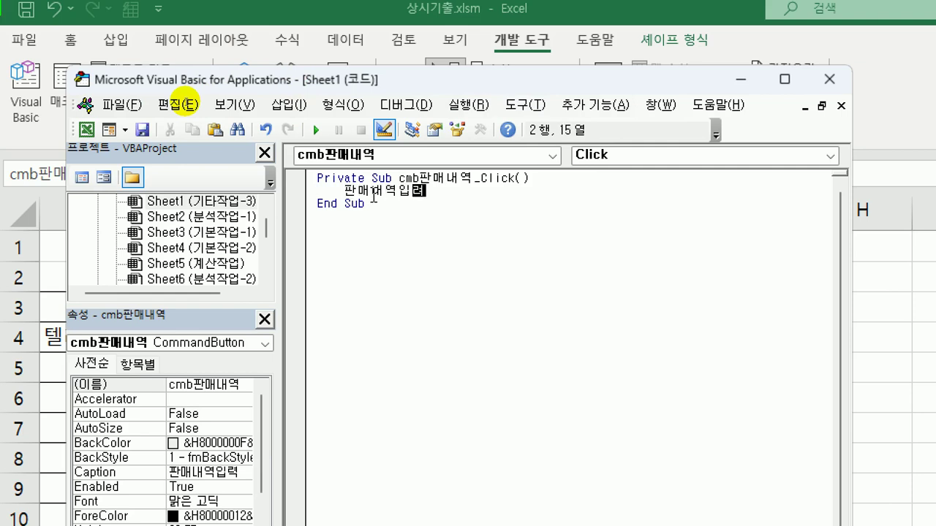
pyautogui.write('.sh')
pyautogui.press('Tab')
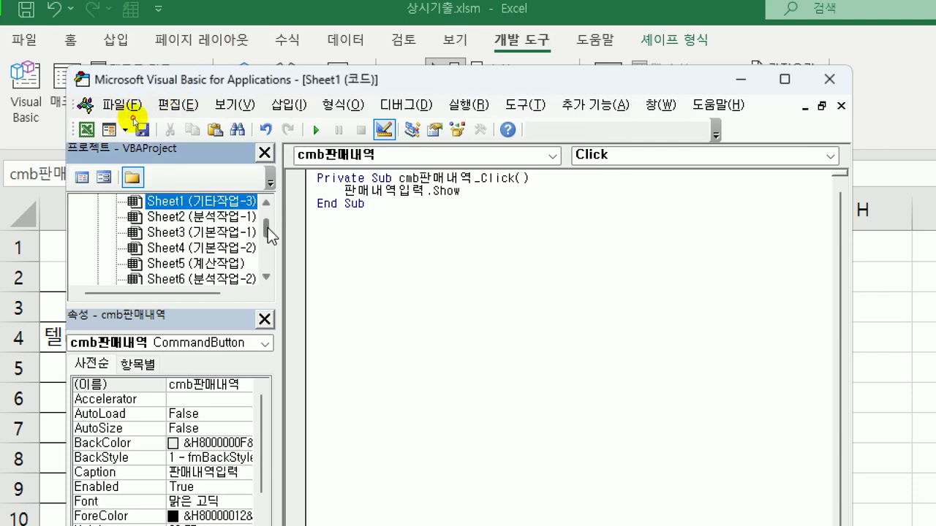
# Open the code of the 판매내역입력 form and create its UserForm_Initialize procedure.
pyautogui.moveTo(264, 233); pyautogui.dragTo(266, 256)
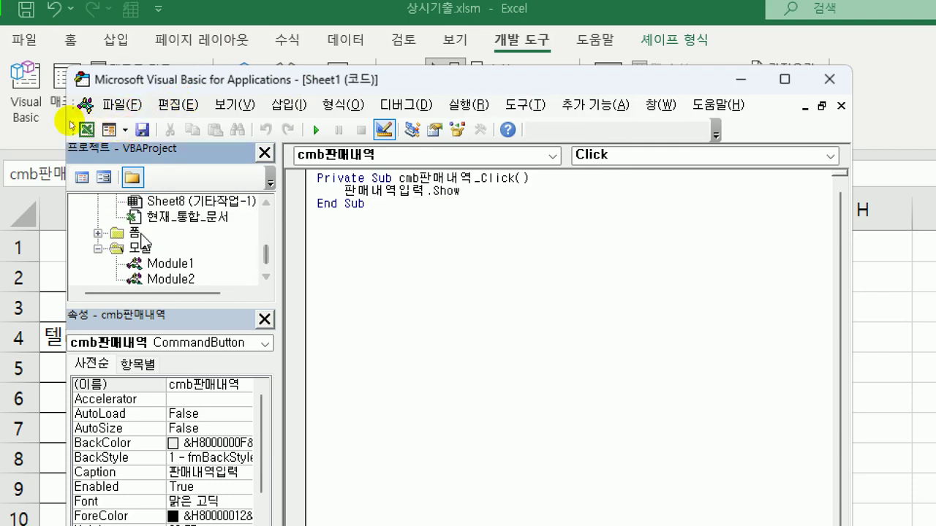
pyautogui.click(136, 234)
pyautogui.doubleClick(138, 234)
pyautogui.doubleClick(175, 248)
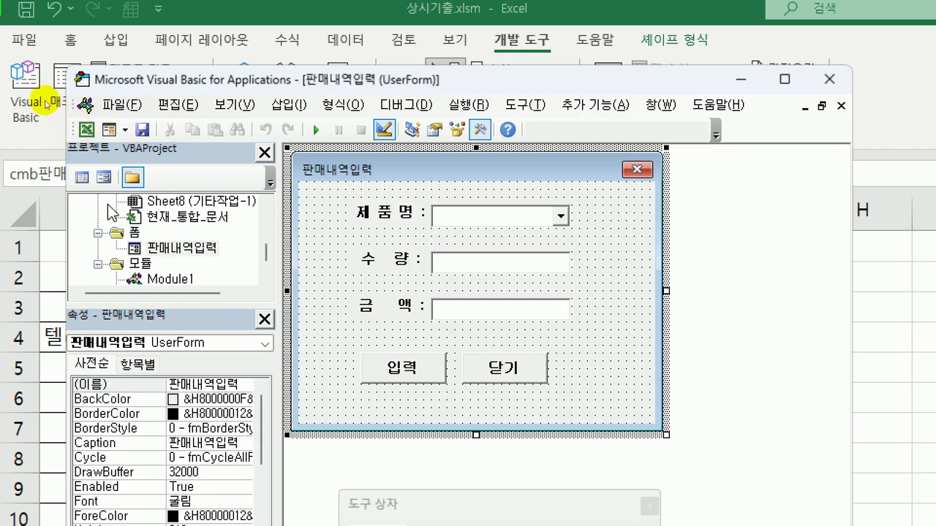
pyautogui.click(84, 178)
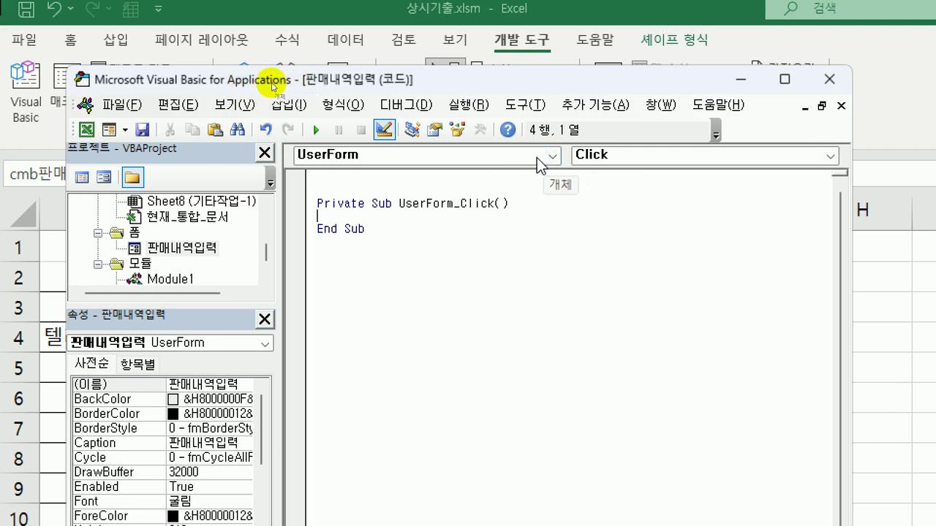
pyautogui.click(592, 155)
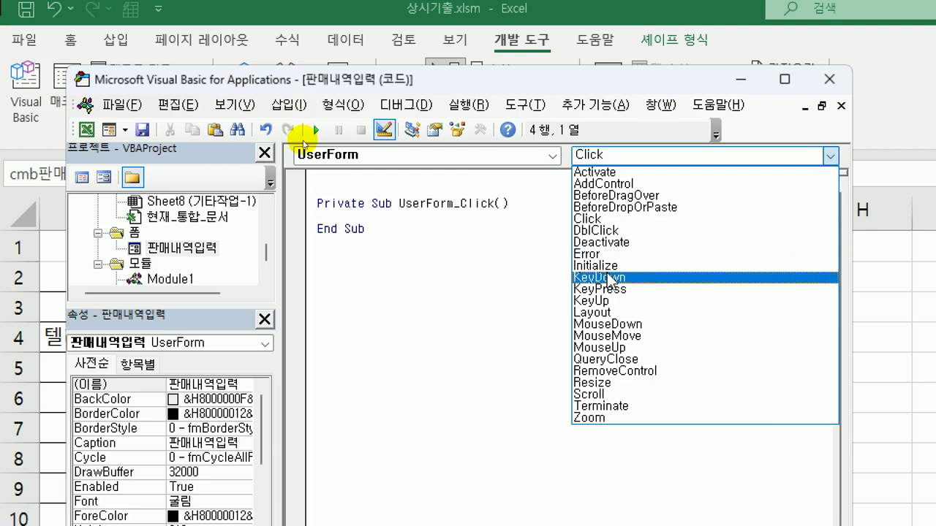
pyautogui.click(611, 265)
# Add the statement cmb제품명.AddItem "세탁기" inside the UserForm_Initialize procedure.
pyautogui.press('Tab')
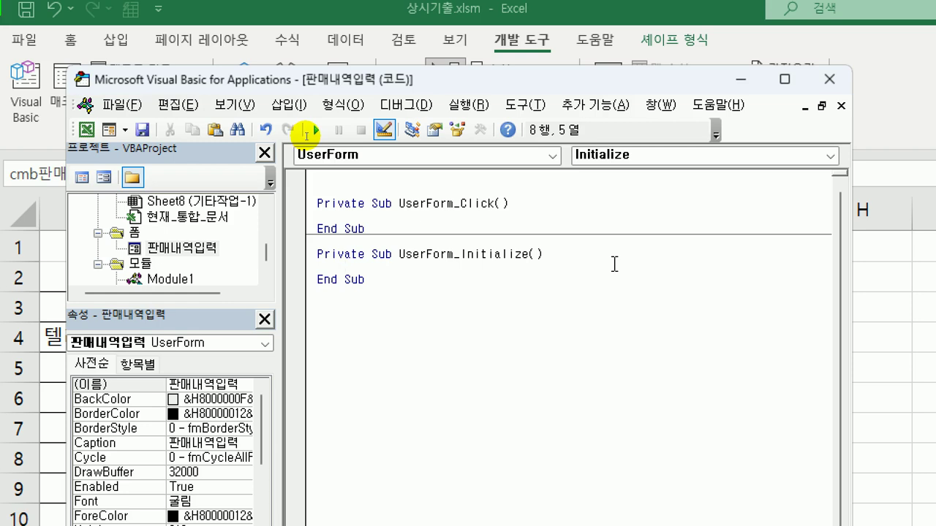
pyautogui.write('cmb제품')
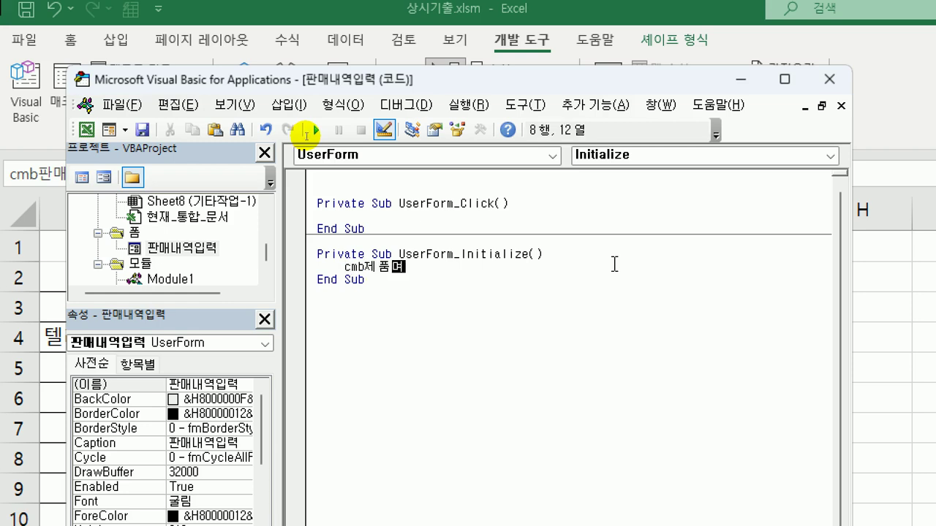
pyautogui.write('명.')
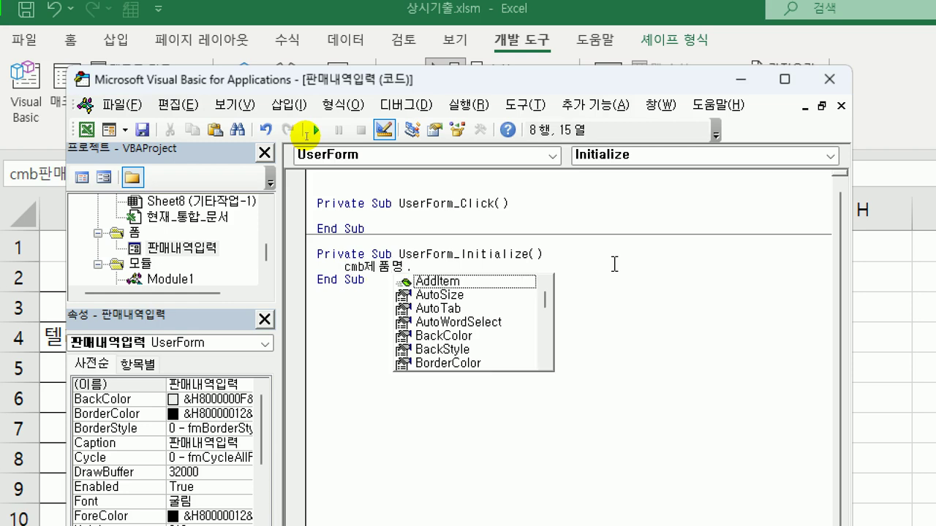
pyautogui.press('Down')
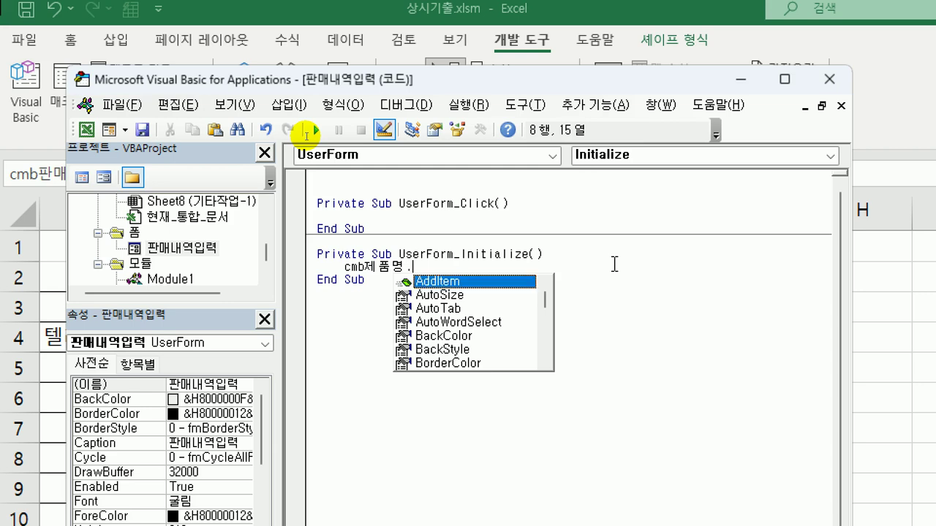
pyautogui.press('Tab')
pyautogui.write('"')
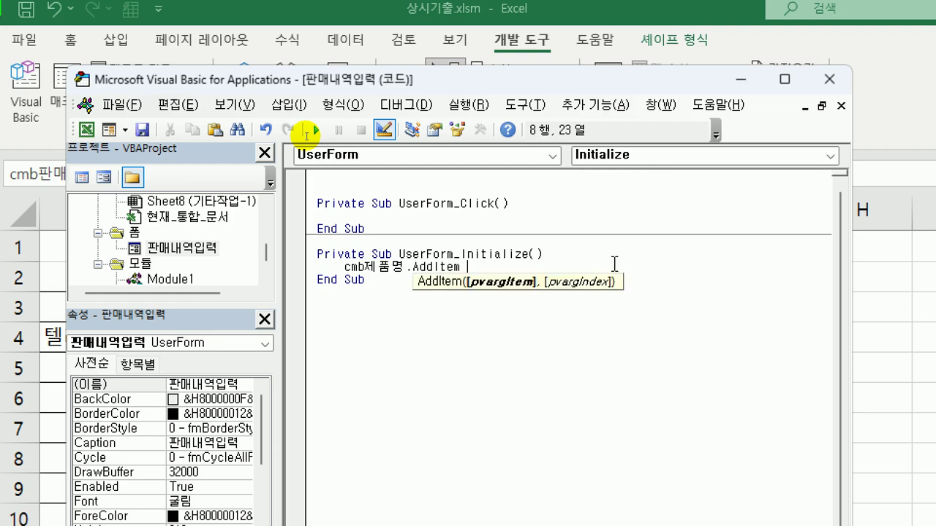
pyautogui.write('ㅅ')
pyautogui.write('세탁기"')
# Duplicate the 세탁기 AddItem line below itself and change the copied item to "공기청정기".
pyautogui.hotkey('shift', 'Home')
pyautogui.hotkey('ctrl', 'c')
pyautogui.press('End')
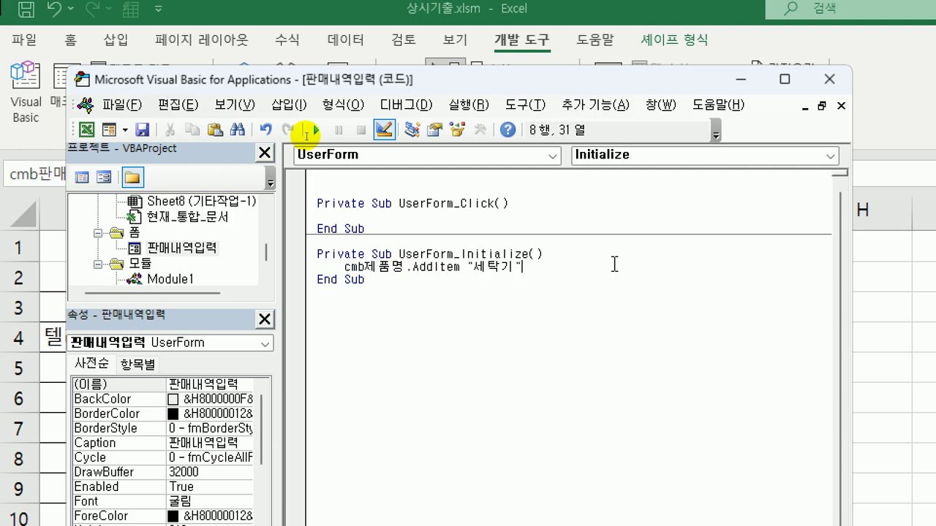
pyautogui.press('Return')
pyautogui.hotkey('ctrl', 'v')
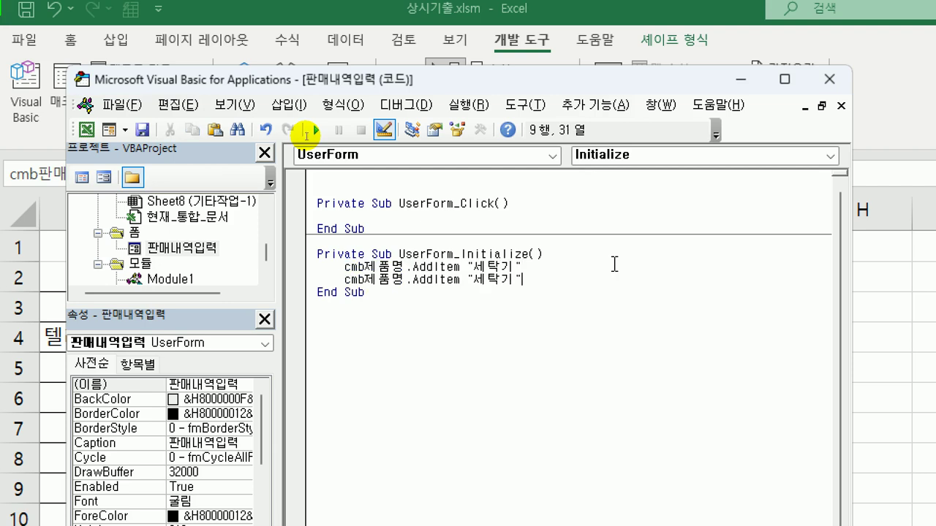
pyautogui.press('Left')
pyautogui.hotkey('shift', 'Left')
pyautogui.hotkey('shift', 'Left')
pyautogui.hotkey('shift', 'Left')
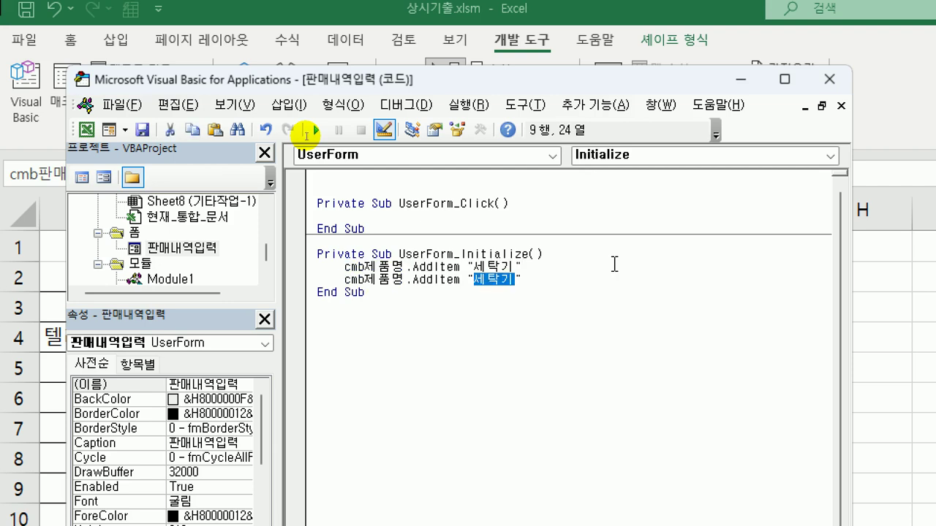
pyautogui.write('공기청정기')
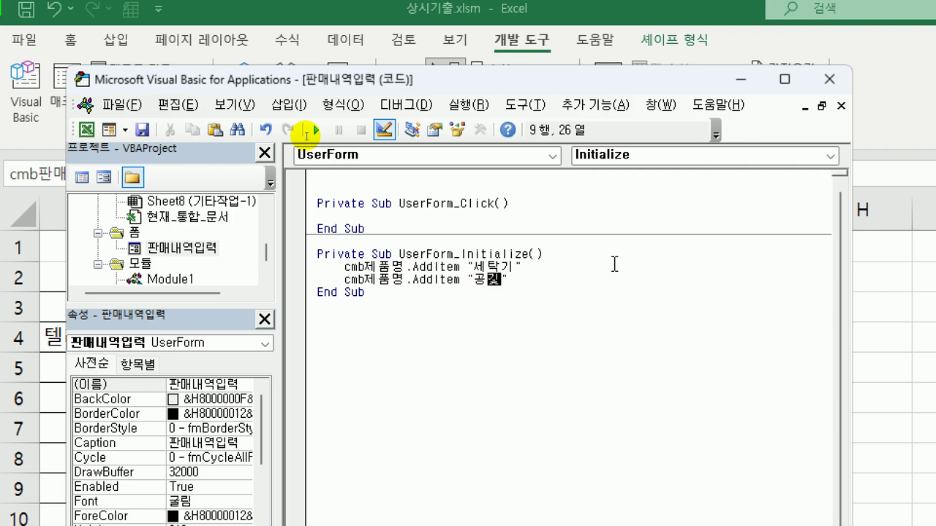
pyautogui.press('End')
# Paste another AddItem line under the 공기청정기 line and change its item to "건조기".
pyautogui.press('Return')
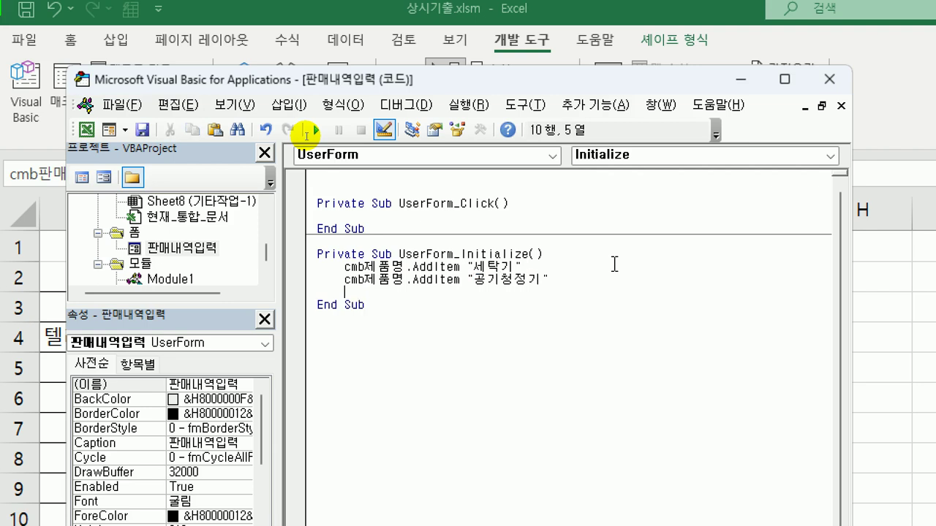
pyautogui.hotkey('ctrl', 'v')
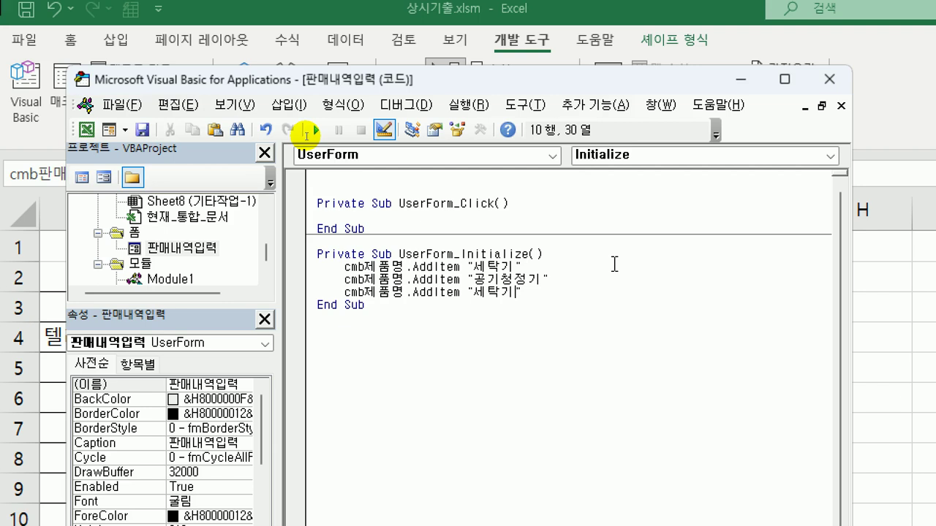
pyautogui.hotkey('shift', 'Left')
pyautogui.hotkey('shift', 'Left')
pyautogui.hotkey('shift', 'Left')
pyautogui.write('건조기')
pyautogui.press('End')
# Paste a fourth AddItem line under the 건조기 line and change its item to "냉장고".
pyautogui.press('Return')
pyautogui.hotkey('ctrl', 'v')
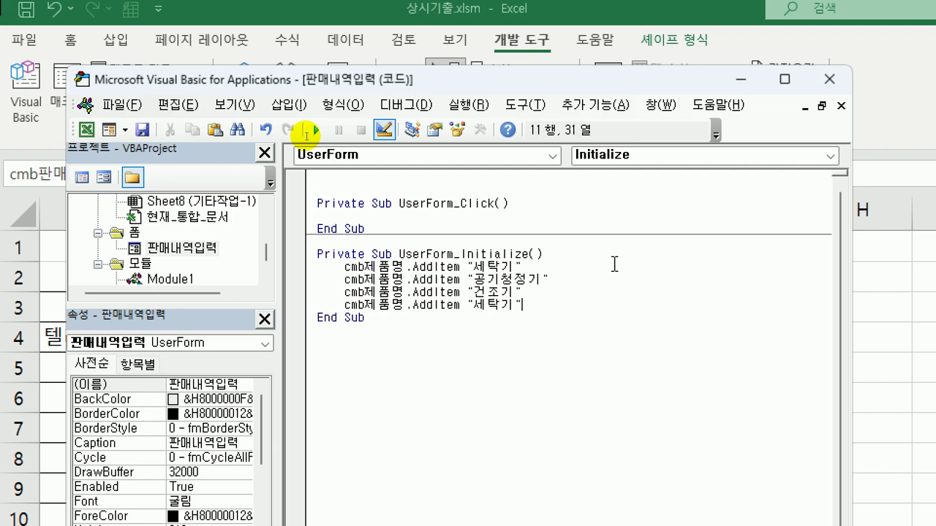
pyautogui.press('Left')
pyautogui.hotkey('shift', 'Left')
pyautogui.hotkey('shift', 'Left')
pyautogui.hotkey('shift', 'Left')
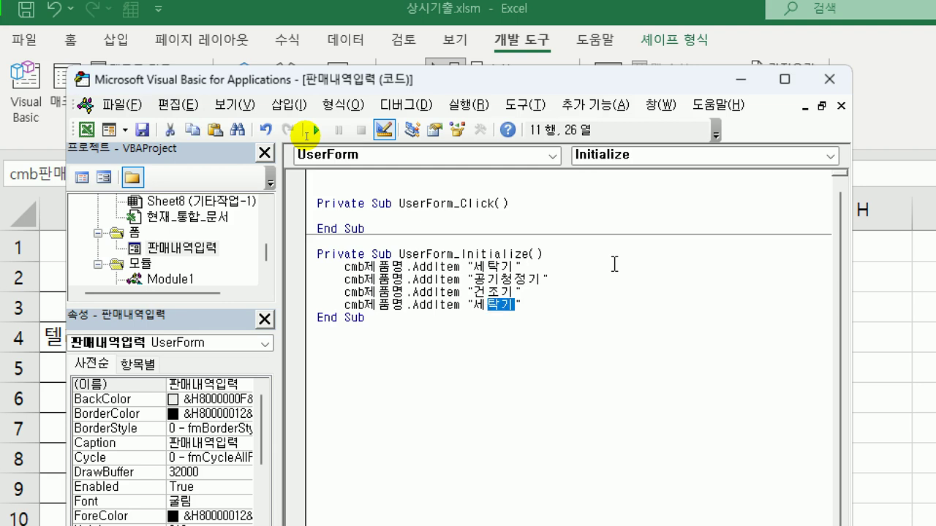
pyautogui.write('내장고')
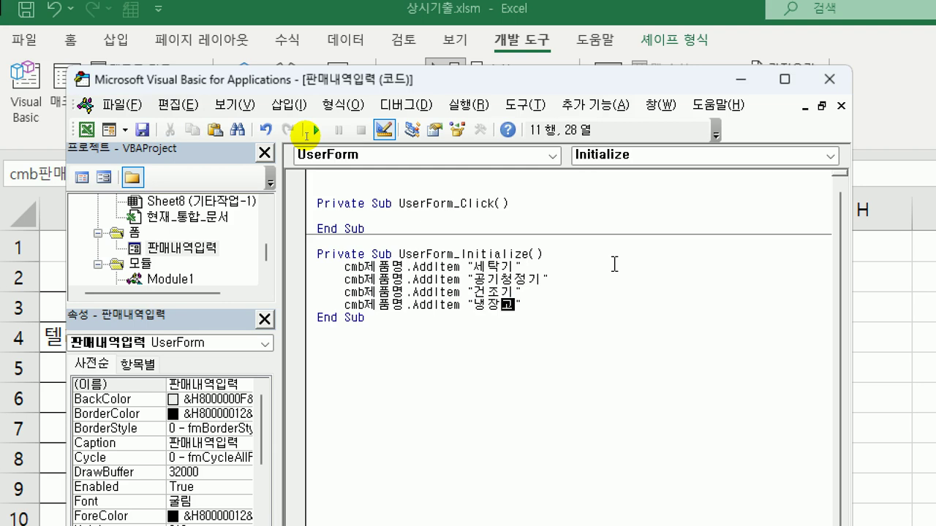
# Paste a fifth AddItem line under the 냉장고 line and change its item to "에어컨".
pyautogui.press('Return')
pyautogui.hotkey('ctrl', 'v')
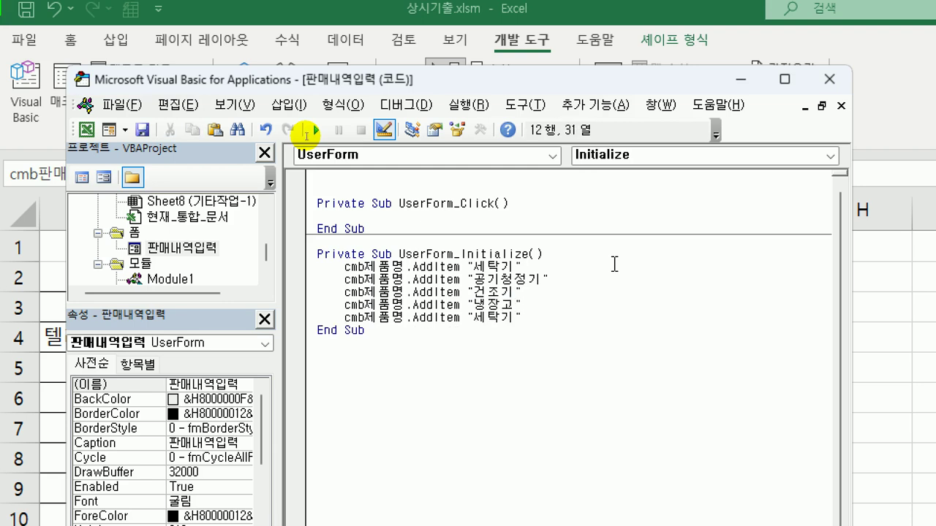
pyautogui.press('Left')
pyautogui.hotkey('shift', 'Left')
pyautogui.hotkey('shift', 'Left')
pyautogui.hotkey('shift', 'Left')
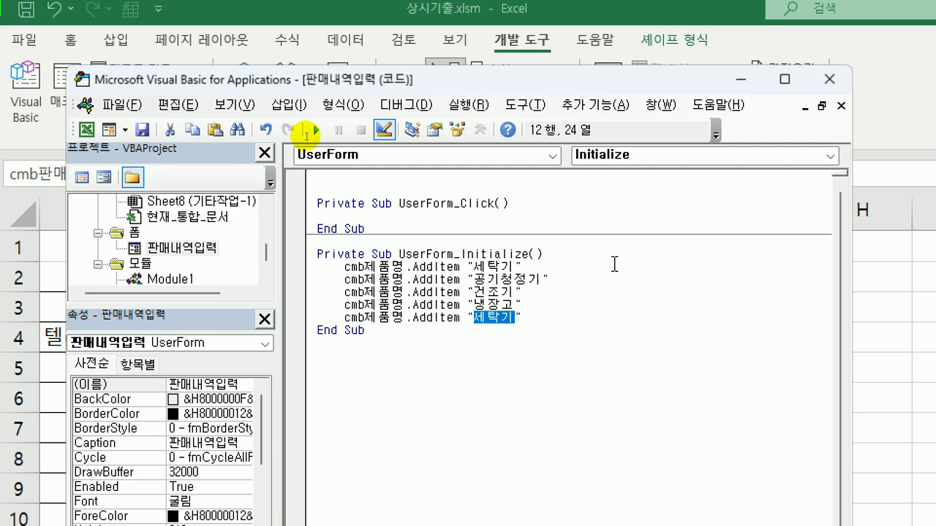
pyautogui.write('에어컨')
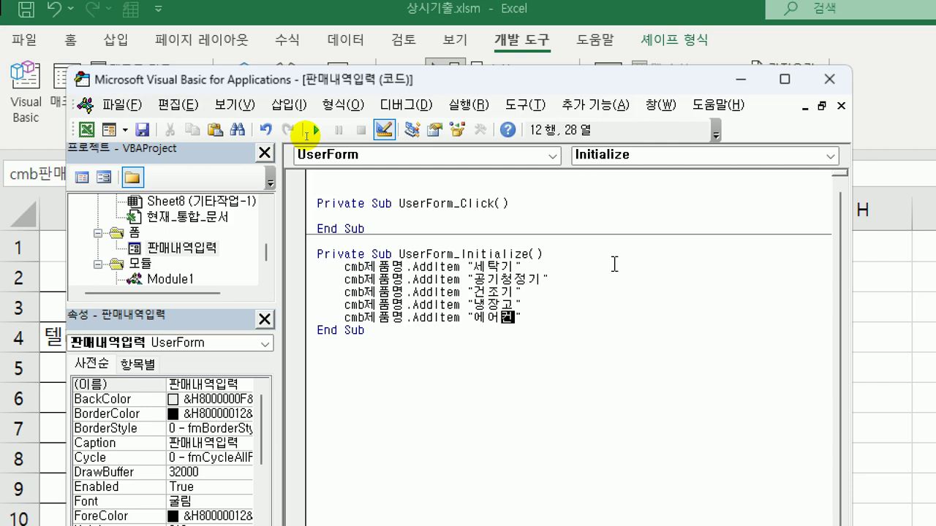
pyautogui.click(611, 318)
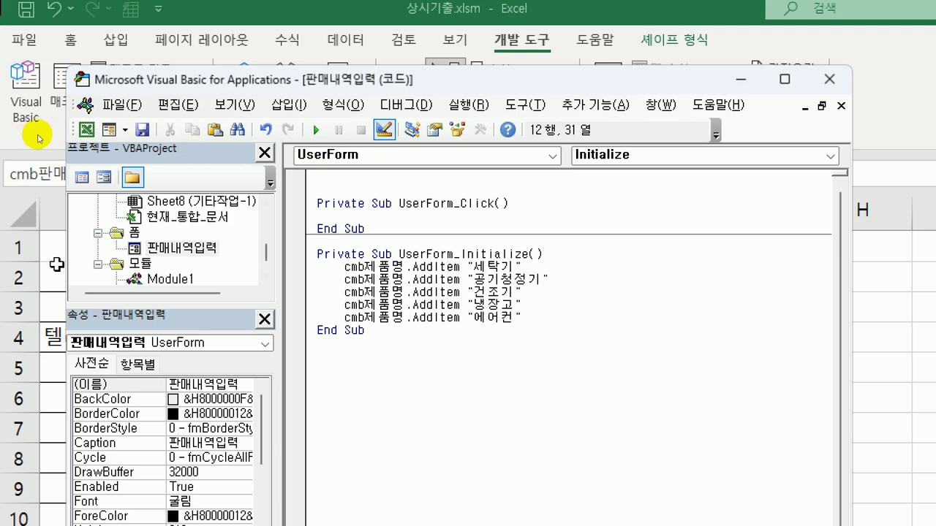
# Open the click event procedure of the form's 입력 button and move the code editor window to uncover the sheet's 제품명 column.
pyautogui.hotkey('shift', 'F7')
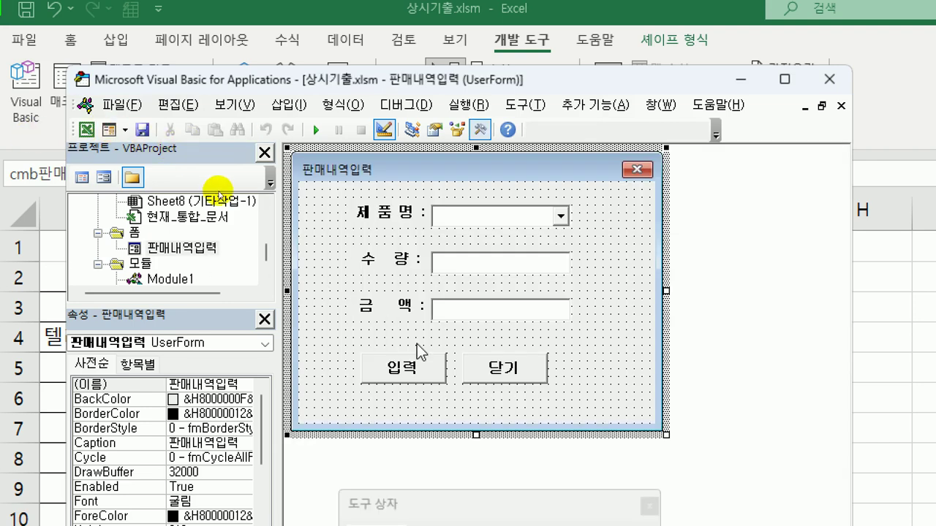
pyautogui.click(435, 369)
pyautogui.doubleClick(434, 366)
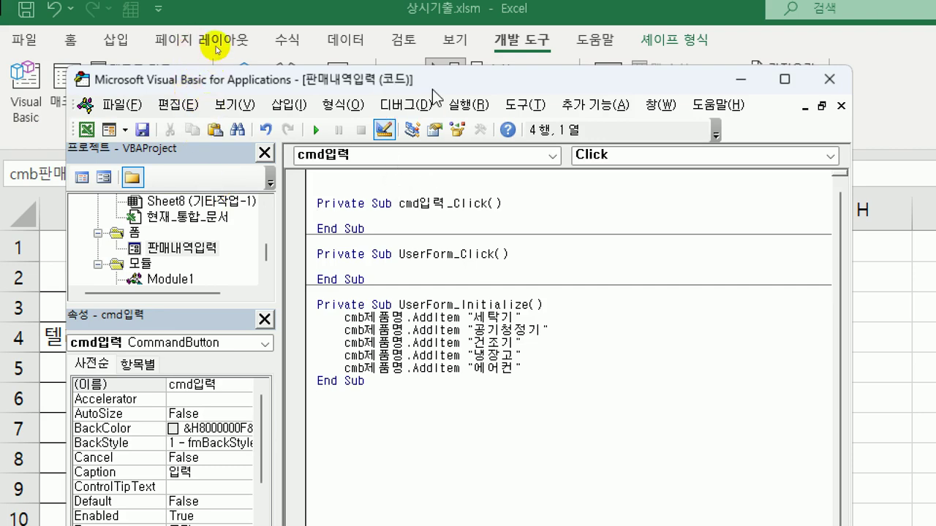
pyautogui.moveTo(435, 82); pyautogui.dragTo(578, 121)
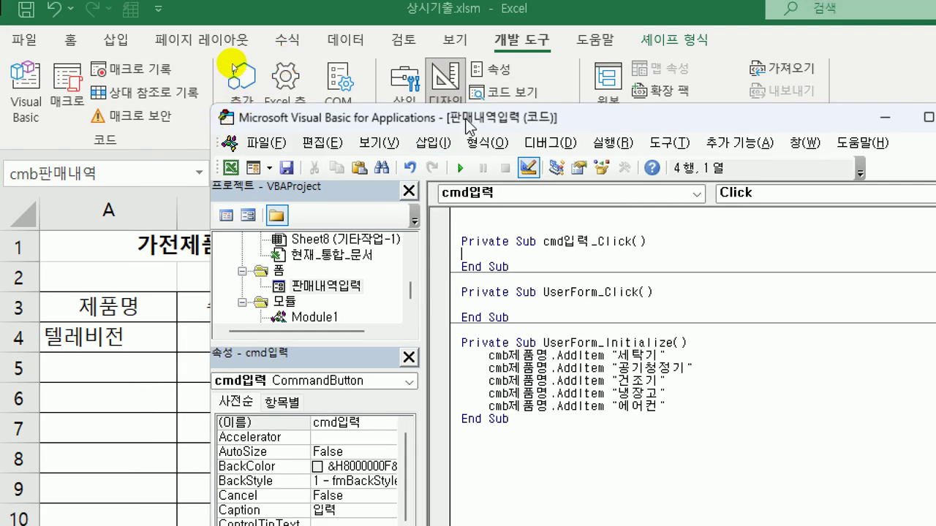
pyautogui.moveTo(468, 125); pyautogui.dragTo(489, 97)
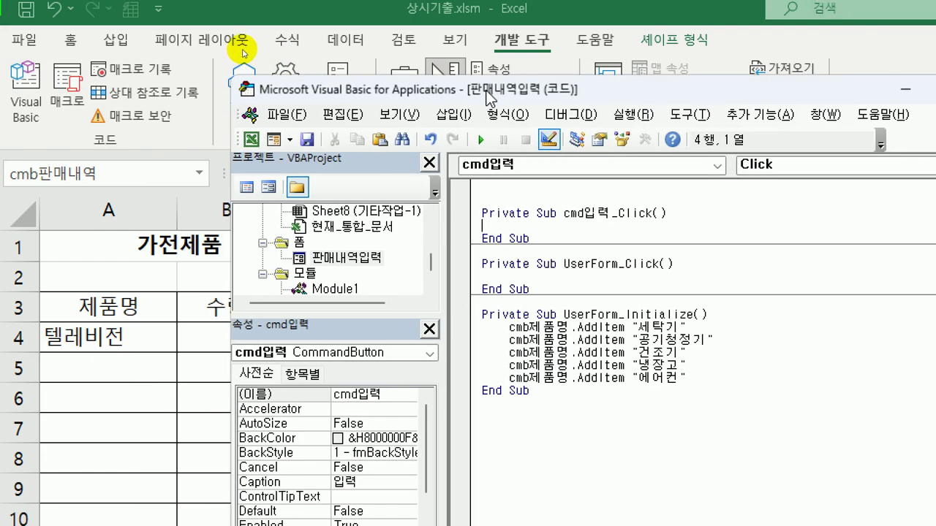
# Add the statement i = Range("A3").CurrentRegion.Rows.Count + 3 inside the cmd입력_Click procedure.
pyautogui.write('i = range(')
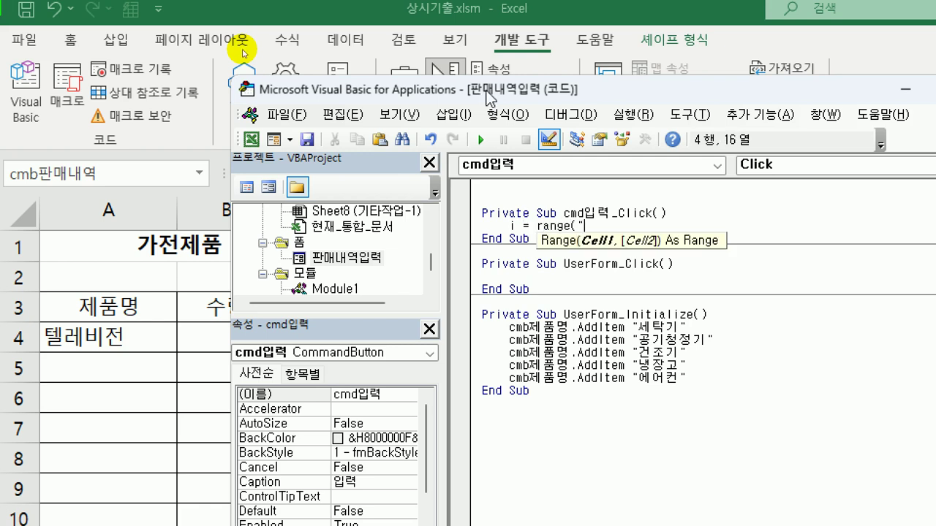
pyautogui.write('"ㅅ')
pyautogui.write('3").cu')
pyautogui.press('Down')
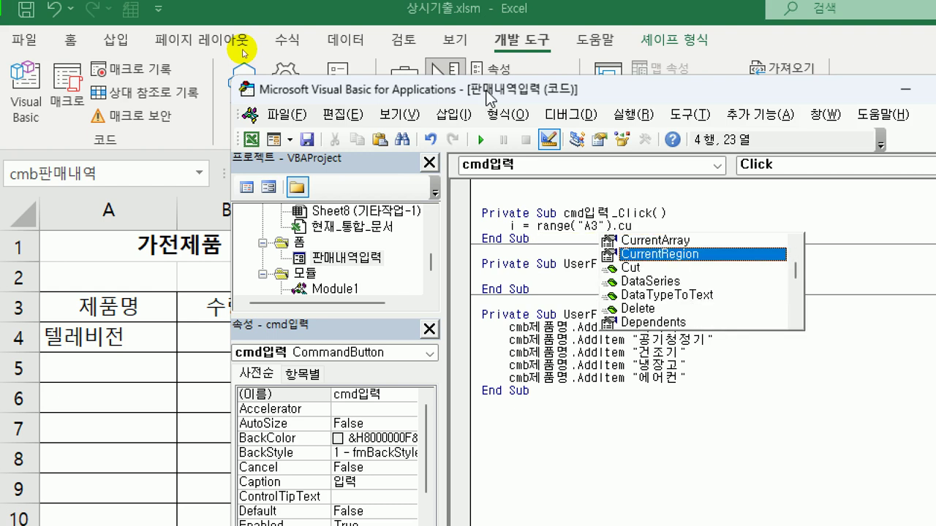
pyautogui.press('Tab')
pyautogui.write('.Rows.coun')
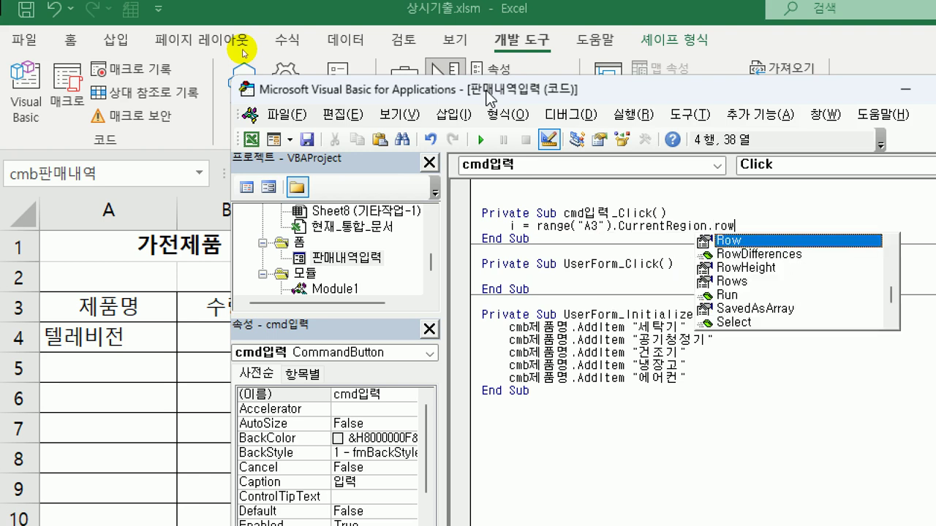
pyautogui.write(' +')
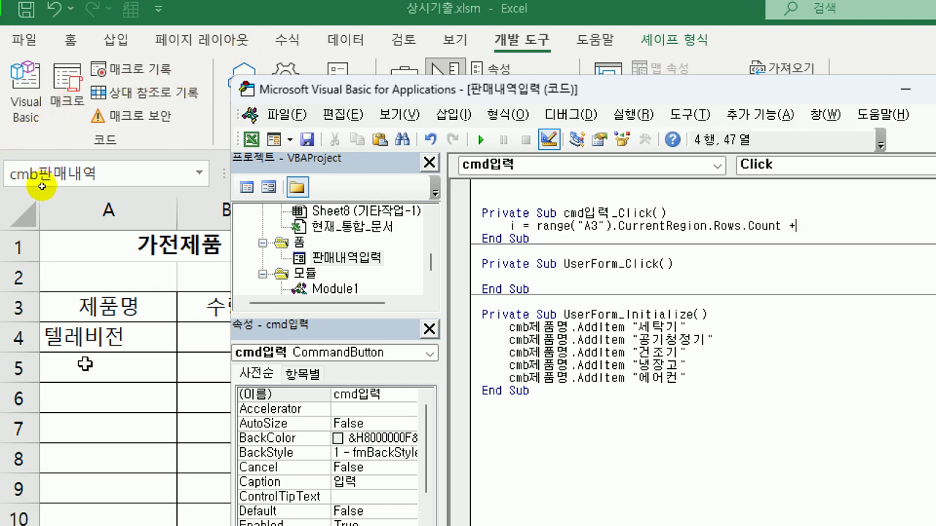
pyautogui.write('3')
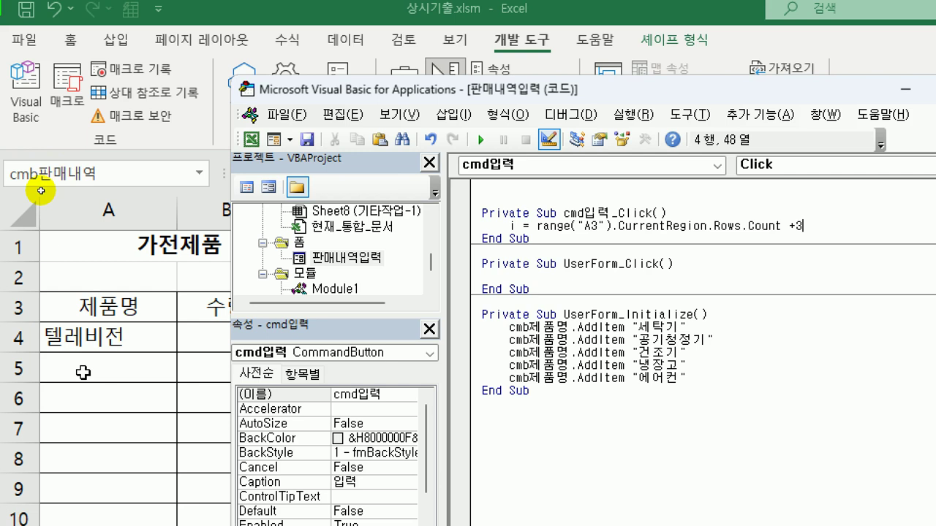
pyautogui.press('Return')
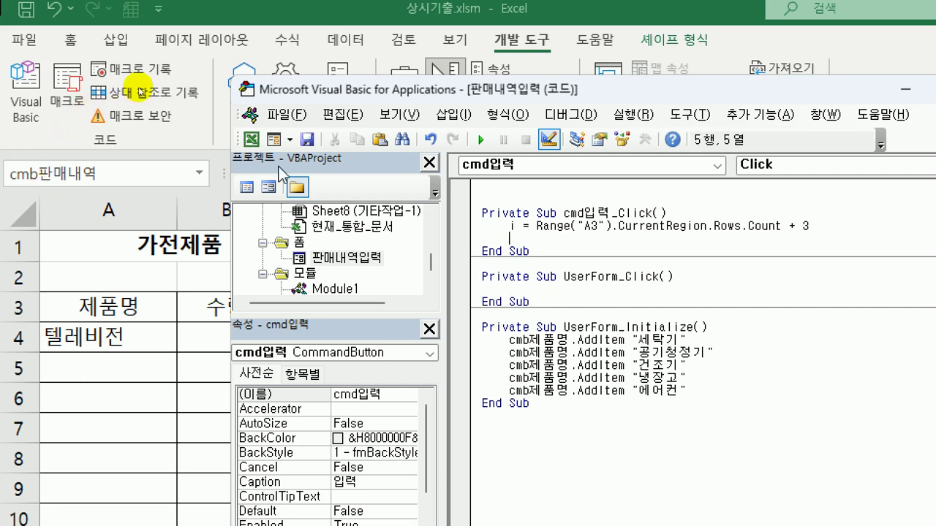
# Add the statement Cells(i, 1) = cmb제품명.Value to the cmd입력_Click procedure, one blank line below the row calculation.
pyautogui.press('Return')
pyautogui.write('cells(i,')
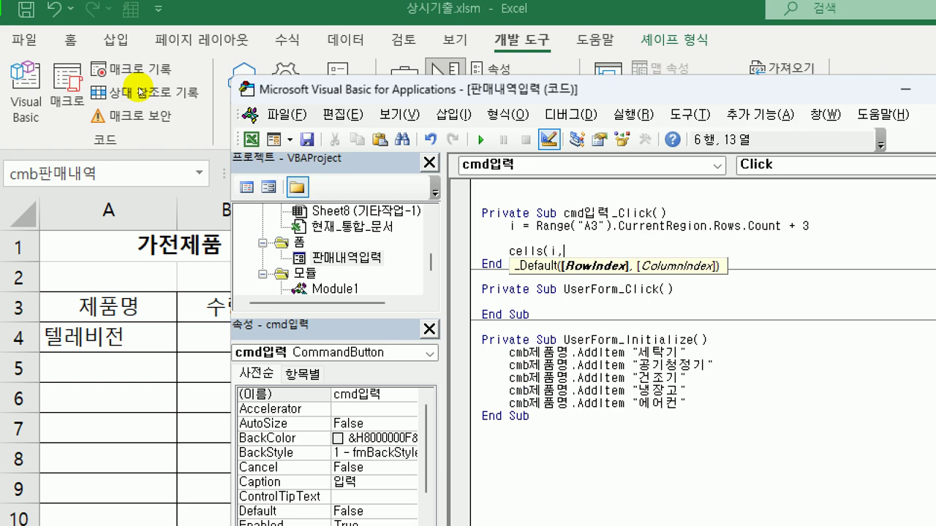
pyautogui.write('1) = ㅊ')
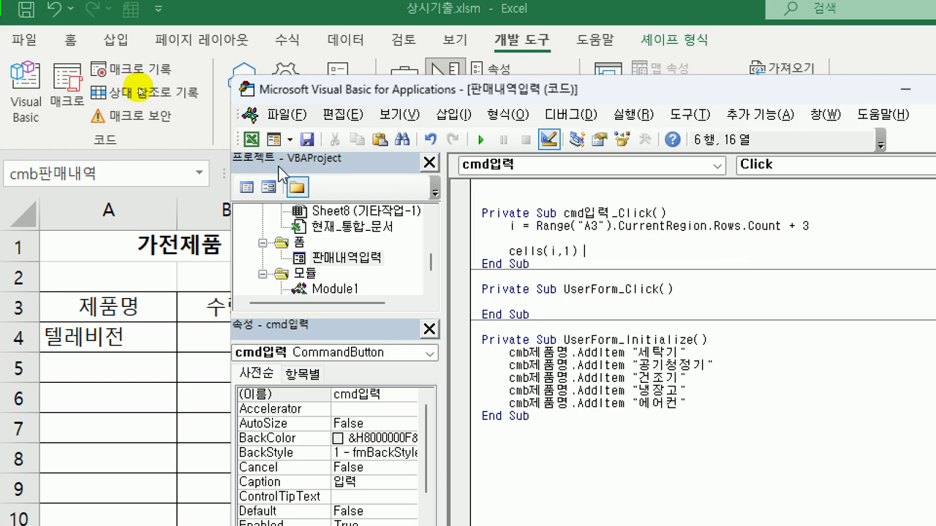
pyautogui.press('BackSpace')
pyautogui.write('cmb제품명.')
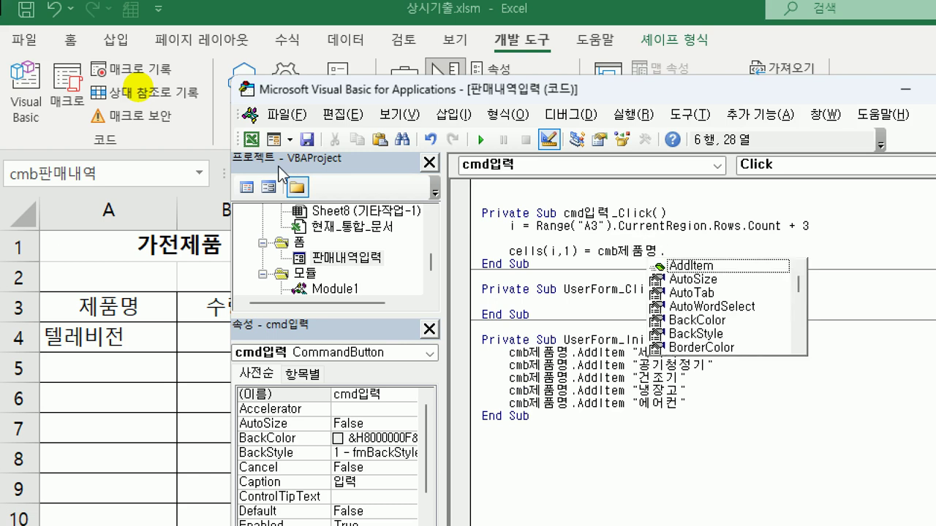
pyautogui.write('v')
pyautogui.press('Tab')
pyautogui.press('Return')
# Duplicate the Cells(i, 1) statement on the line below and set the copy's column index to 2.
pyautogui.press('Up')
pyautogui.hotkey('shift', 'End')
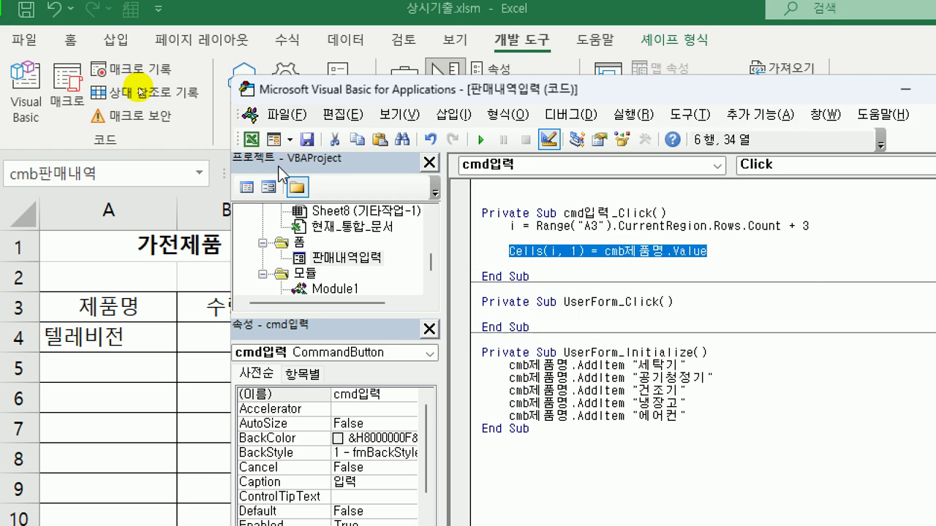
pyautogui.hotkey('ctrl', 'c')
pyautogui.press('Down')
pyautogui.hotkey('ctrl', 'v')
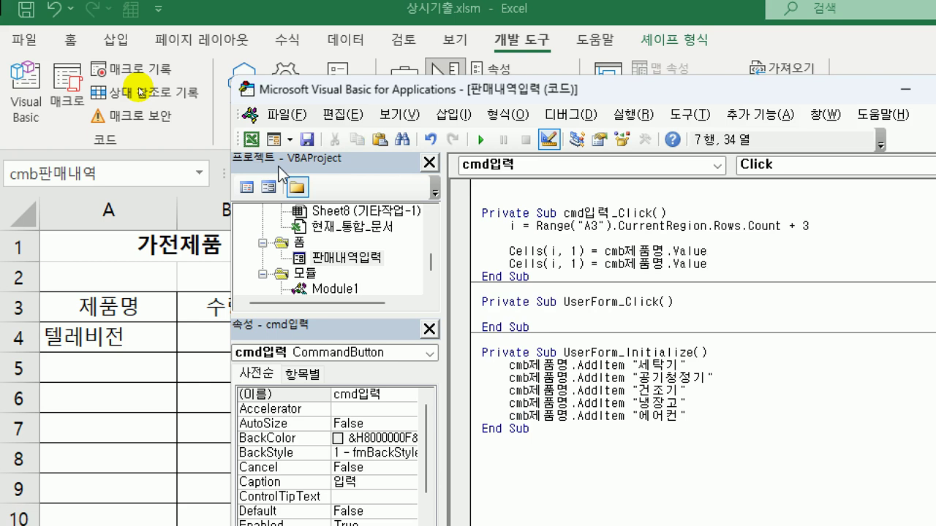
pyautogui.press('Left')
pyautogui.press('Left')
pyautogui.press('Left')
pyautogui.press('Left')
pyautogui.press('Left')
pyautogui.press('Left')
pyautogui.press('Left')
pyautogui.press('Left')
pyautogui.press('Left')
pyautogui.press('Left')
pyautogui.press('Left')
pyautogui.press('Left')
pyautogui.press('Left')
pyautogui.press('Left')
pyautogui.press('Left')
pyautogui.press('Left')
pyautogui.hotkey('shift', 'Left')
pyautogui.write('2')
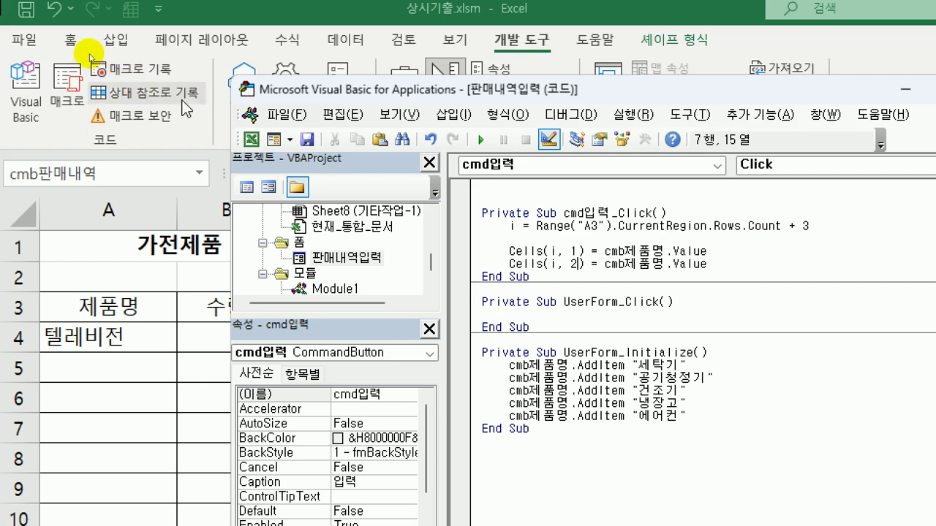
# Move the code editor window to uncover the sheet's 수량 column and make the Cells(i, 2) statement assign Val(txt수량).
pyautogui.moveTo(309, 97); pyautogui.dragTo(341, 74)
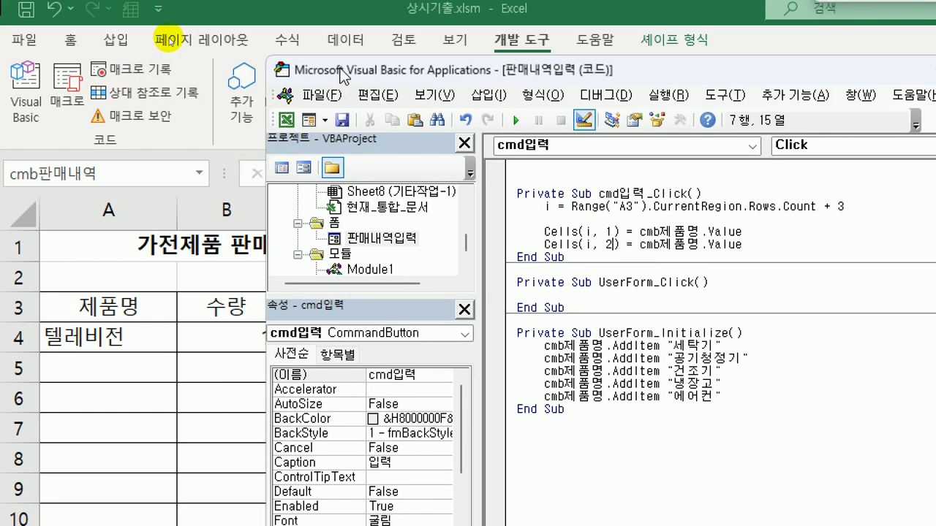
pyautogui.moveTo(634, 244); pyautogui.dragTo(745, 247)
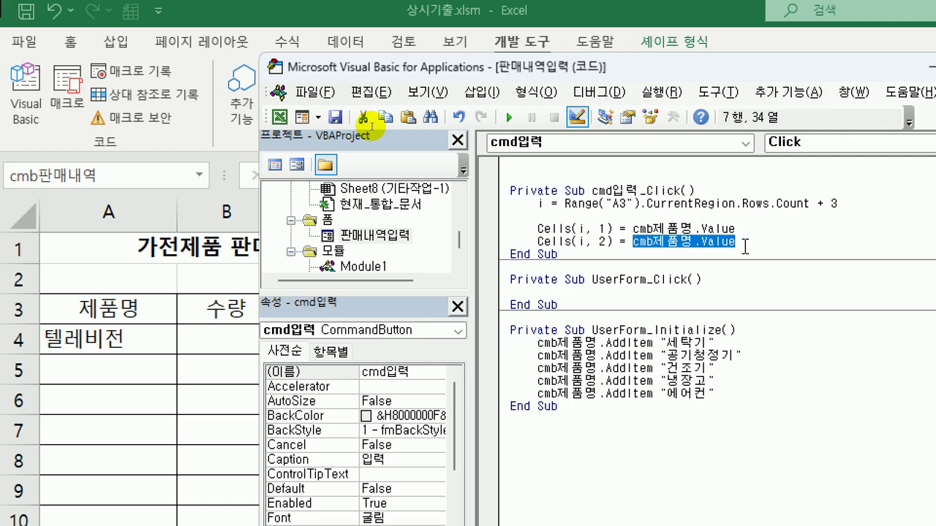
pyautogui.write('val(txt')
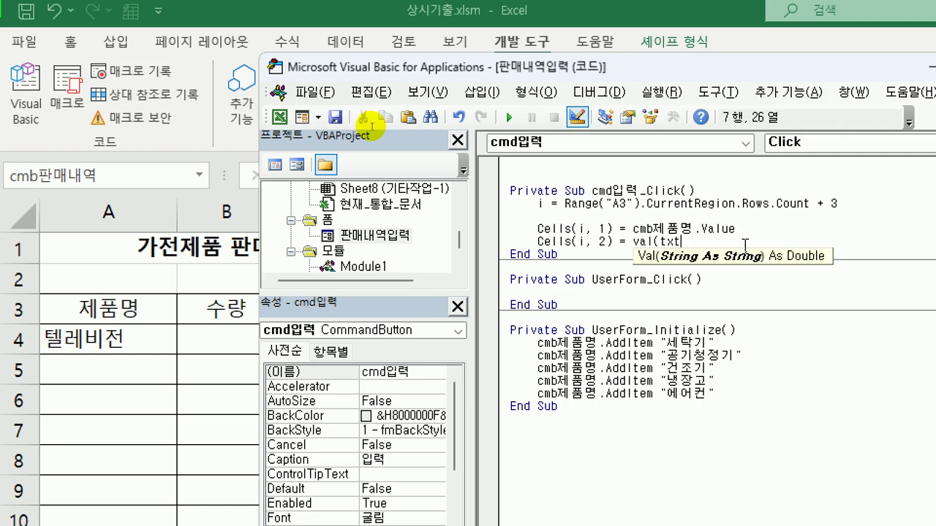
pyautogui.write('수량)')
pyautogui.press('Return')
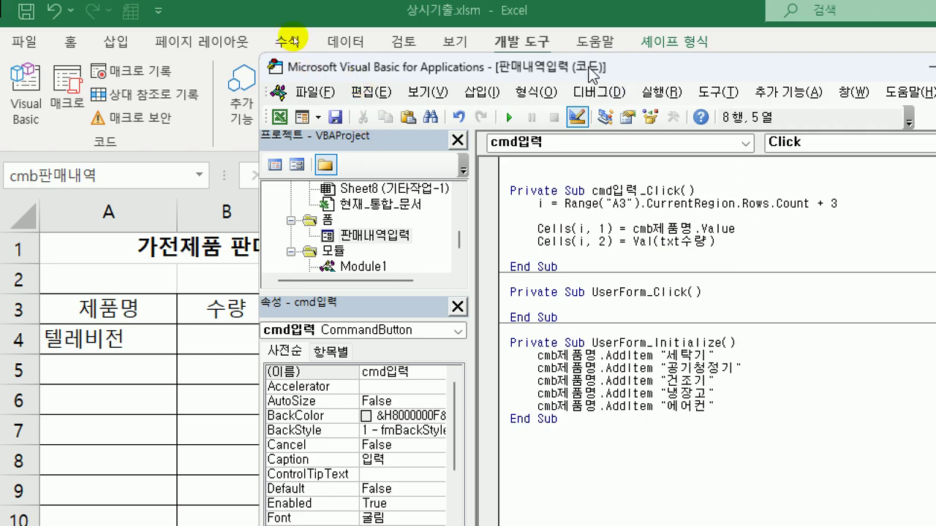
# Move the code editor window, paste the copied Cells statement under the 수량 line and set its column index to 3.
pyautogui.moveTo(591, 71); pyautogui.dragTo(497, 37)
pyautogui.hotkey('ctrl', 'v')
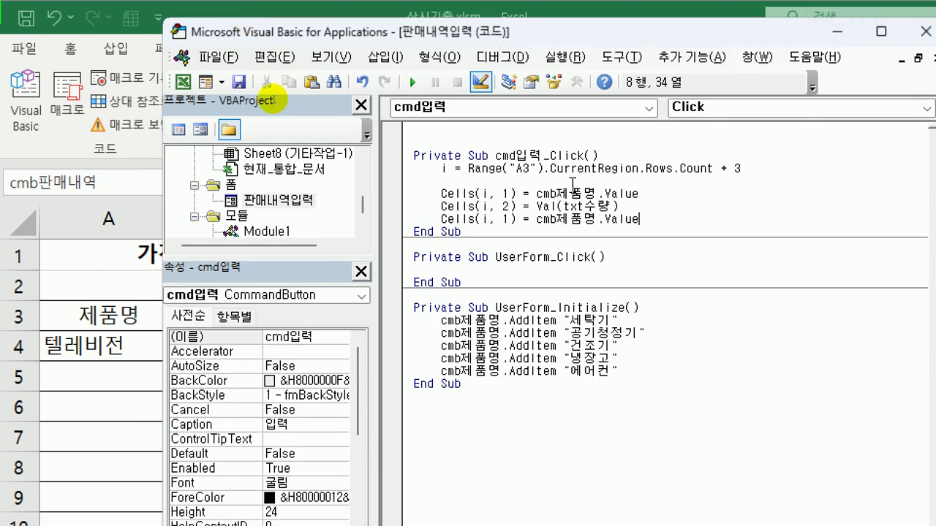
pyautogui.hotkey('ctrl', 'Left')
pyautogui.hotkey('ctrl', 'Left')
pyautogui.hotkey('ctrl', 'Left')
pyautogui.hotkey('ctrl', 'Left')
pyautogui.hotkey('ctrl', 'Left')
pyautogui.hotkey('shift', 'Left')
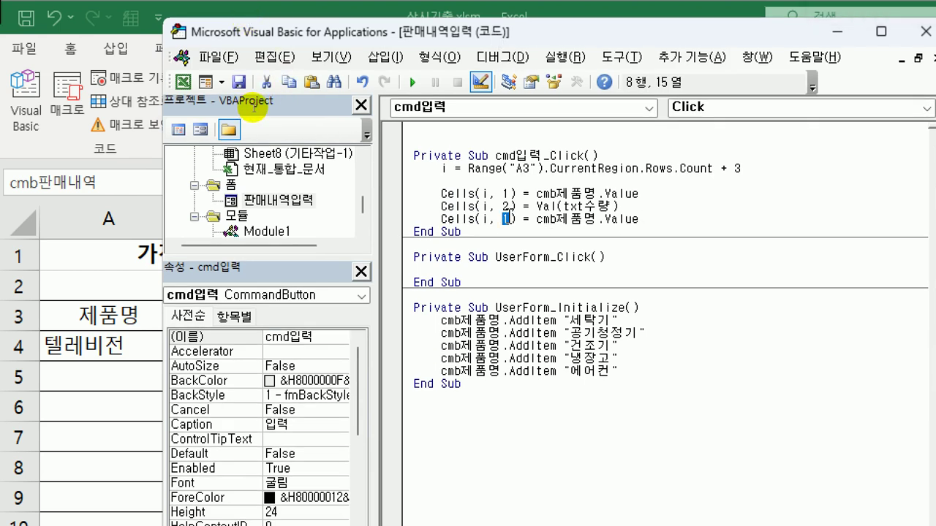
pyautogui.write('3')
# Replace the value assigned to Cells(i, 3) with Format(txt금액, "#,##0원").
pyautogui.hotkey('ctrl', 'Right')
pyautogui.hotkey('ctrl', 'Right')
pyautogui.hotkey('ctrl', 'Right')
pyautogui.hotkey('shift', 'End')
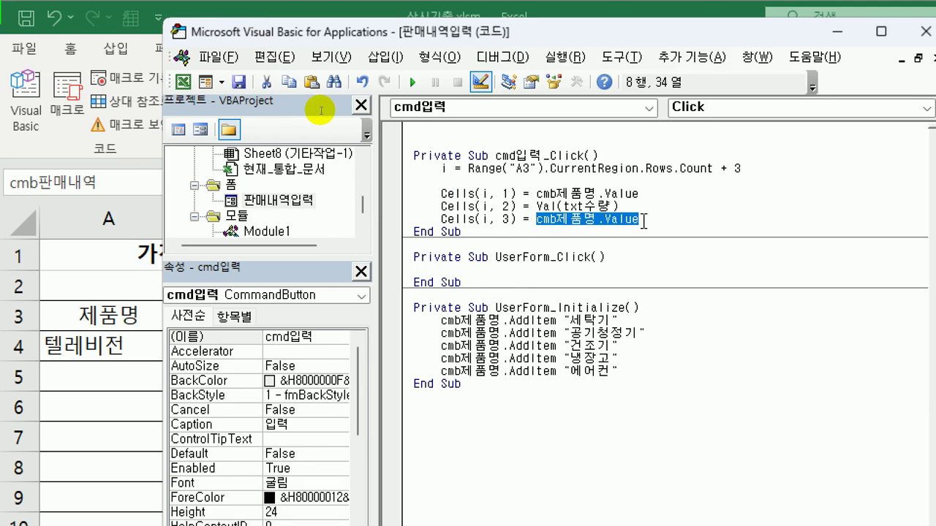
pyautogui.write('ㄱ')
pyautogui.press('BackSpace')
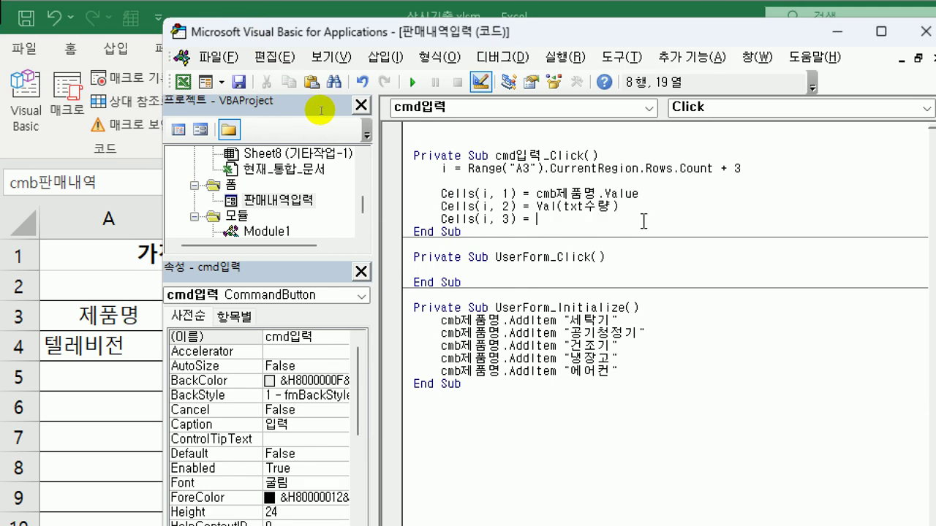
pyautogui.write('format(')
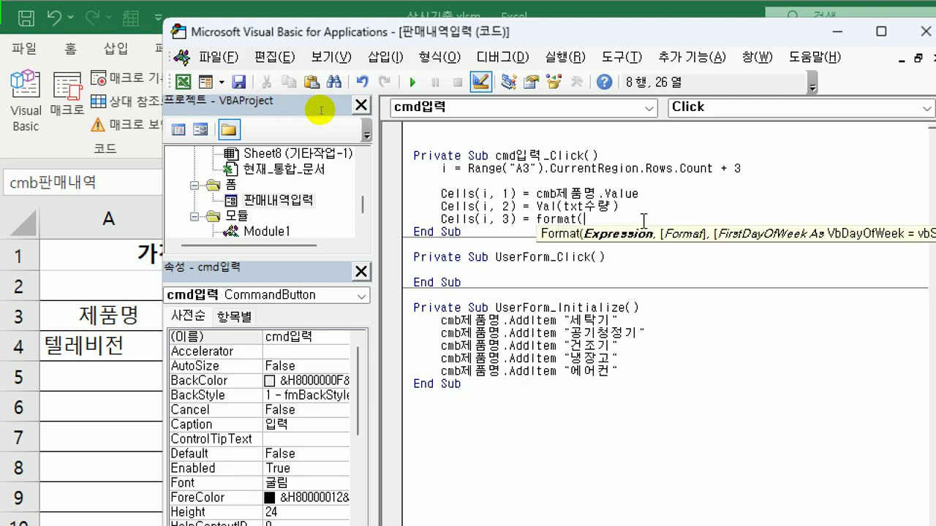
pyautogui.write('txt금액, "')
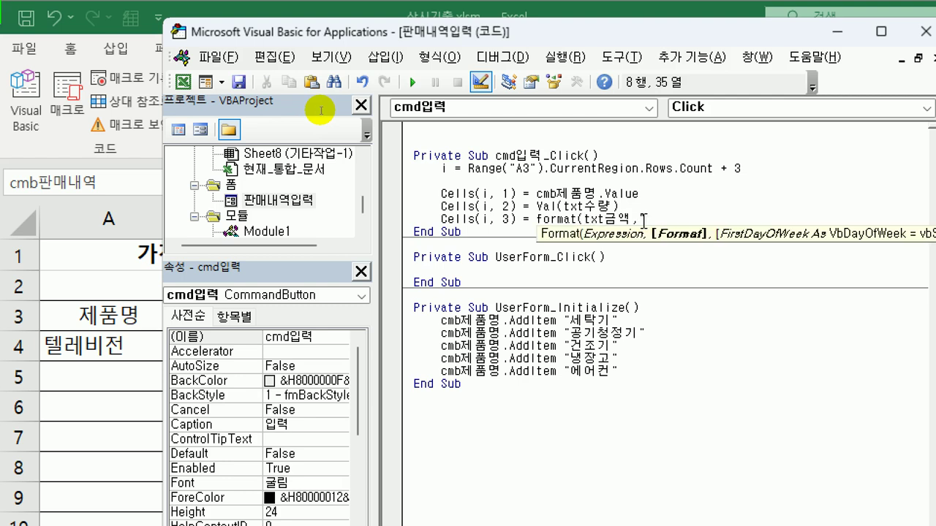
pyautogui.write('#,##0원")')
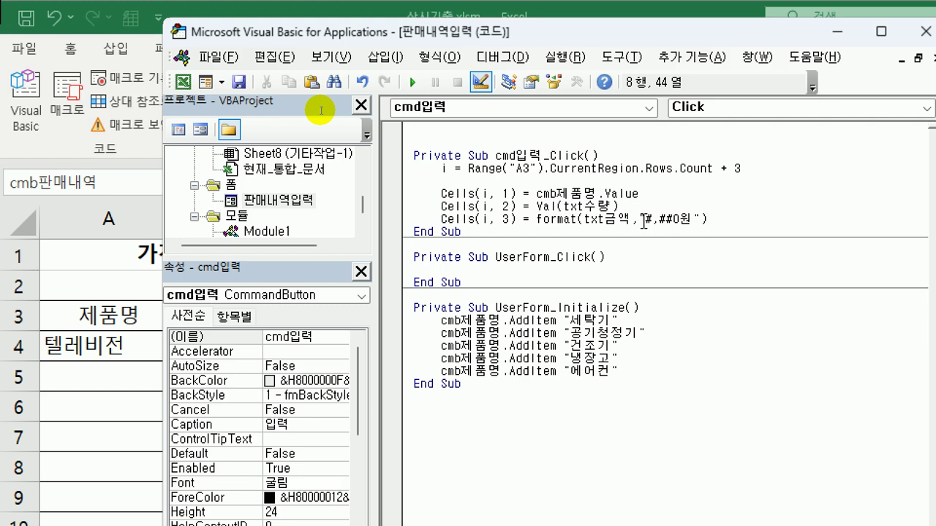
pyautogui.press('Return')
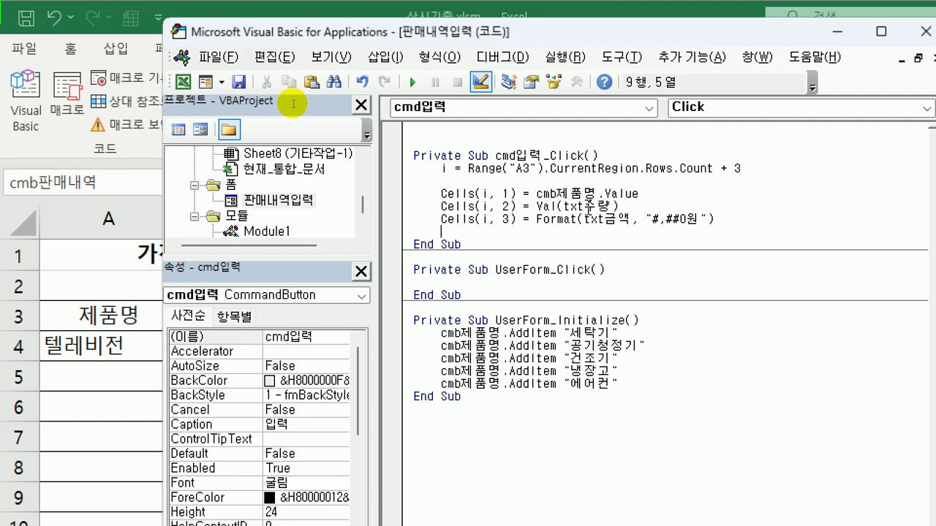
# Check the control names of the 수량 and 금액 text boxes on the 판매내역입력 form, and return to the cmd입력_Click code.
pyautogui.doubleClick(291, 200)
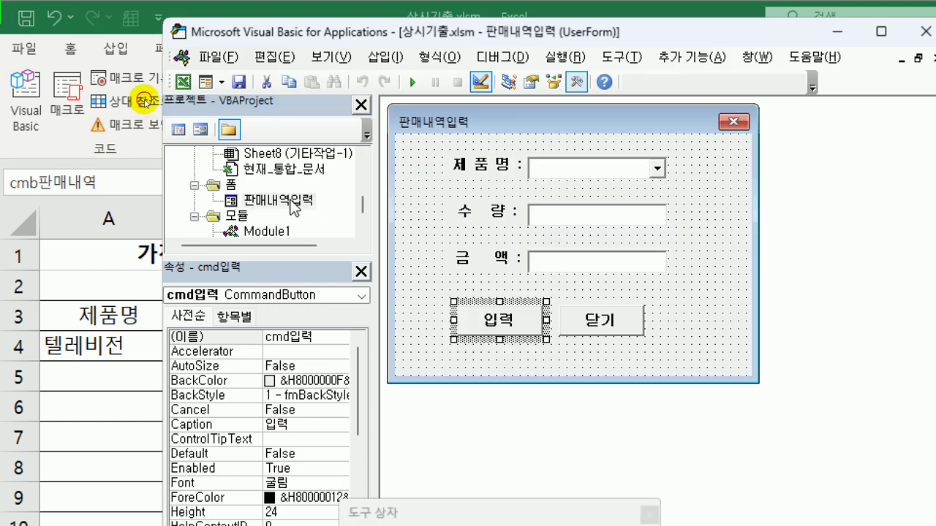
pyautogui.click(585, 216)
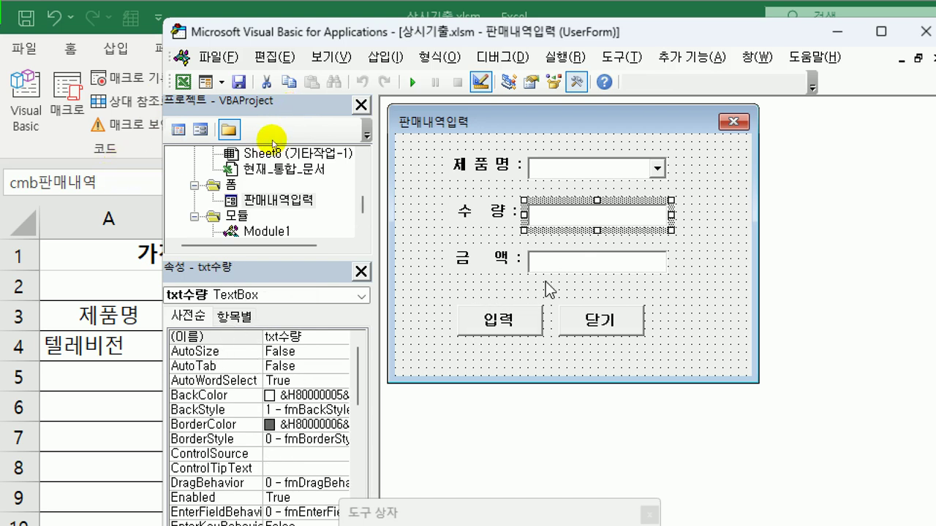
pyautogui.click(574, 262)
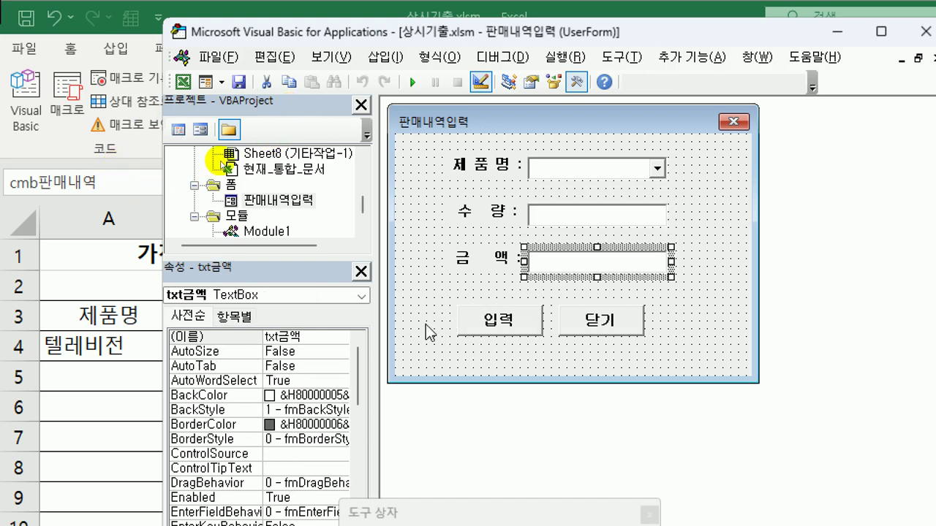
pyautogui.doubleClick(499, 319)
pyautogui.click(506, 233)
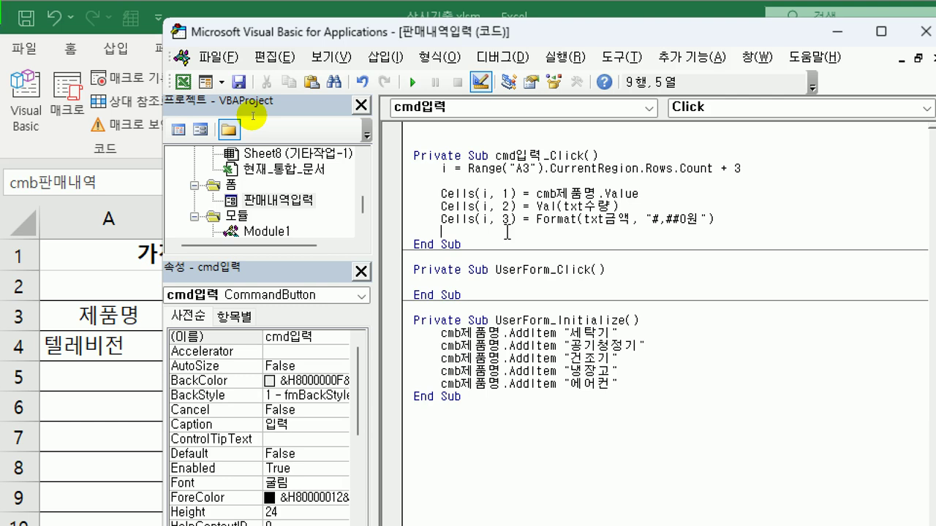
# Add the statement cmb제품명 = "" after a blank line below the Cells statements to clear the product combo box.
pyautogui.press('Return')
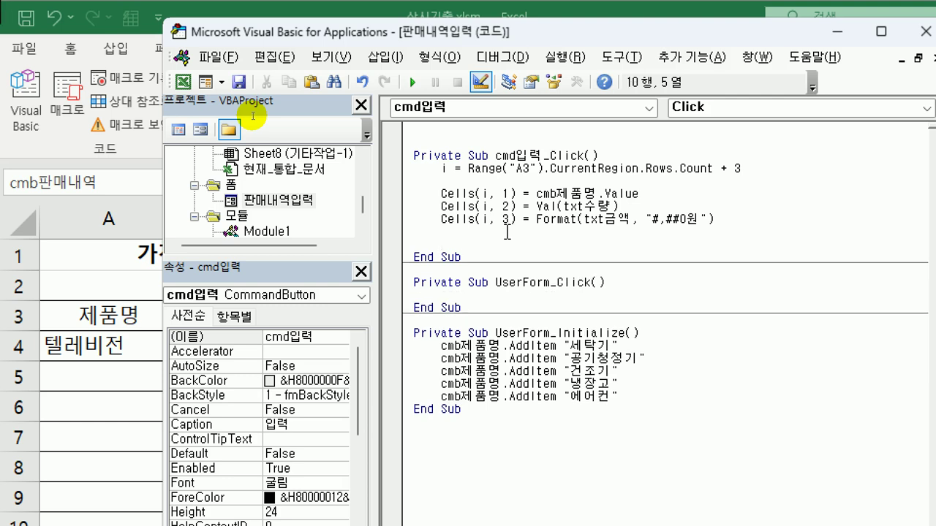
pyautogui.write('cmb제푸')
pyautogui.write('명.')
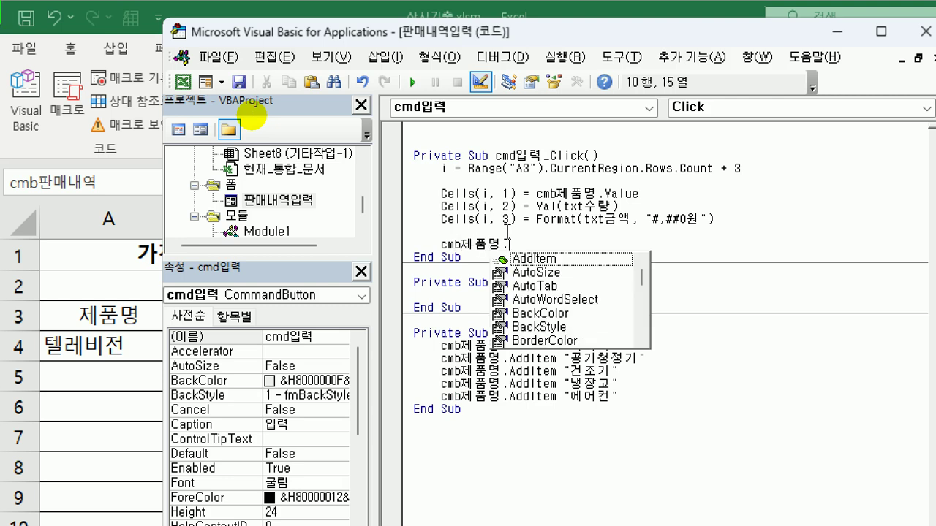
pyautogui.press('BackSpace')
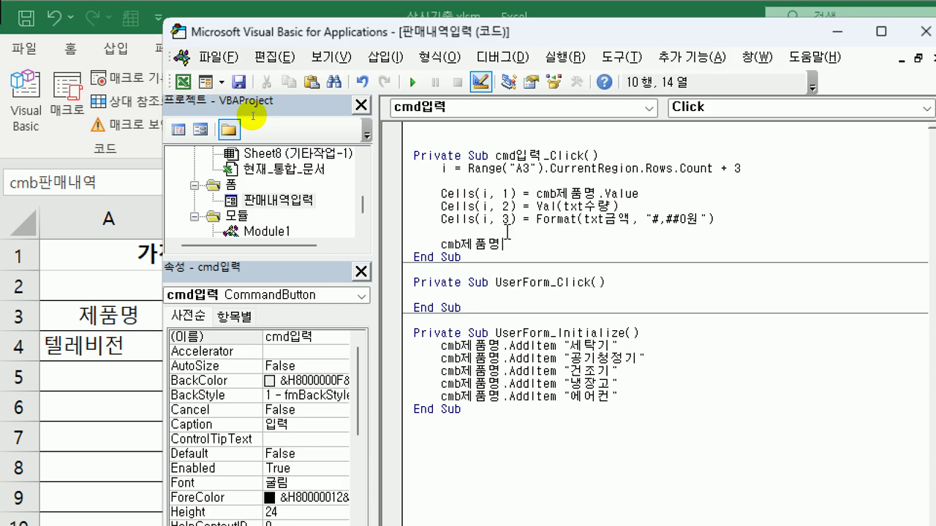
pyautogui.write('=""')
pyautogui.press('Return')
# Add the statements txt수량 = "" and txt금액 = "" below the cmb제품명 reset to clear both text boxes.
pyautogui.write('tx')
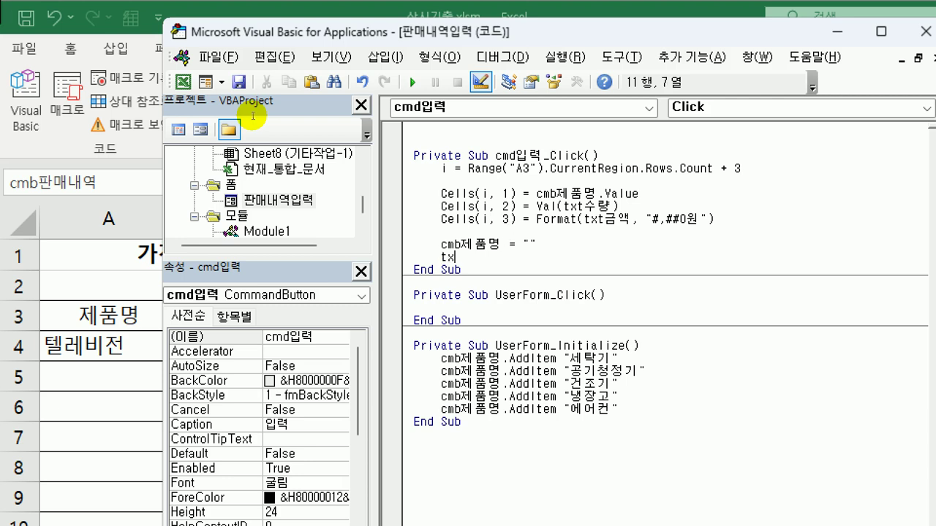
pyautogui.write('t수량 = ""')
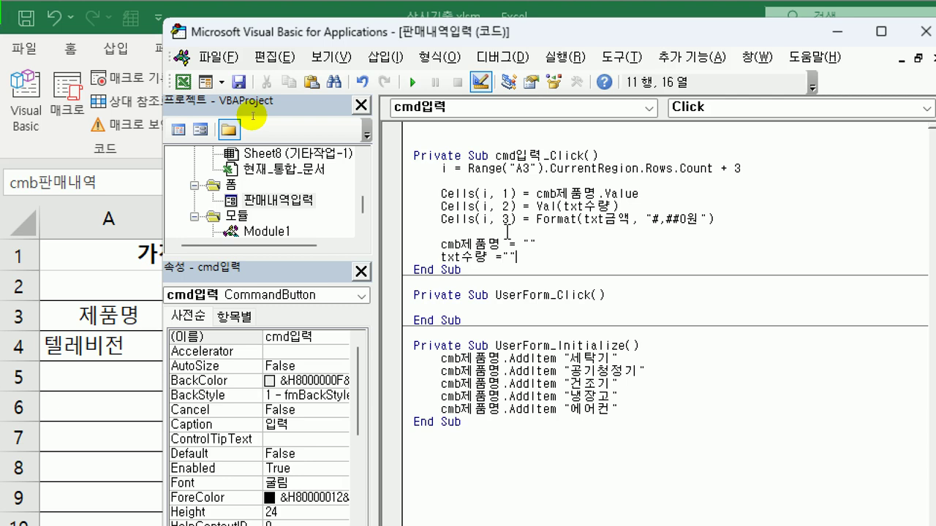
pyautogui.press('Return')
pyautogui.write('txt')
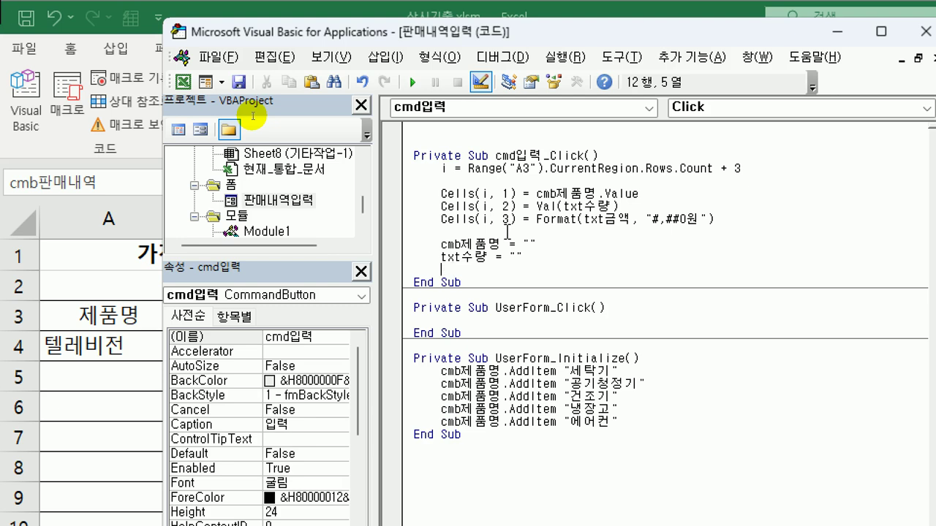
pyautogui.write('금액 = ""')
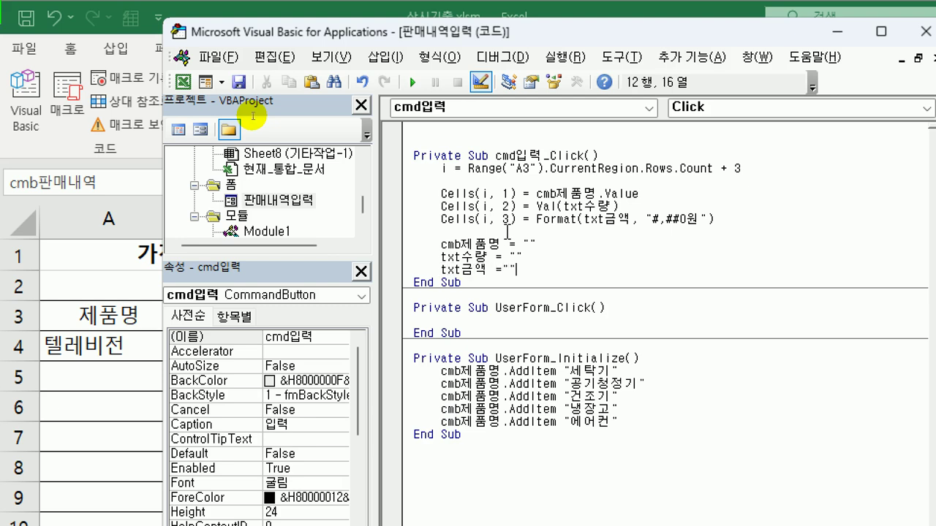
pyautogui.press('Down')
# Open the click event procedure of the form's 닫기 button and add the statement Unload Me.
pyautogui.doubleClick(275, 200)
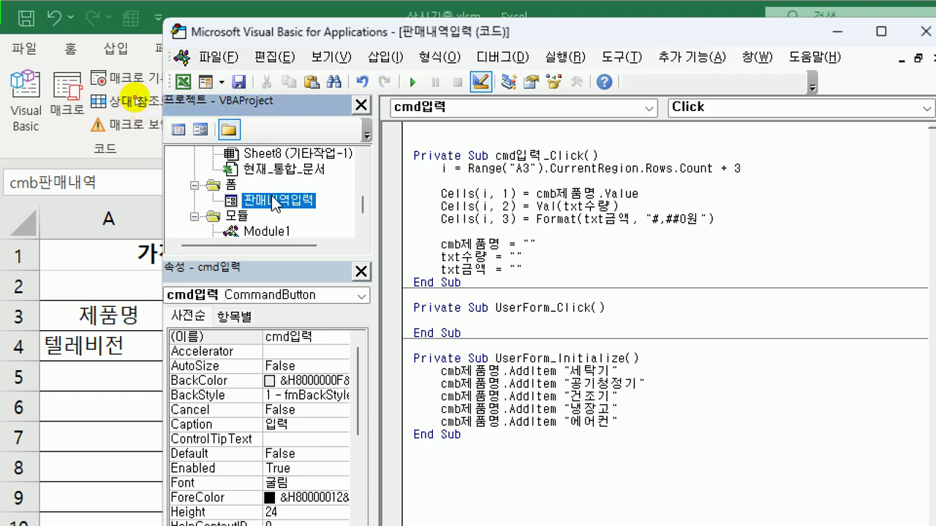
pyautogui.doubleClick(599, 321)
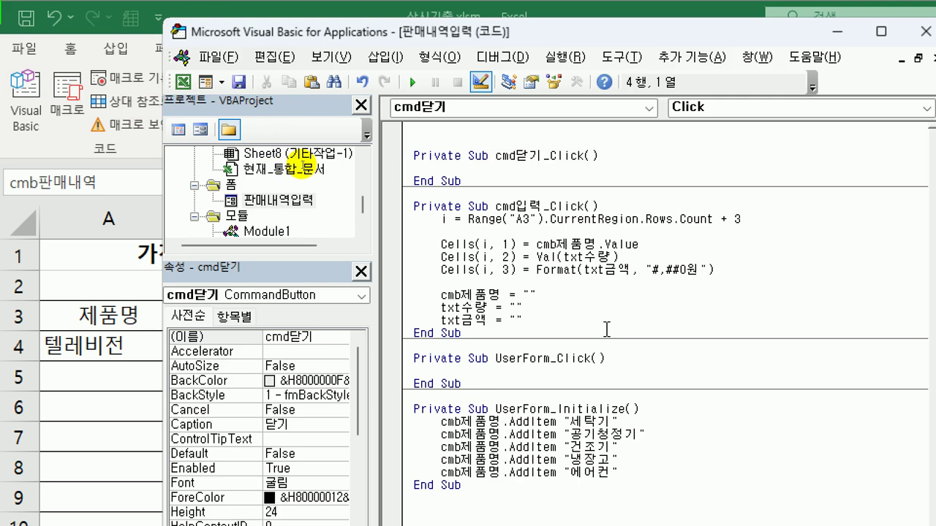
pyautogui.press('Tab')
pyautogui.write('unload me')
pyautogui.press('Return')
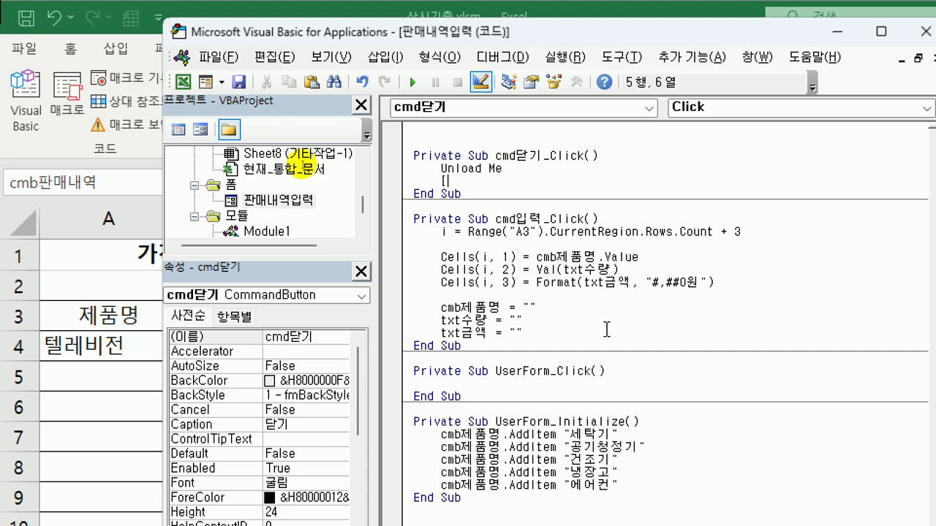
# Add the statement [A1].Font.Name = "굴림체" below Unload Me in the cmd닫기_Click procedure.
pyautogui.write('[A1].font.name ')
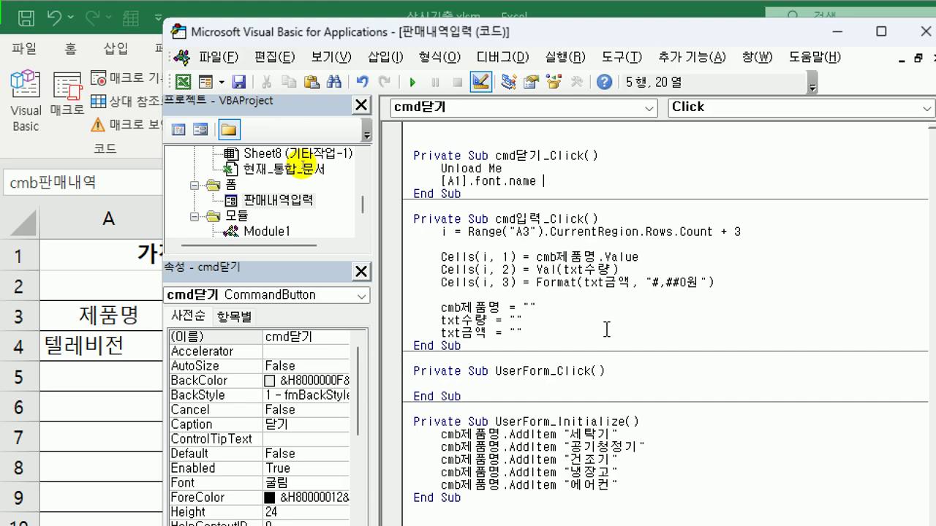
pyautogui.write('= "굴림체')
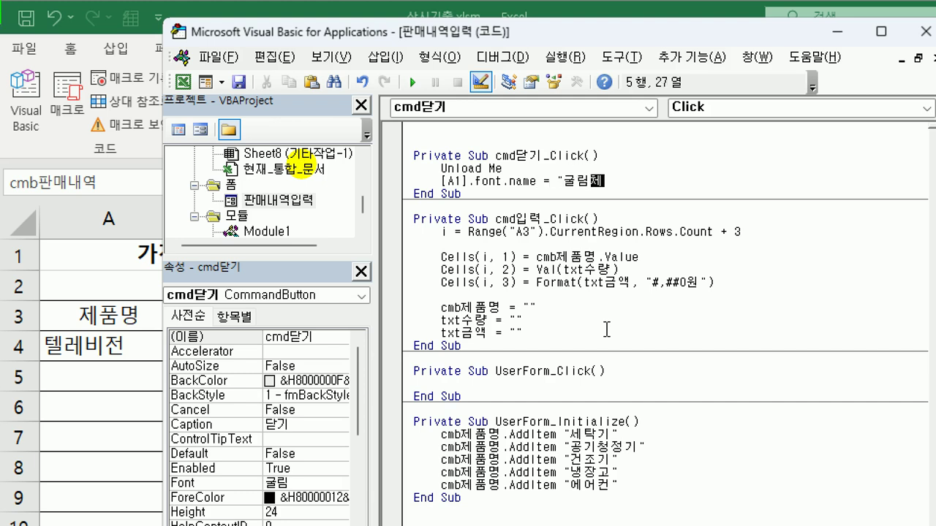
pyautogui.write('"')
pyautogui.press('Down')
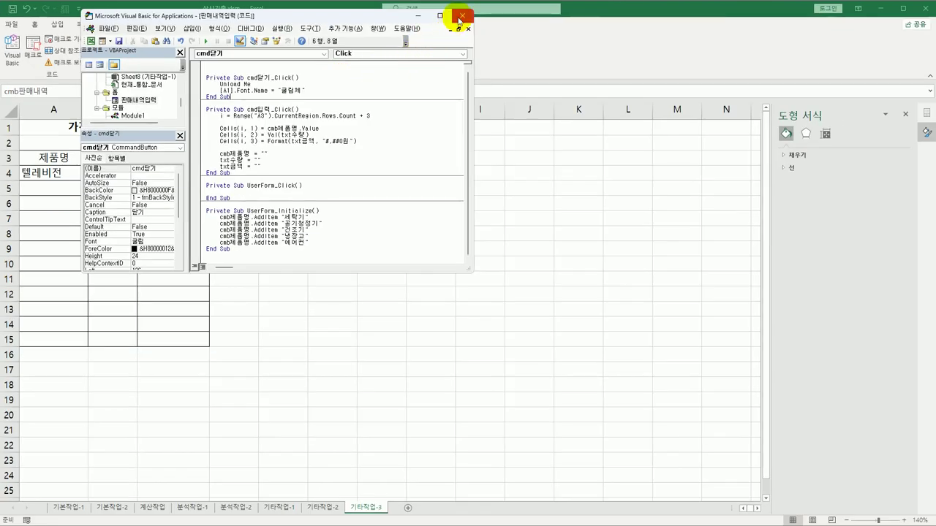
# Close the VBA editor, turn off design mode, and open the 판매내역입력 form from the sheet, moving it beside the table.
pyautogui.click(459, 20)
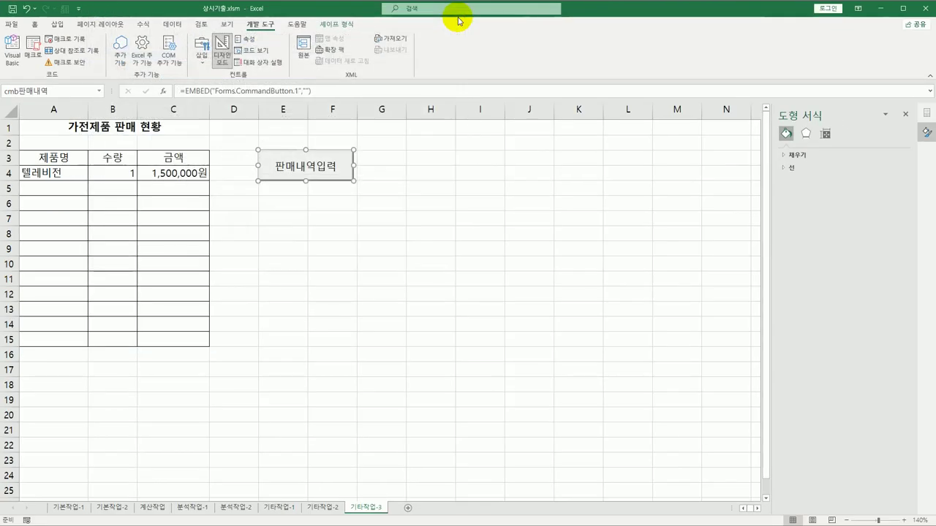
pyautogui.click(222, 49)
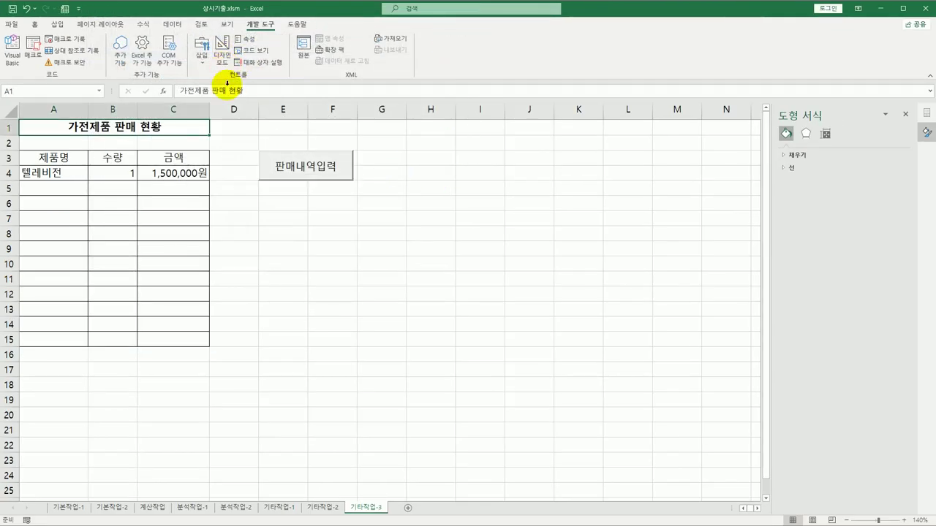
pyautogui.click(304, 172)
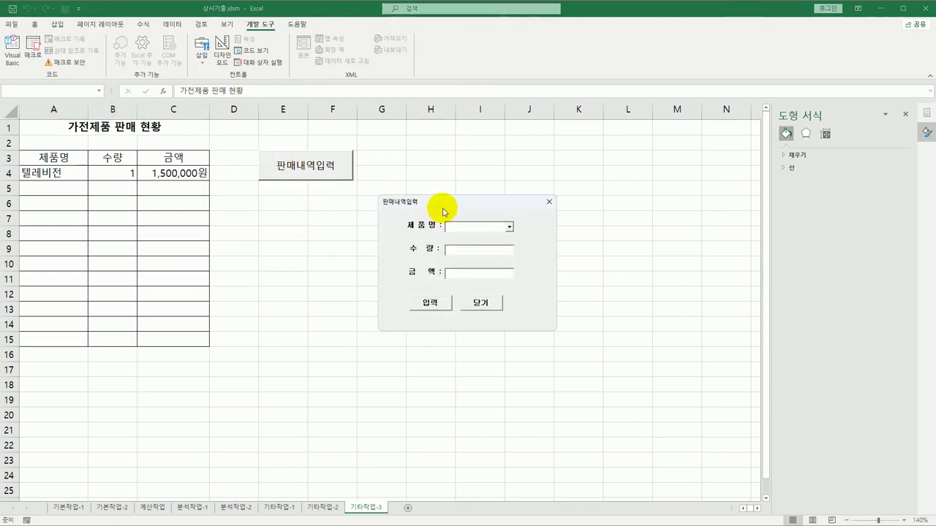
pyautogui.moveTo(444, 206); pyautogui.dragTo(308, 210)
# Register a sale through the form with 제품명 공기청정기, 수량 1 and 금액 580000.
pyautogui.click(372, 228)
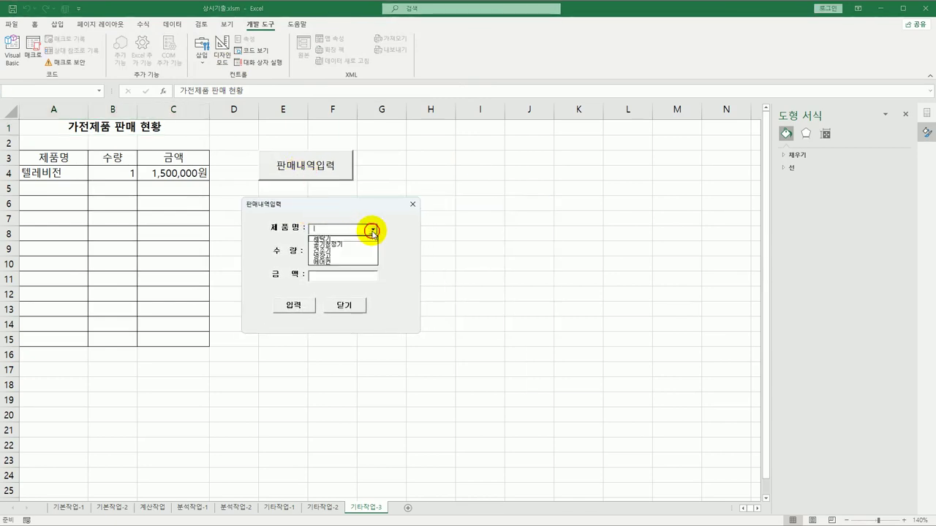
pyautogui.click(371, 245)
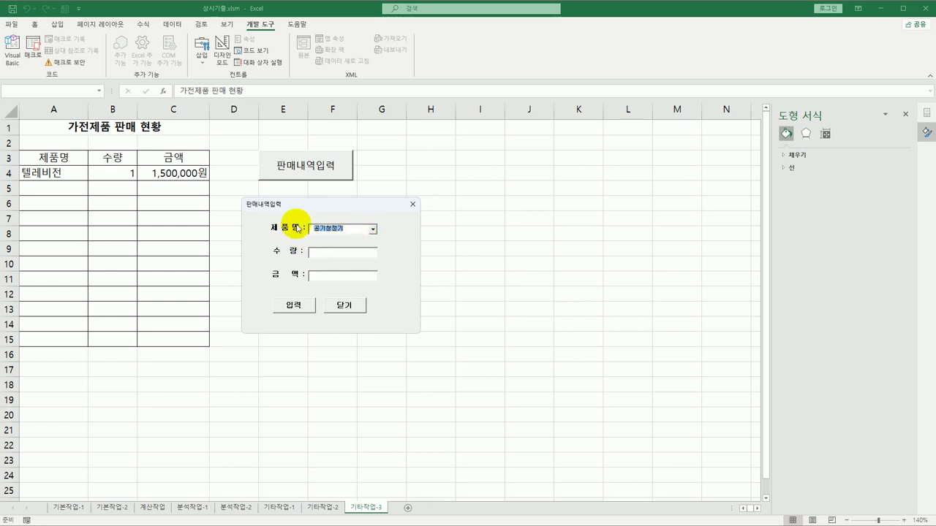
pyautogui.click(372, 229)
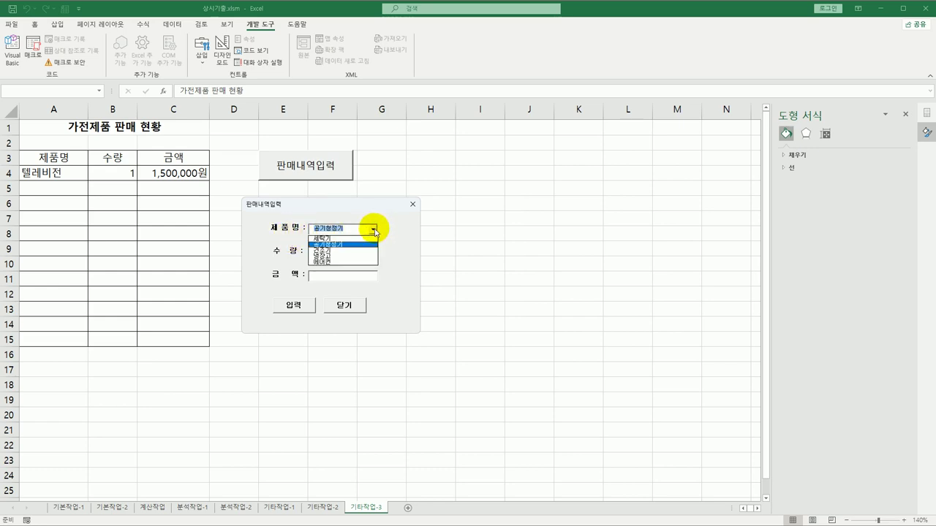
pyautogui.click(374, 231)
pyautogui.click(345, 251)
pyautogui.write('1')
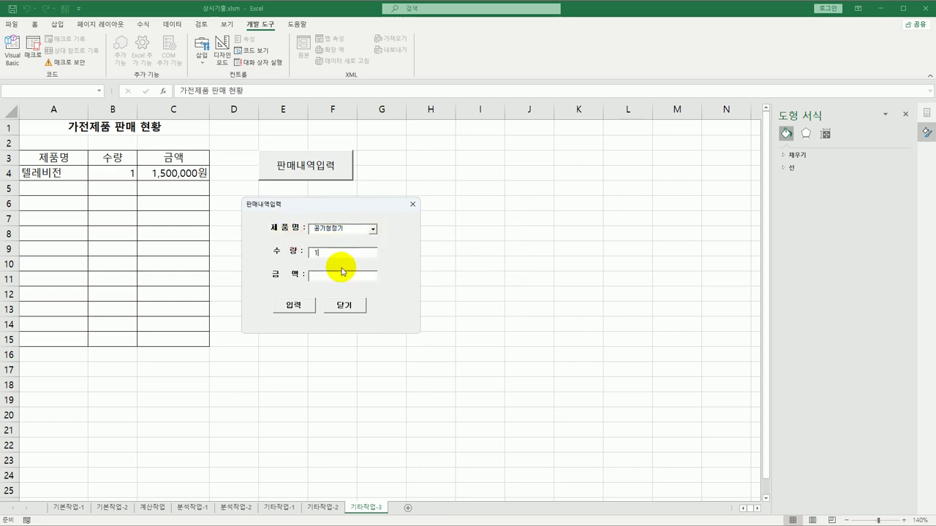
pyautogui.click(340, 275)
pyautogui.write('5')
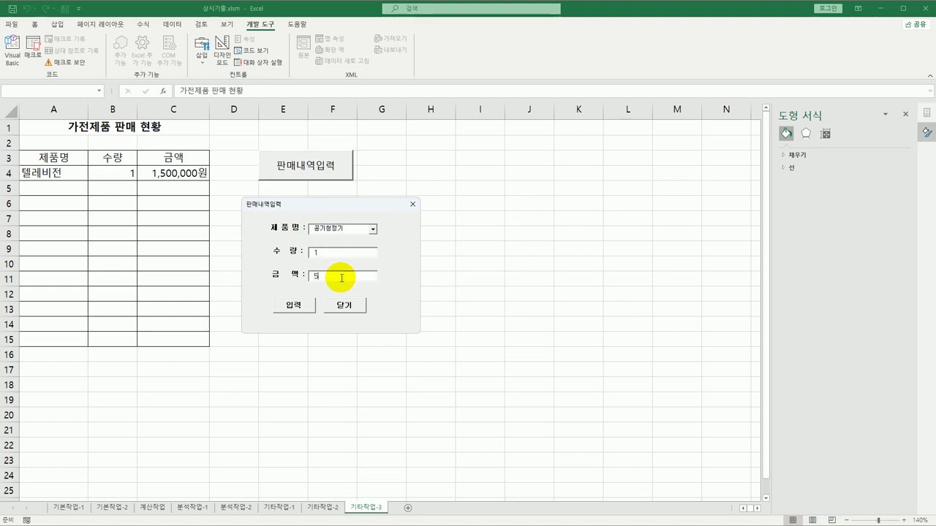
pyautogui.write('80000')
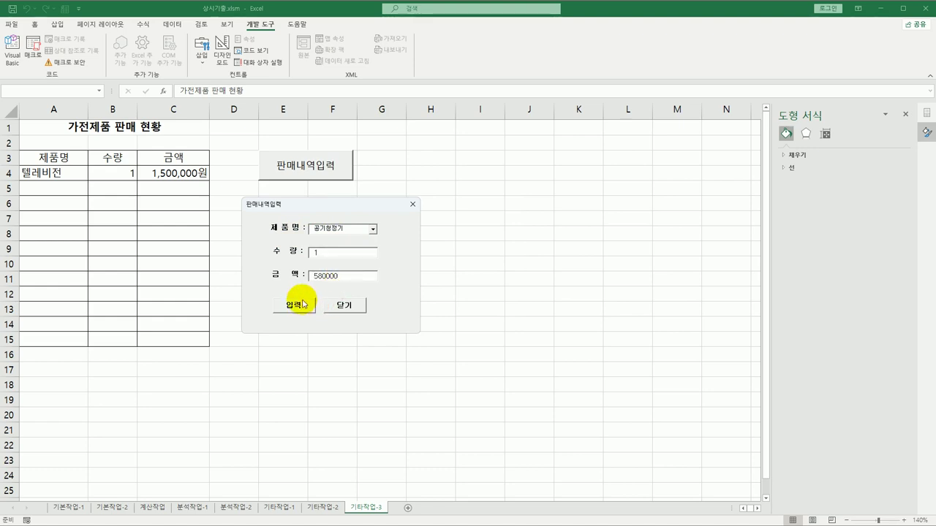
pyautogui.click(298, 306)
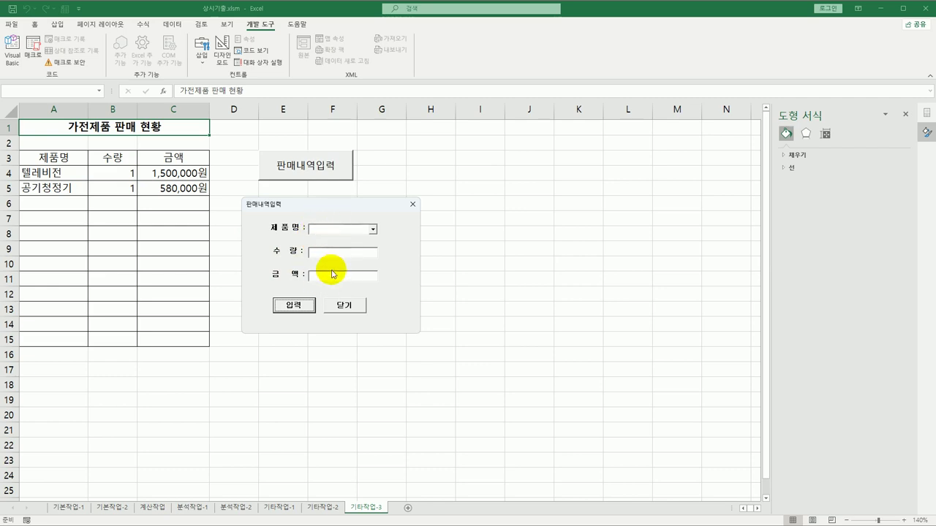
# Close the form with its 닫기 command to apply the title font in A1, and check the font on the sheet.
pyautogui.click(345, 305)
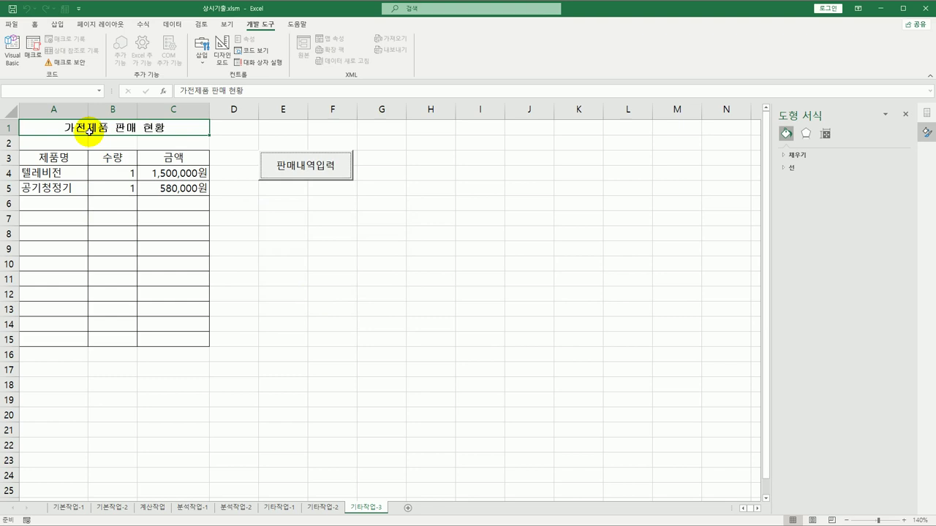
pyautogui.click(35, 24)
pyautogui.click(315, 243)
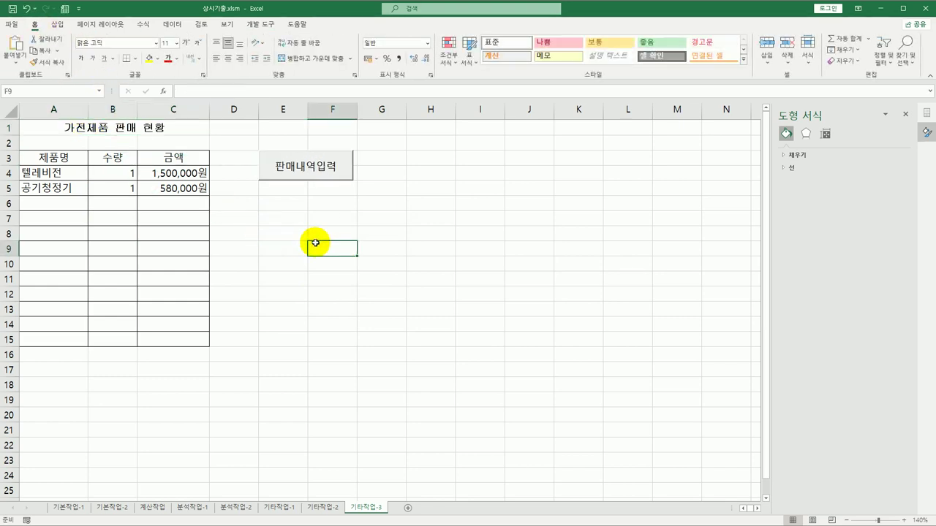